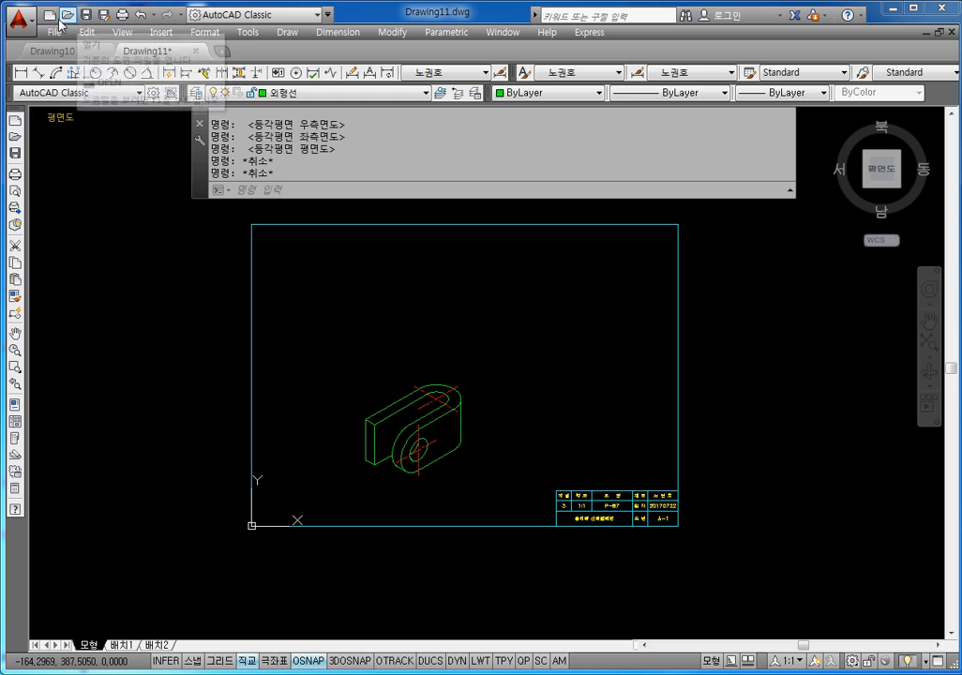
Step: Create a new drawing from the A3.dwt template
click(51, 18)
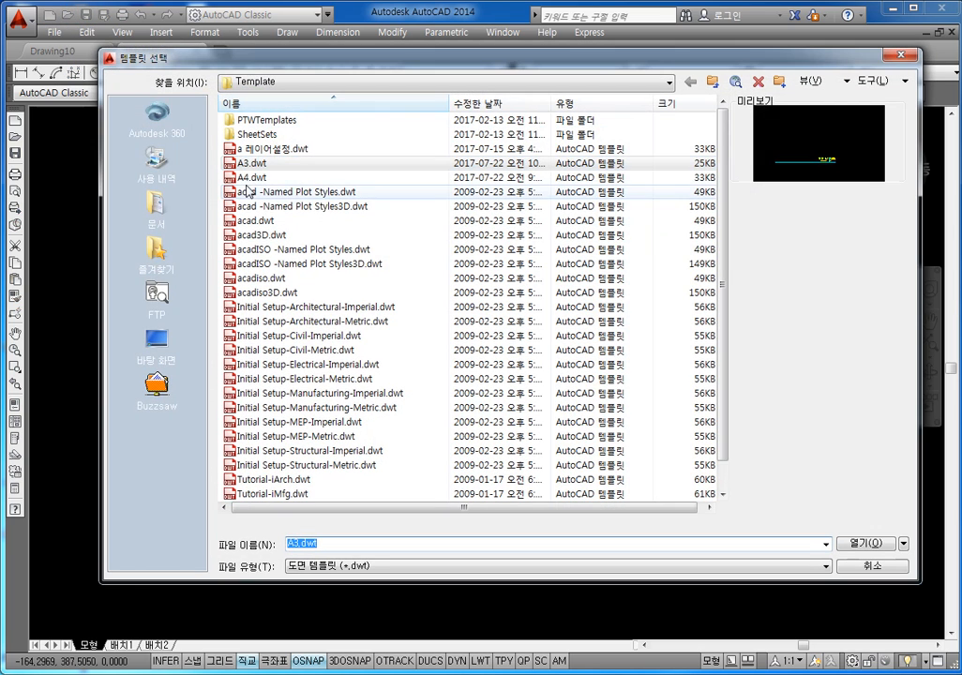
click(248, 163)
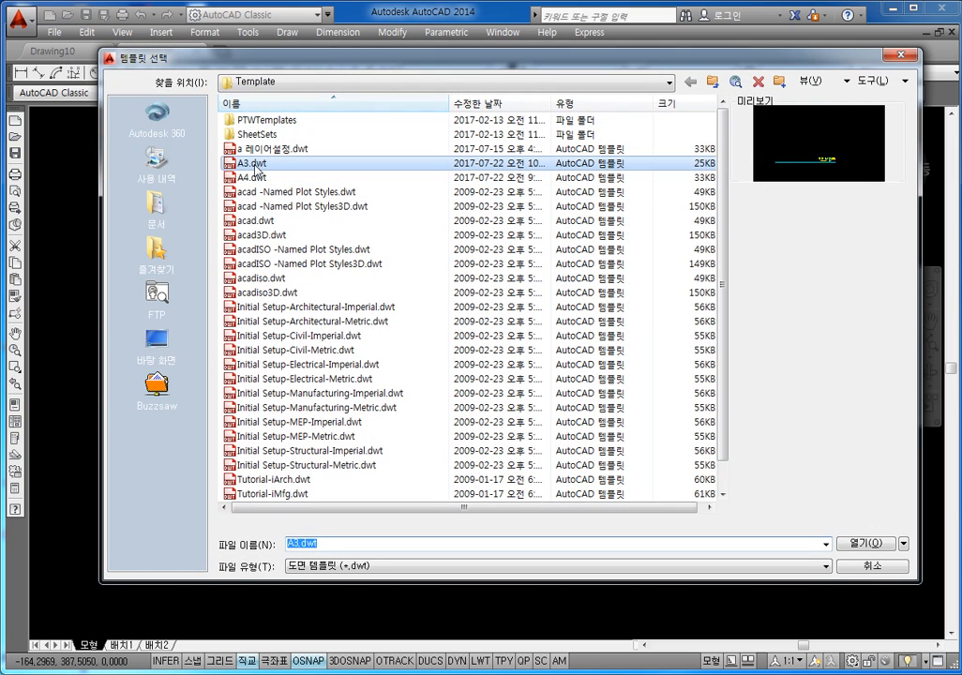
click(859, 550)
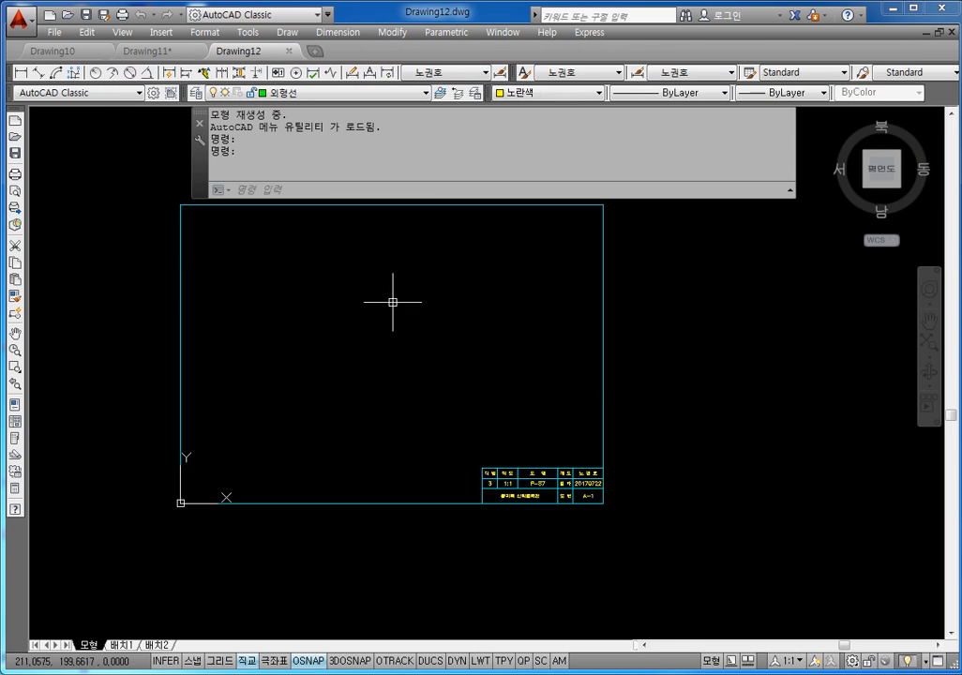
key(Escape)
Step: Change the drawing name (도명) value in the title block to Drawing-070 with the text edit command
middle_drag(491, 368, 484, 321)
scroll(525, 413, up, 4)
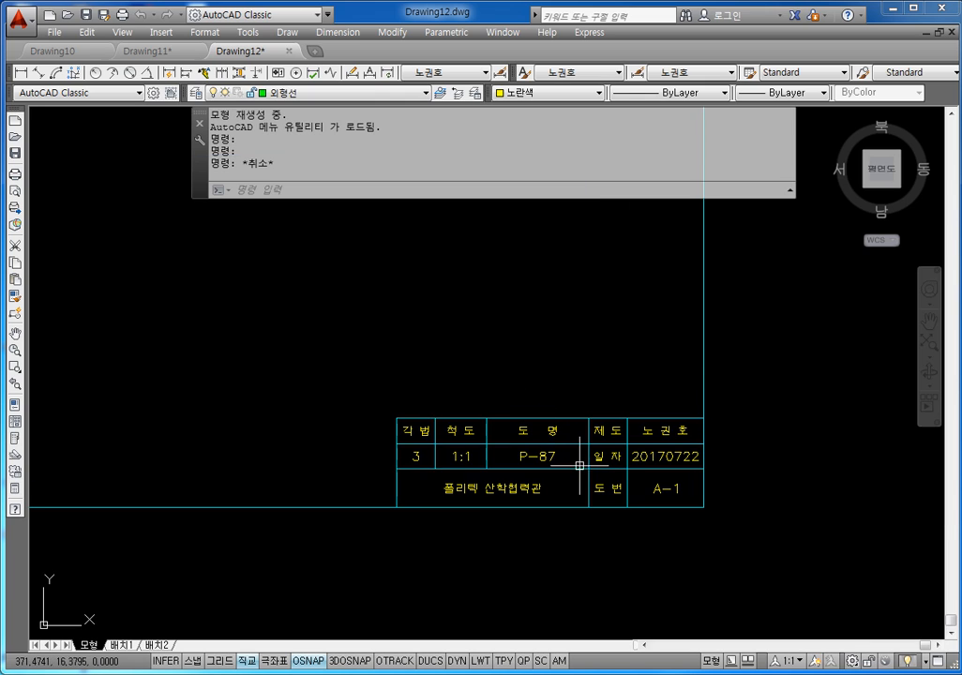
scroll(562, 450, up, 2)
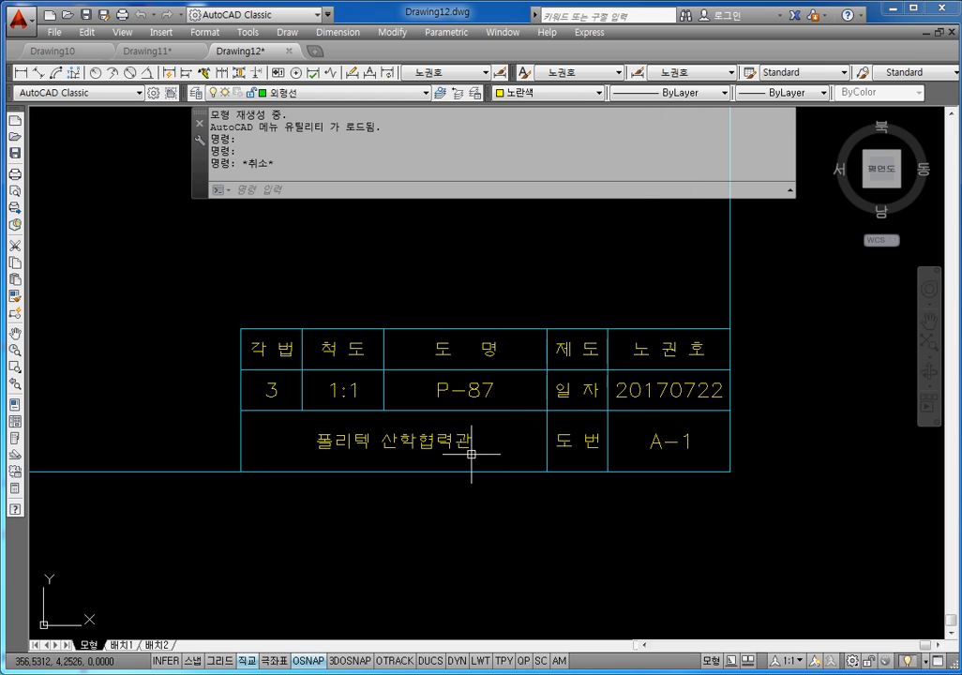
click(464, 387)
key(Escape)
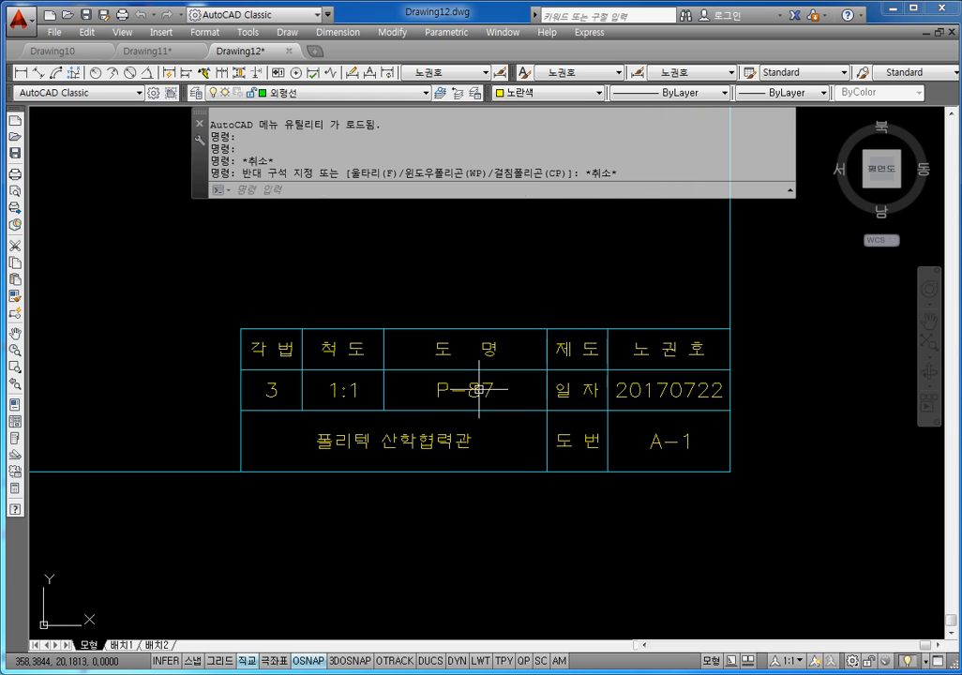
key(Escape)
text(ED)
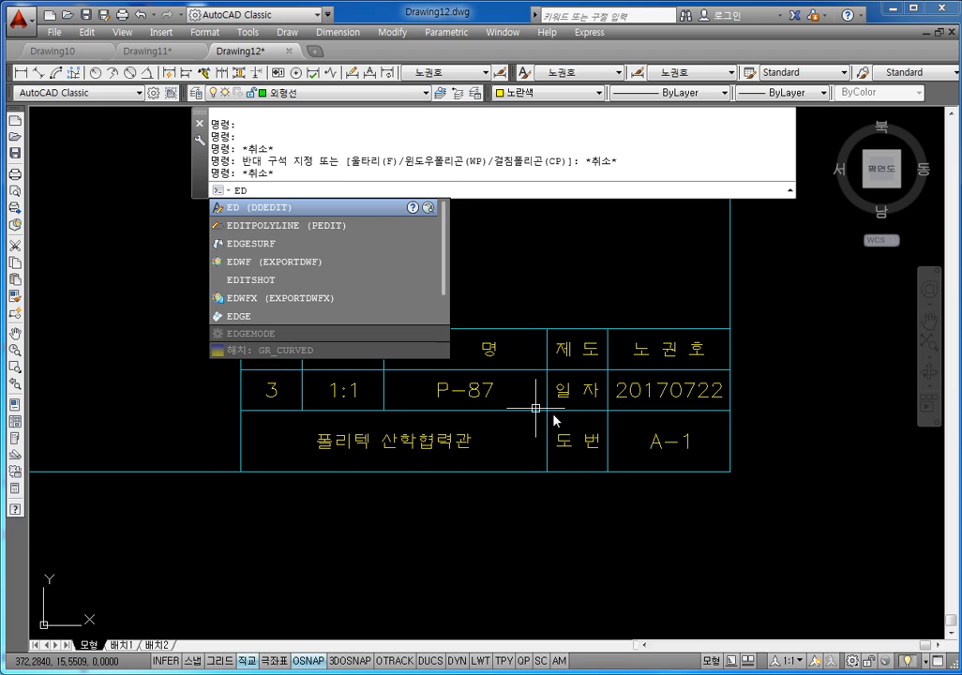
key(Return)
click(469, 389)
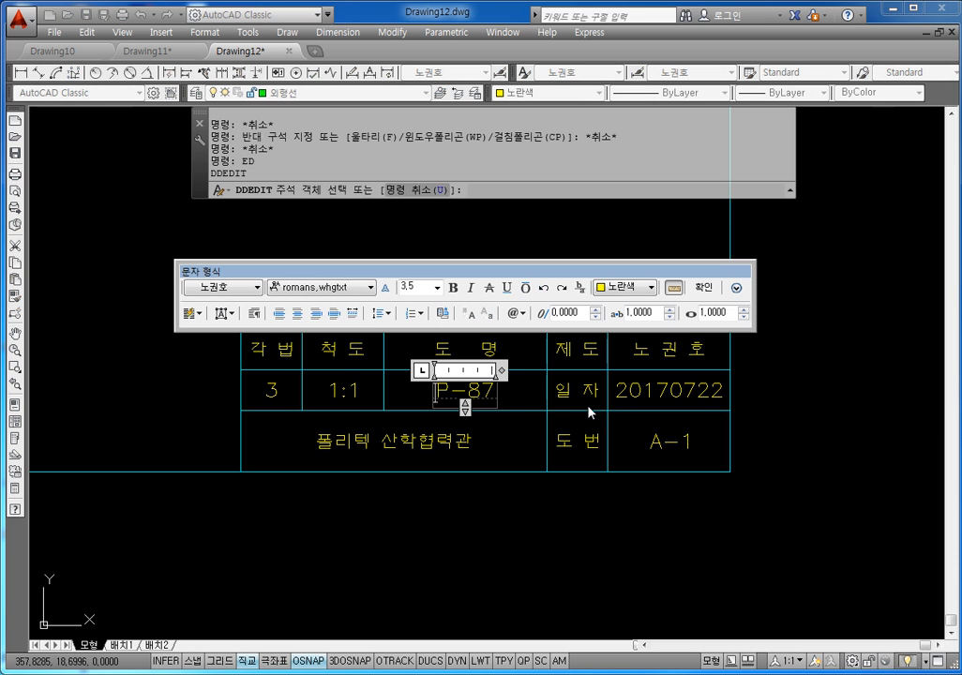
key(BackSpace)
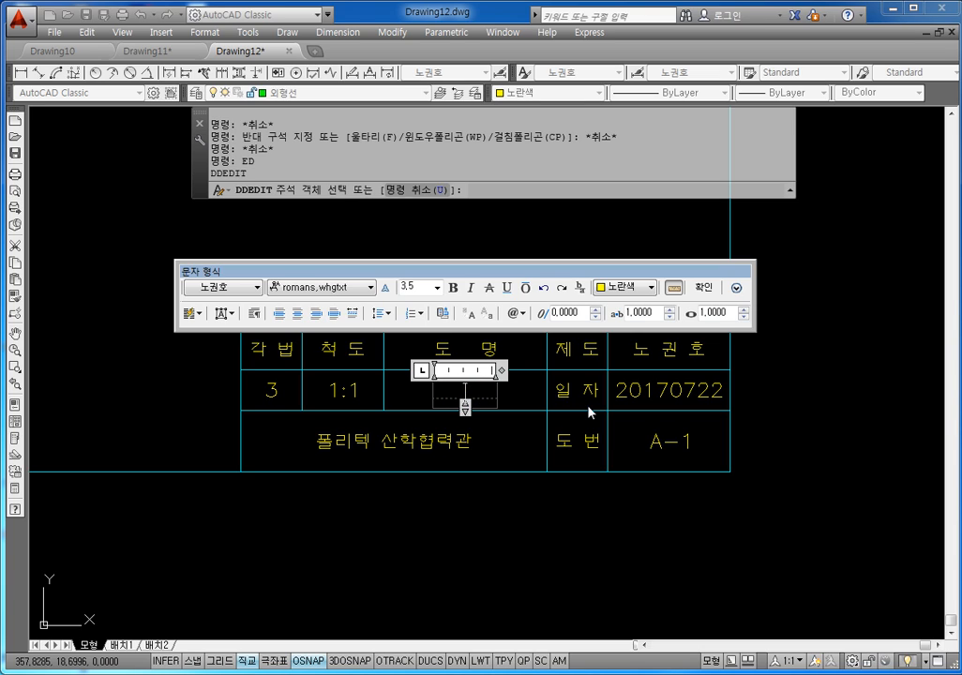
text(Drawing-070)
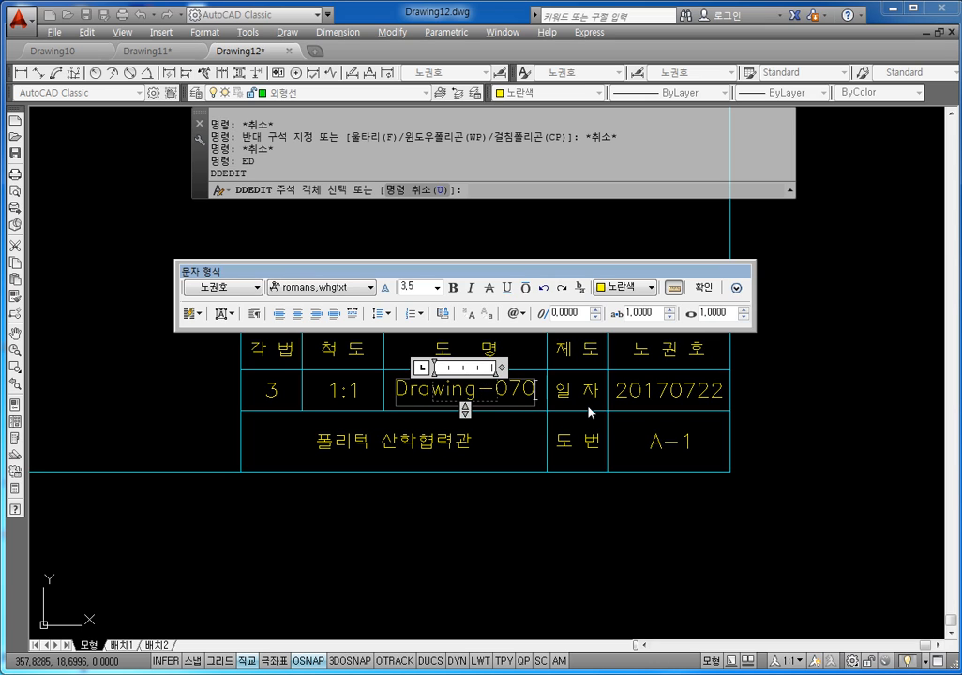
click(555, 535)
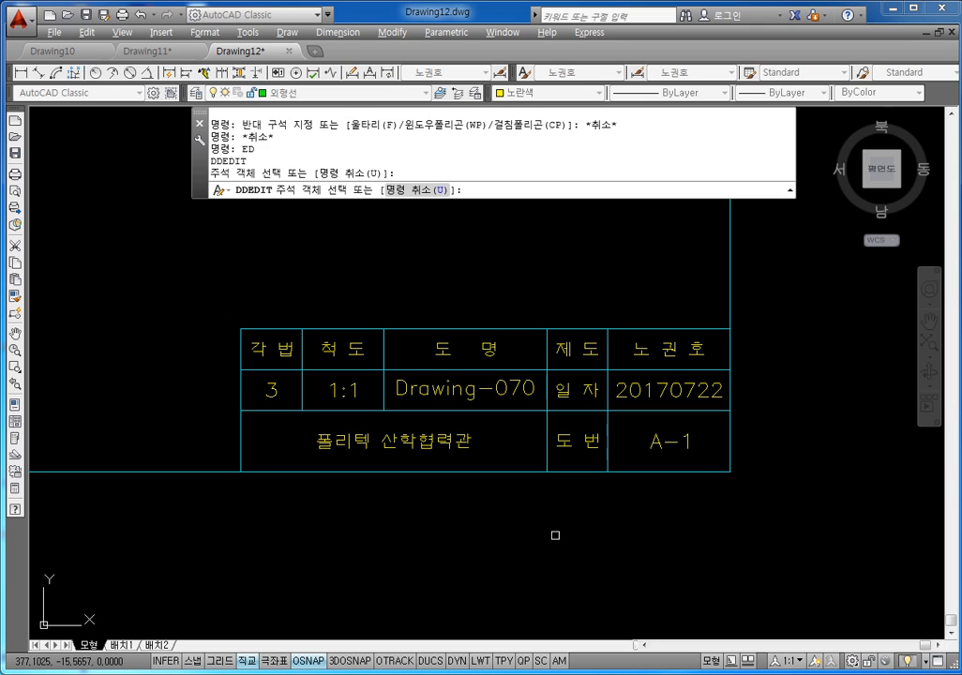
Step: Change the drawing number (도번) value in the title block to A-4 and try to save the drawing
click(673, 442)
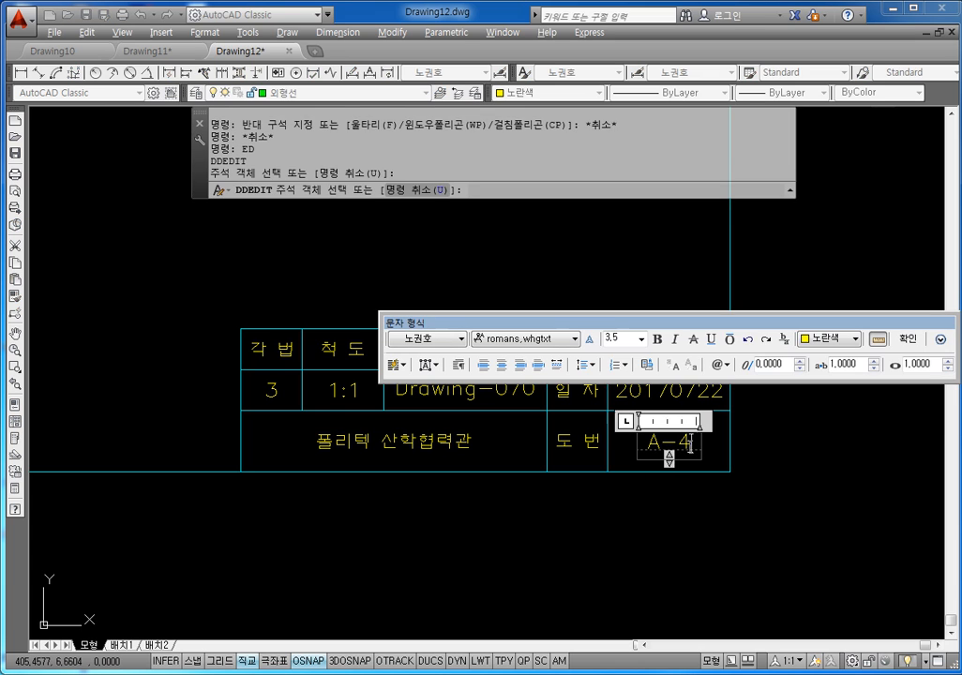
click(653, 533)
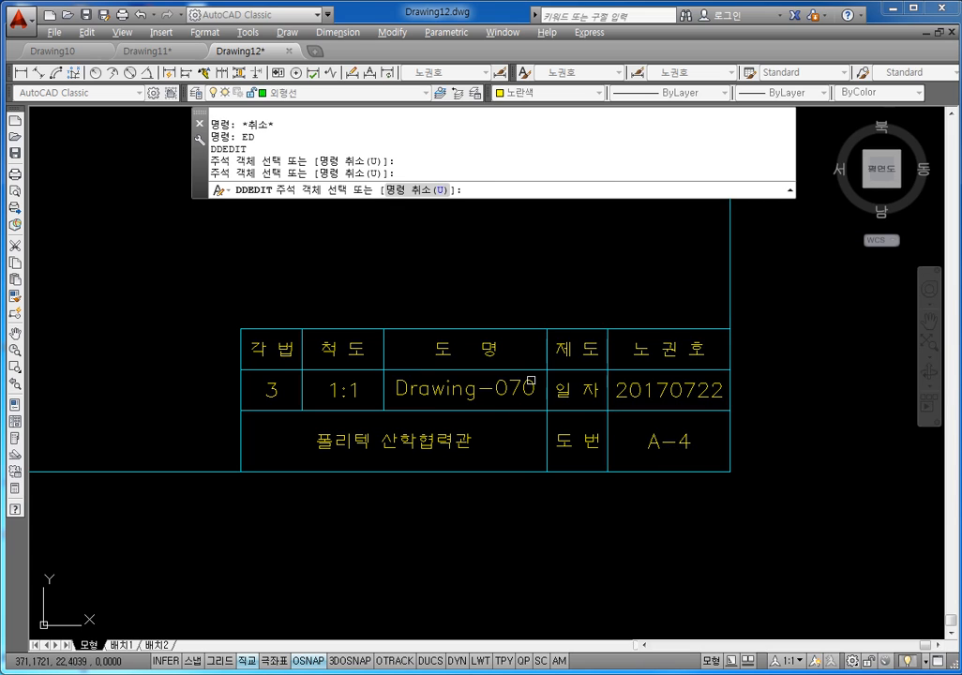
key(ctrl+s)
key(Escape)
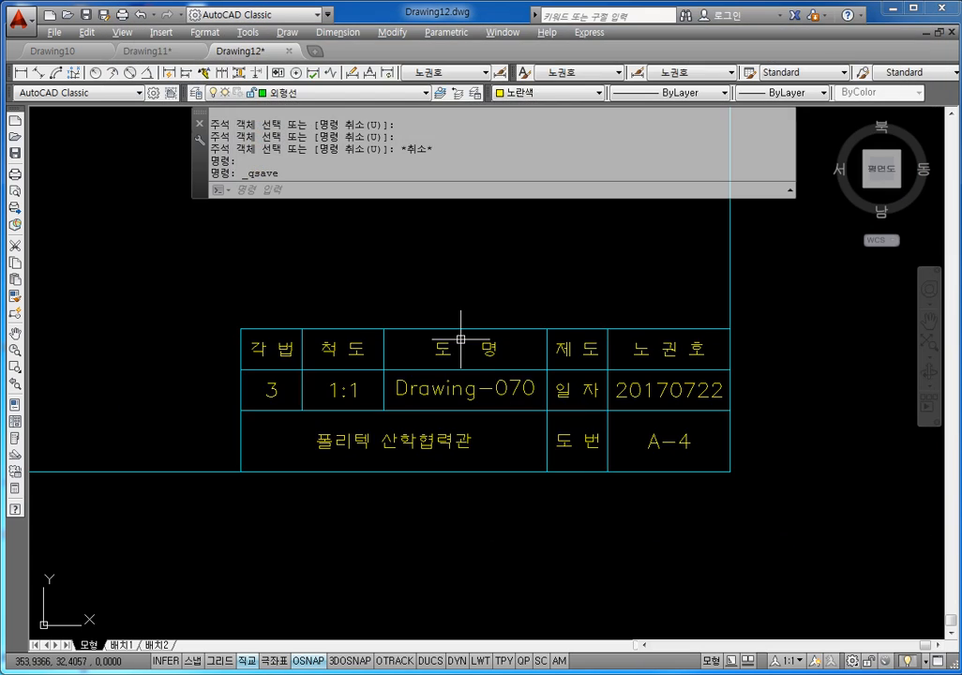
Step: Make 외형선 the current layer and set the current object color to green (초록색)
scroll(461, 338, down, 3)
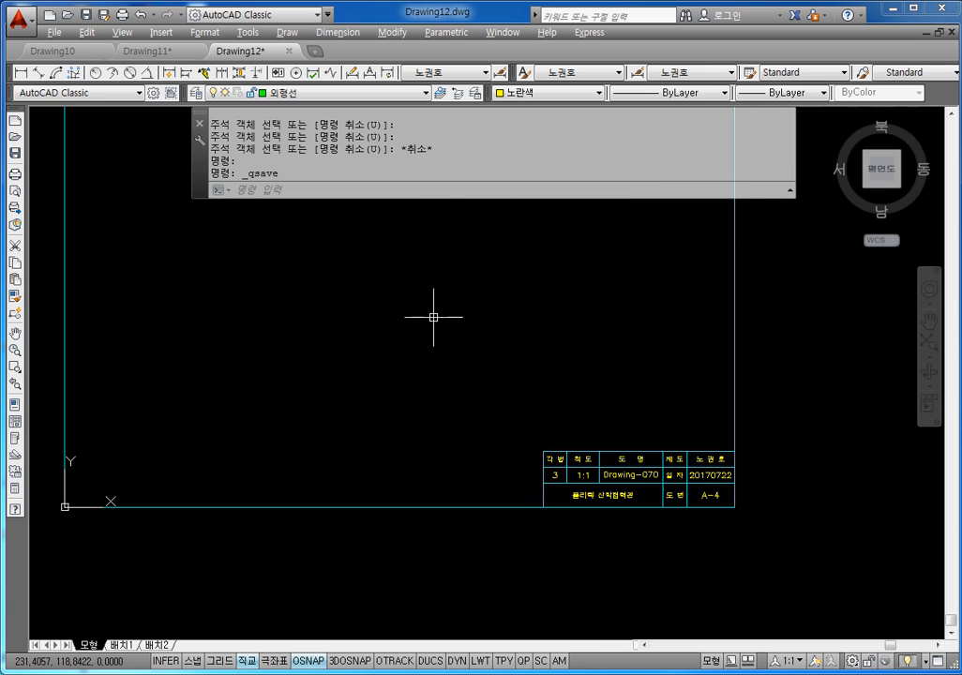
middle_drag(433, 317, 464, 400)
middle_drag(476, 339, 510, 400)
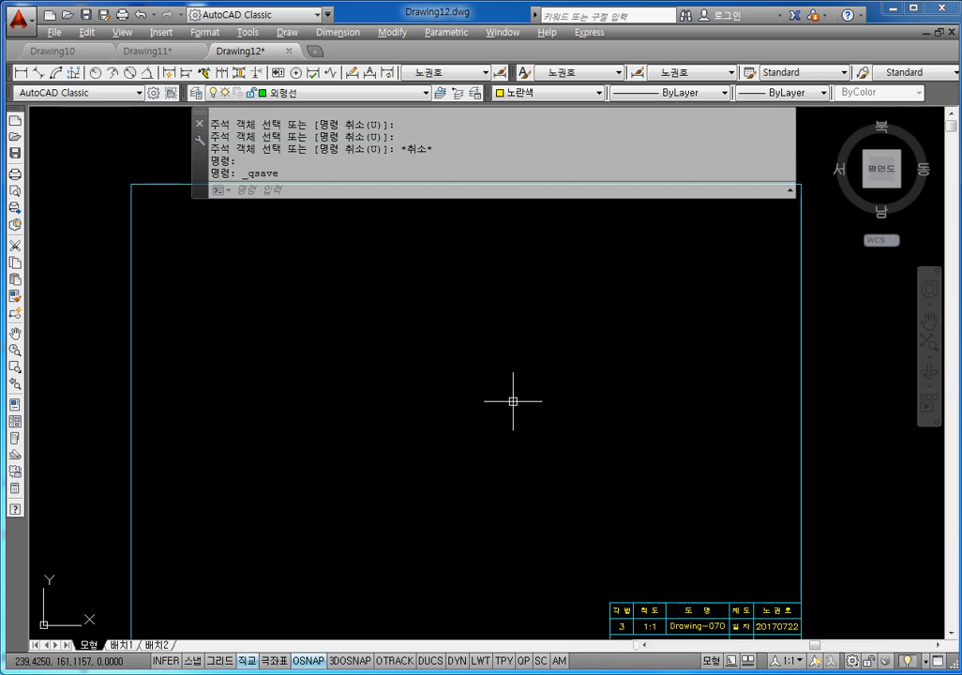
middle_drag(364, 418, 378, 327)
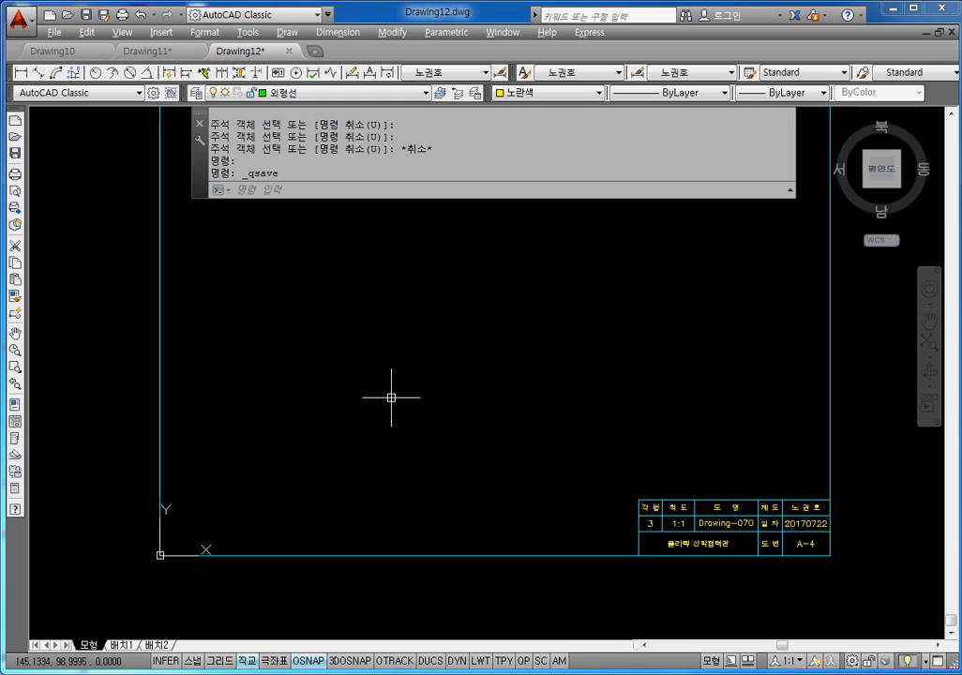
key(Escape)
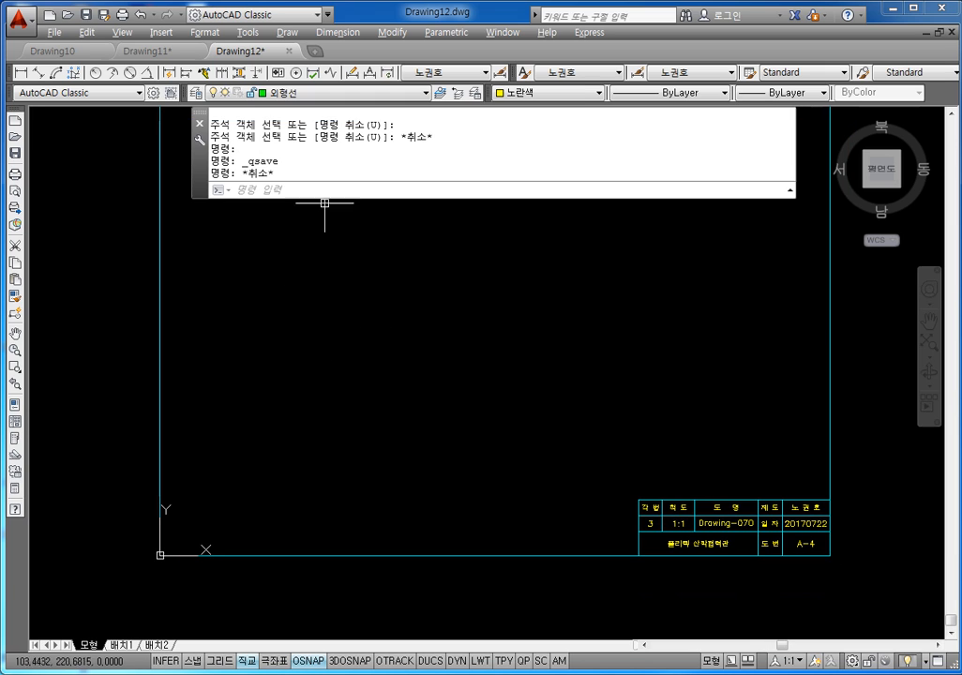
click(319, 94)
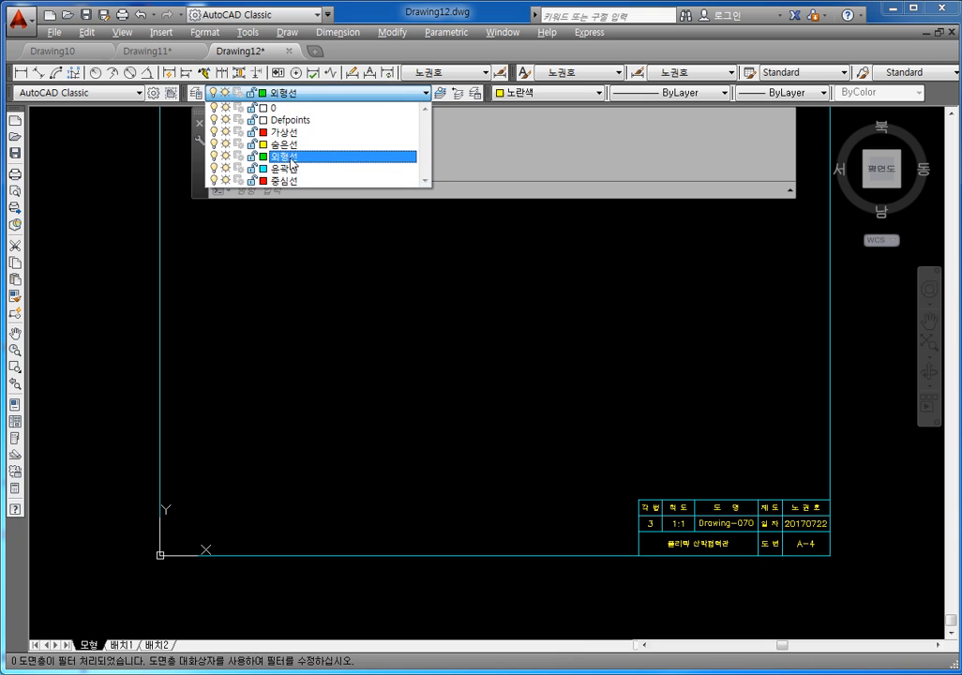
click(293, 159)
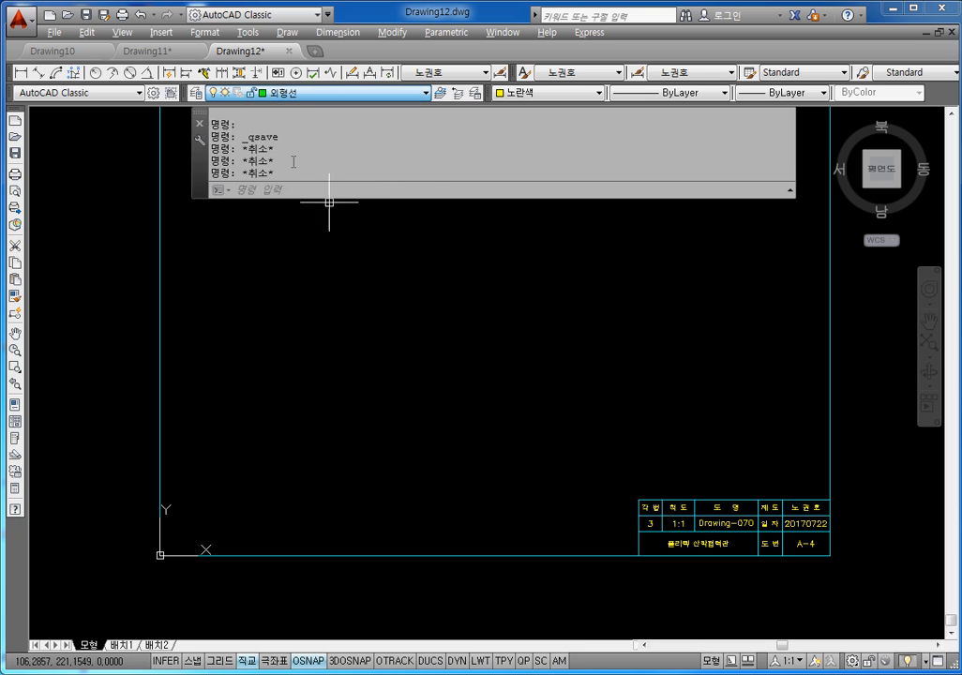
click(566, 96)
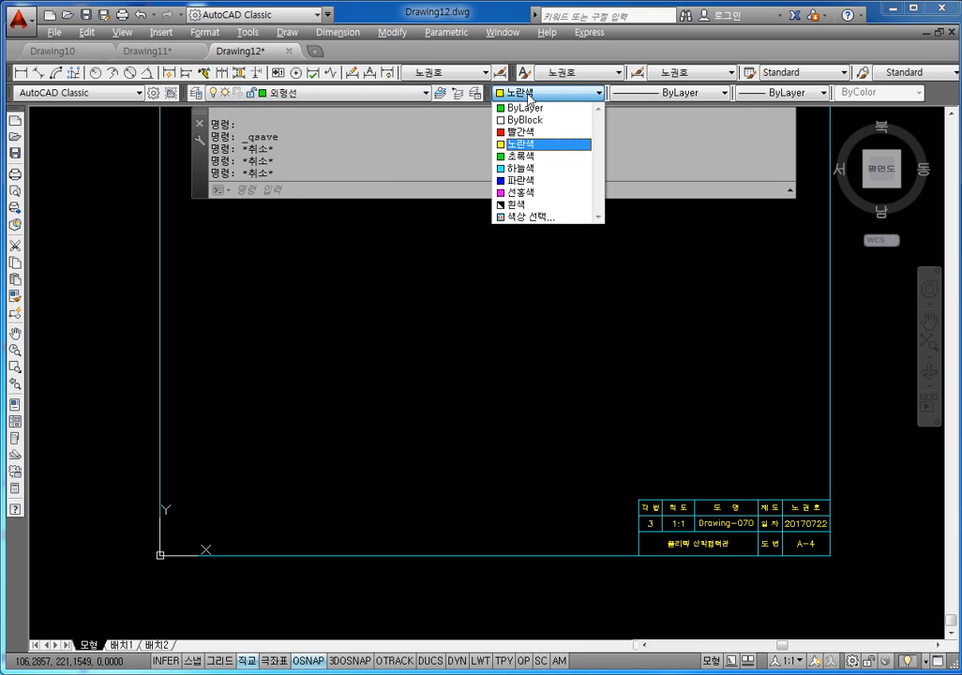
click(521, 155)
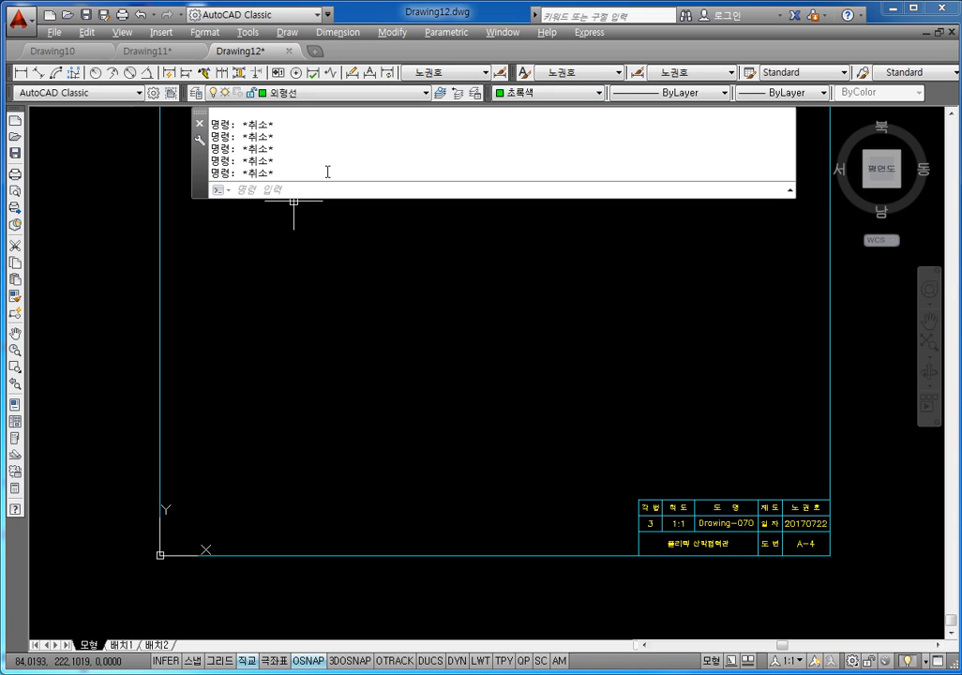
Step: Start a line profile at about (90, 70) inside the border, with segments 20 to the right and 20 up
text(L)
key(Return)
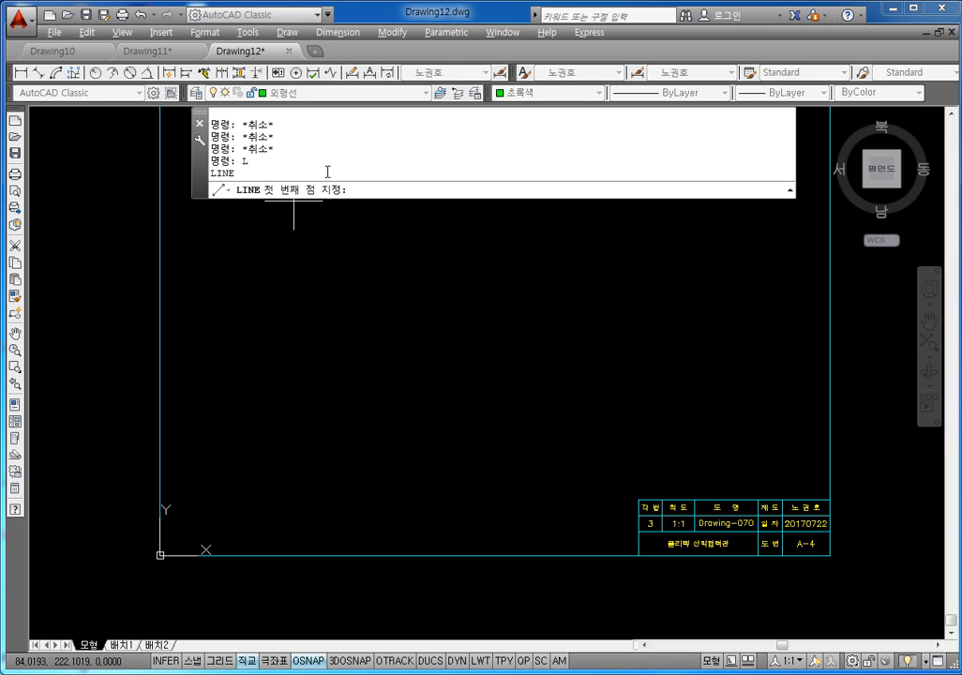
click(303, 443)
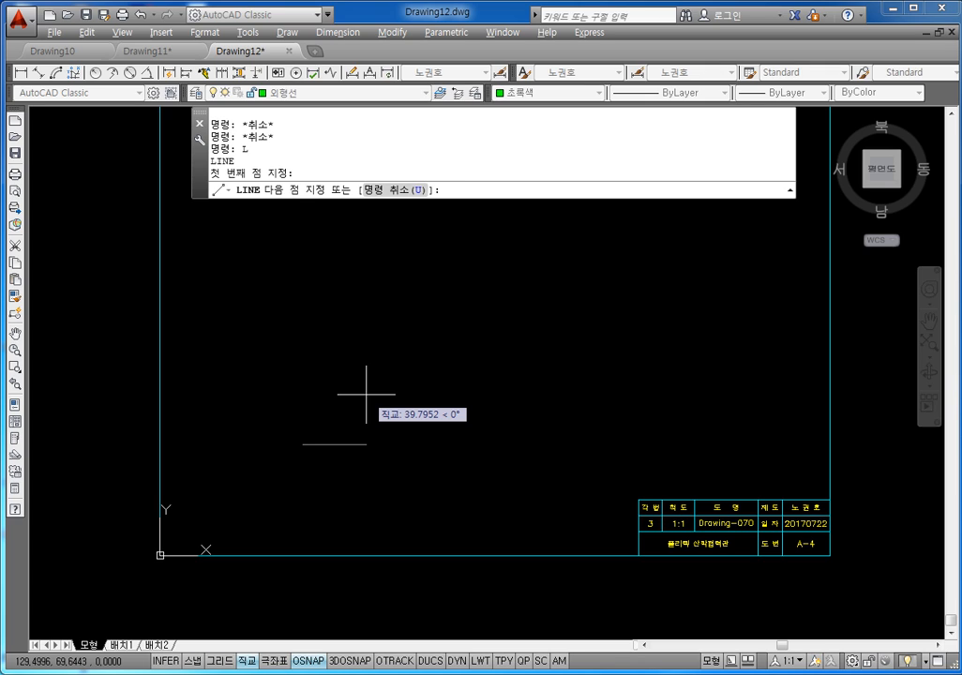
text(20)
key(Return)
text(2)
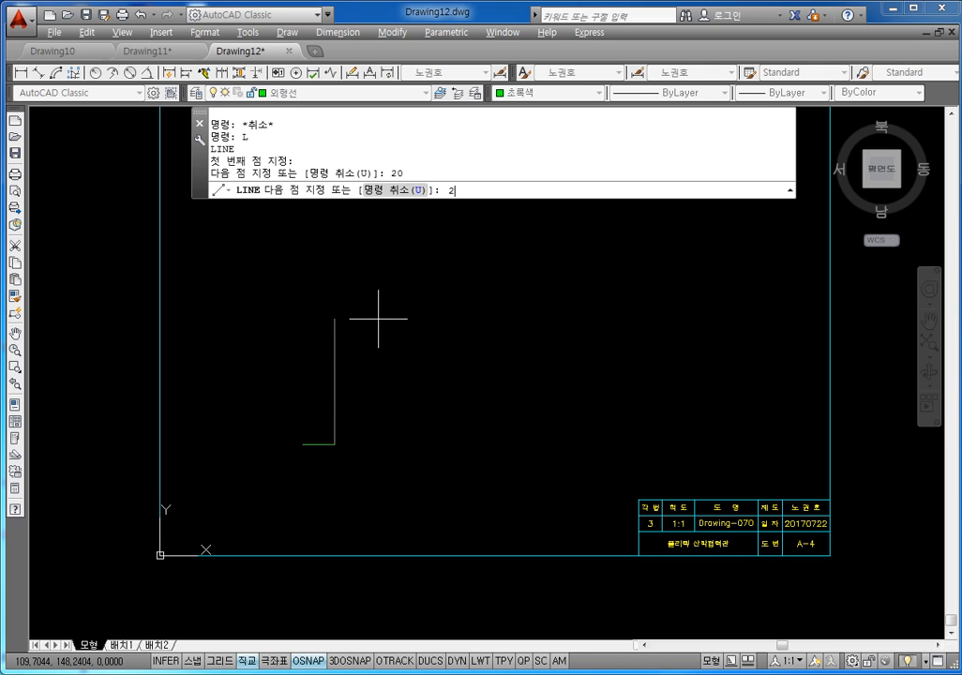
text(0)
key(Return)
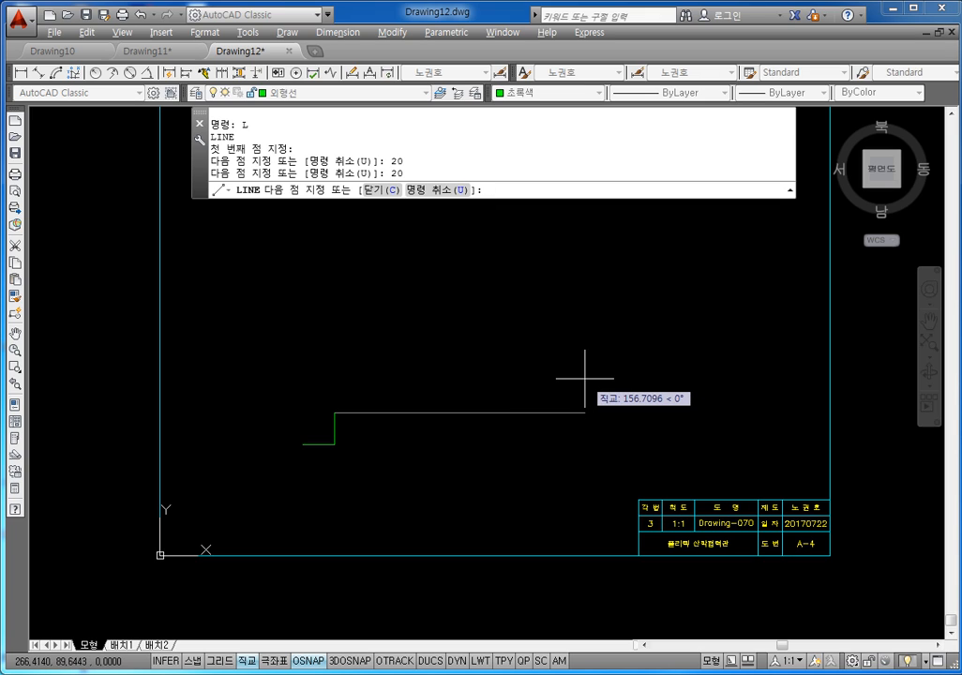
Step: Continue the profile 80 to the right, 20 down and 20 to the right to complete the underside notch
text(80)
key(Return)
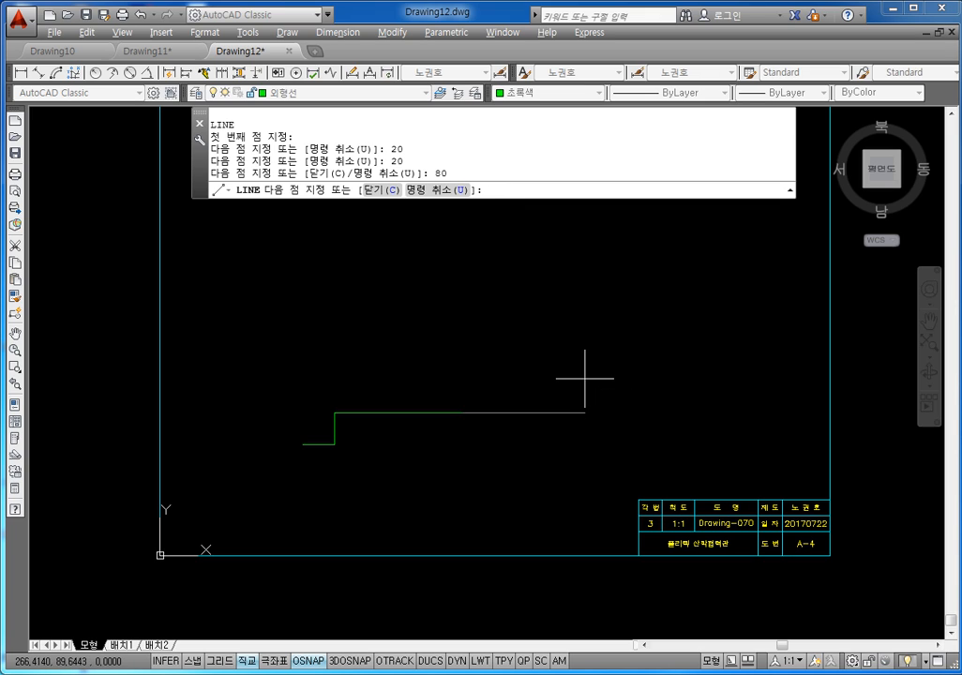
text(20)
key(Return)
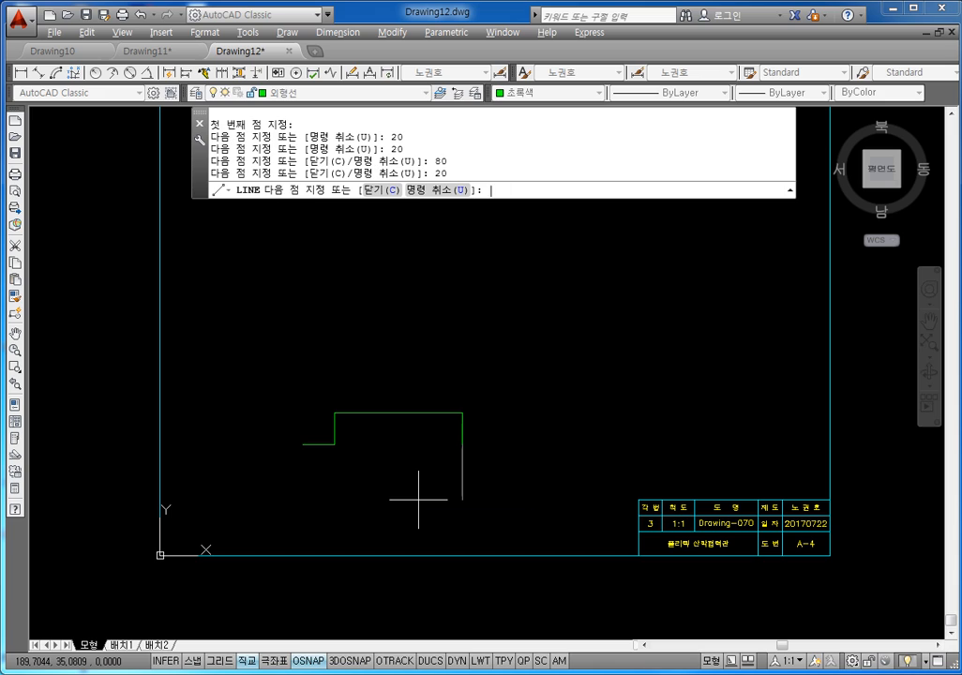
text(20)
key(Return)
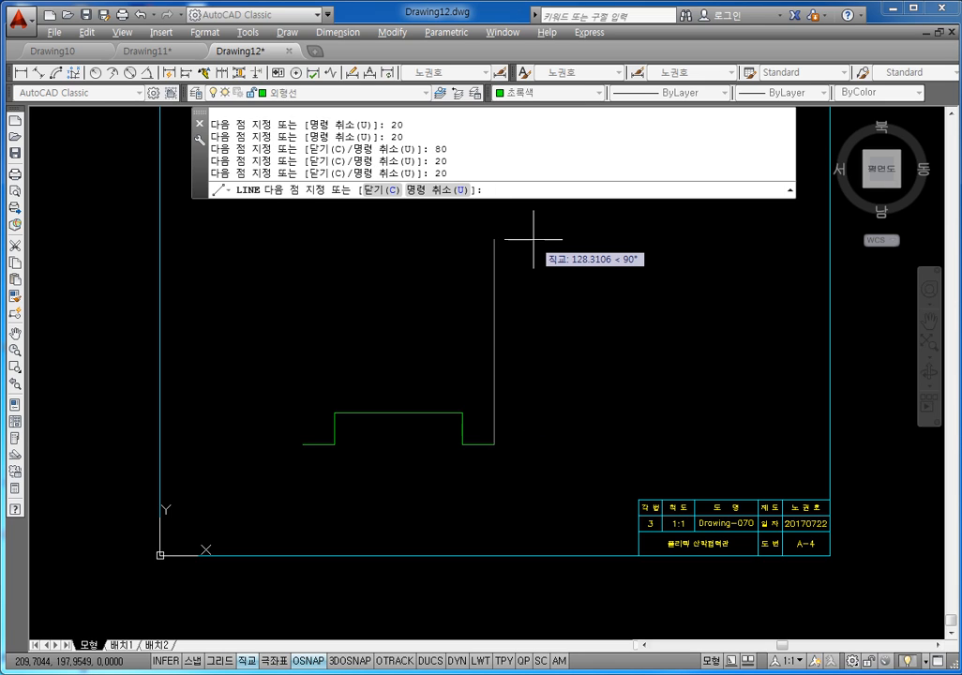
Step: Continue the profile 120 up, 40 to the left and 60 down to form the tall column on the right side
text(120)
key(Return)
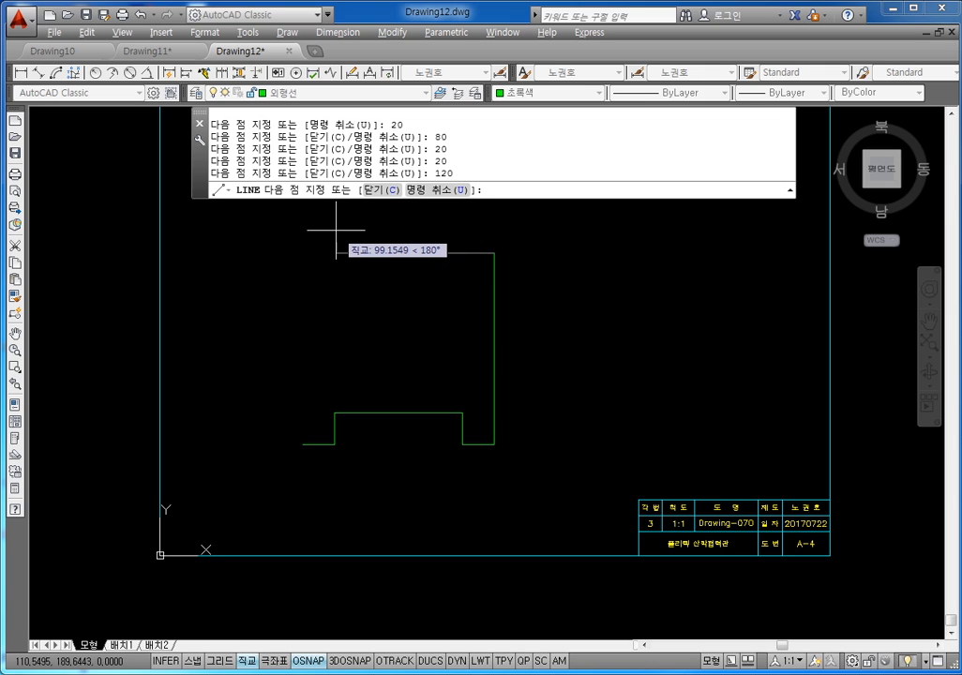
text(40)
key(Return)
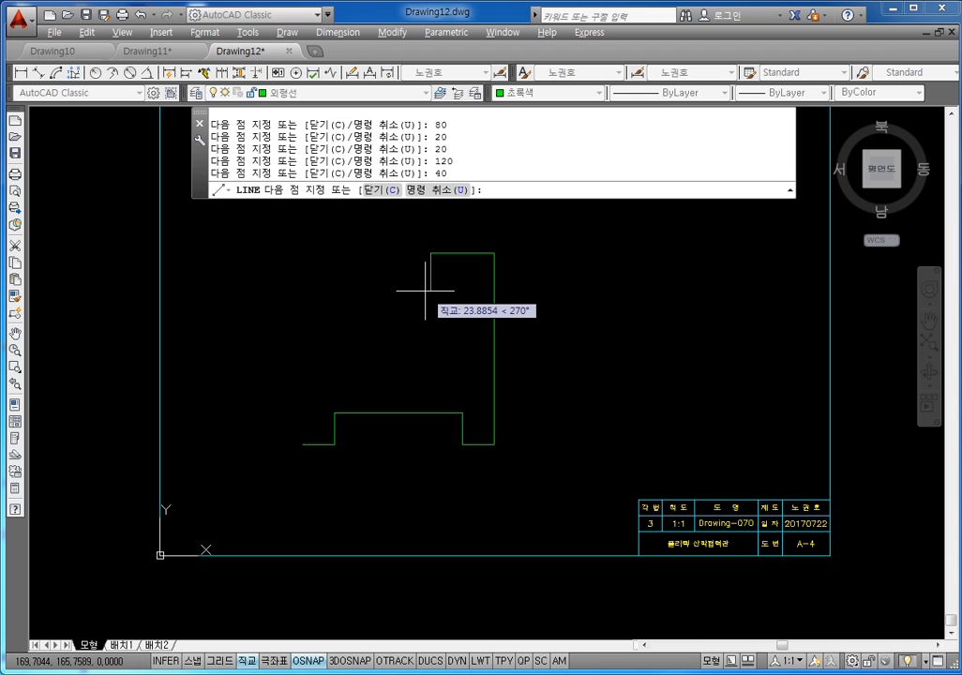
text(6)
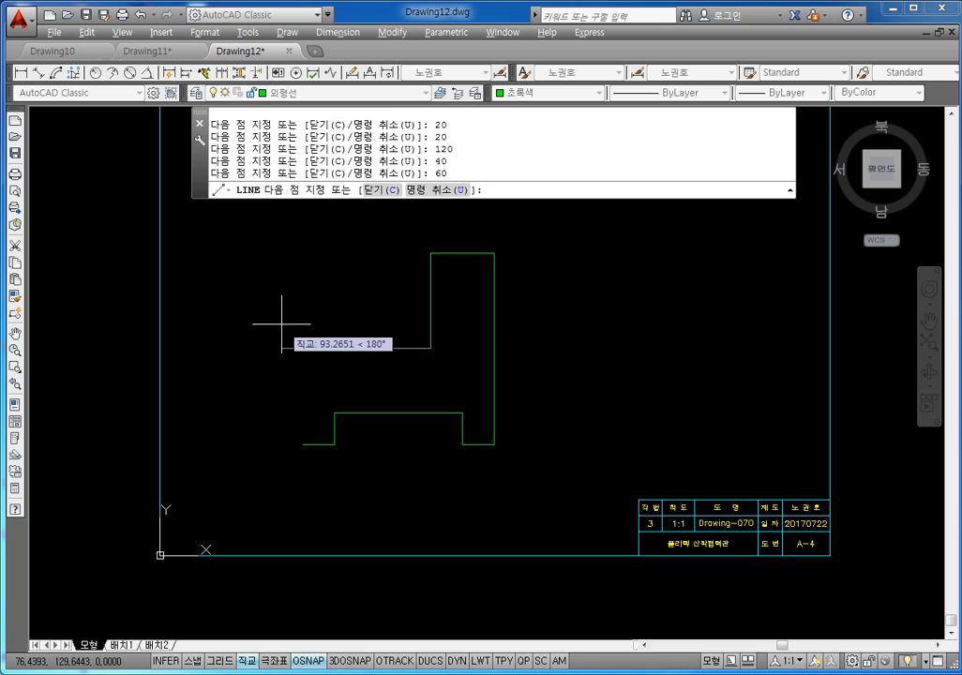
Step: Continue the profile 40 left, 40 up and 40 left, and close it down to the starting point at the lower-left corner
text(40)
key(Return)
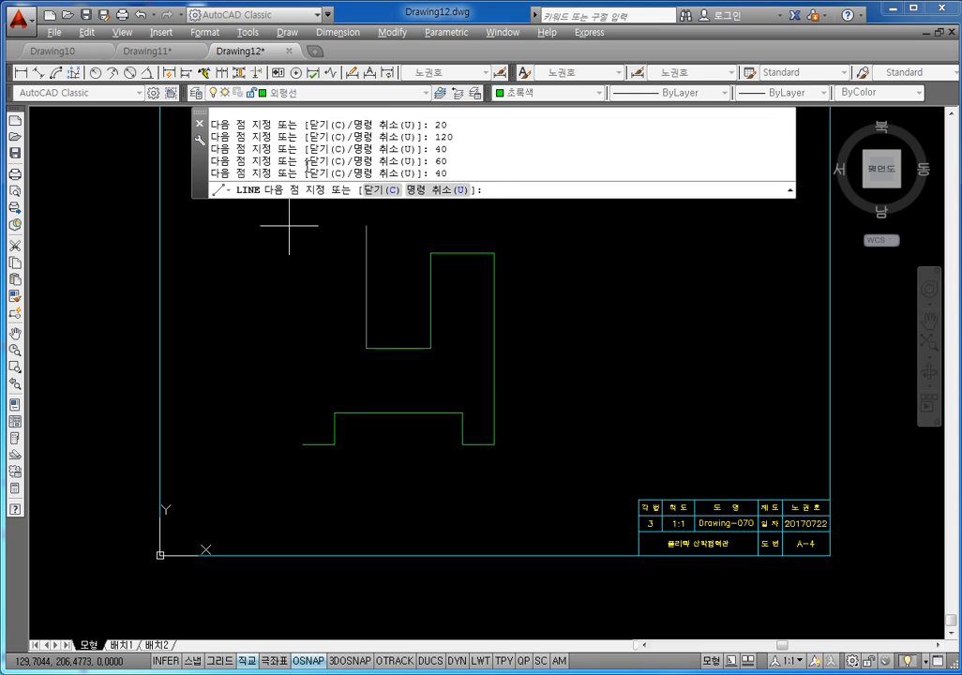
text(40)
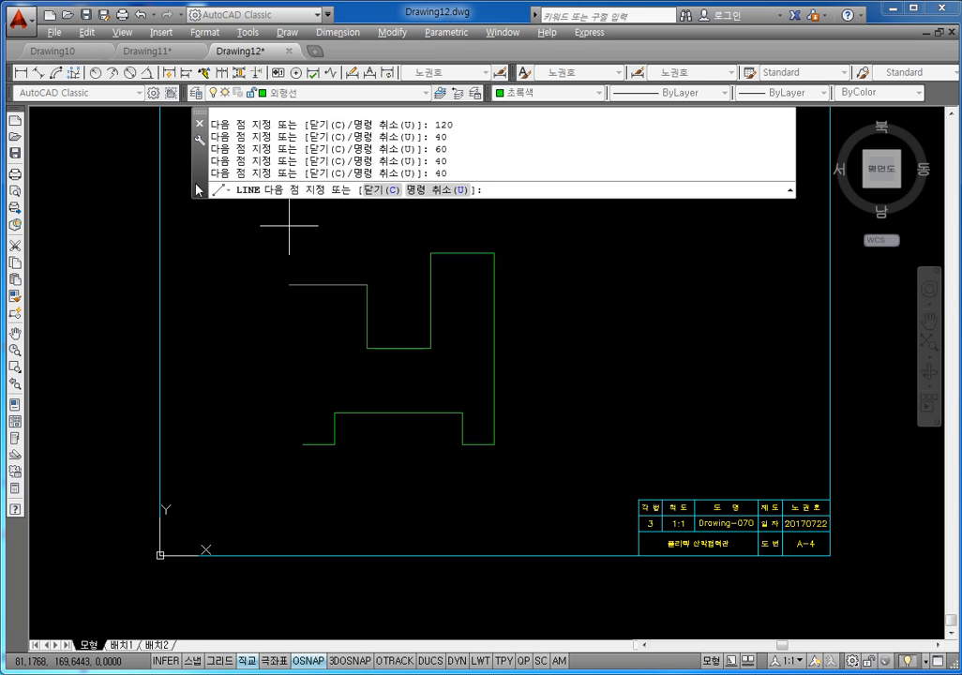
text(4)
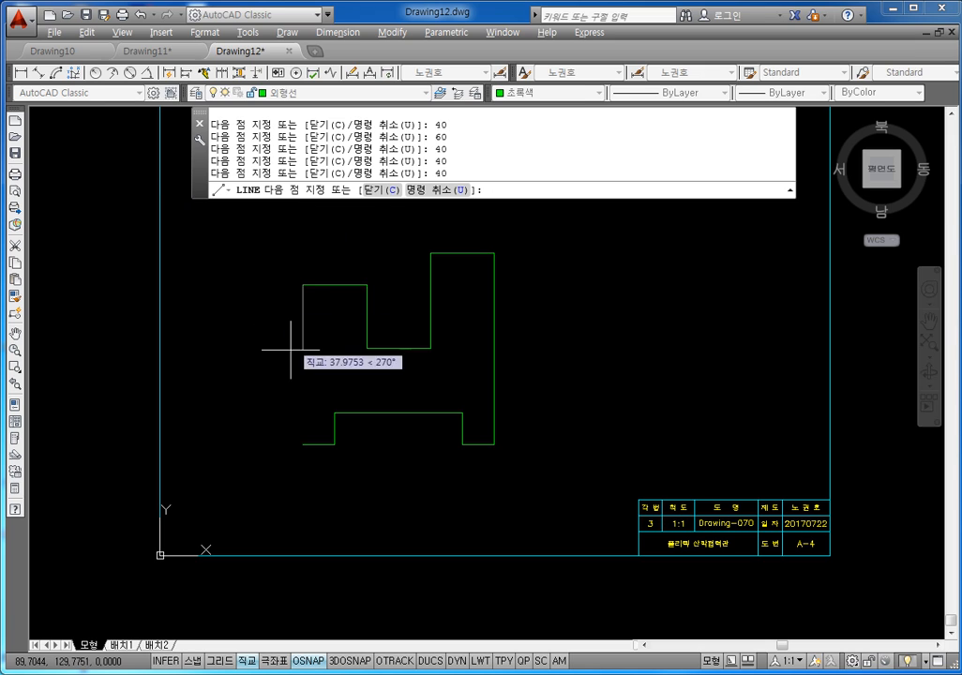
click(303, 444)
key(Escape)
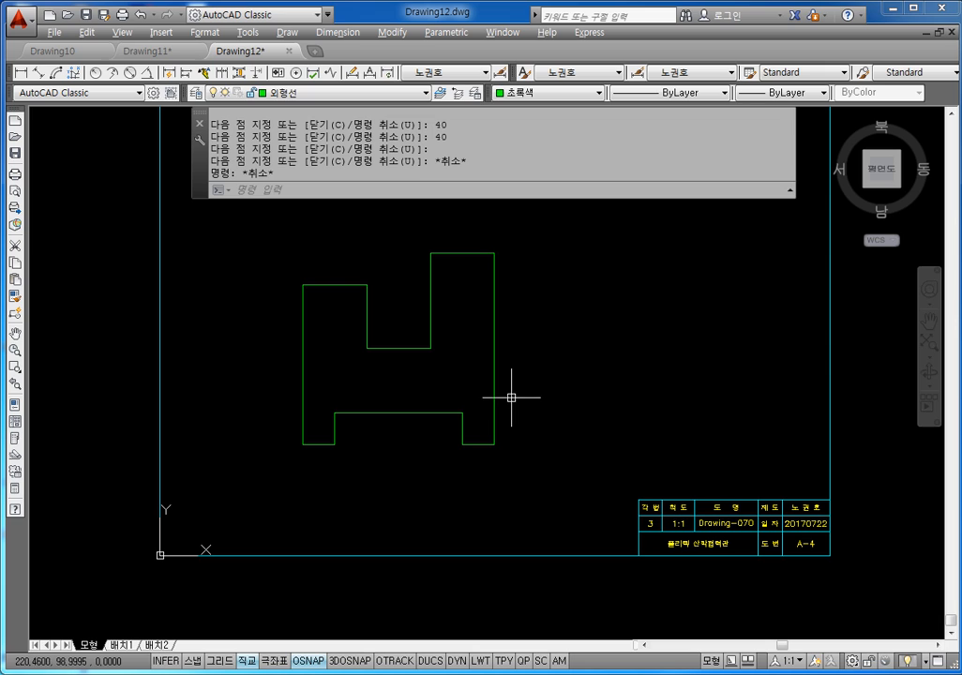
key(Escape)
key(Escape)
key(Escape)
key(Escape)
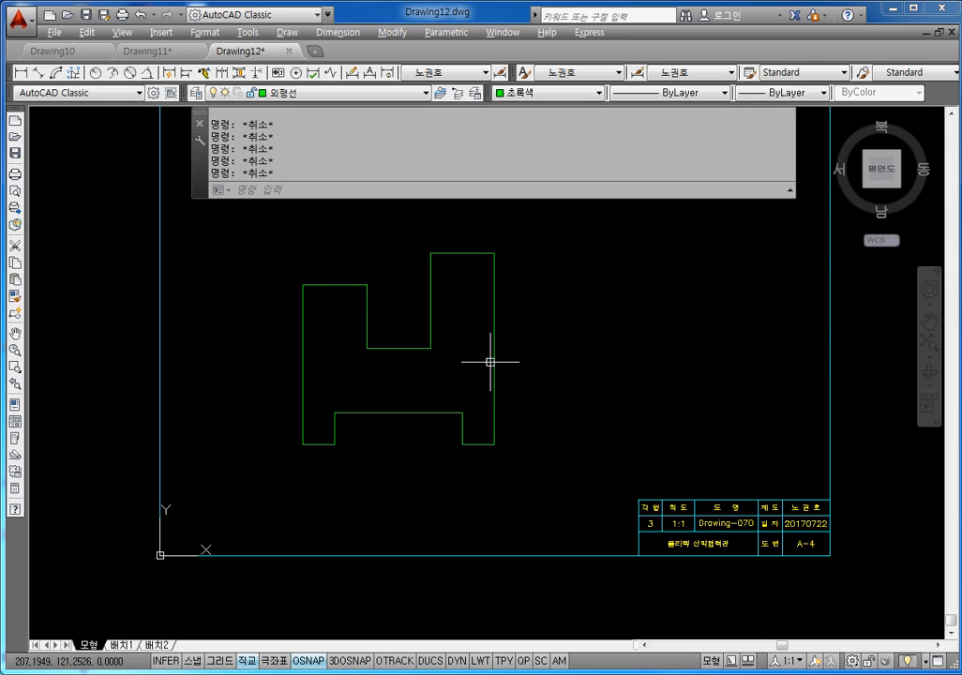
Step: Draw a horizontal line from the upper notch's lower-left corner leftward past the outline's left edge
text(l)
key(Return)
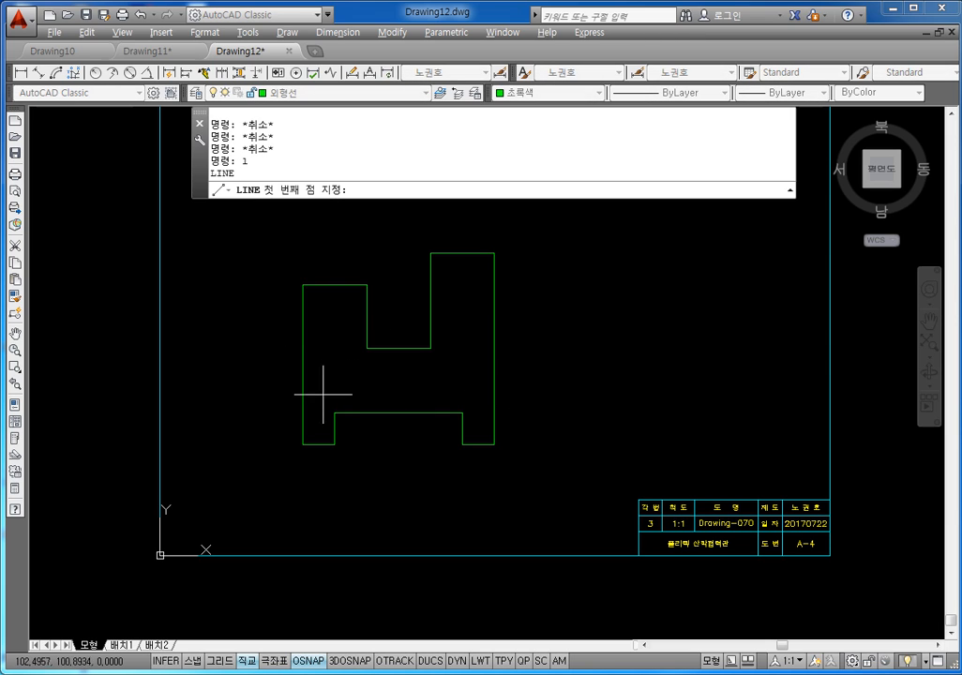
click(365, 348)
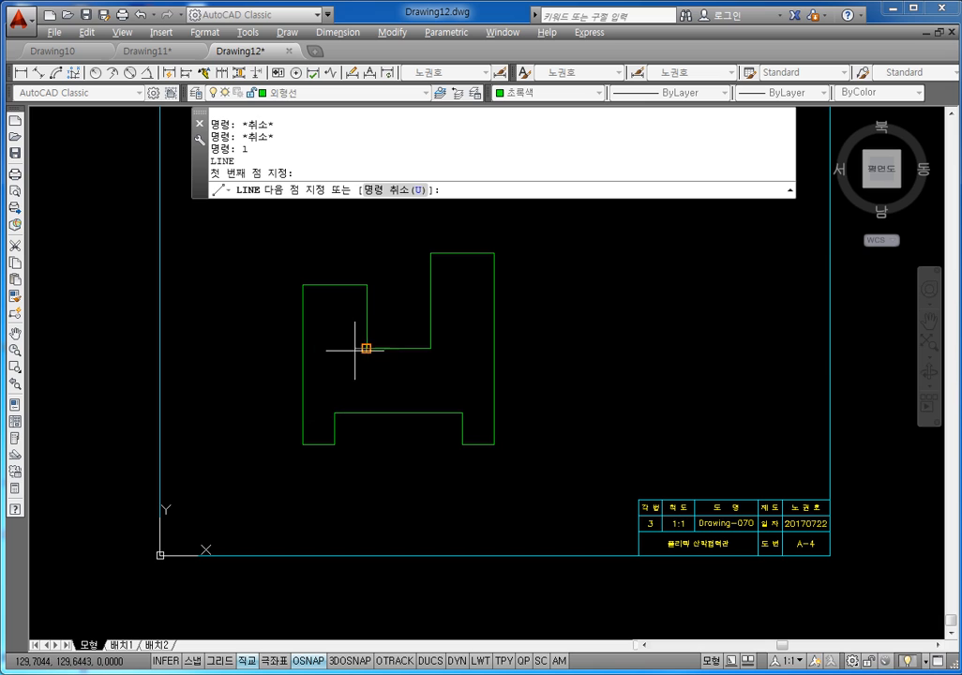
click(278, 347)
key(Escape)
key(Escape)
key(Escape)
Step: Trim off the part of the new horizontal line that overhangs the outline's left edge
text(tr)
key(Return)
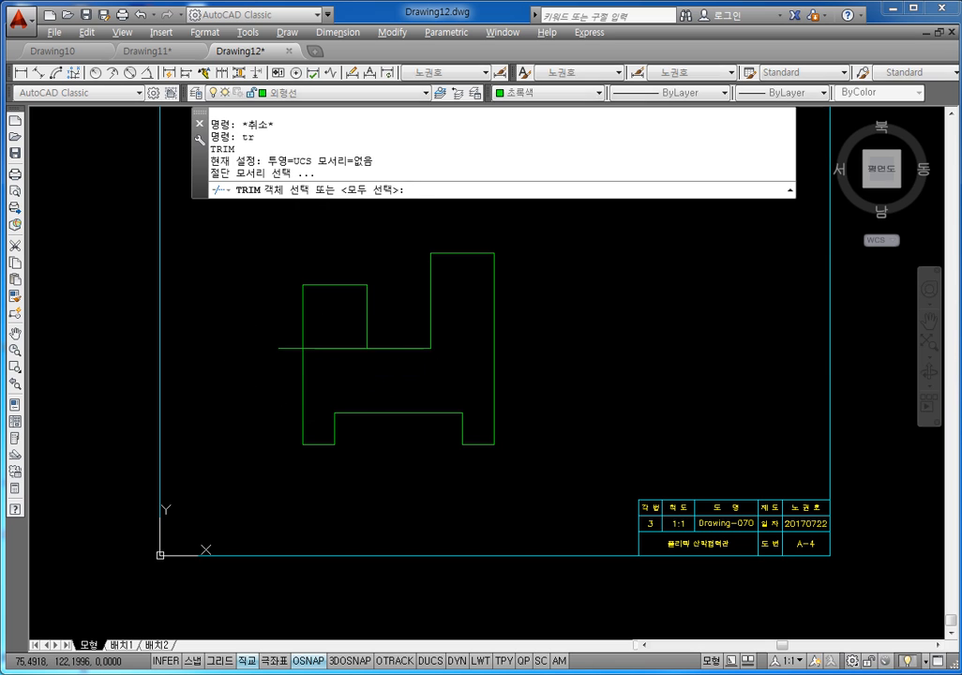
key(Return)
click(286, 330)
click(284, 361)
key(Escape)
key(Escape)
Step: Stretch the left end of the left block's base line outward past the outline's left edge
click(324, 348)
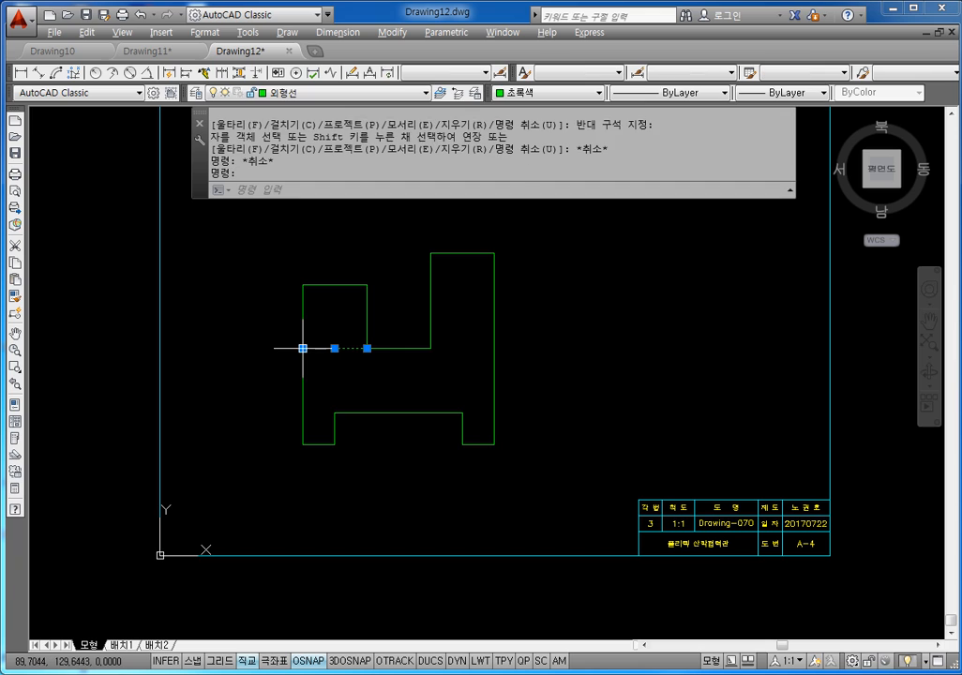
click(301, 348)
key(Escape)
key(Escape)
key(Escape)
key(Escape)
key(Escape)
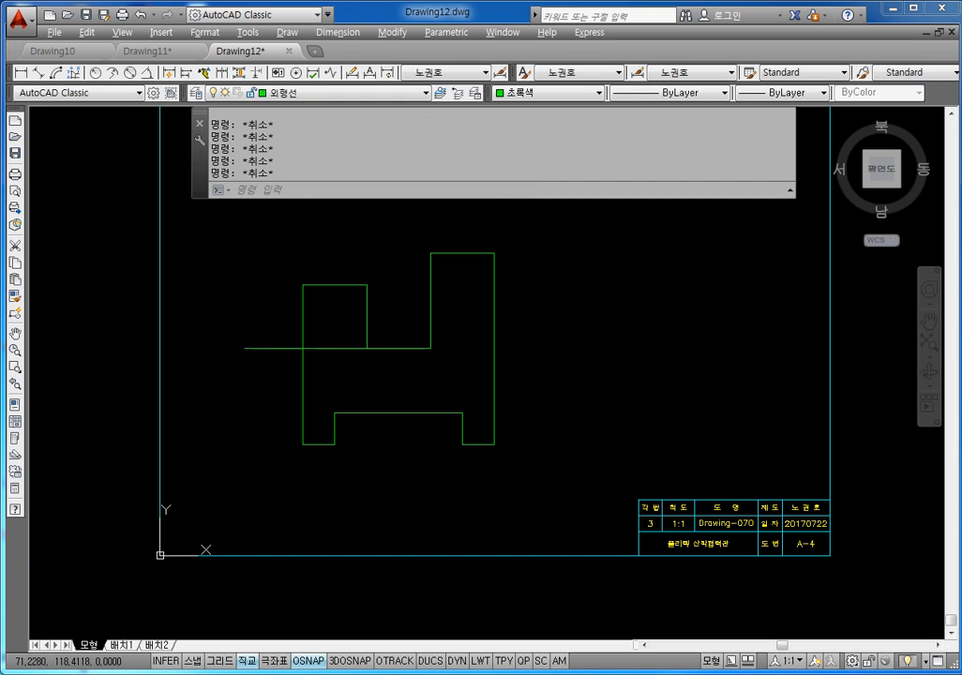
Step: Trim the stretched base line back to the outline's left edge
text(ㄷr)
key(Return)
key(Return)
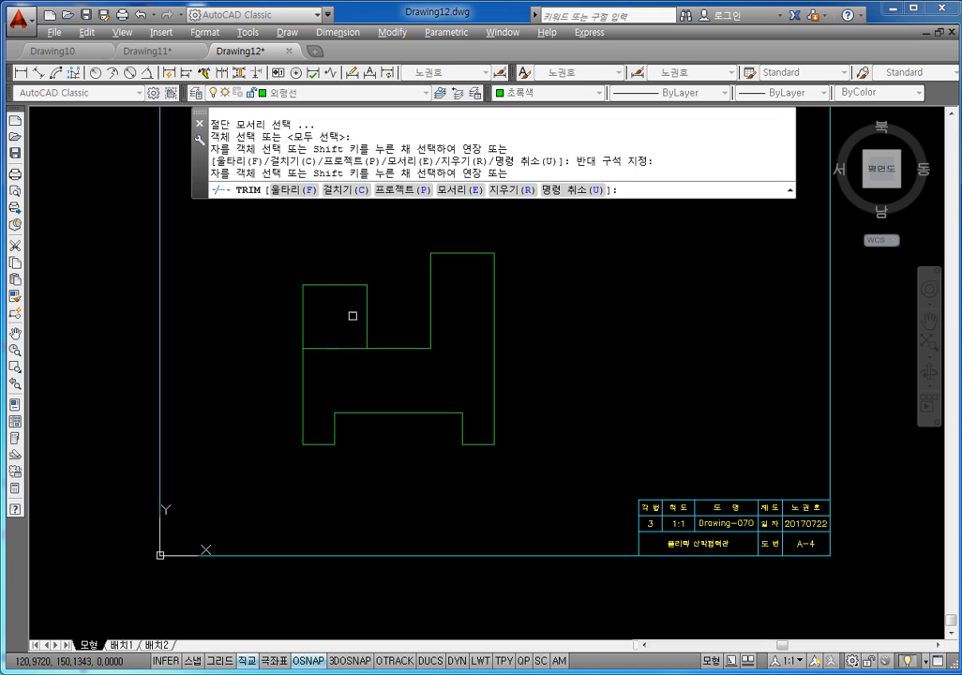
key(Escape)
key(Escape)
key(Escape)
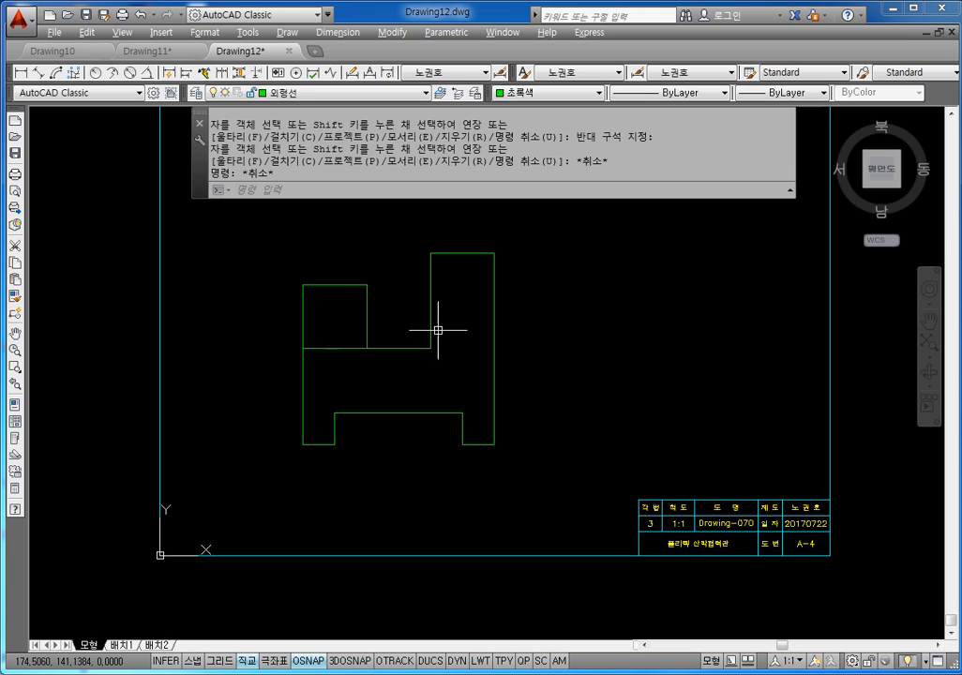
text(o)
key(Return)
key(Escape)
key(Escape)
key(Escape)
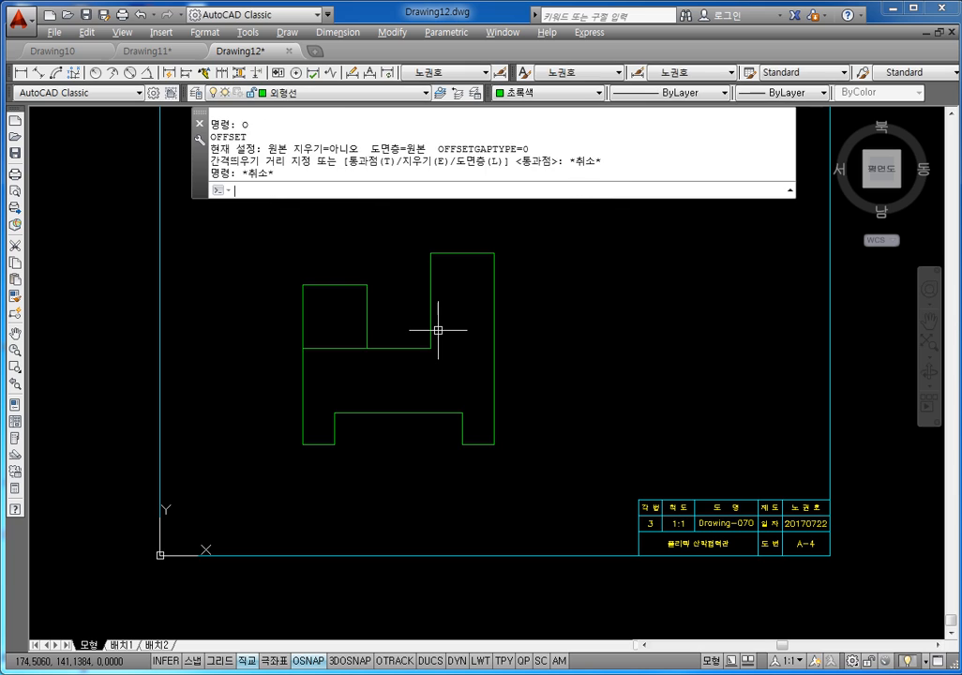
Step: Offset the right foot's bottom edge 80 upward into the tall column
text(o)
key(Return)
text(80)
key(Return)
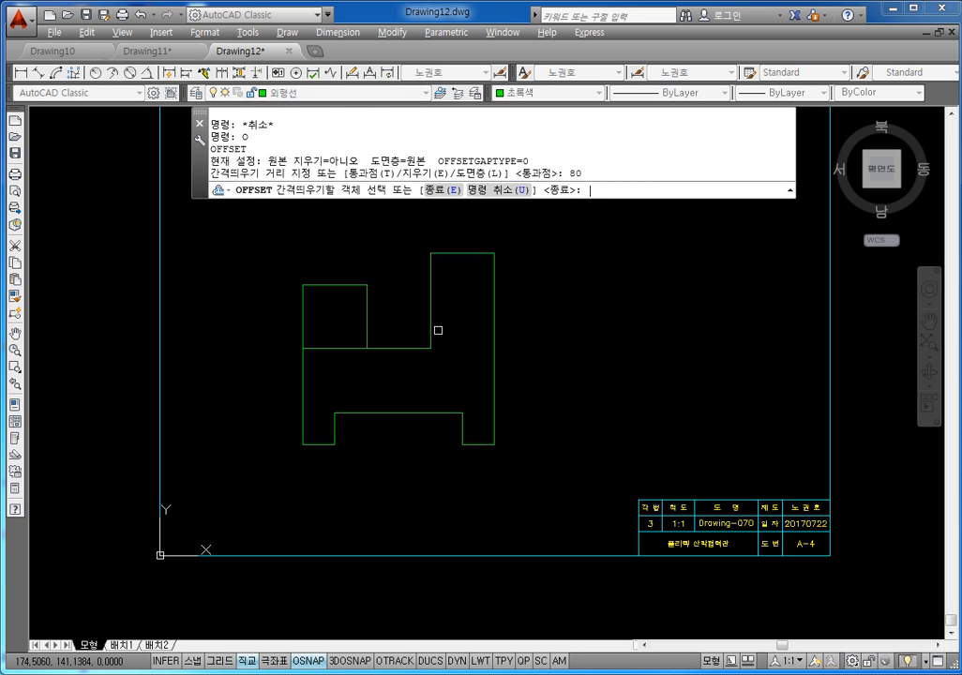
click(483, 441)
click(472, 348)
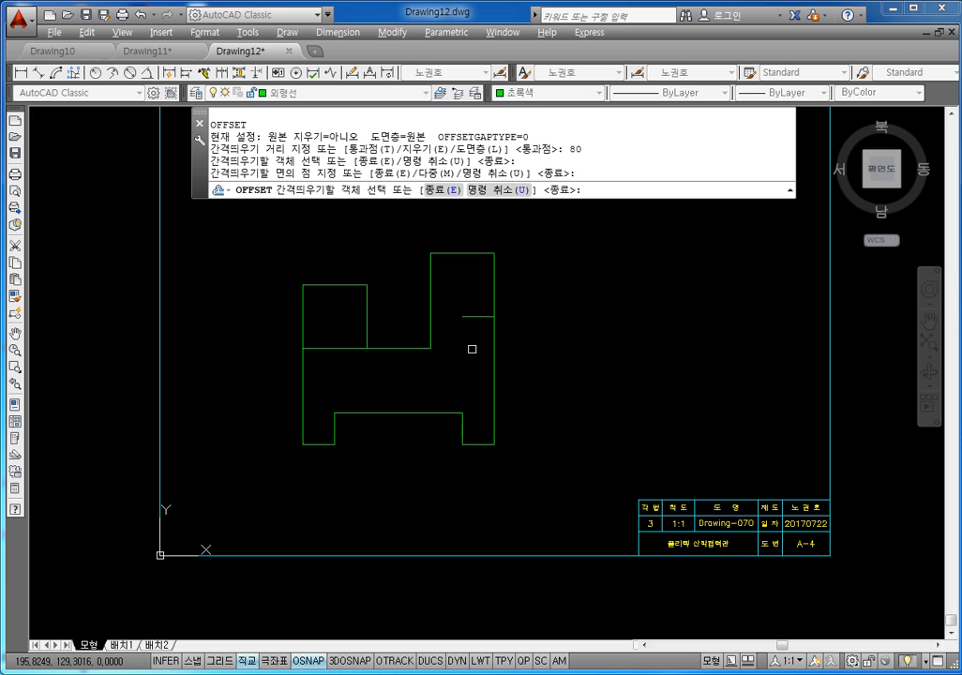
key(Escape)
key(Escape)
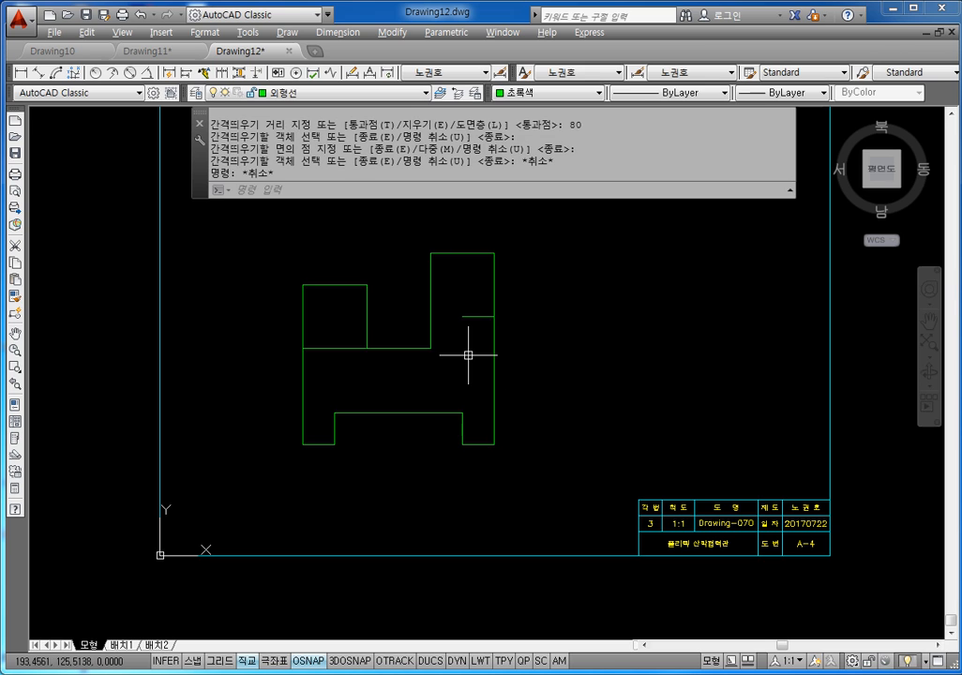
Step: Undo the offset of the right foot's bottom edge
text(u)
key(Return)
key(Escape)
key(Escape)
key(Escape)
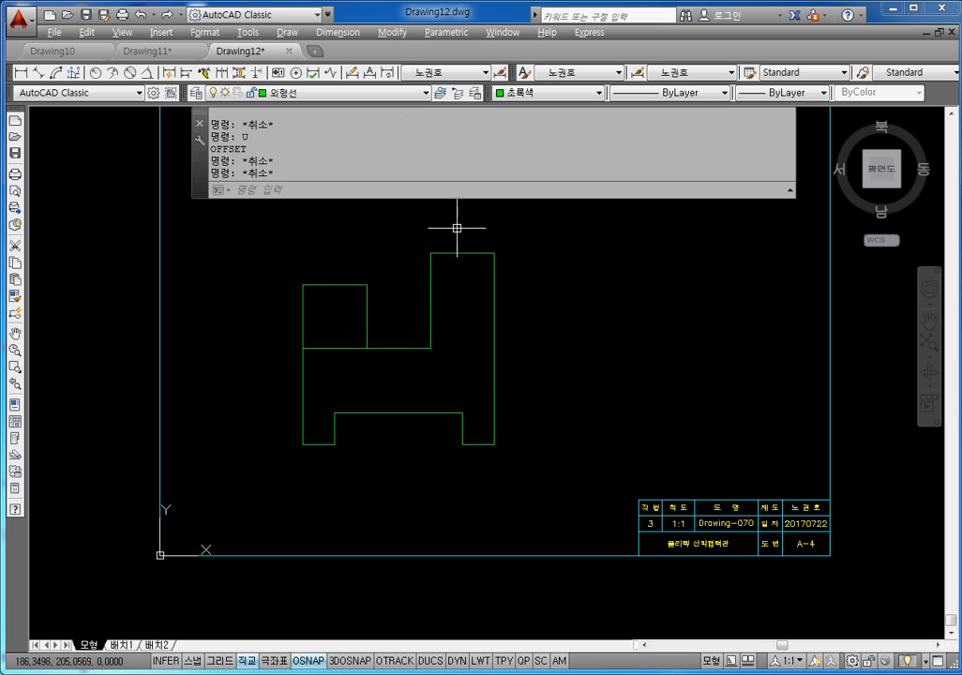
key(Escape)
key(Escape)
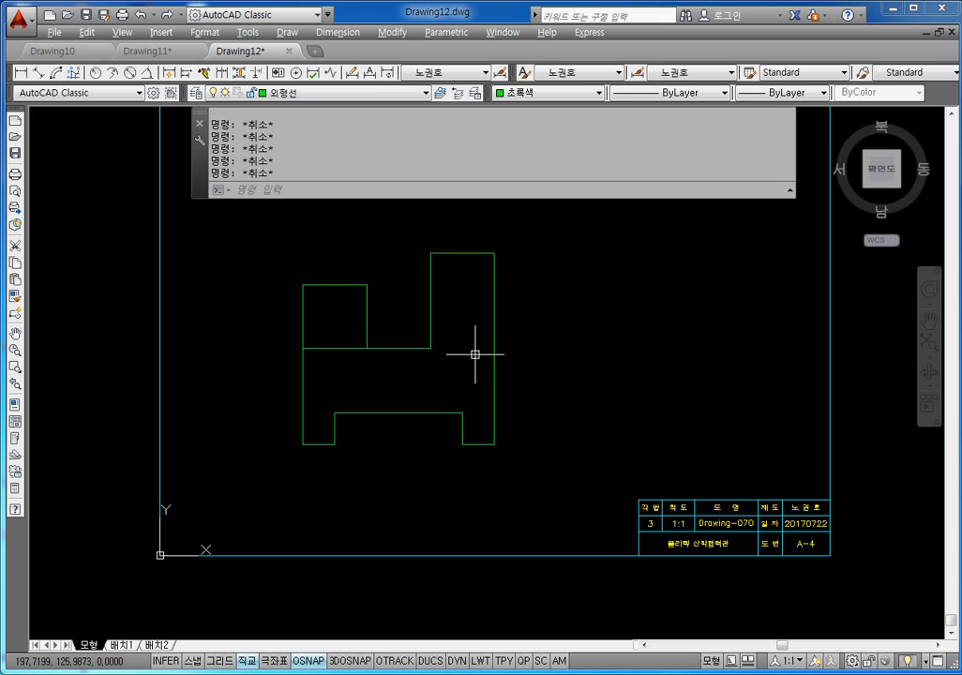
Step: Offset the tall column's top edge 60 downward
text(o)
key(Return)
text(60)
key(Return)
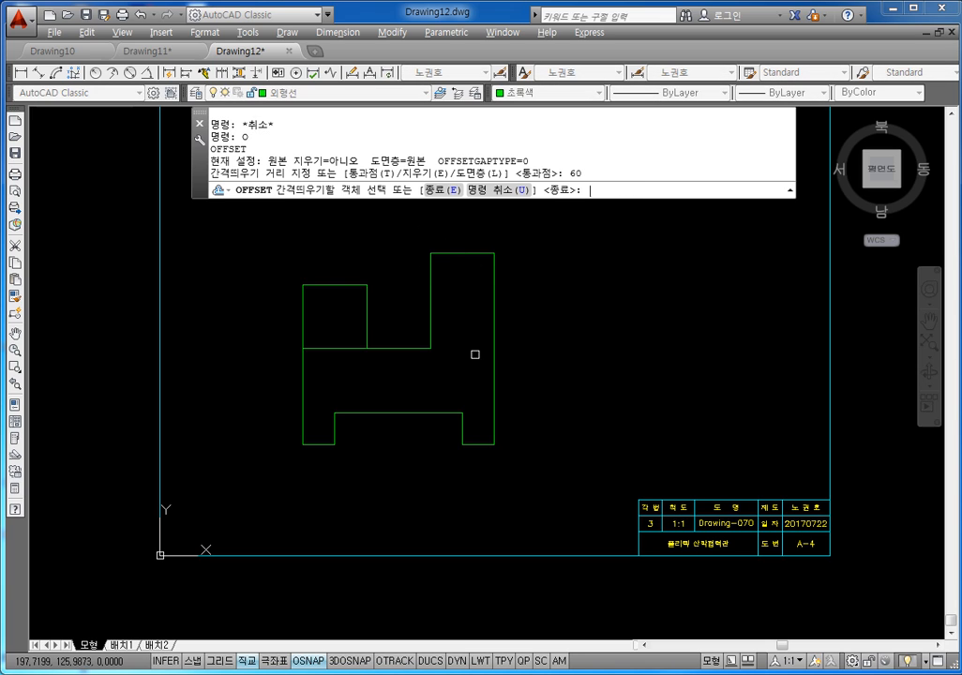
click(462, 255)
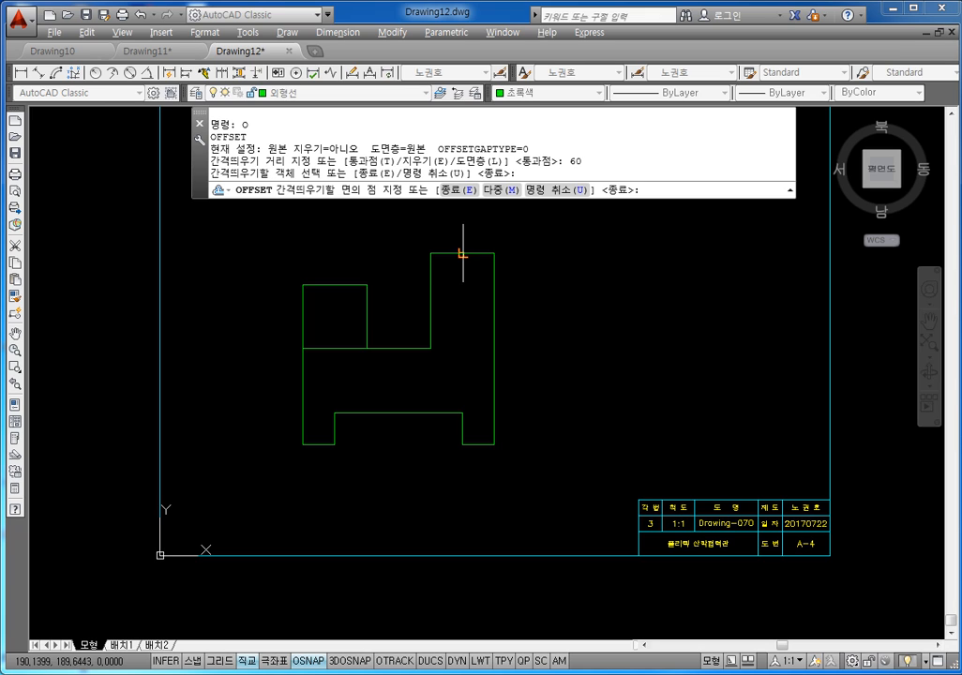
click(448, 292)
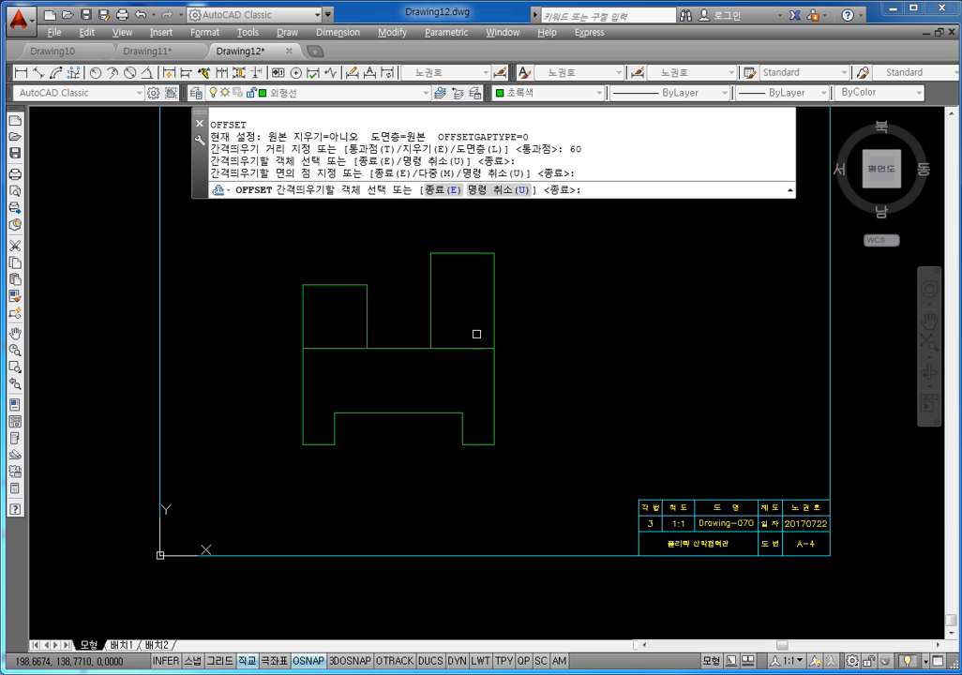
Step: Undo the 60 offset of the tall column's top edge and leave the Offset command
text(u)
key(Return)
key(Escape)
key(Escape)
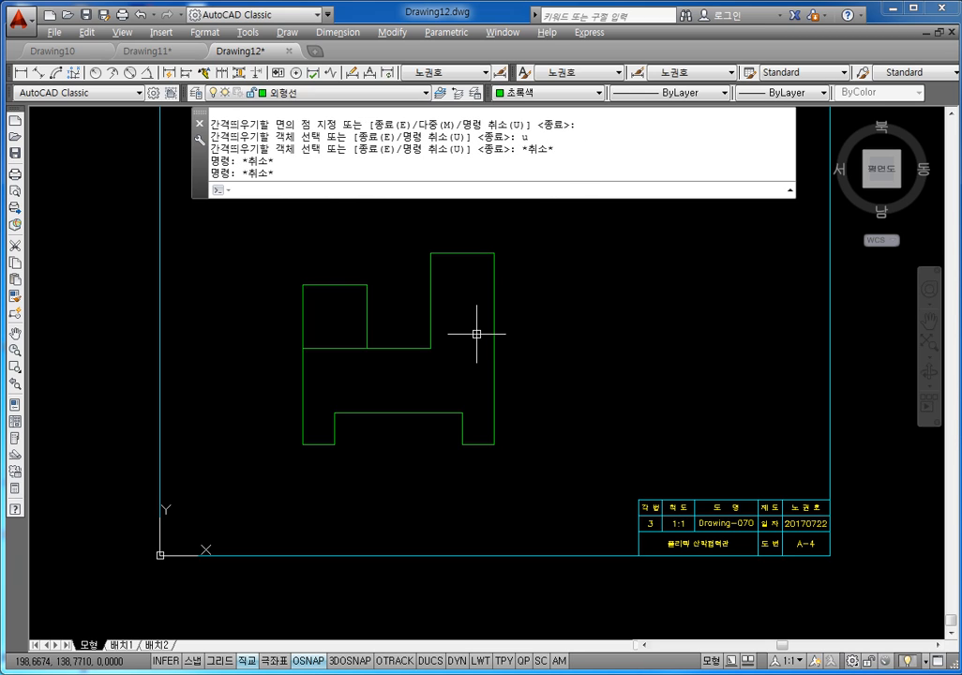
Step: Offset the tall column's top edge 40 downward to add a horizontal line across the column
text(o)
key(Return)
text(40)
key(Return)
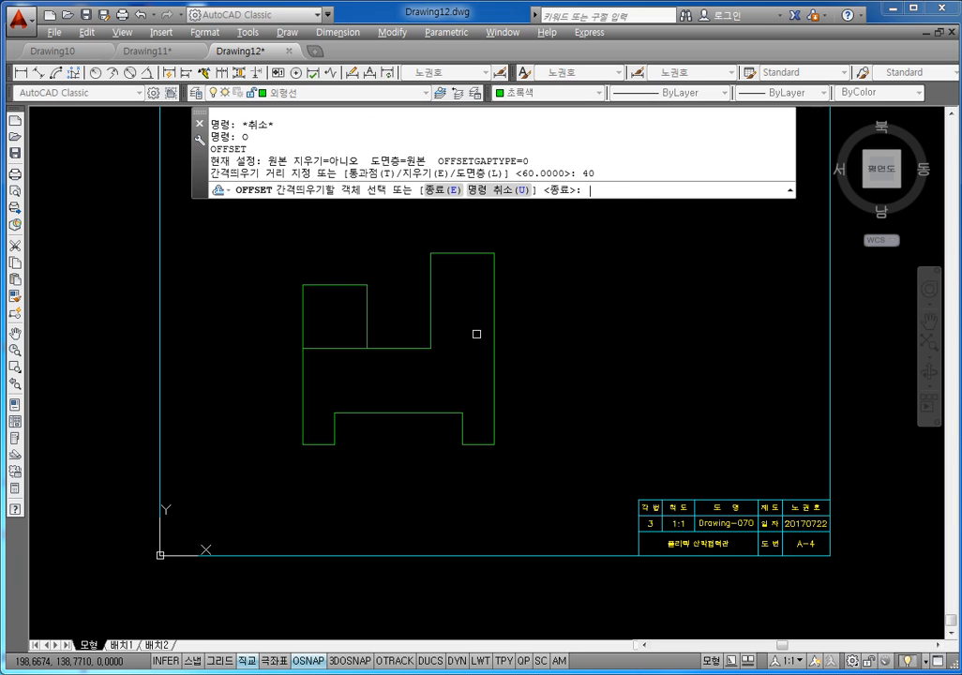
click(463, 254)
click(466, 299)
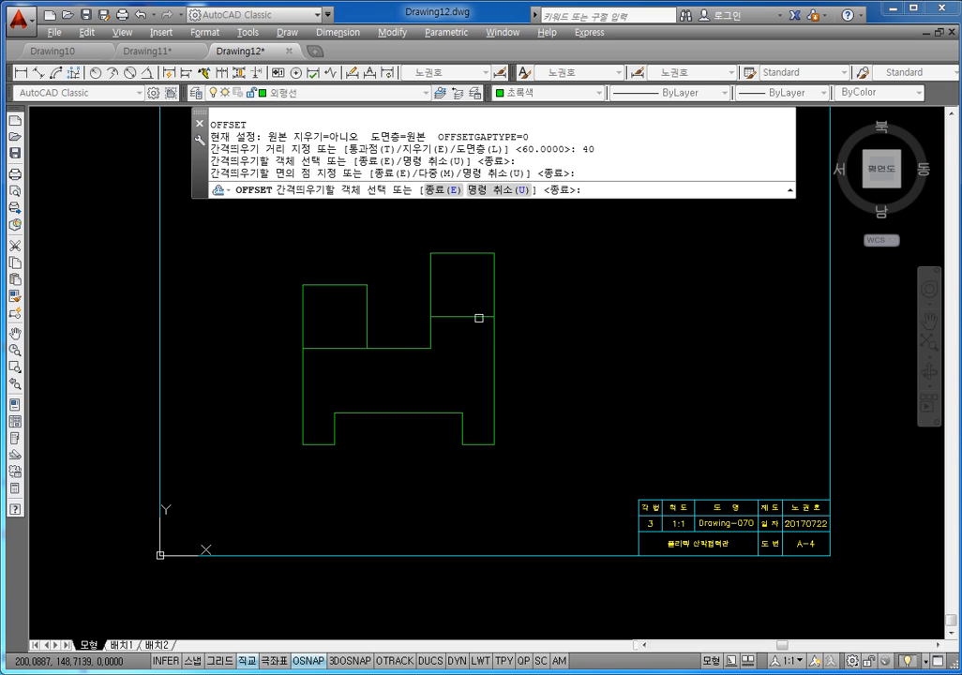
middle_drag(480, 318, 457, 347)
key(Escape)
key(Escape)
key(Escape)
key(Escape)
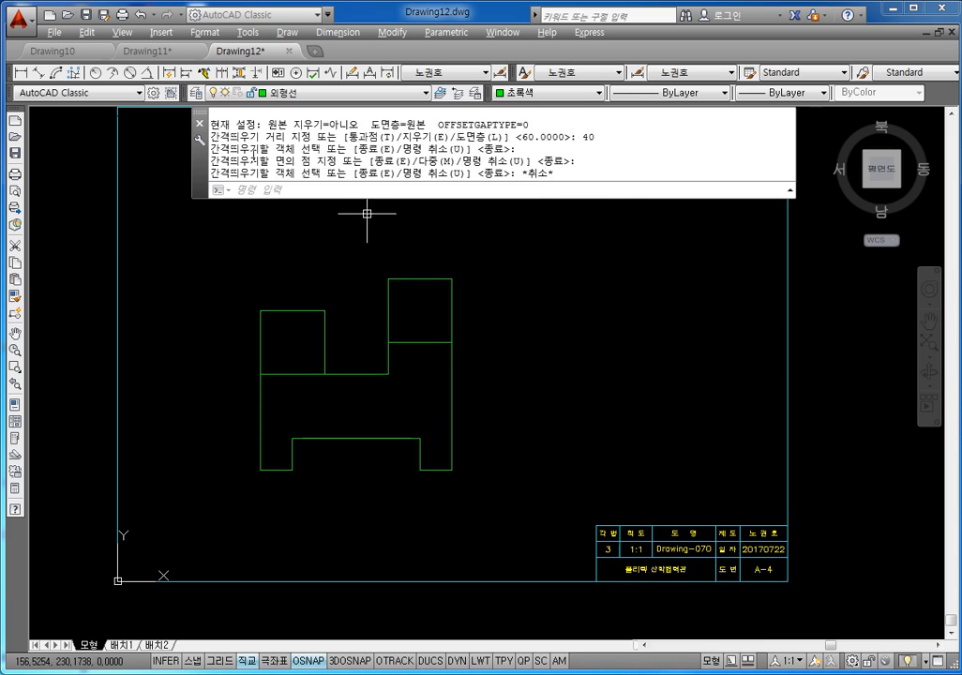
Step: Add a vertical linear dimension beside the right edge, from the bottom corner up to the line across the column
click(20, 74)
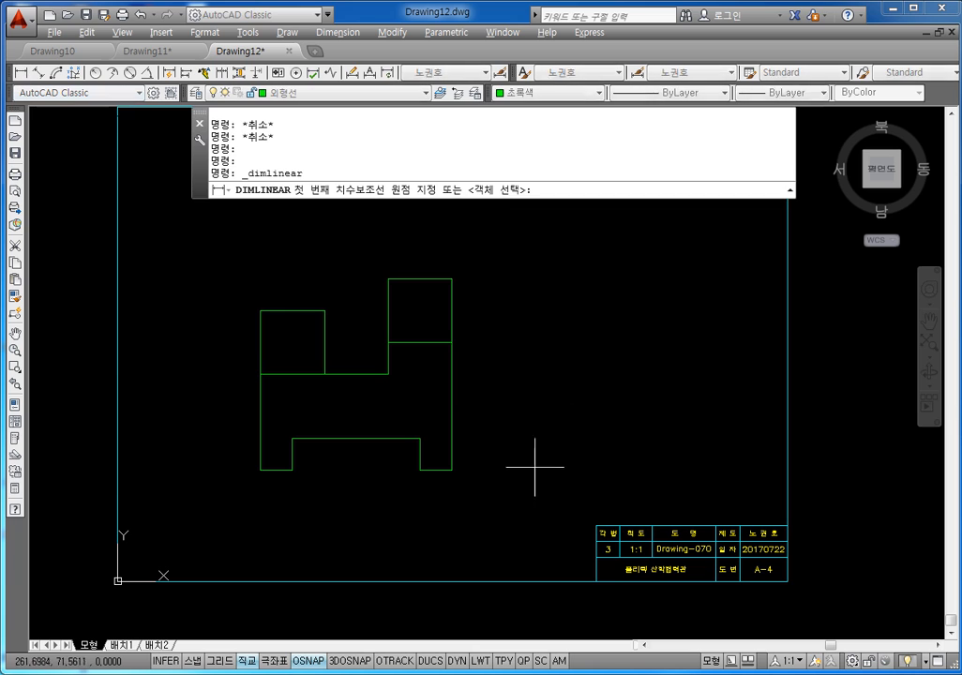
click(453, 466)
click(451, 342)
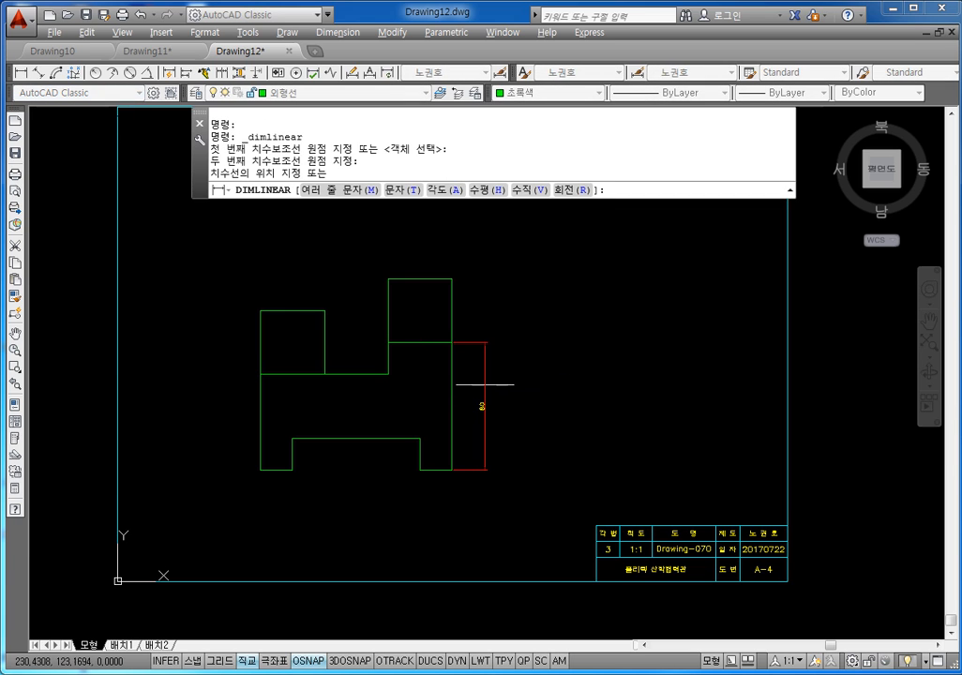
click(477, 401)
scroll(469, 399, up, 6)
scroll(511, 416, down, 5)
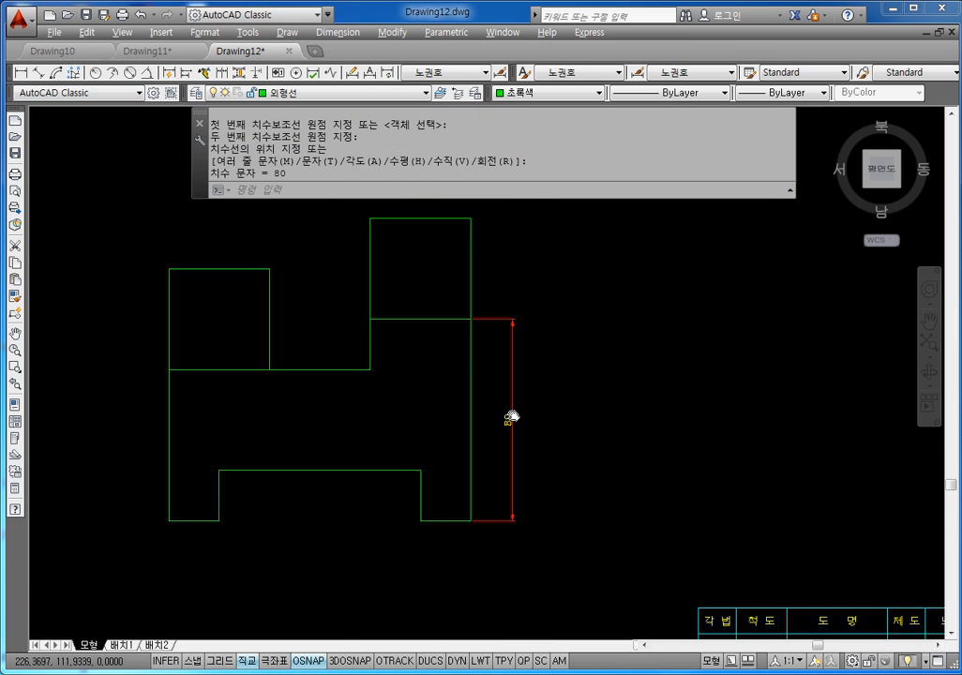
Step: Add an aligned vertical dimension from the column's top-right corner down to the line across the column
key(Return)
click(429, 242)
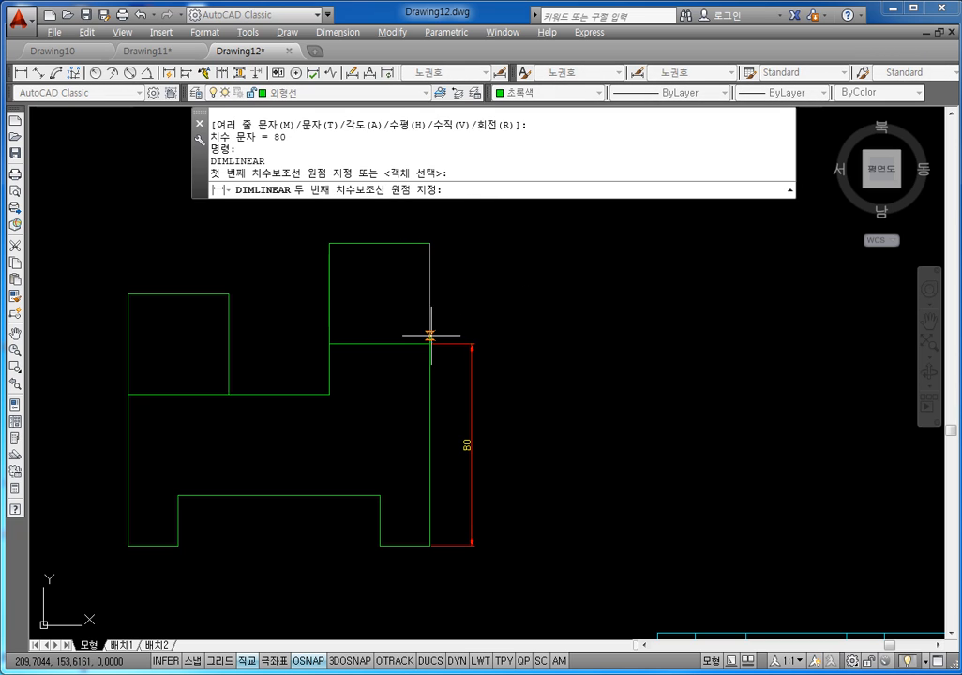
click(429, 343)
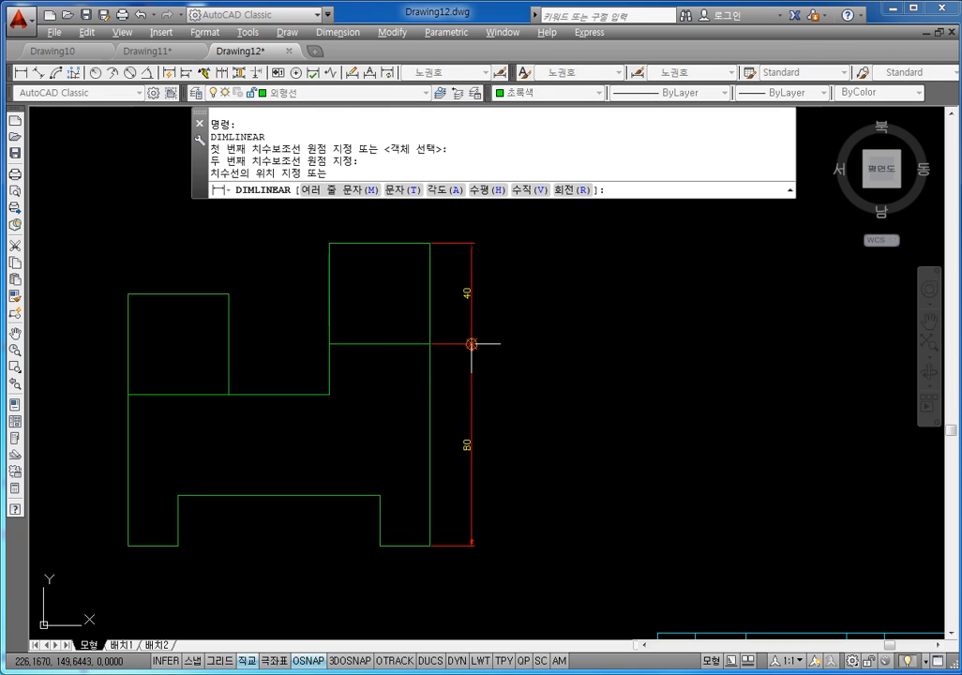
click(471, 344)
key(Escape)
key(Escape)
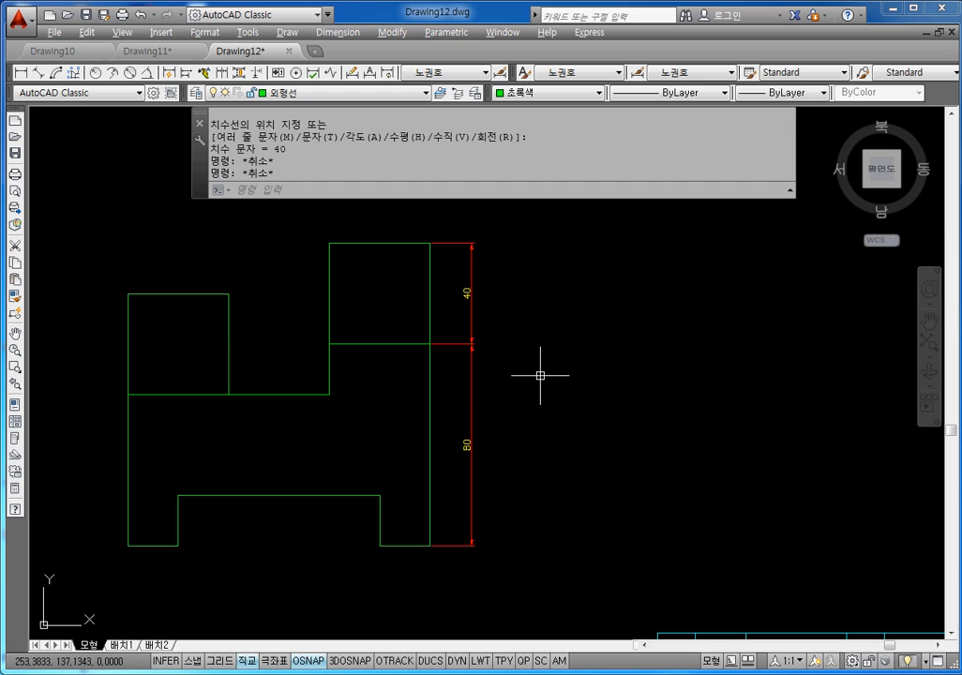
Step: Delete both vertical dimensions beside the right edge
click(509, 322)
click(457, 450)
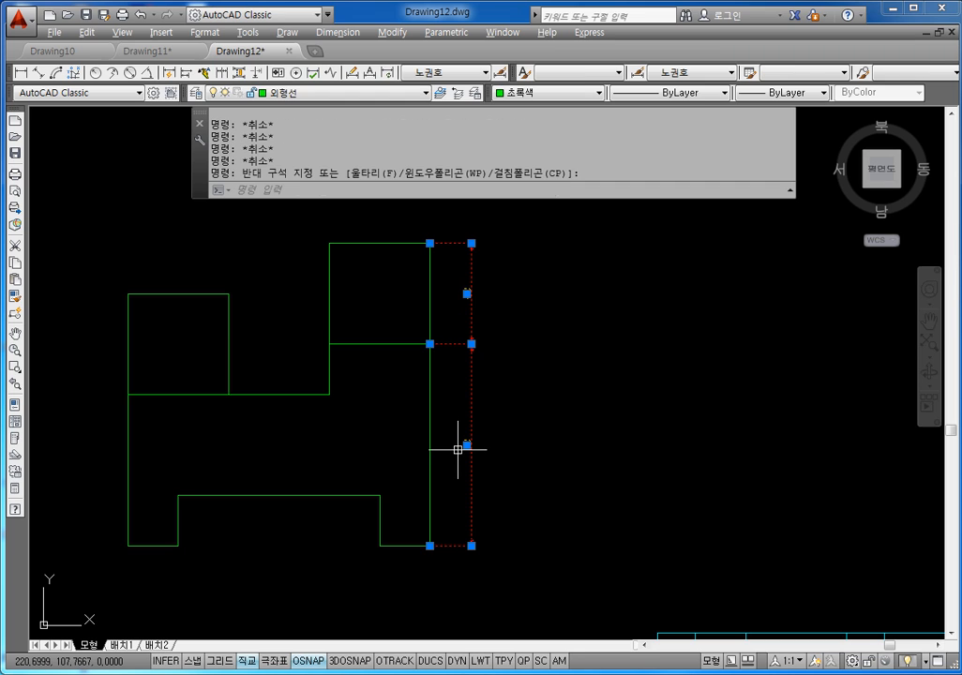
key(Delete)
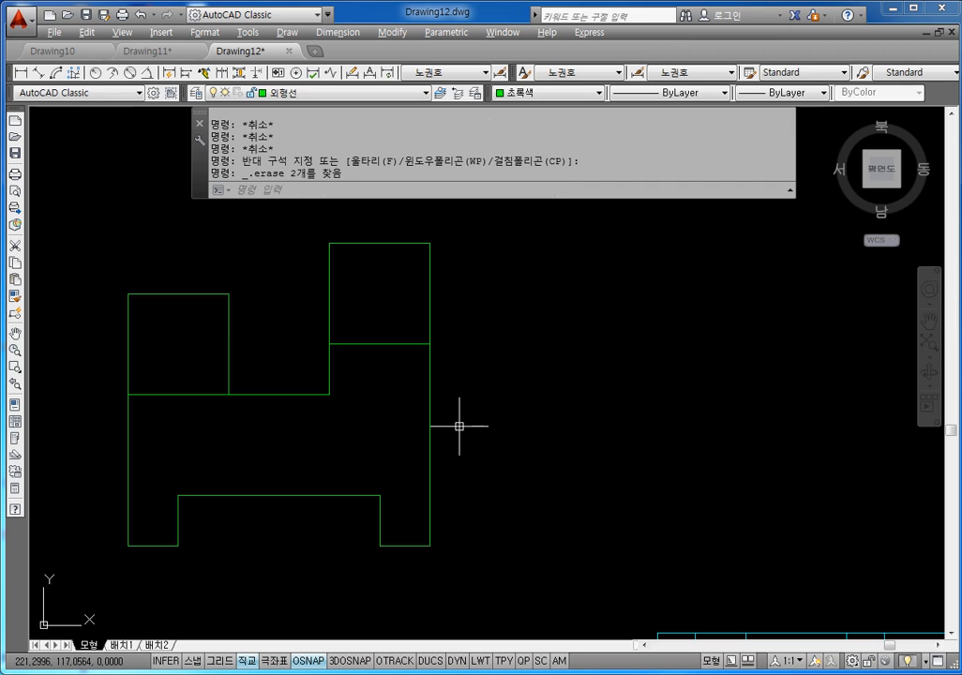
key(Escape)
key(Escape)
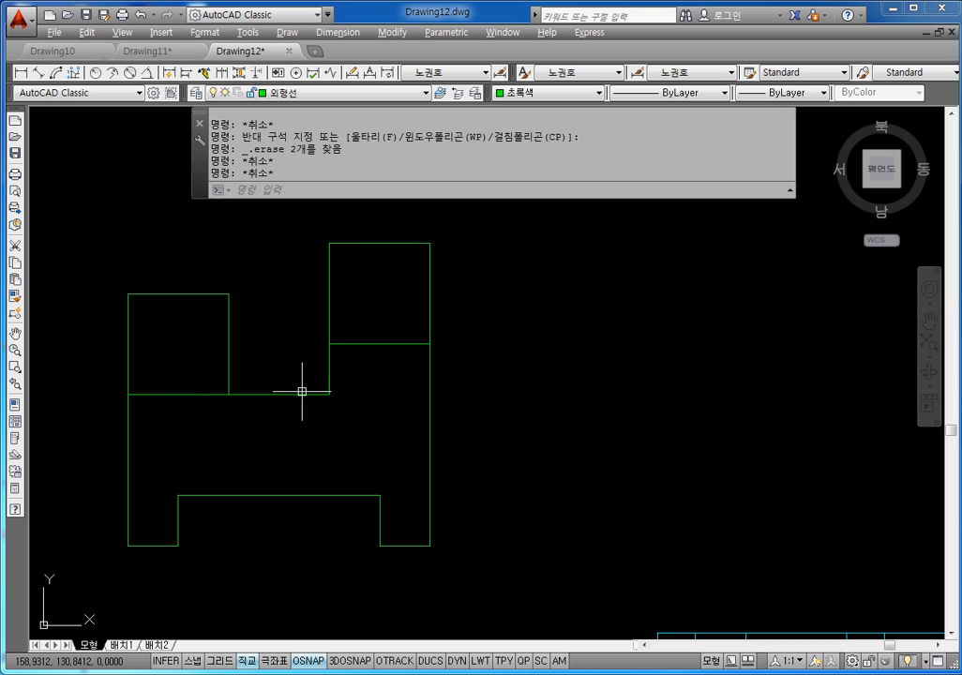
Step: Put the horizontal line at the left block's base on the 숨은선 layer and give it the layer's colour
middle_drag(217, 389, 254, 390)
click(242, 379)
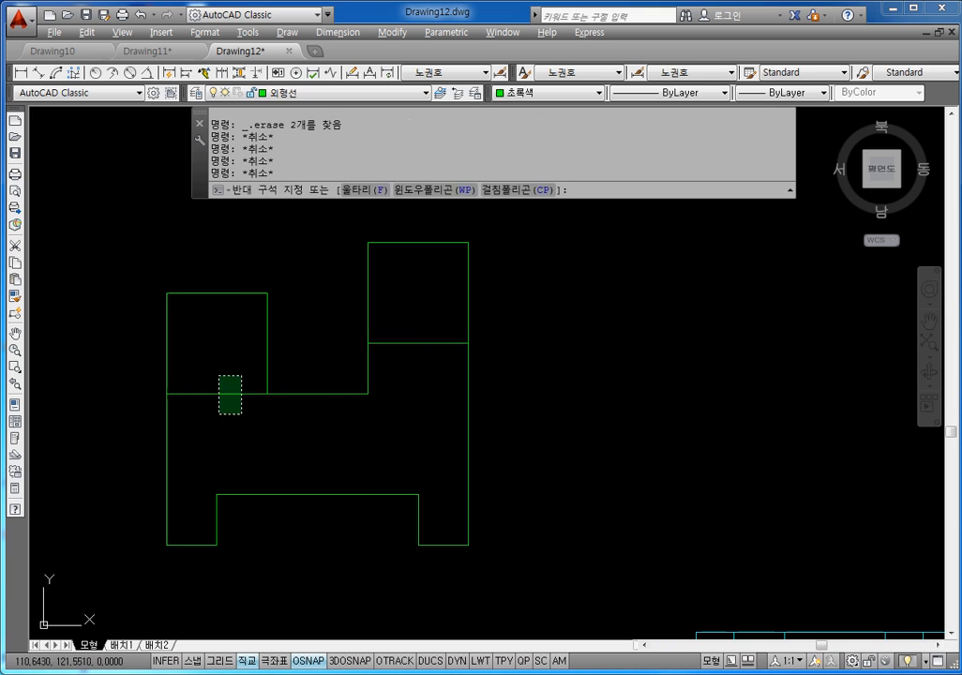
click(215, 413)
click(328, 91)
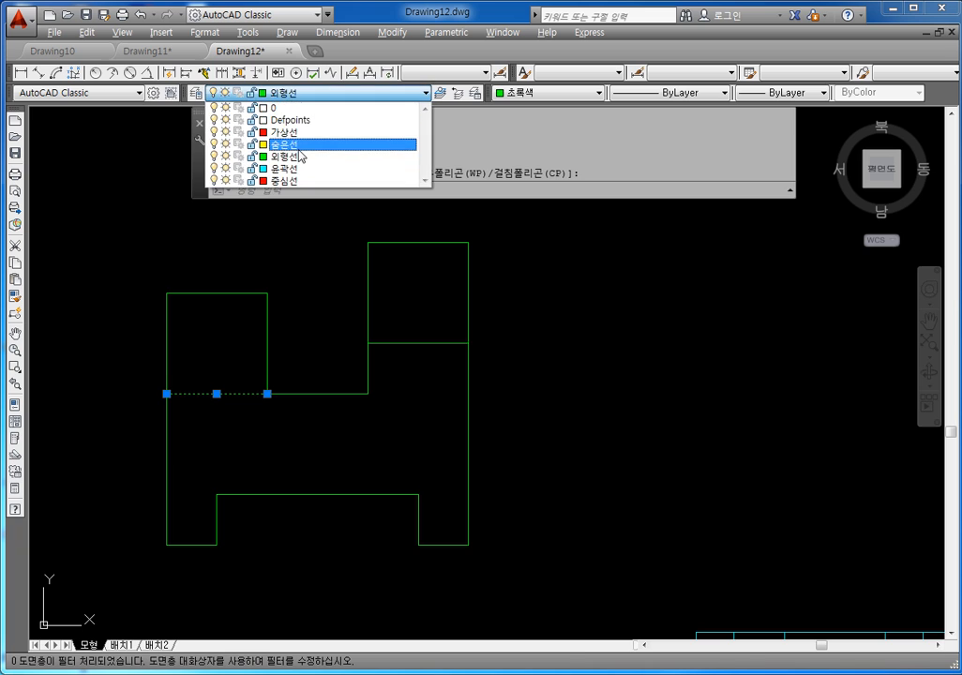
click(299, 144)
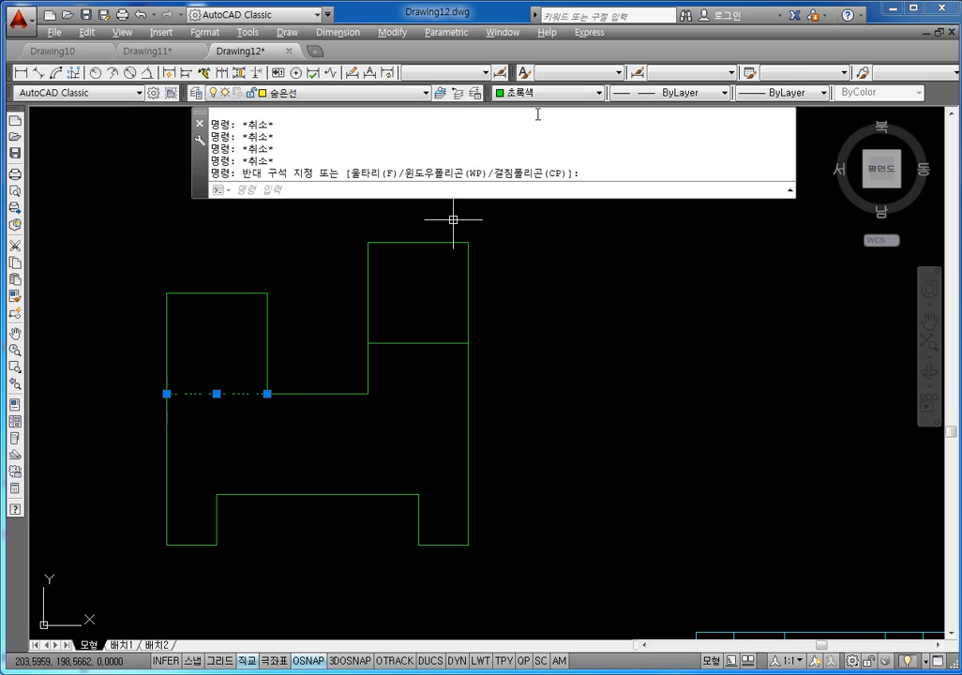
click(548, 91)
click(528, 105)
key(Escape)
key(Escape)
key(Escape)
key(Escape)
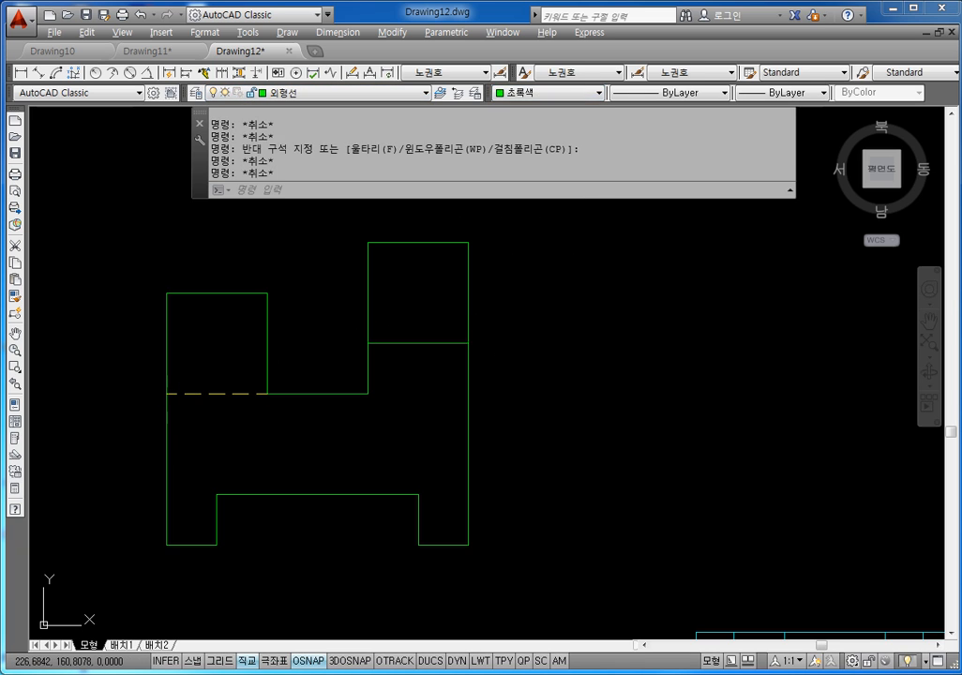
key(Escape)
Step: Set the global linetype scale to 0.3
text(LTS)
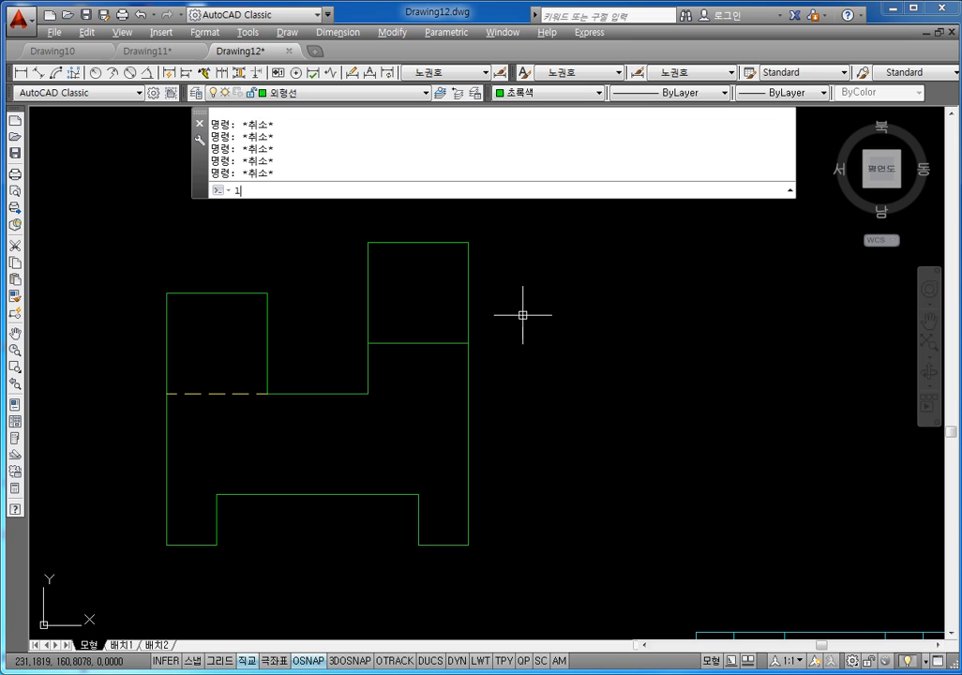
key(Return)
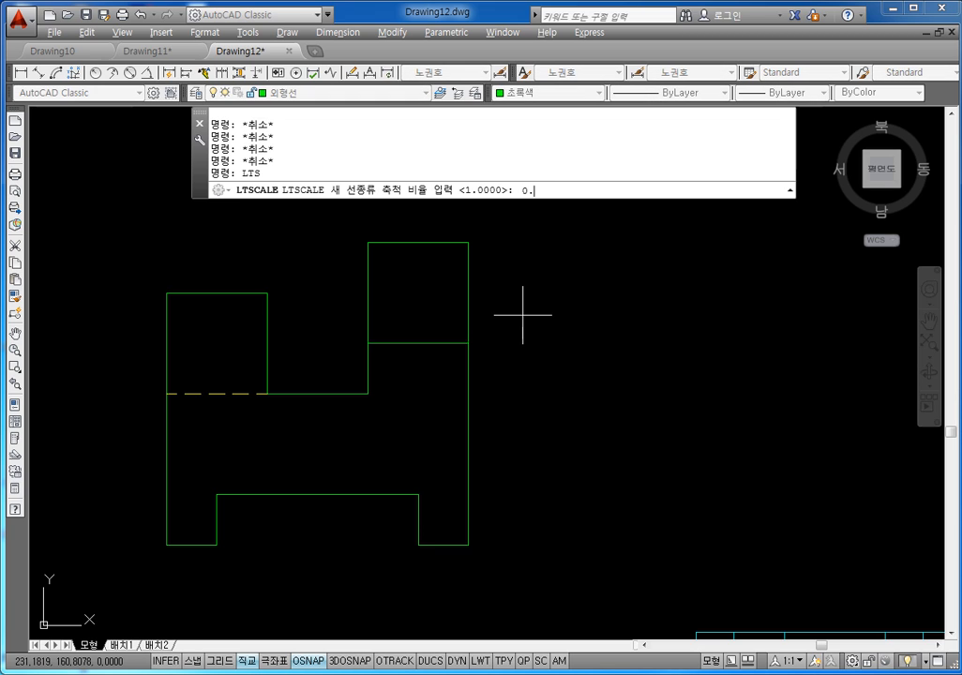
text(0.3)
key(Return)
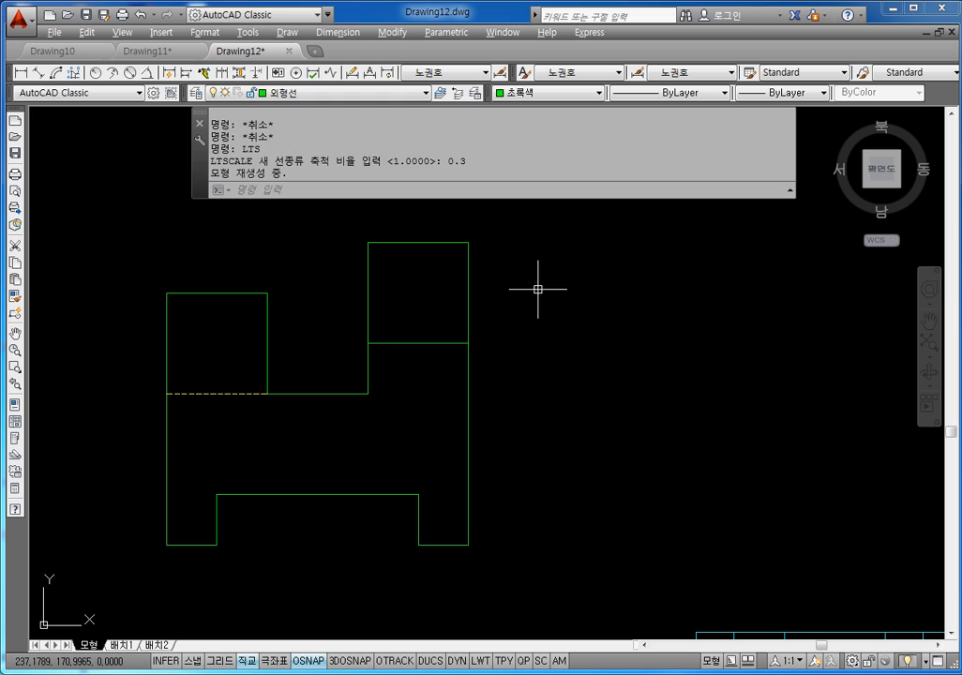
key(Escape)
key(Escape)
key(Escape)
key(Escape)
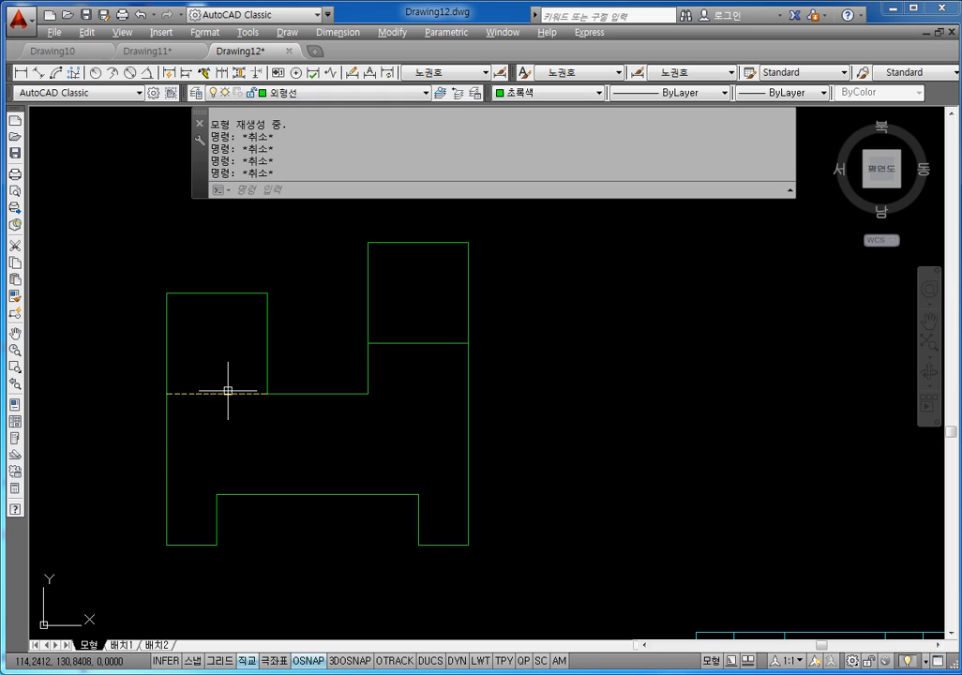
Step: Set the global linetype scale to 0.4
text(lts)
key(Return)
text(0.4)
key(Return)
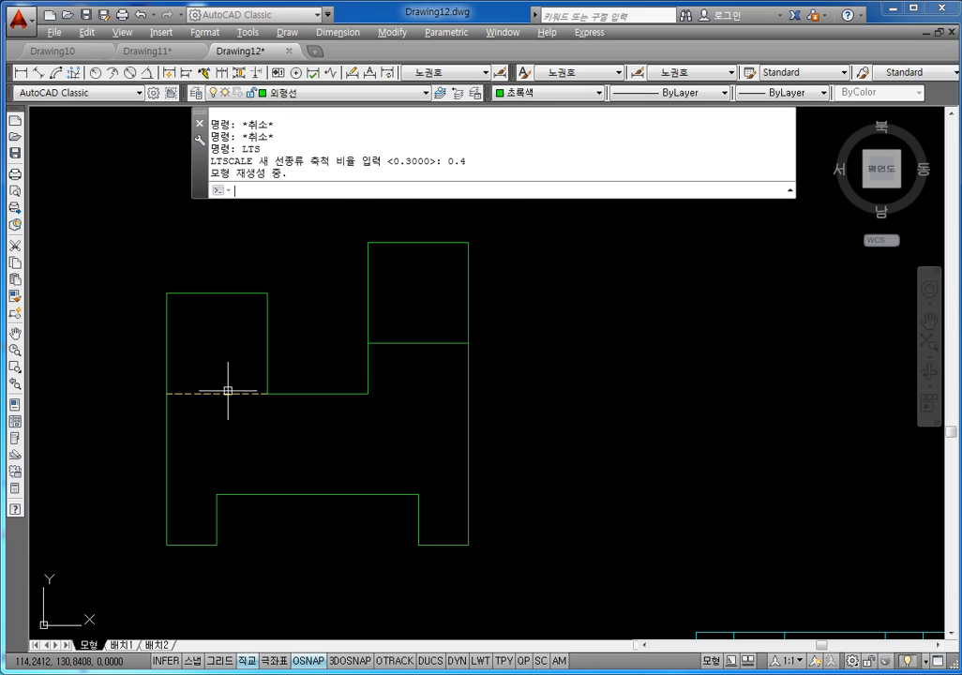
key(Escape)
key(Escape)
key(Escape)
key(Escape)
Step: Move the whole front view diagonally toward the lower-left corner of the sheet frame, with Ortho off
scroll(330, 378, down, 4)
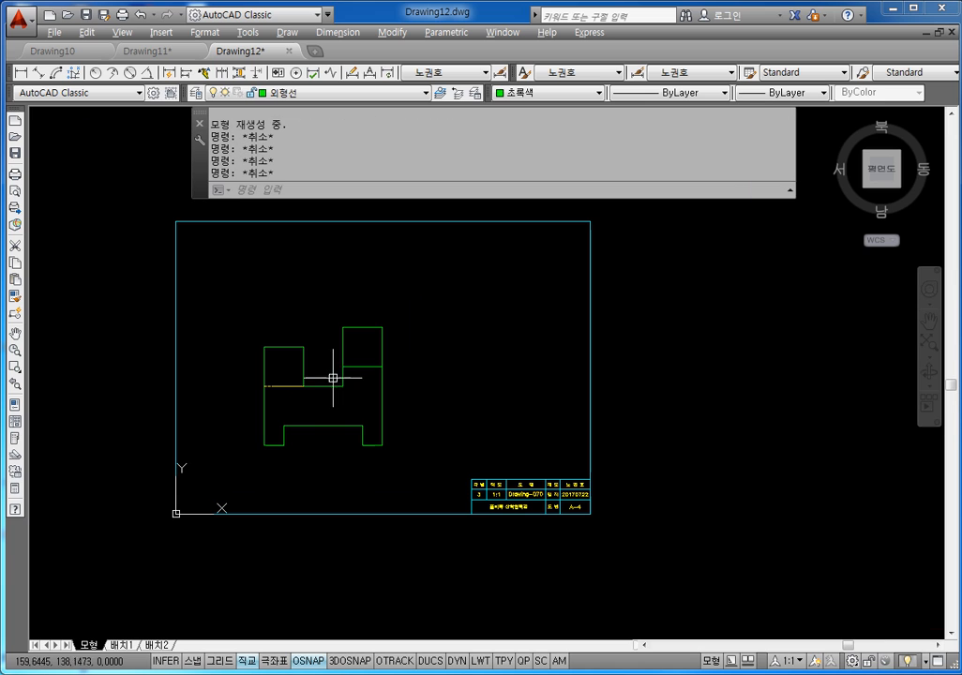
mouse_move(355, 365)
middle_down()
mouse_move(335, 373)
mouse_move(354, 361)
middle_up()
key(Escape)
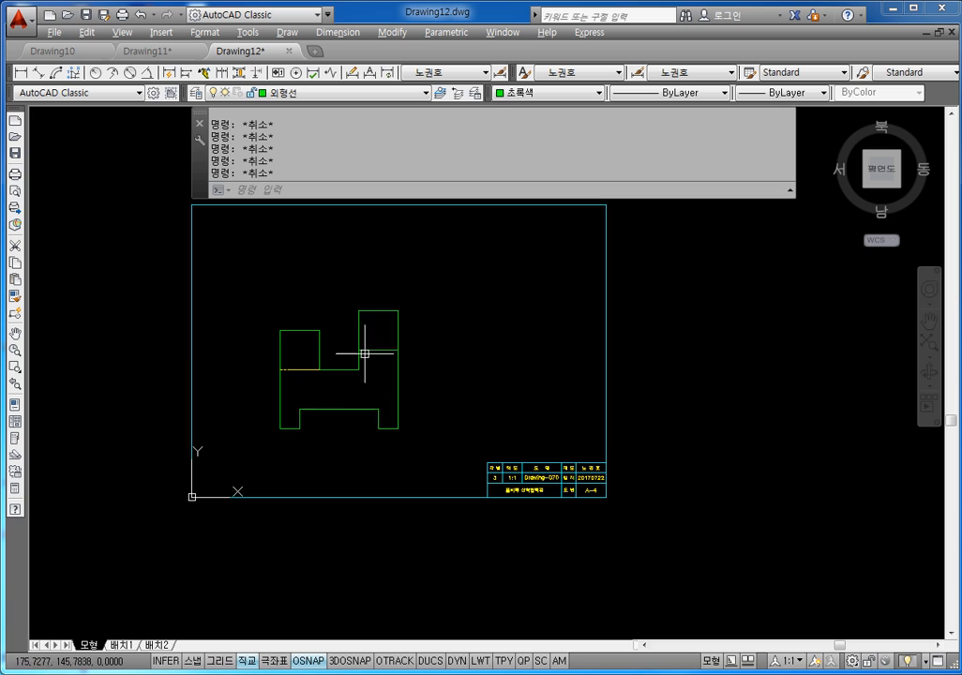
text(m)
key(Return)
click(435, 289)
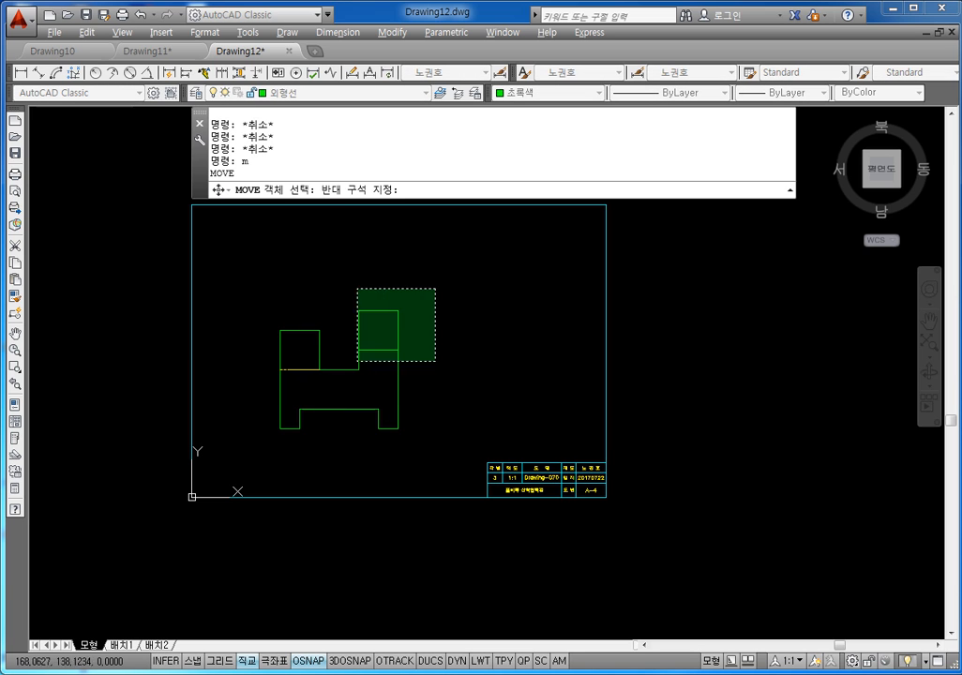
click(265, 453)
key(Return)
click(312, 391)
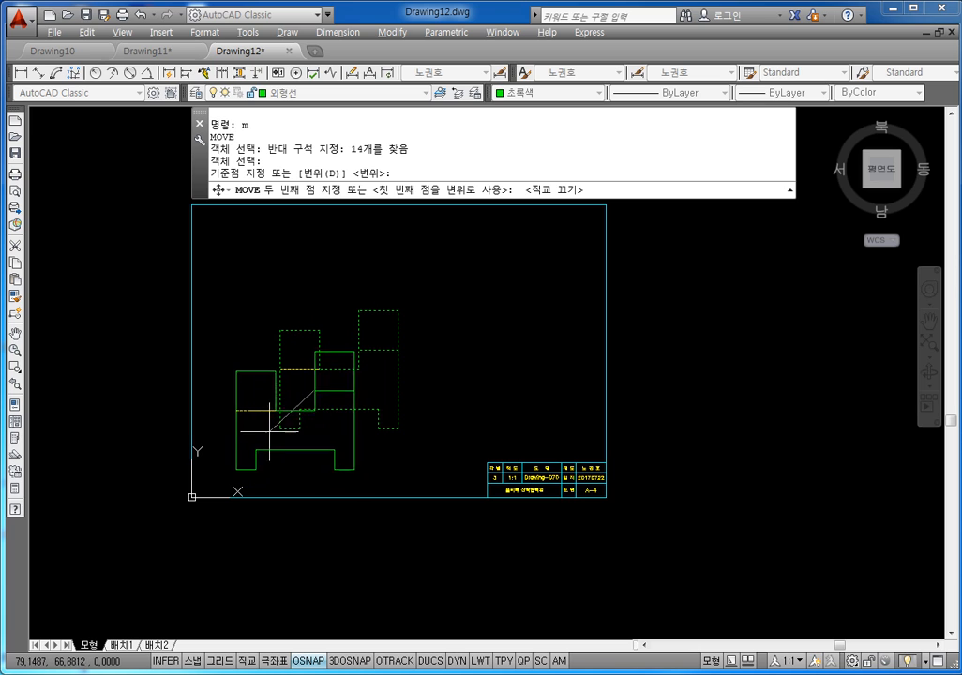
click(268, 433)
key(Escape)
key(Escape)
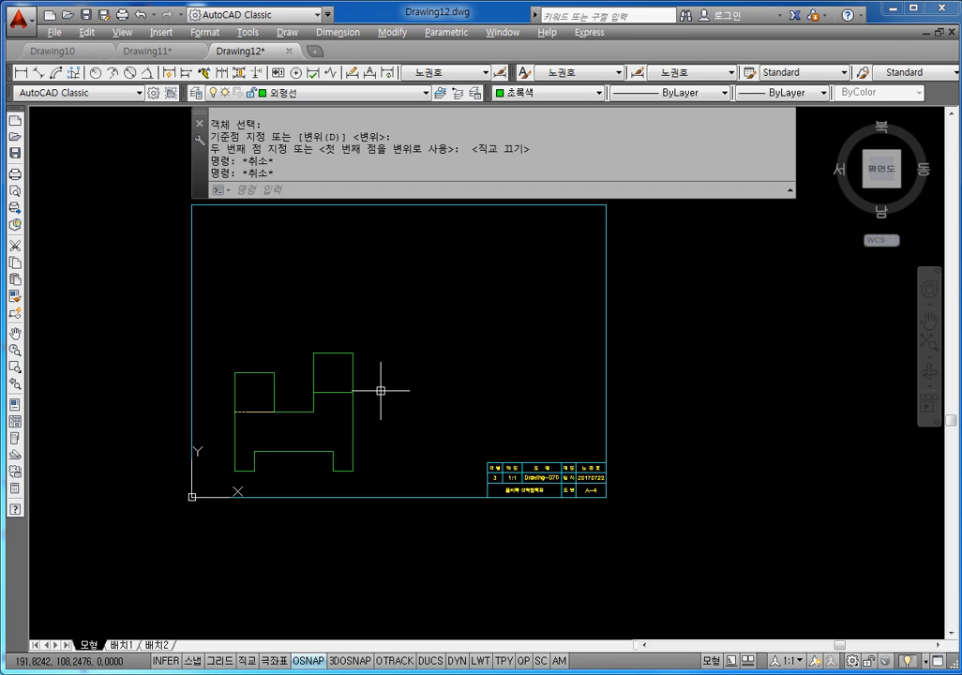
scroll(333, 374, up, 4)
middle_drag(333, 374, 401, 365)
scroll(405, 390, down, 2)
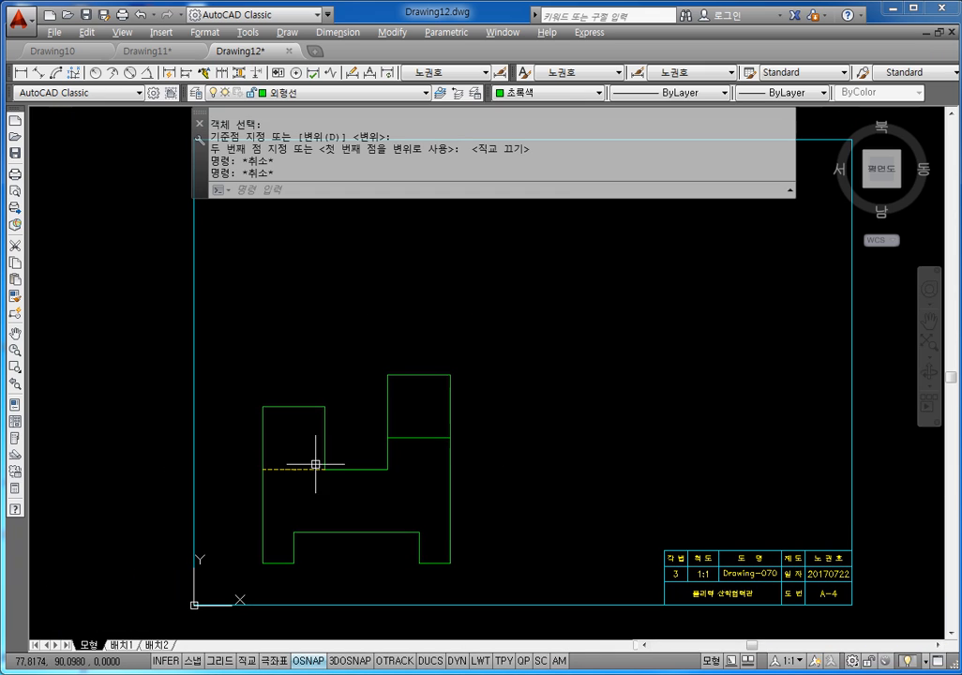
scroll(386, 388, down, 4)
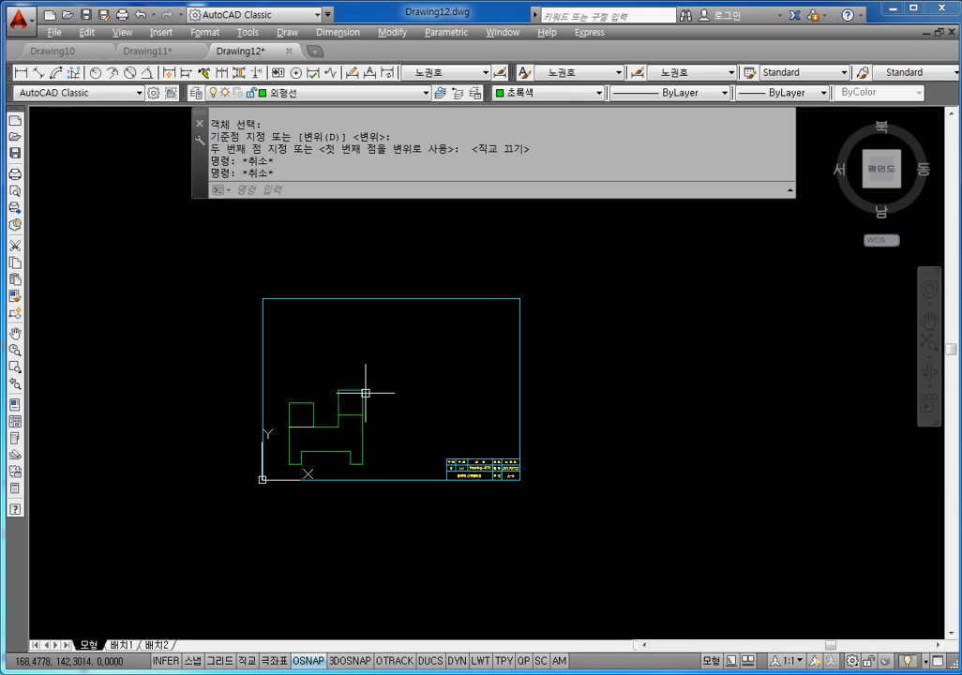
key(Escape)
key(Escape)
key(Escape)
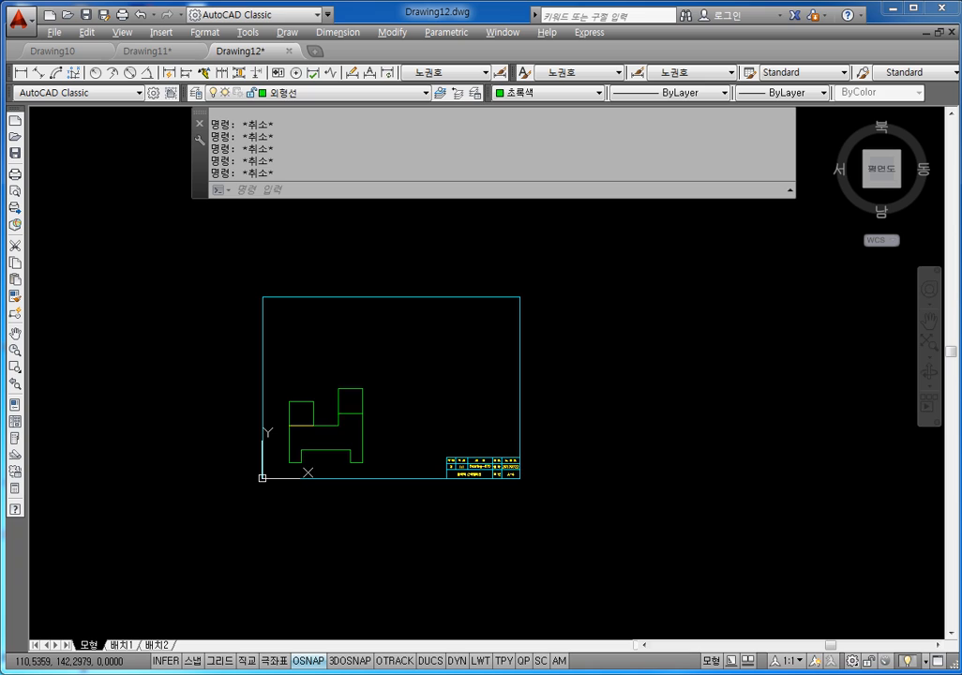
Step: Add four vertical construction lines through both top corners of the left block and both top corners of the tall column
text(xl)
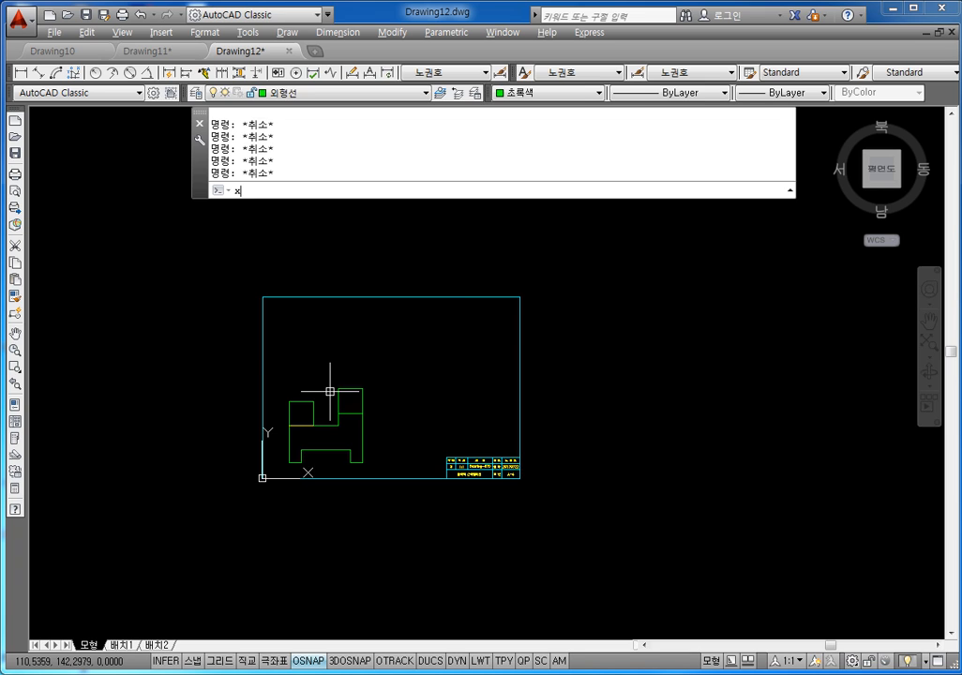
key(Return)
text(v)
key(Return)
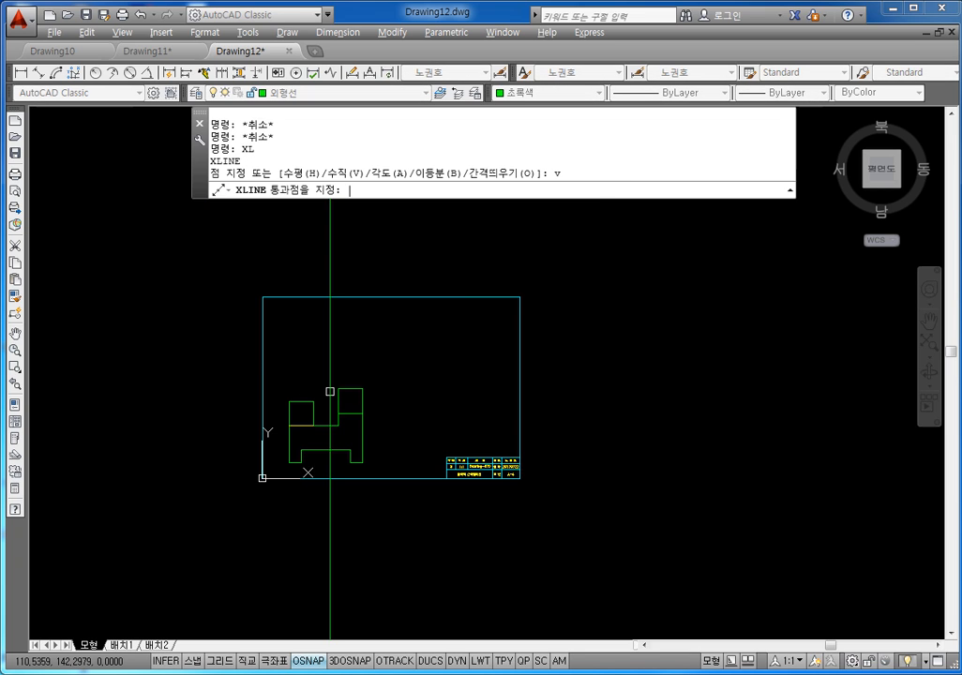
scroll(275, 383, up, 5)
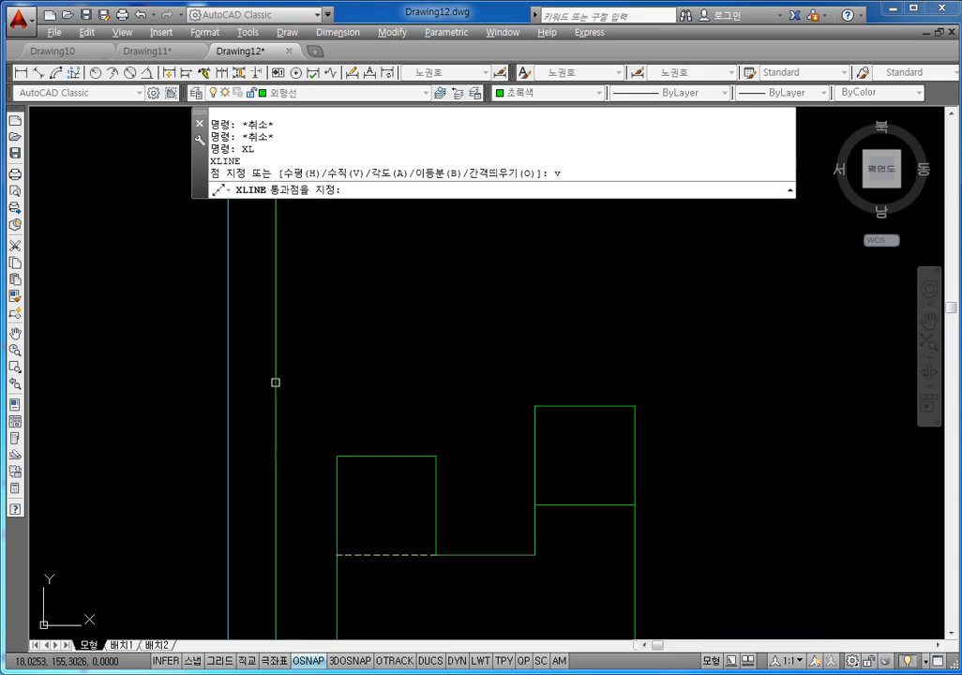
click(335, 454)
click(435, 455)
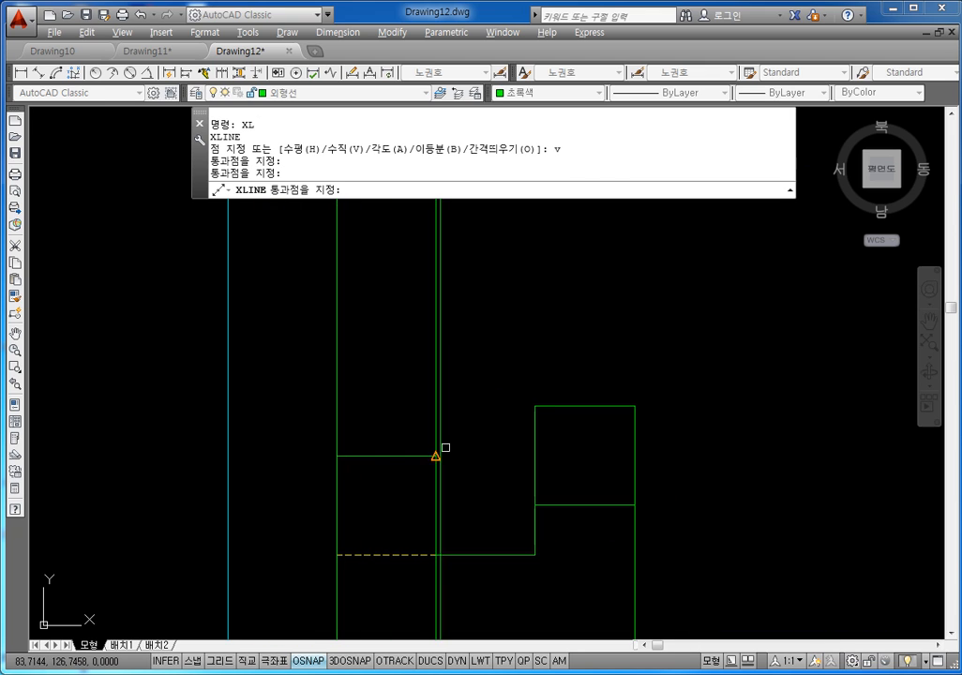
click(534, 406)
key(Escape)
scroll(655, 445, down, 2)
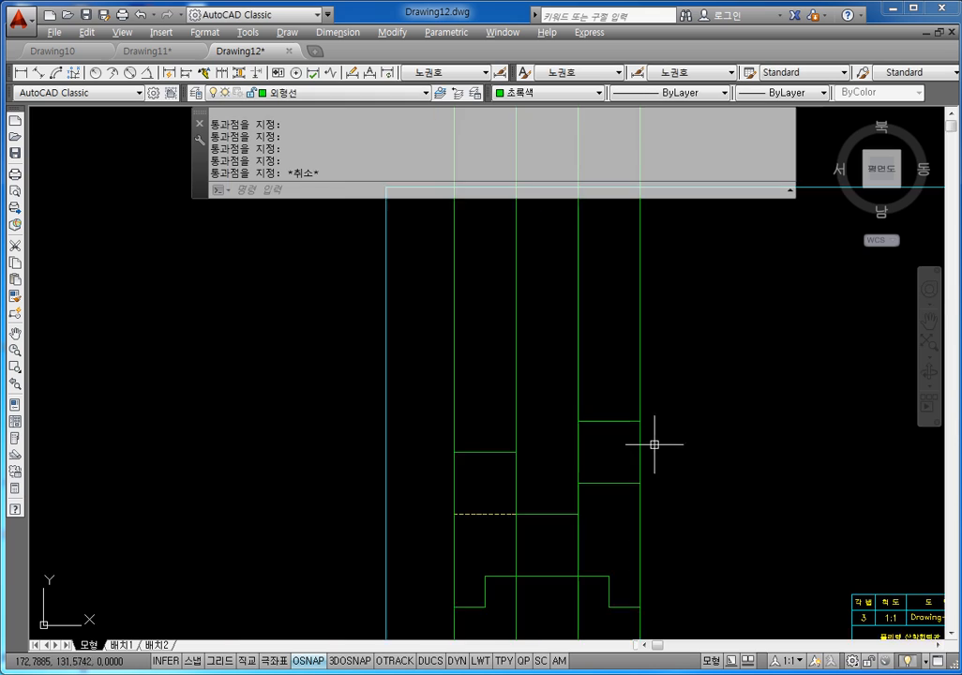
key(Escape)
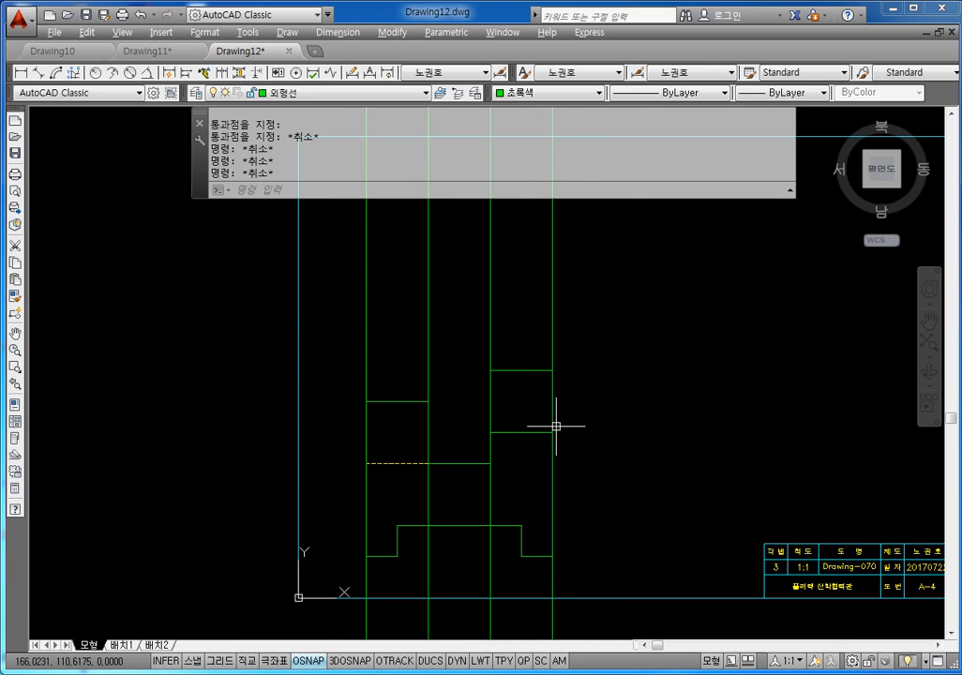
text(XL)
key(Return)
text(v)
key(Return)
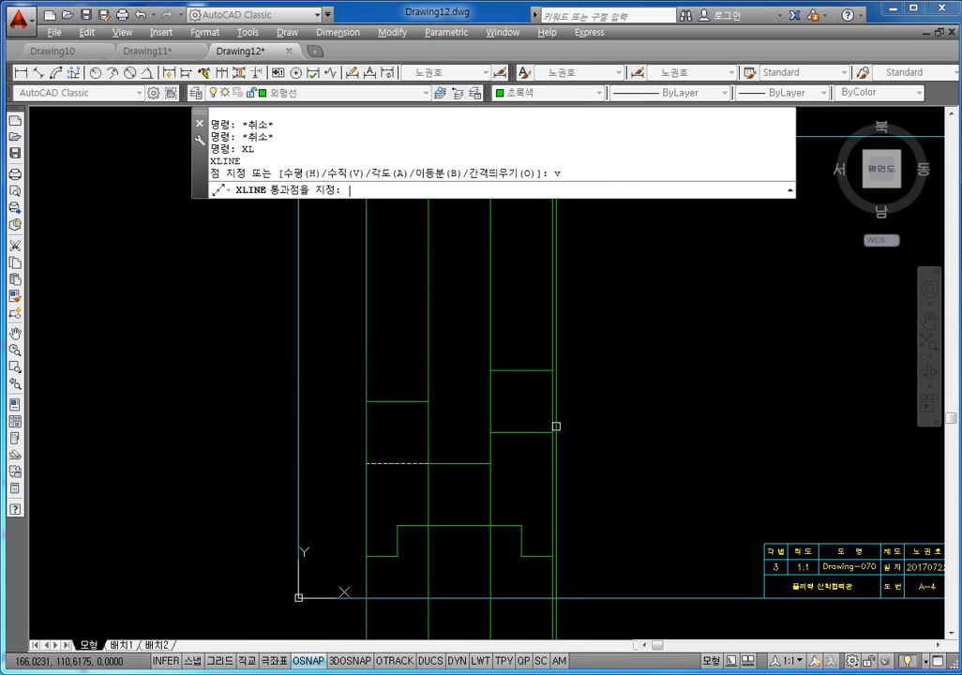
key(Escape)
key(Escape)
key(Escape)
key(Escape)
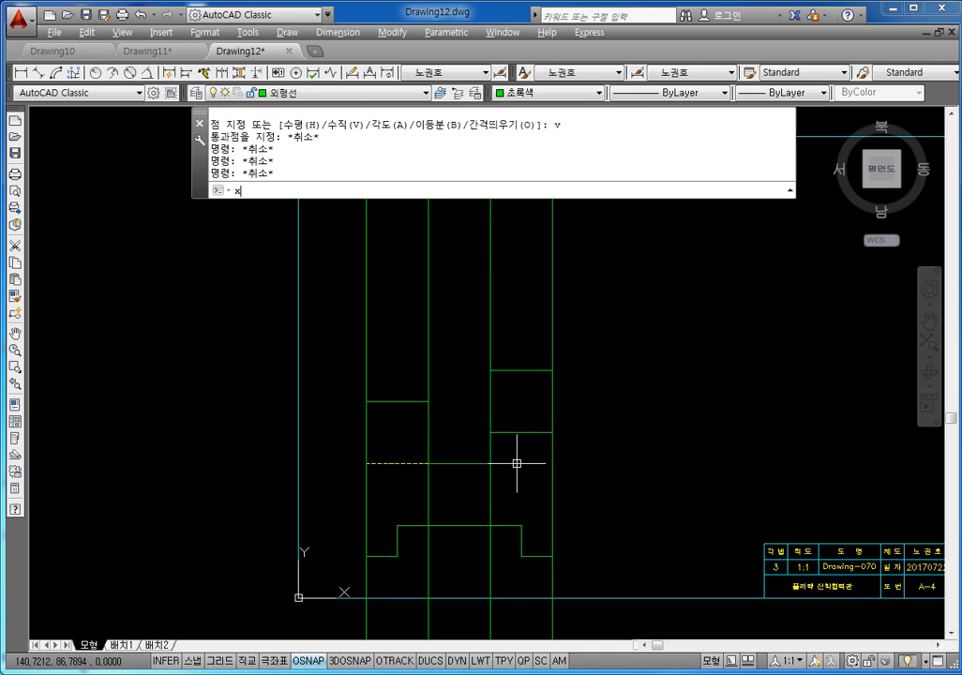
Step: Add two vertical construction lines through the inner bottom corners of the front view's two legs
text(Xl)
key(Return)
text(v)
key(Return)
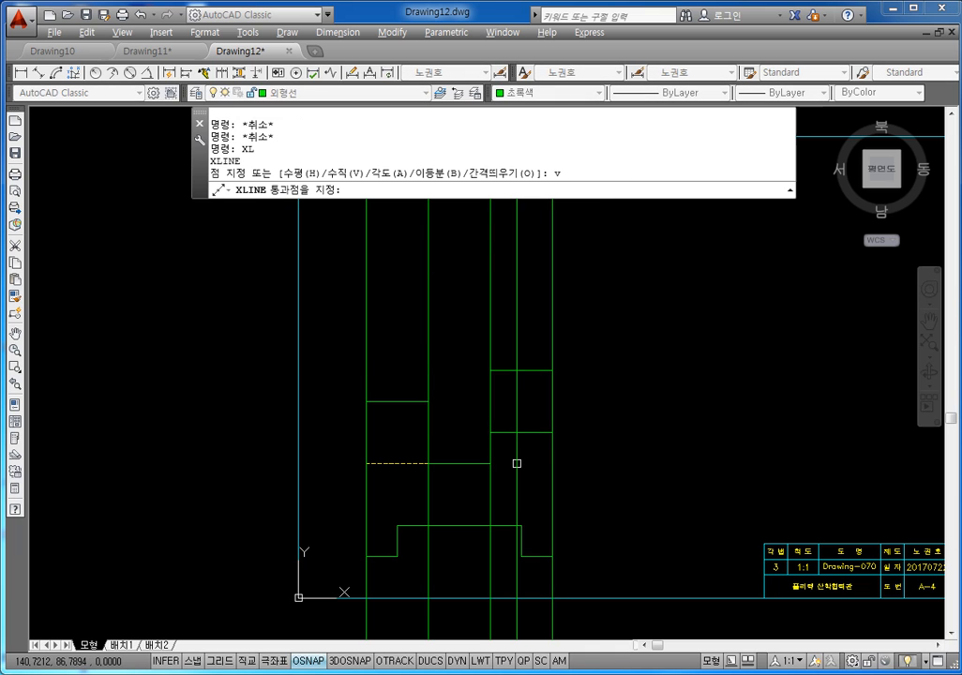
click(397, 555)
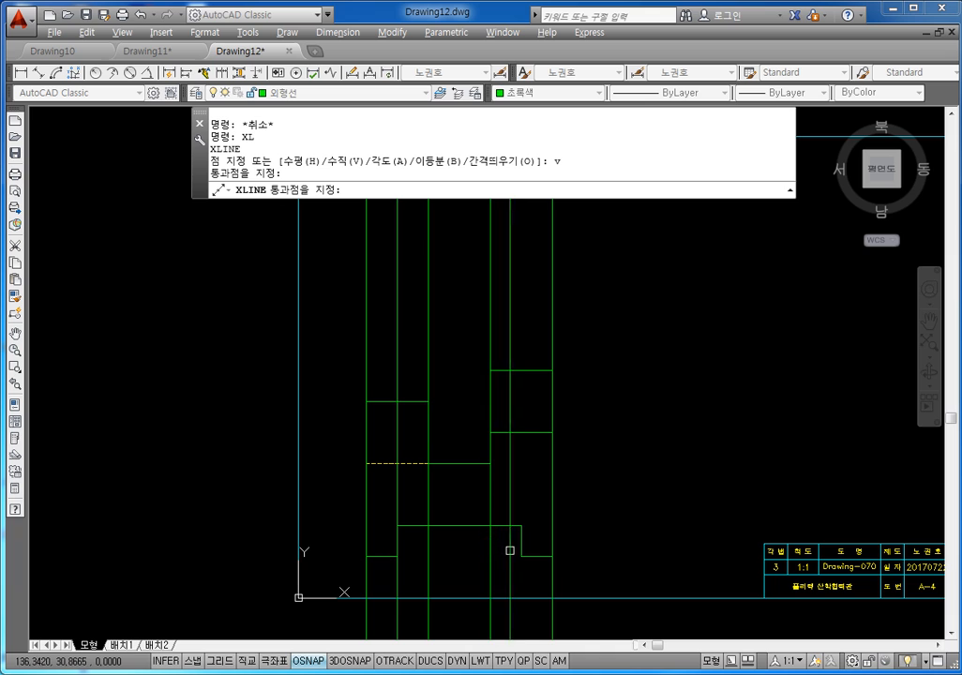
click(521, 555)
key(Escape)
middle_drag(537, 451, 498, 515)
key(Escape)
key(Escape)
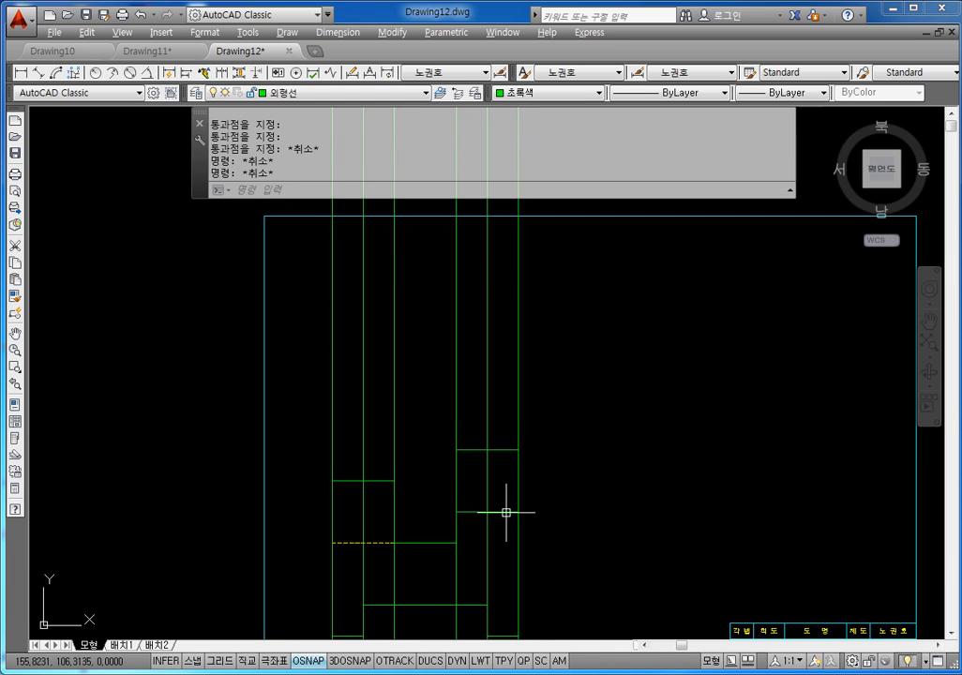
Step: Draw a horizontal line about 160 long across the vertical construction lines, just above the front view, with Ortho on
text(l)
key(Return)
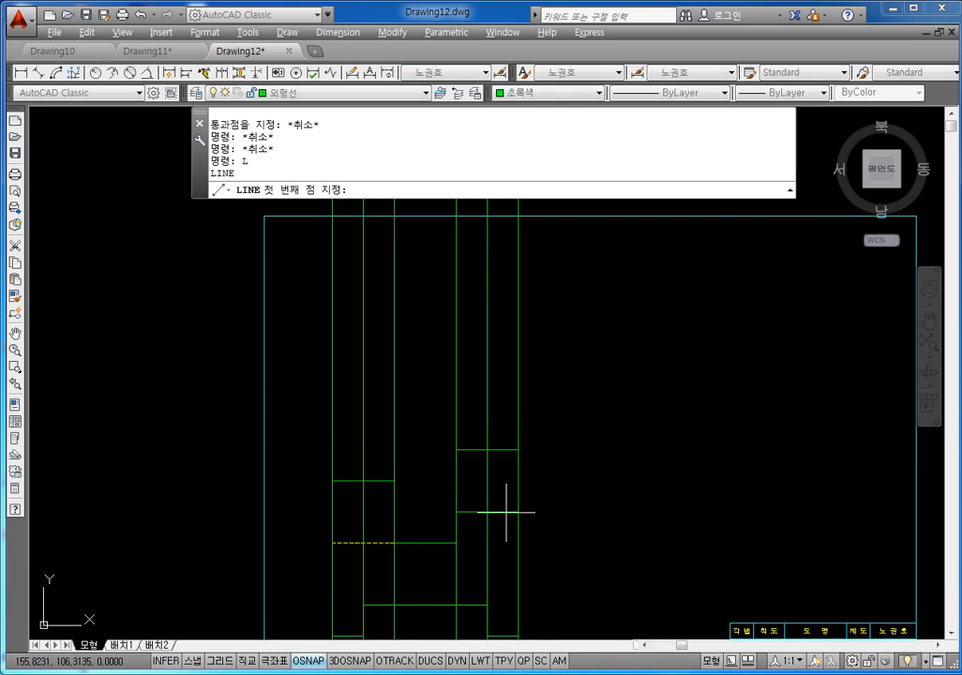
click(307, 408)
key(F8)
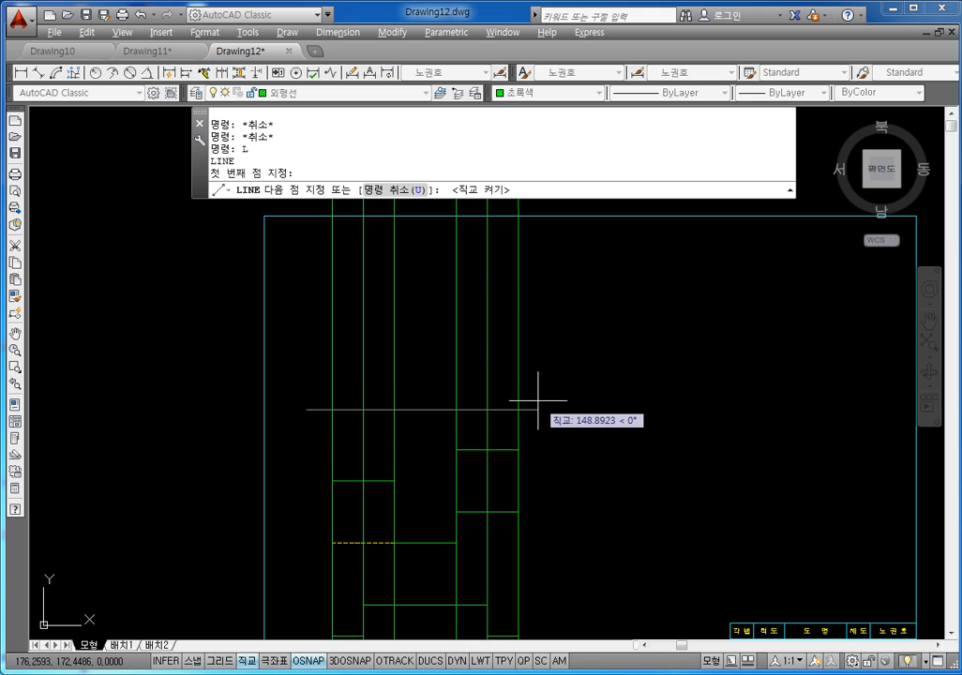
click(553, 409)
key(Escape)
key(Escape)
key(Escape)
key(Escape)
key(Escape)
key(Escape)
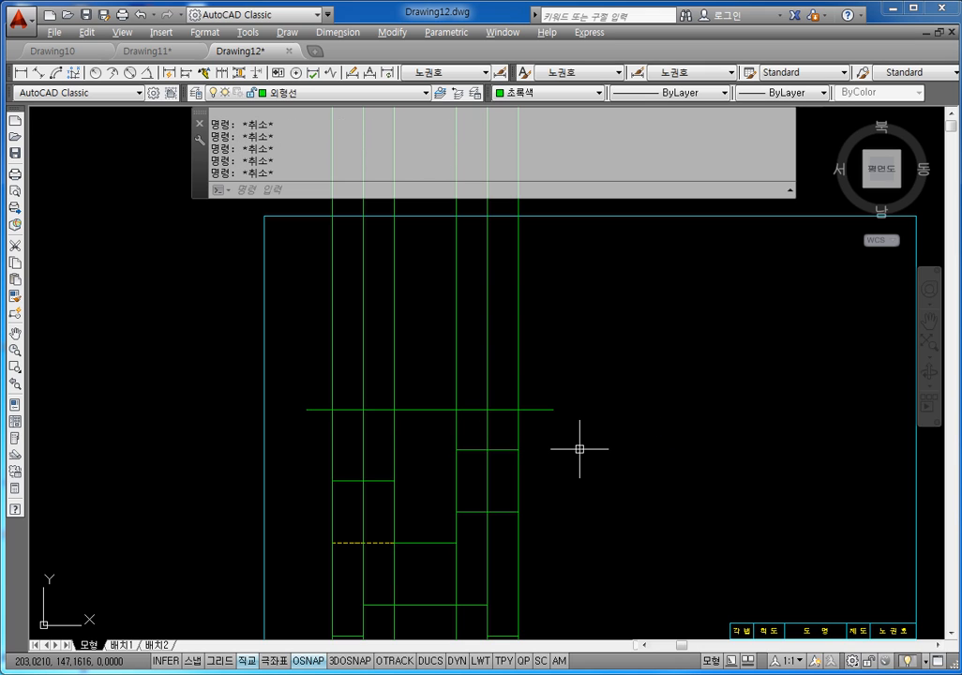
Step: Offset the horizontal line above the front view 40 upward
text(o)
key(Return)
text(40)
key(Return)
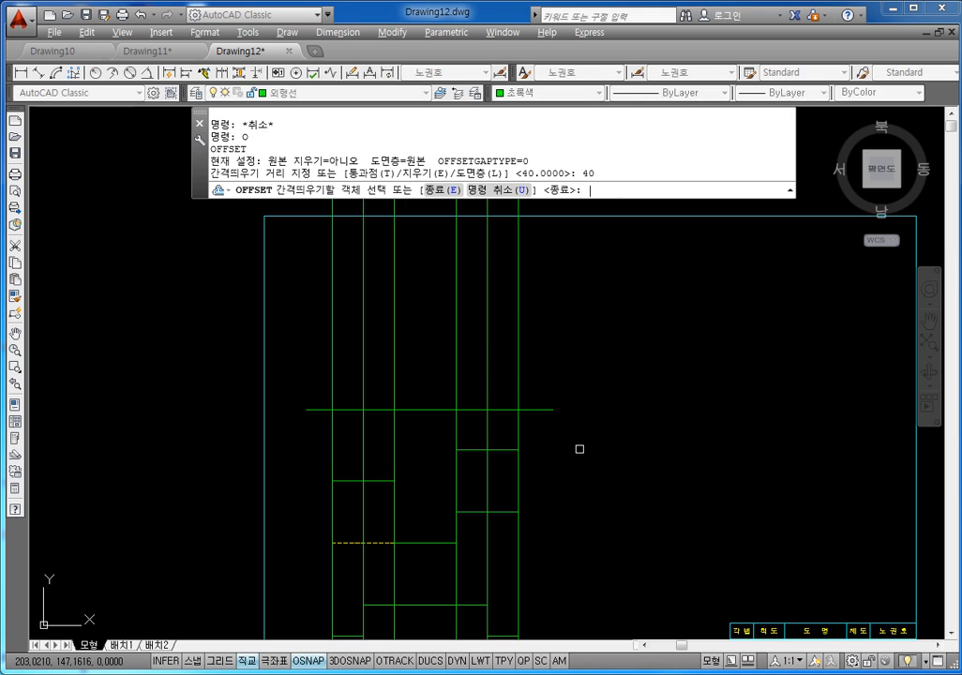
click(418, 409)
click(448, 328)
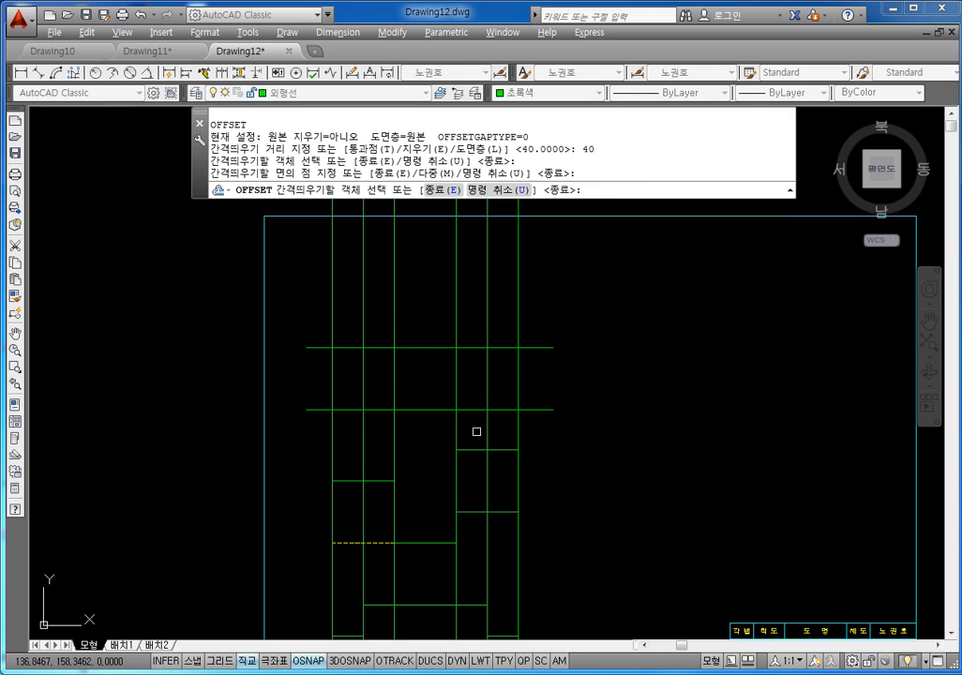
middle_drag(492, 445, 493, 388)
scroll(500, 356, down, 4)
scroll(501, 356, up, 2)
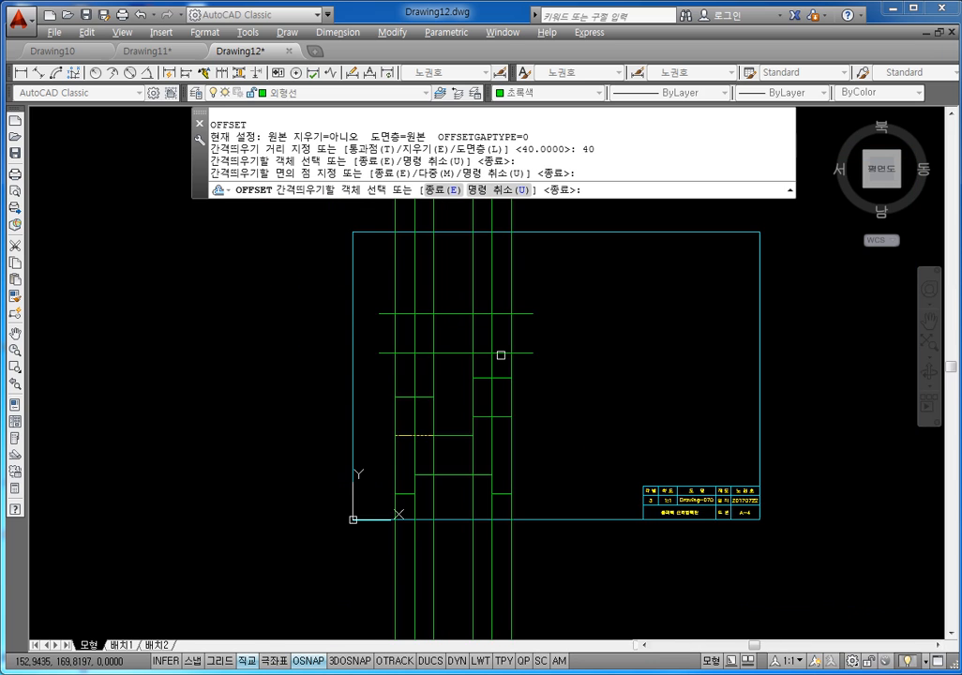
scroll(463, 301, up, 3)
key(Escape)
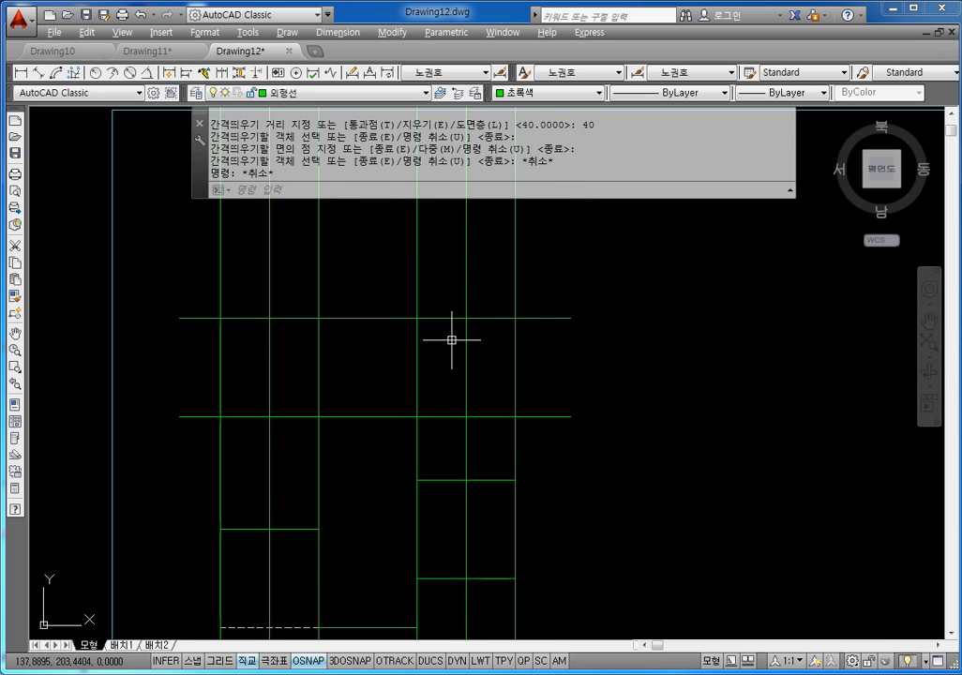
key(Escape)
key(Escape)
key(Escape)
key(Escape)
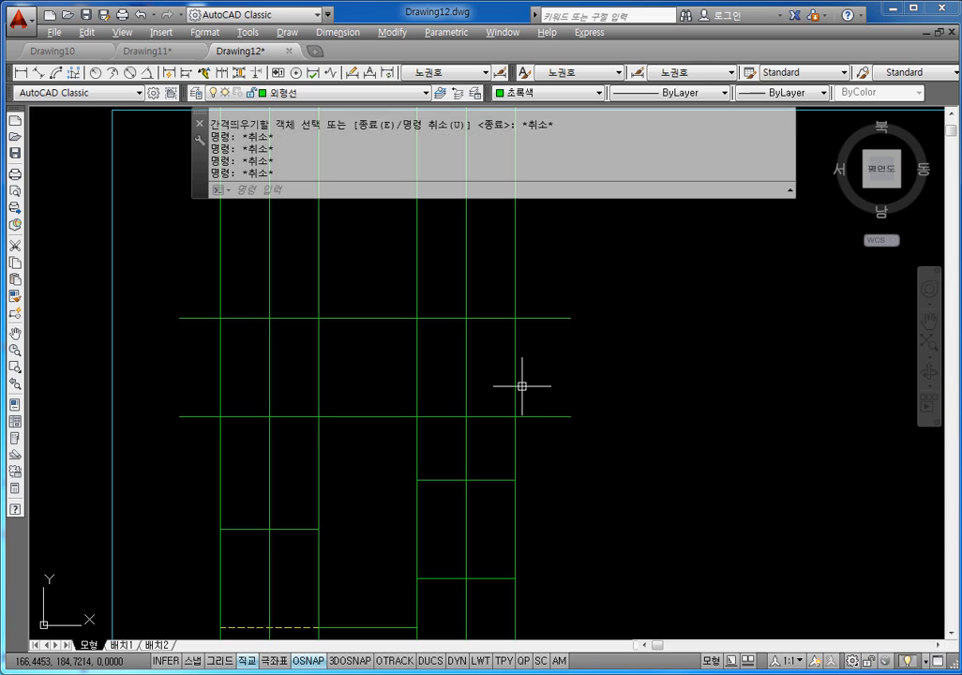
text(tr)
key(Return)
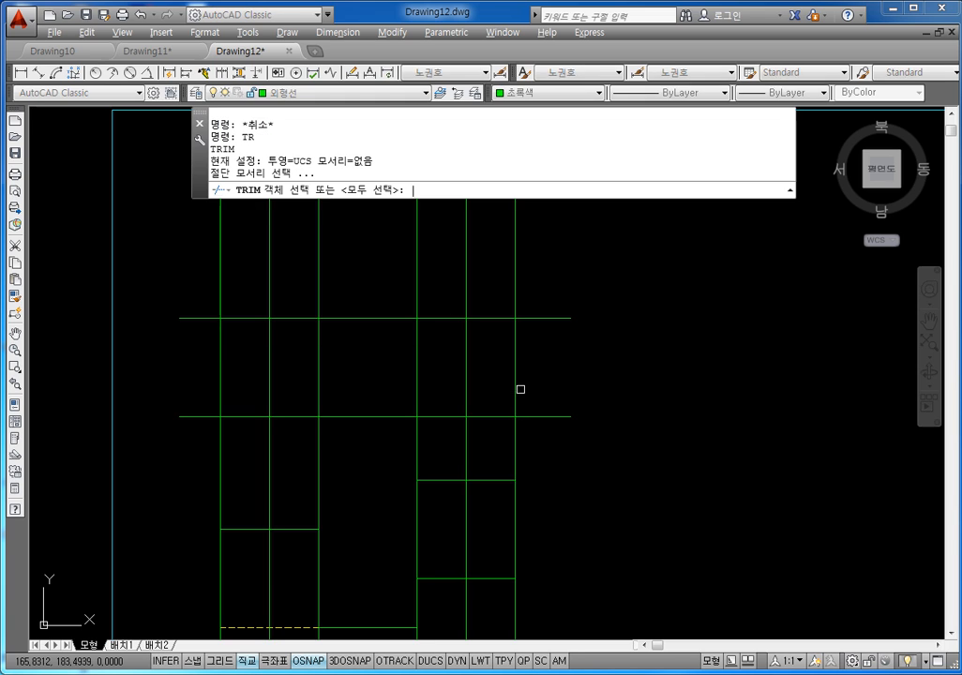
key(Escape)
key(Escape)
Step: Trim the vertical construction lines below the lower horizontal line, using both horizontal lines above the front view as cutting edges
text(t)
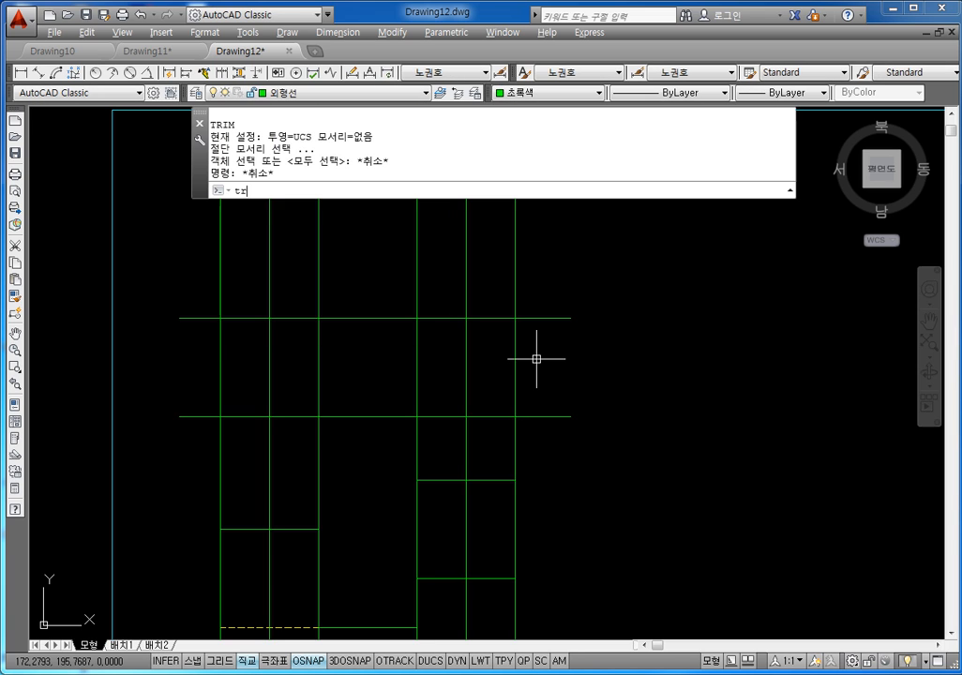
text(r)
key(Return)
click(600, 244)
click(560, 474)
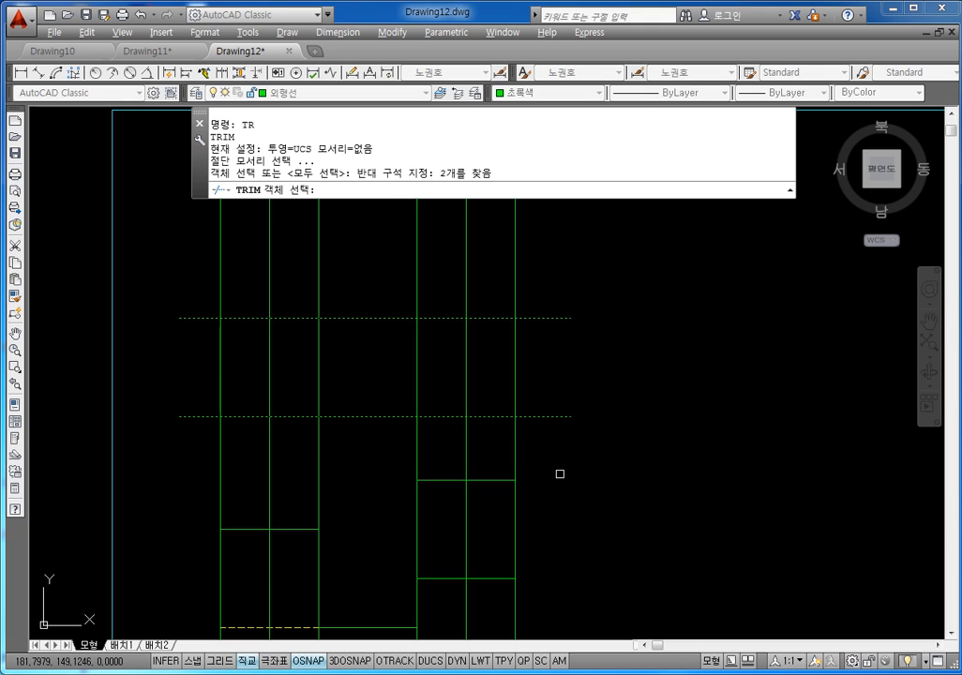
click(621, 262)
click(533, 501)
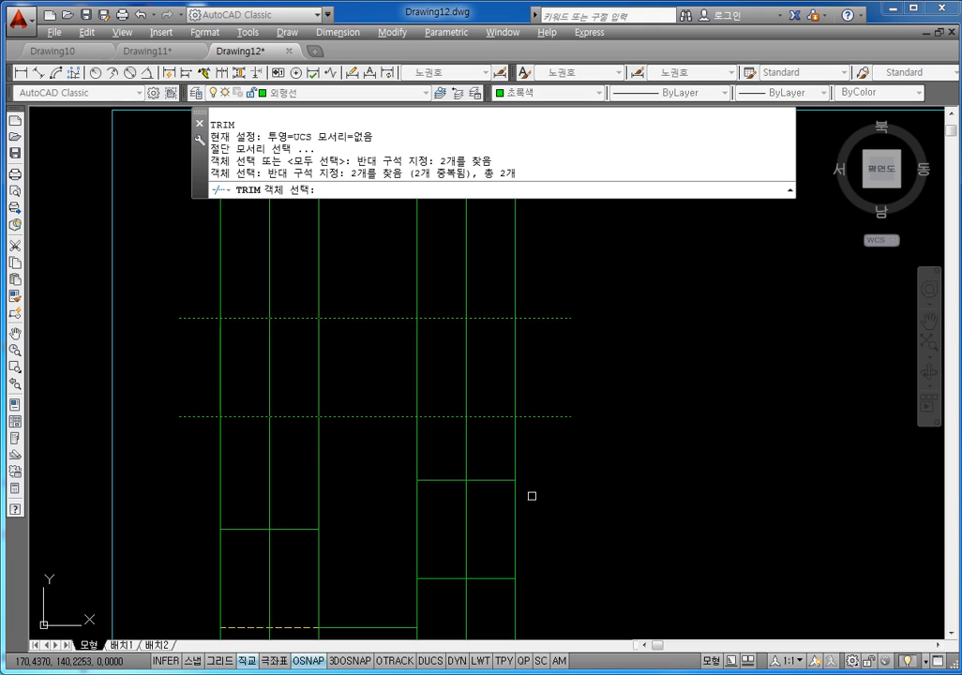
key(Return)
click(522, 438)
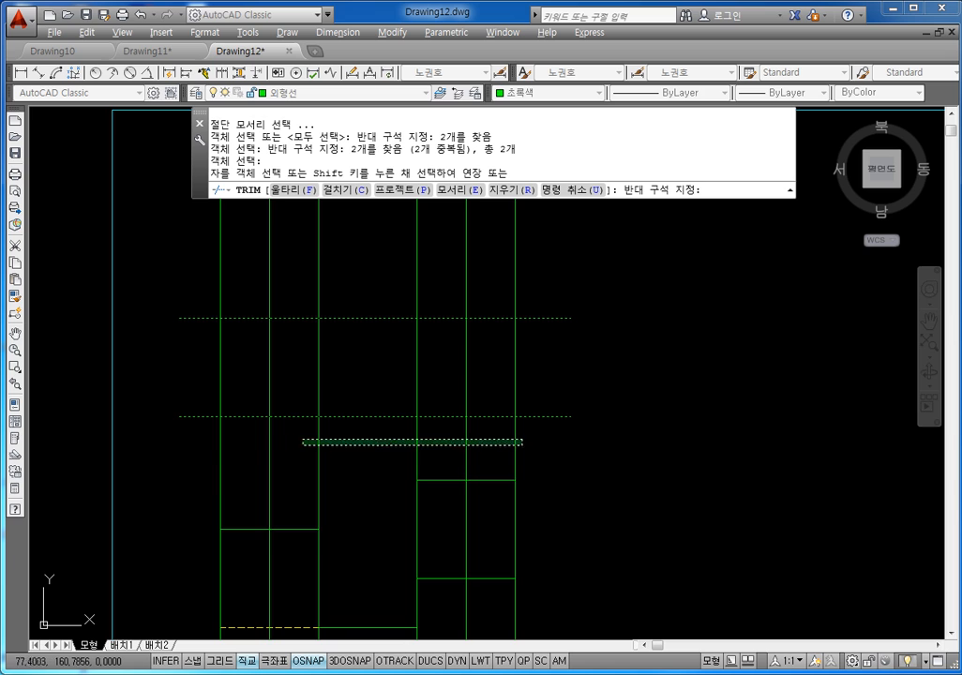
click(187, 450)
Step: Trim off the vertical construction lines above the top view's upper horizontal line
middle_drag(317, 351, 312, 405)
click(588, 253)
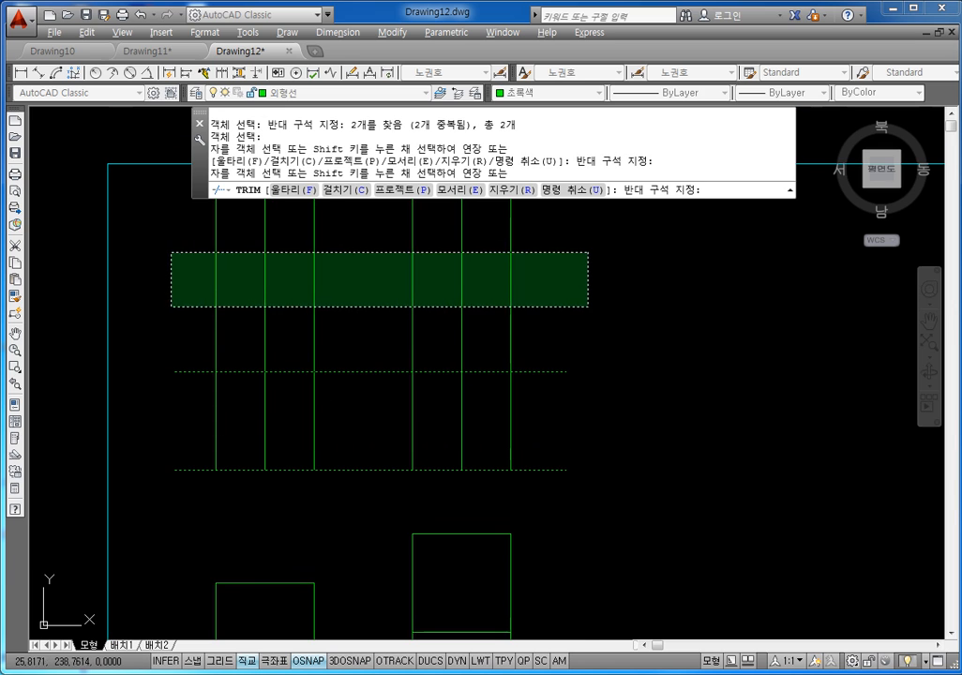
click(172, 305)
middle_drag(441, 335, 427, 264)
key(Escape)
key(Escape)
key(Escape)
key(Escape)
key(Escape)
key(Escape)
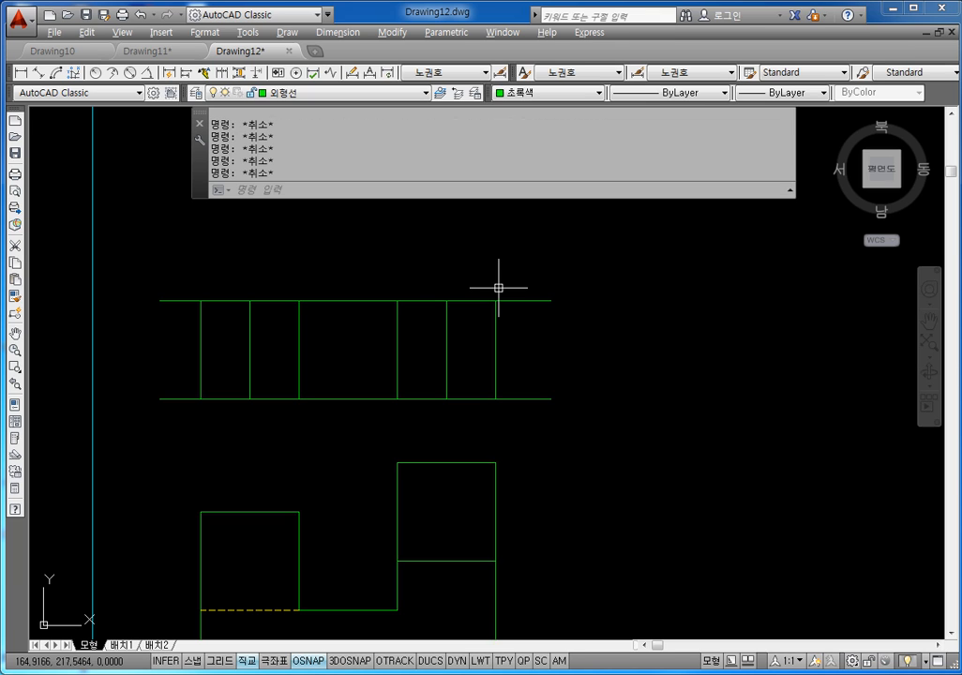
Step: Trim the overhanging ends of both horizontal lines beyond the top view's outer vertical edges
text(ㄷ)
key(space)
key(space)
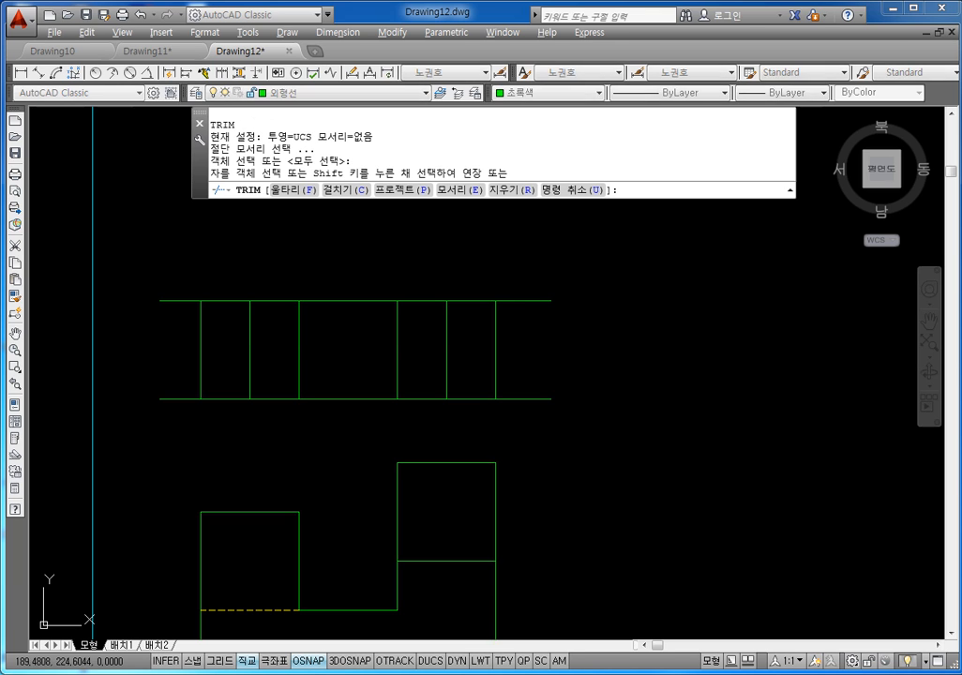
click(560, 270)
click(530, 429)
click(180, 277)
click(160, 424)
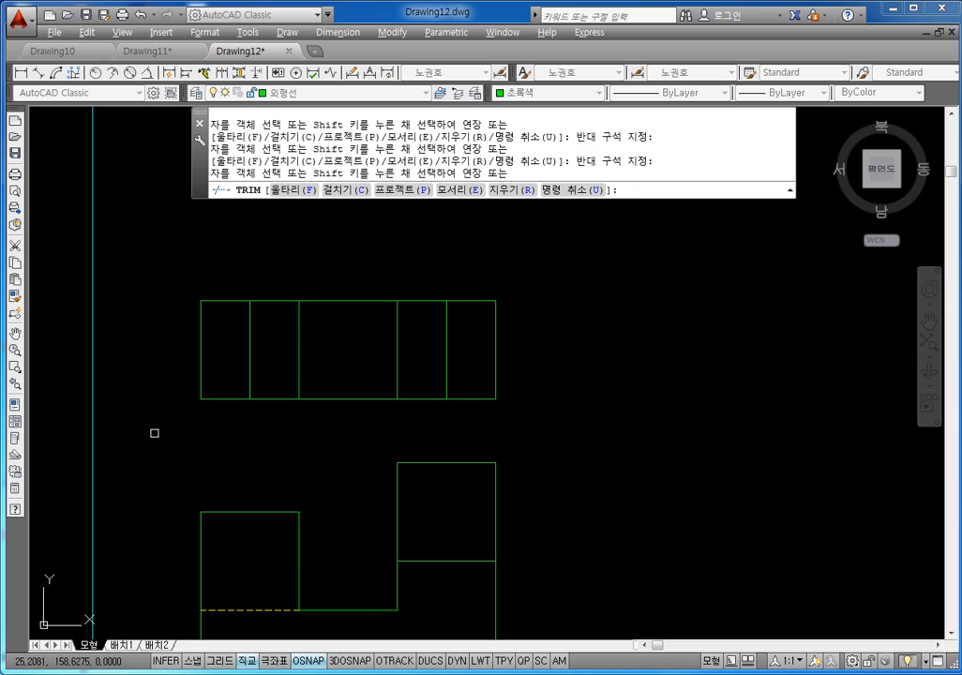
scroll(294, 331, down, 2)
key(Escape)
key(Escape)
key(Escape)
text(m)
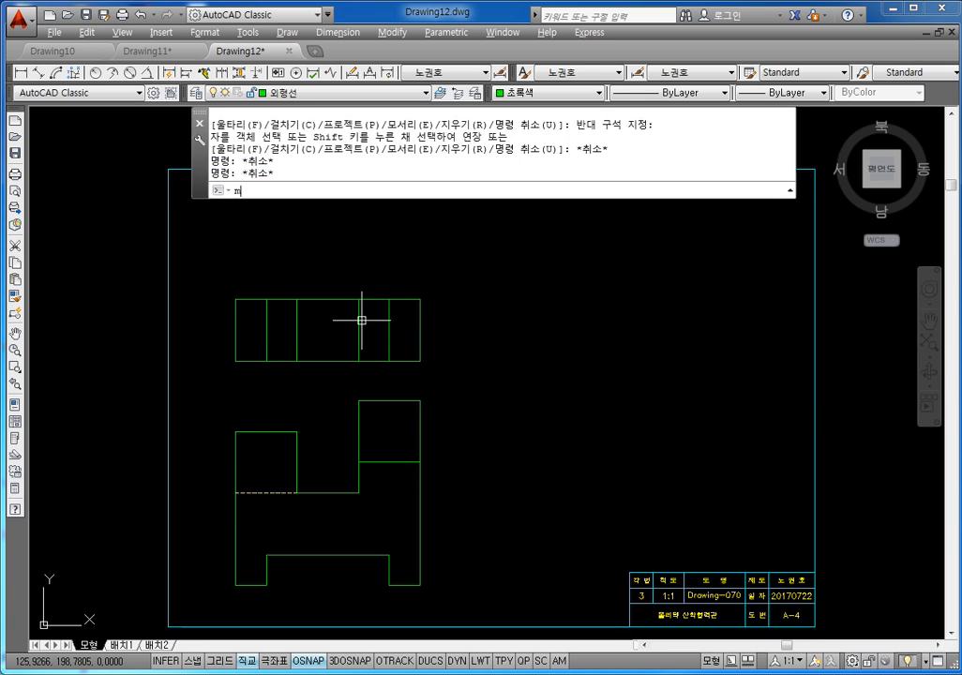
key(space)
key(Escape)
key(Escape)
key(Escape)
key(Escape)
key(Escape)
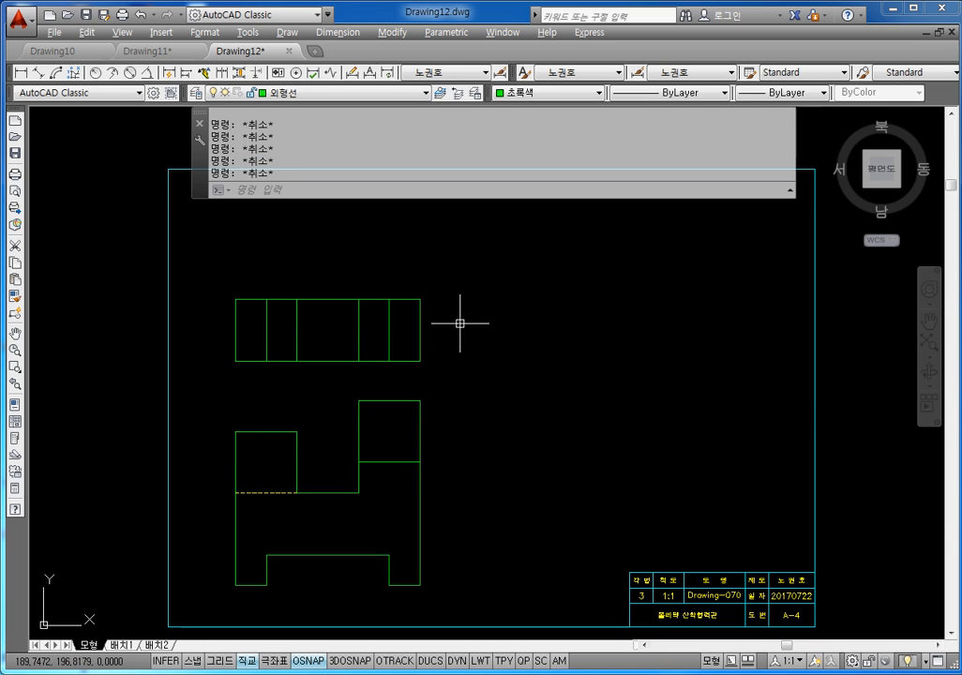
click(469, 262)
key(Escape)
key(Escape)
key(Escape)
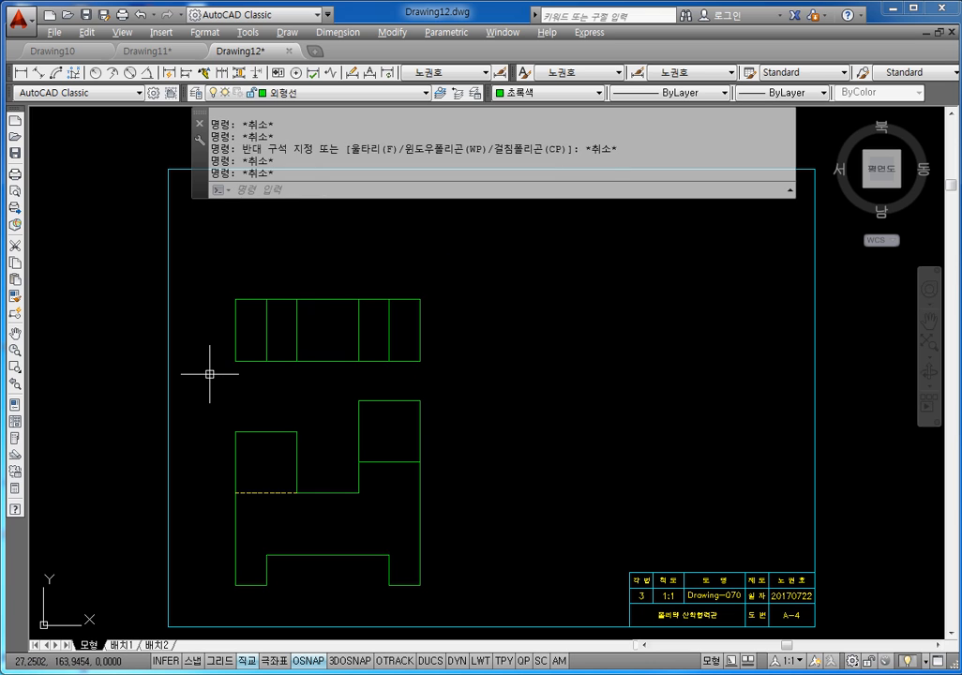
Step: Move the whole top view 30 straight up, away from the front view
text(m)
key(space)
click(441, 275)
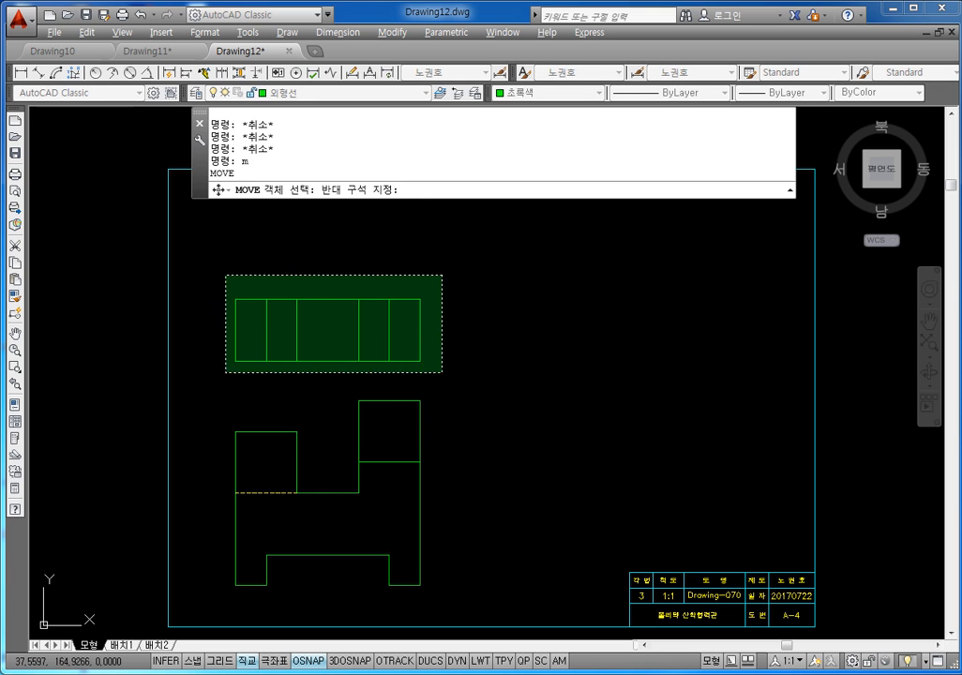
click(226, 372)
key(space)
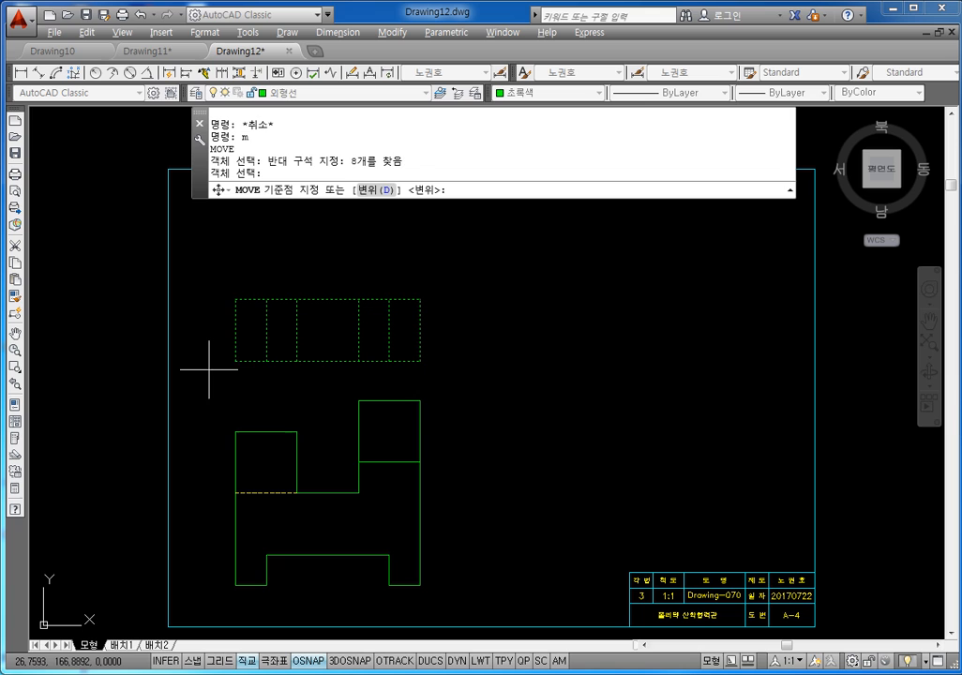
click(235, 312)
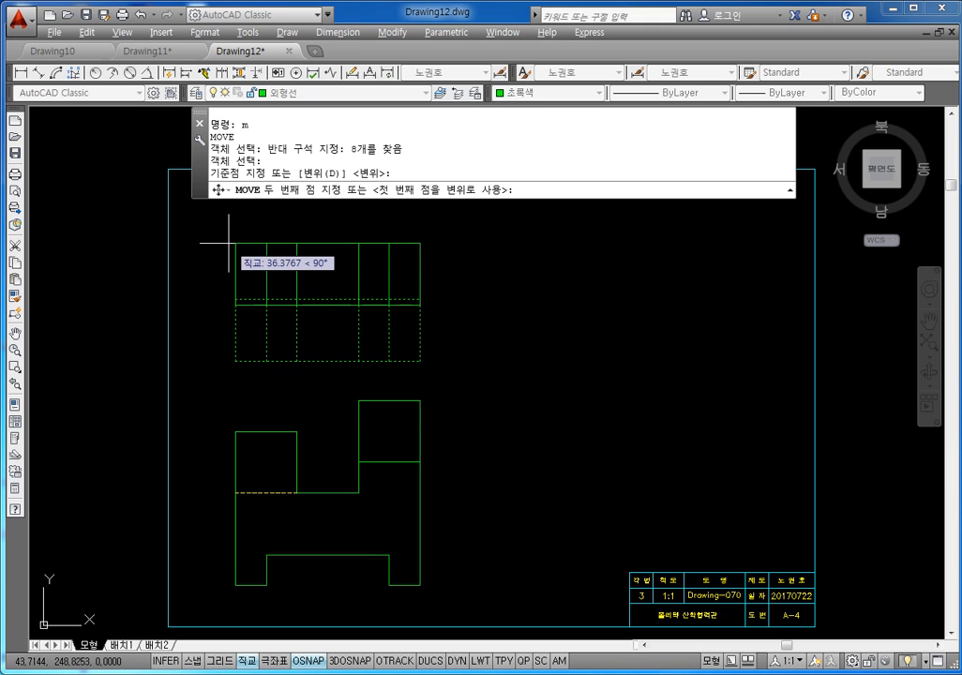
text(30)
key(Return)
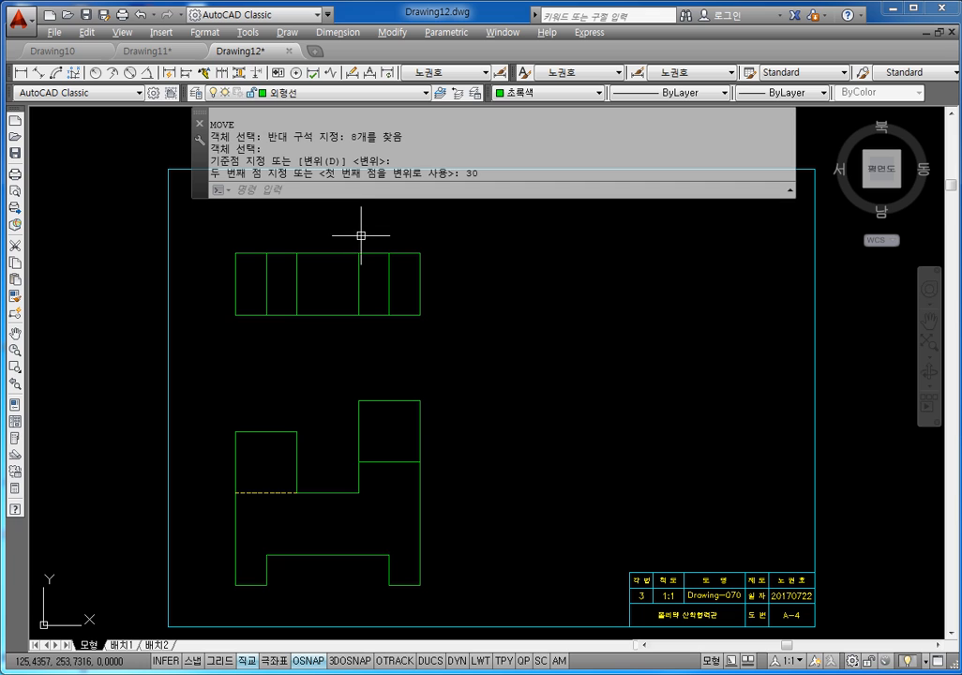
key(Escape)
middle_click(395, 320)
middle_click(395, 320)
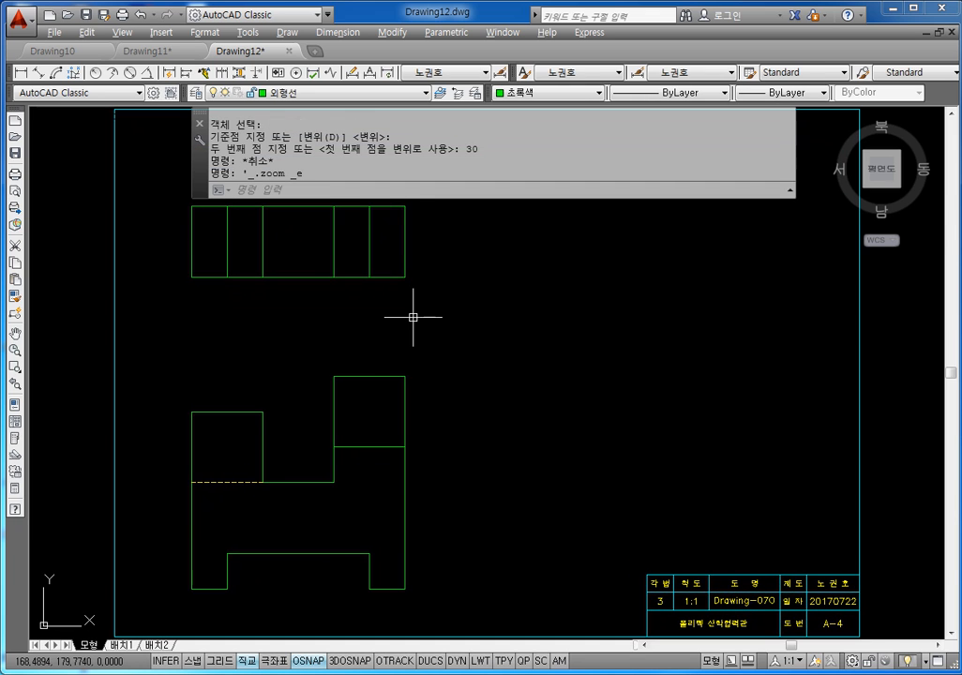
key(Escape)
scroll(457, 371, down, 2)
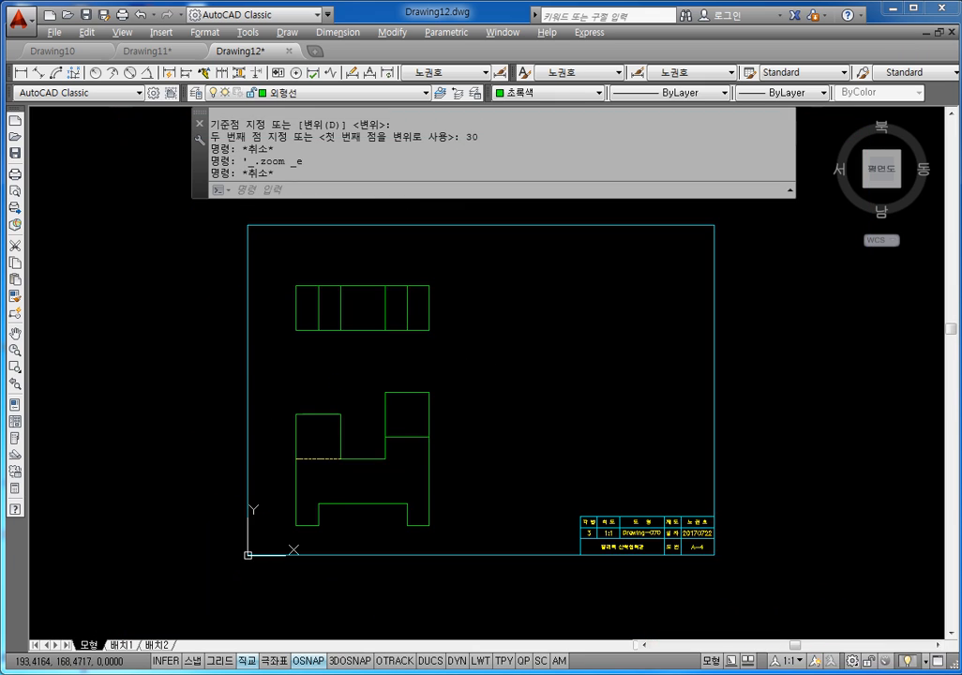
mouse_move(494, 400)
middle_down()
mouse_move(467, 371)
mouse_move(453, 379)
middle_up()
key(Escape)
key(Escape)
text(m)
key(Return)
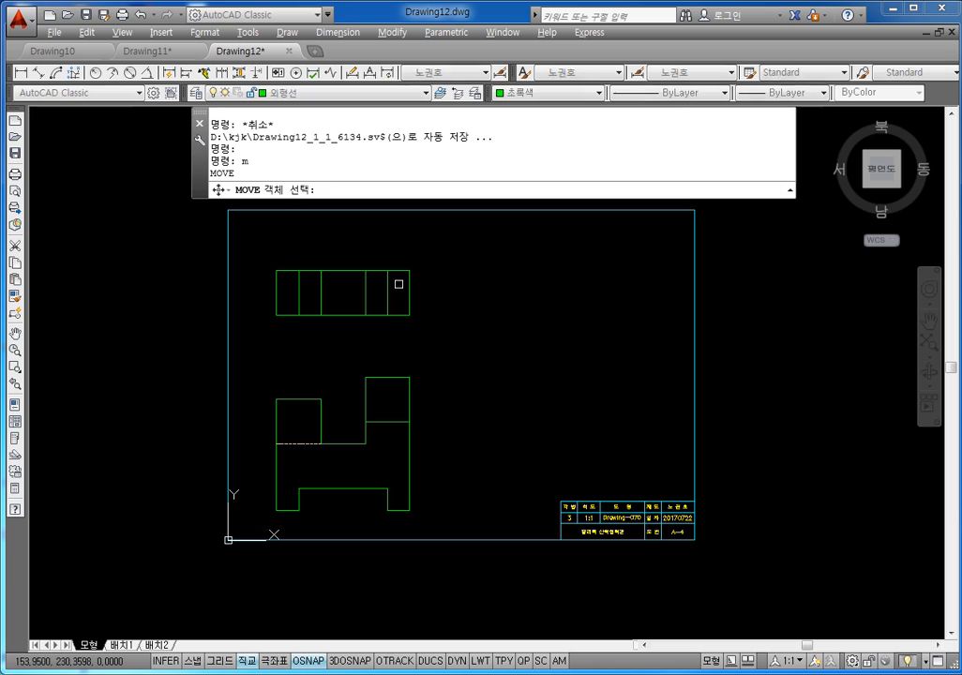
click(445, 241)
key(Escape)
key(Escape)
key(Escape)
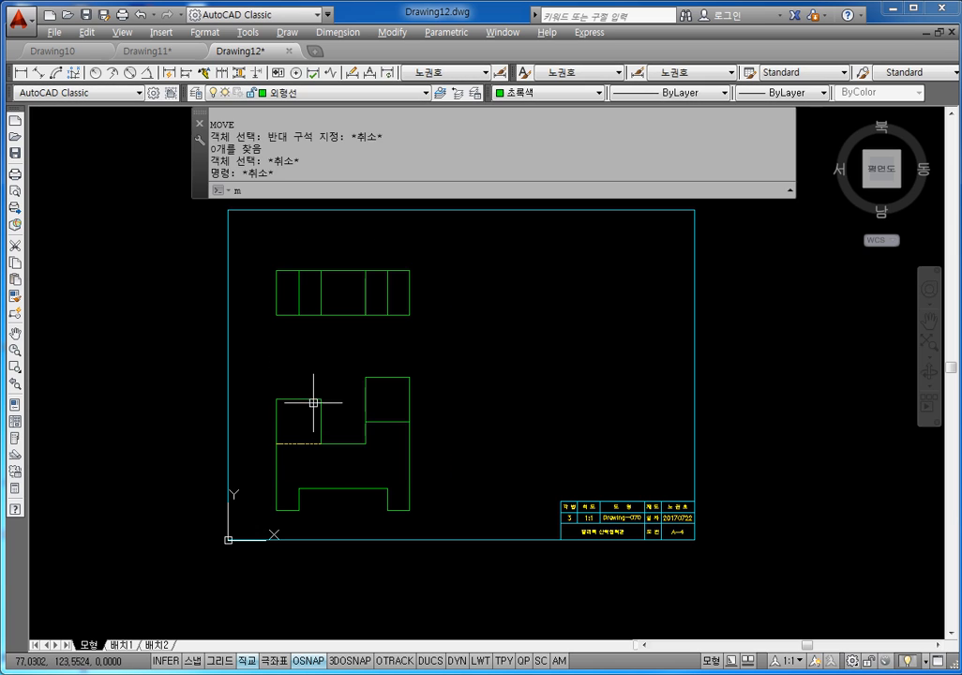
Step: Move the top and front views together about 17 straight up within the drawing frame
text(m)
key(Return)
click(446, 258)
click(263, 507)
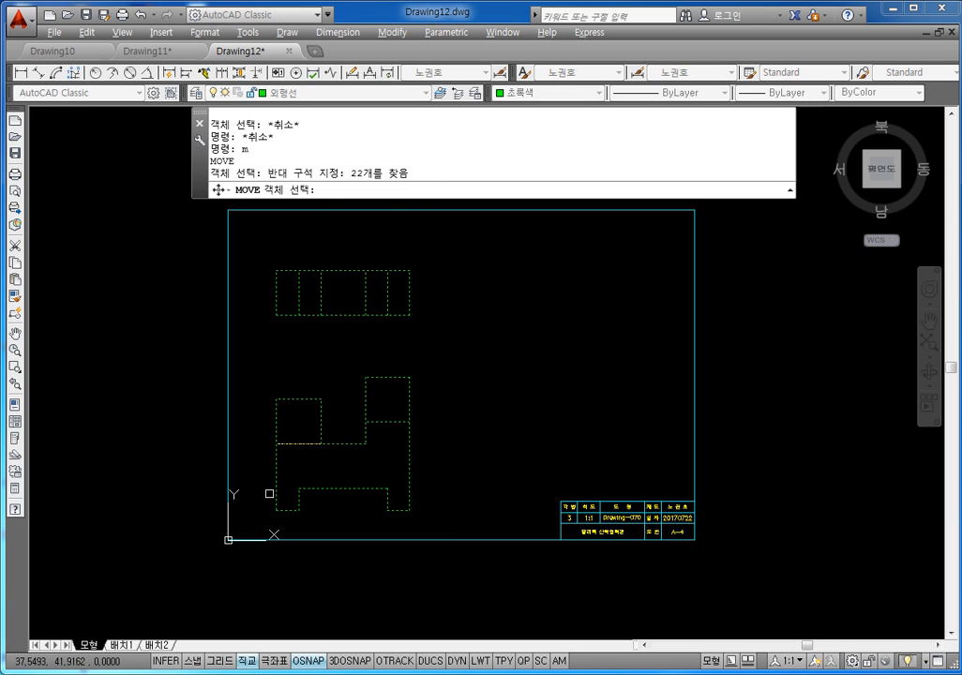
key(Return)
click(274, 400)
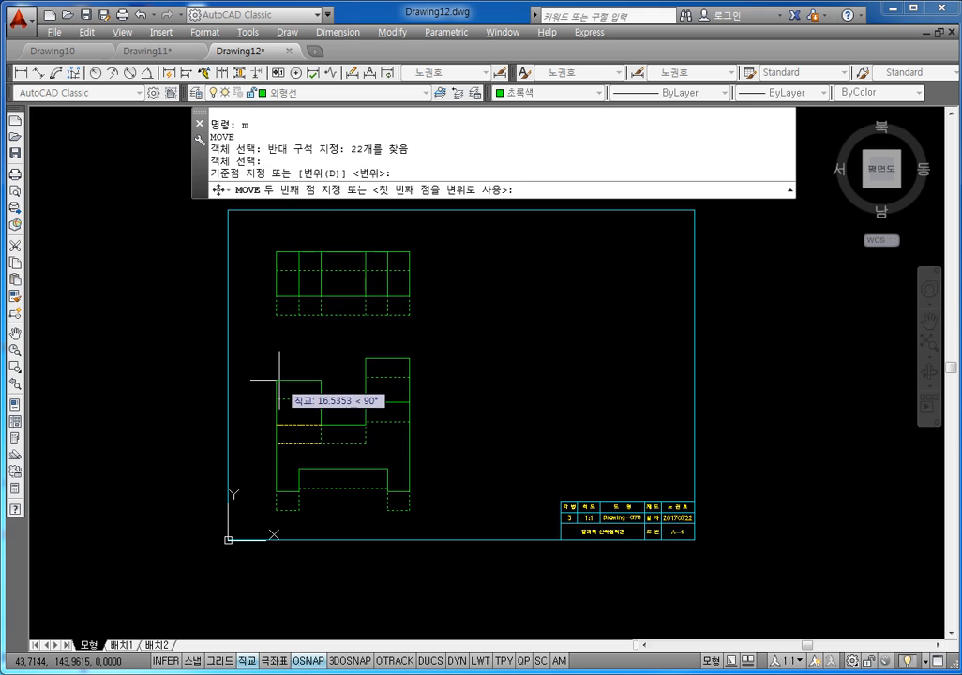
key(Escape)
key(Escape)
key(Escape)
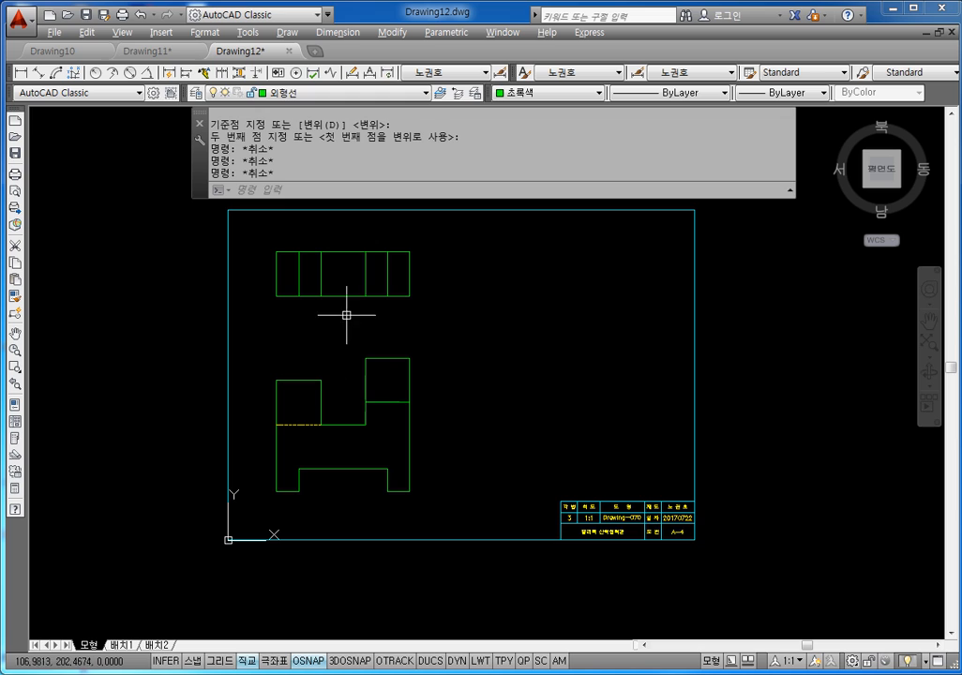
Step: Draw a horizontal line across the top view's left block, between the midpoints of its two outer vertical edges
scroll(346, 295, up, 2)
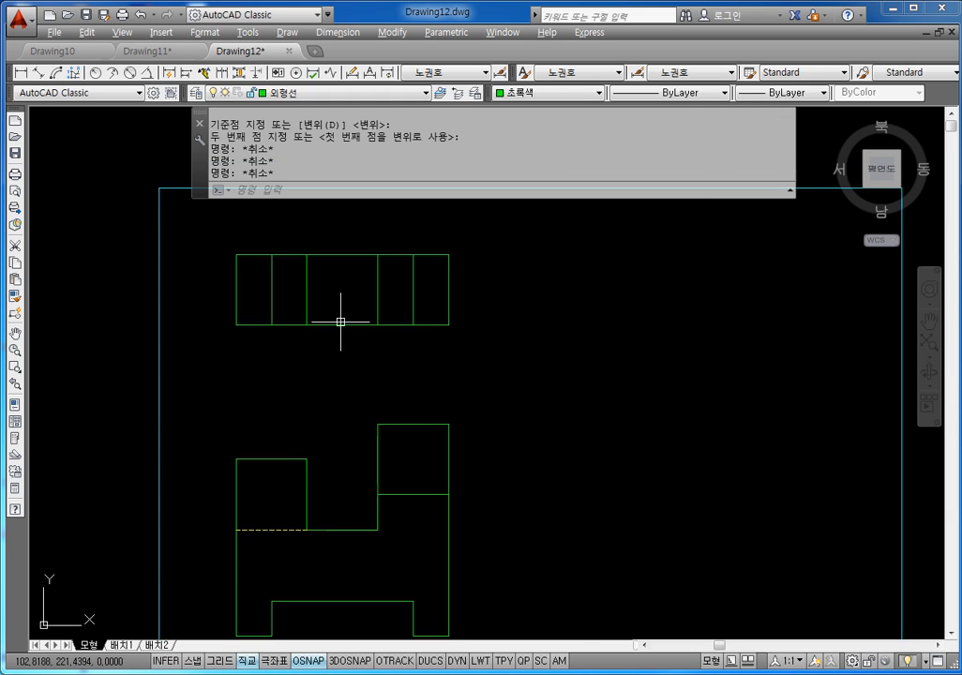
key(Escape)
key(Escape)
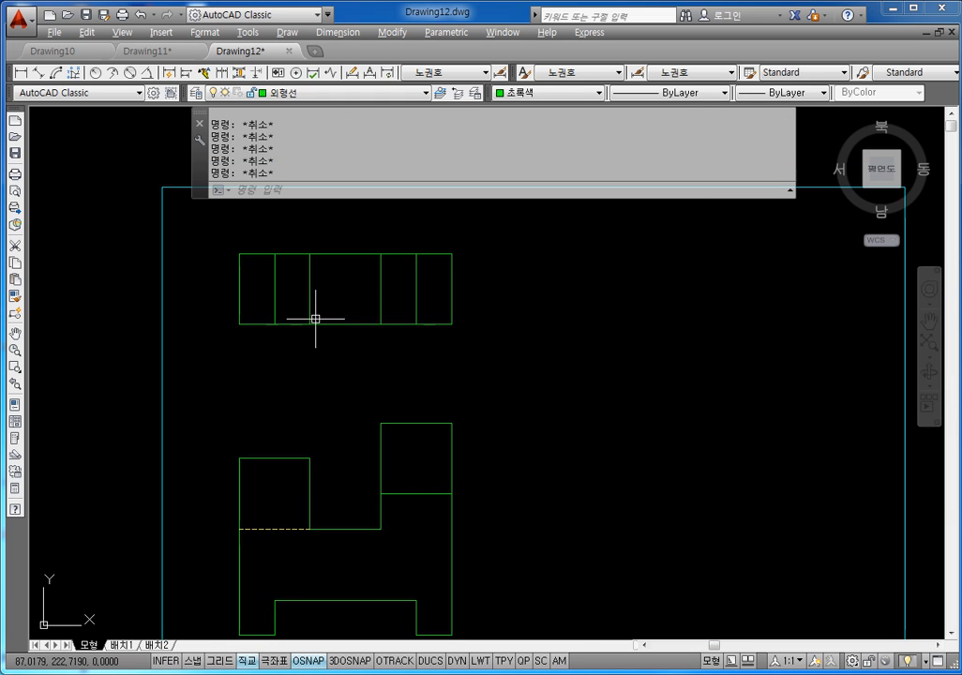
text(l)
key(Return)
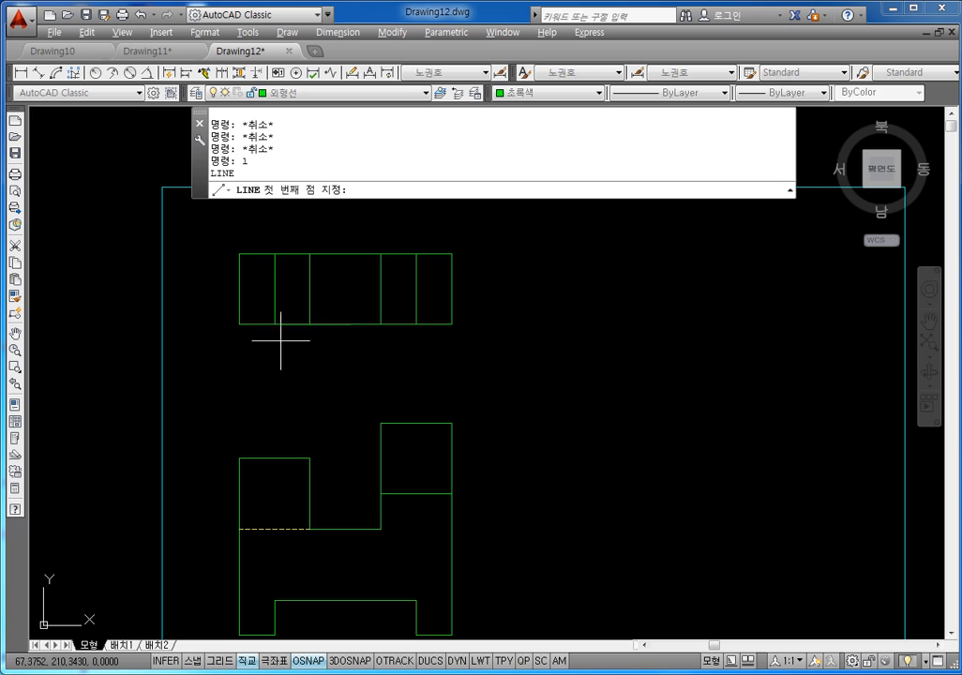
click(239, 289)
click(309, 289)
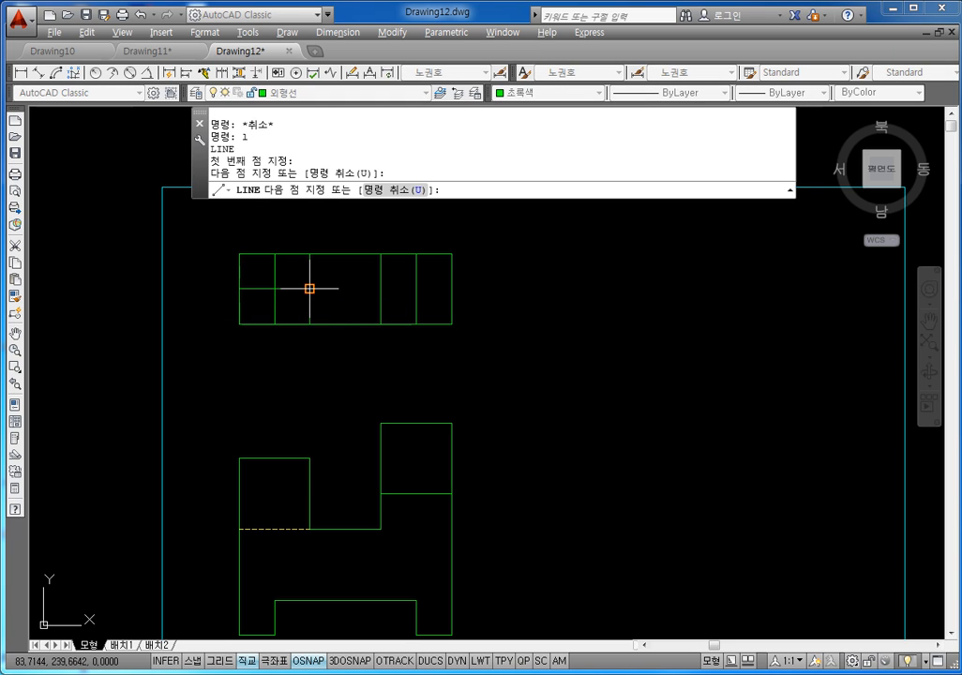
key(Escape)
key(Escape)
key(Escape)
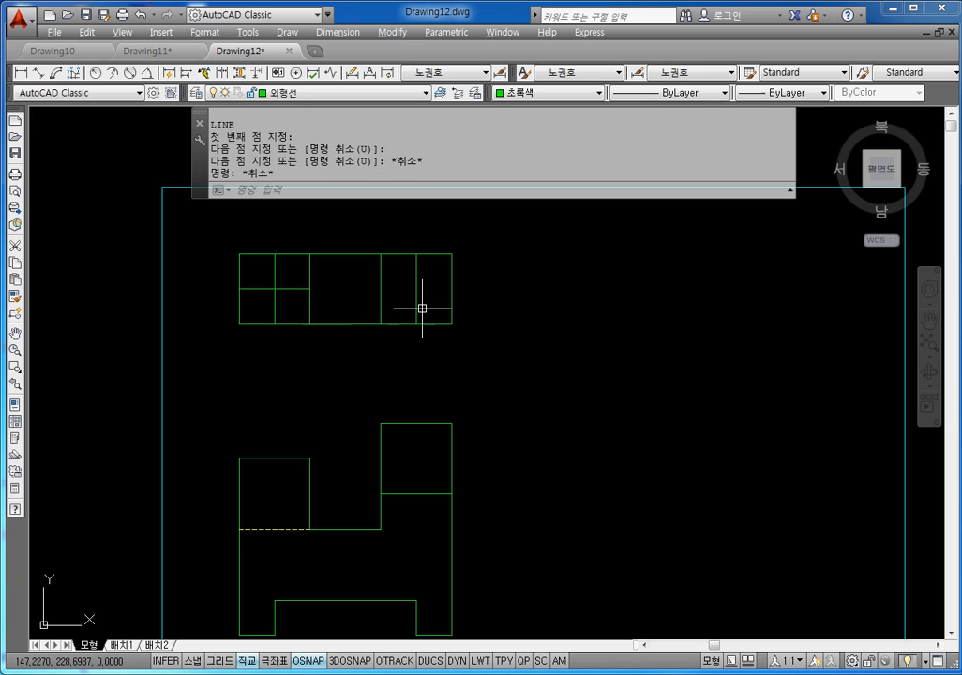
Step: Draw a matching midpoint-to-midpoint horizontal line across the top view's right block
key(Return)
click(381, 289)
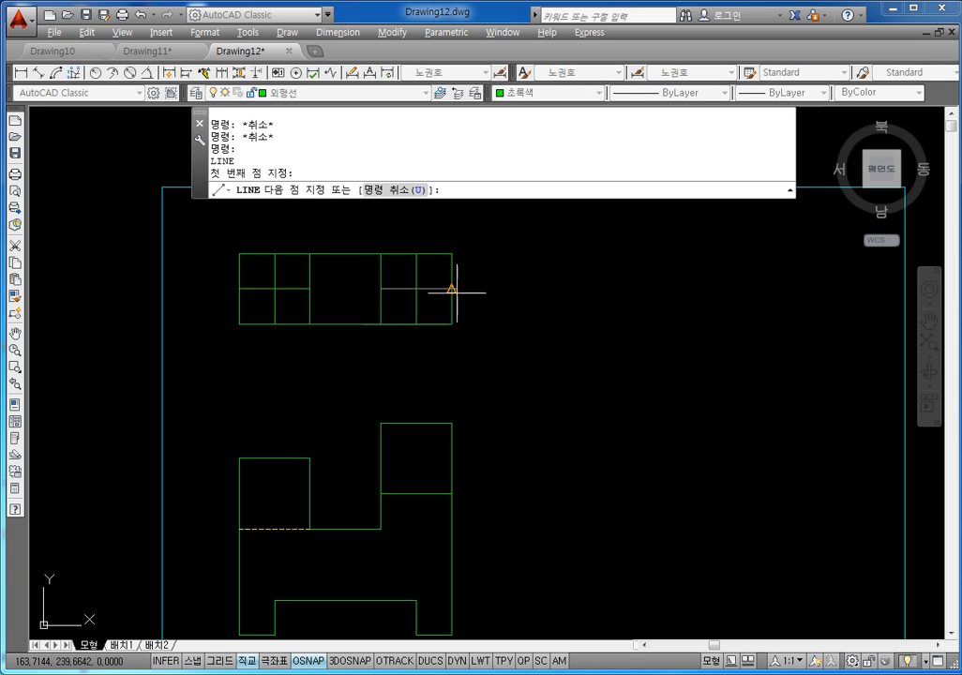
click(452, 289)
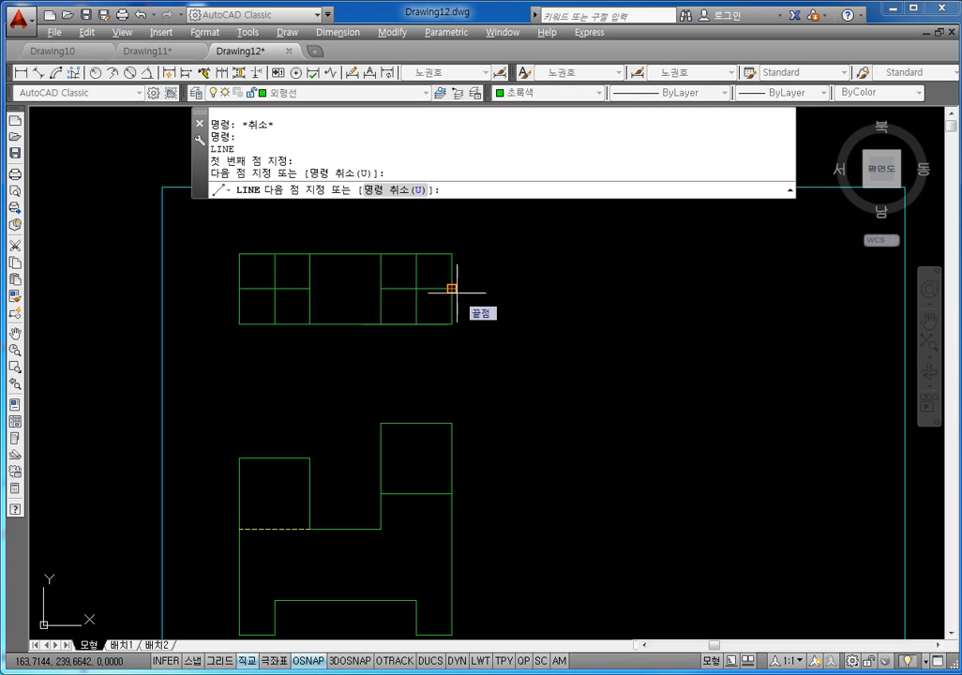
key(Escape)
key(Escape)
key(Escape)
key(Escape)
Step: Put the two vertical lines projected from the inner leg edges in the top view on the dashed hidden-line layer
click(277, 272)
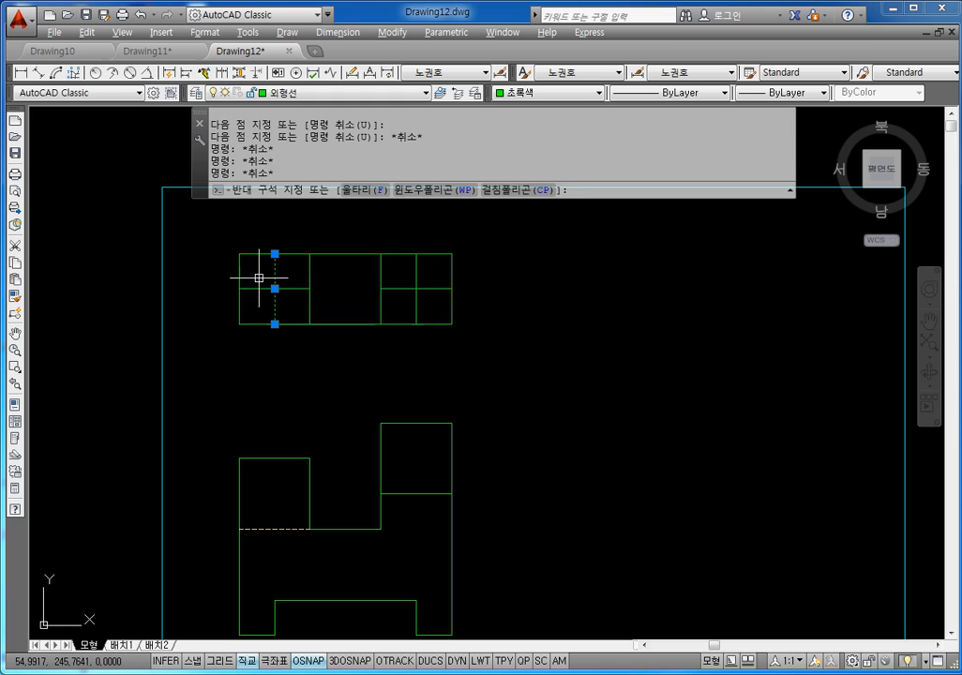
click(424, 268)
click(401, 274)
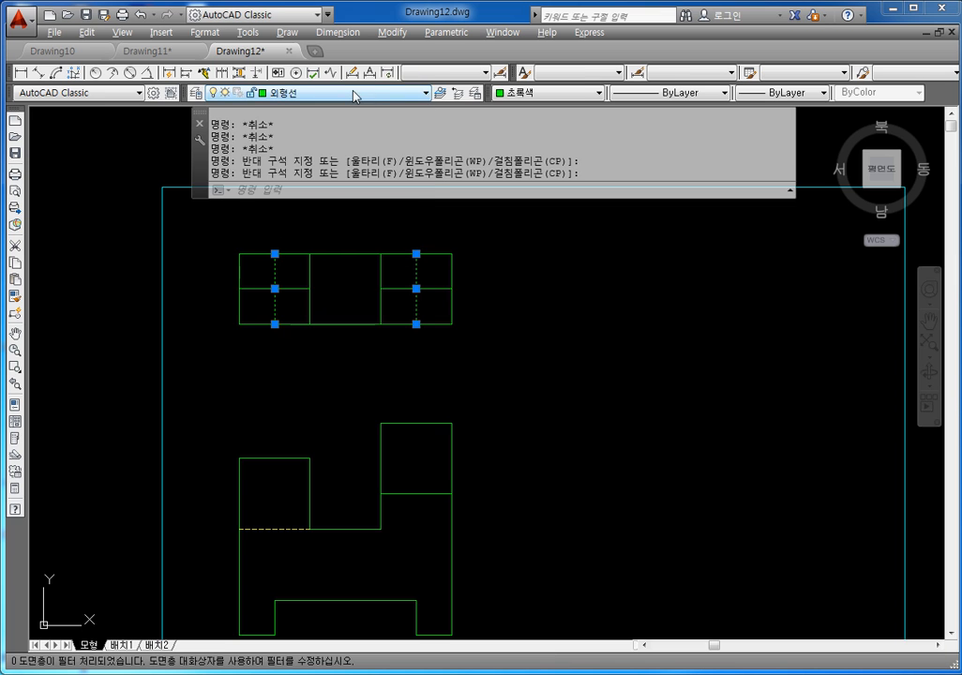
click(355, 96)
click(305, 145)
key(Escape)
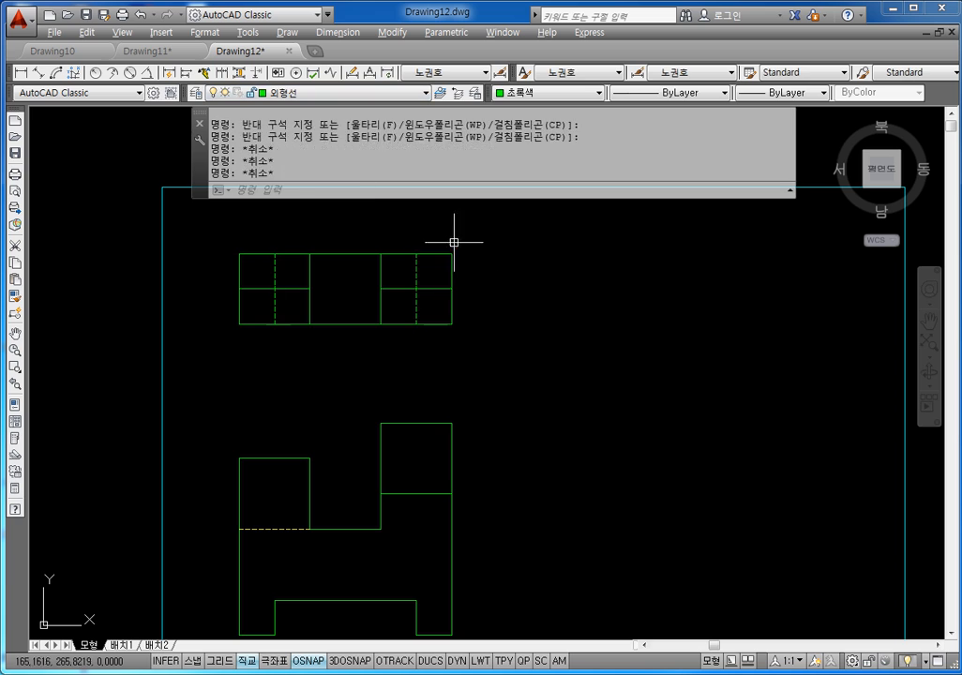
key(Escape)
Step: Set the current drawing colour to ByLayer
click(343, 96)
key(Escape)
key(Escape)
click(593, 94)
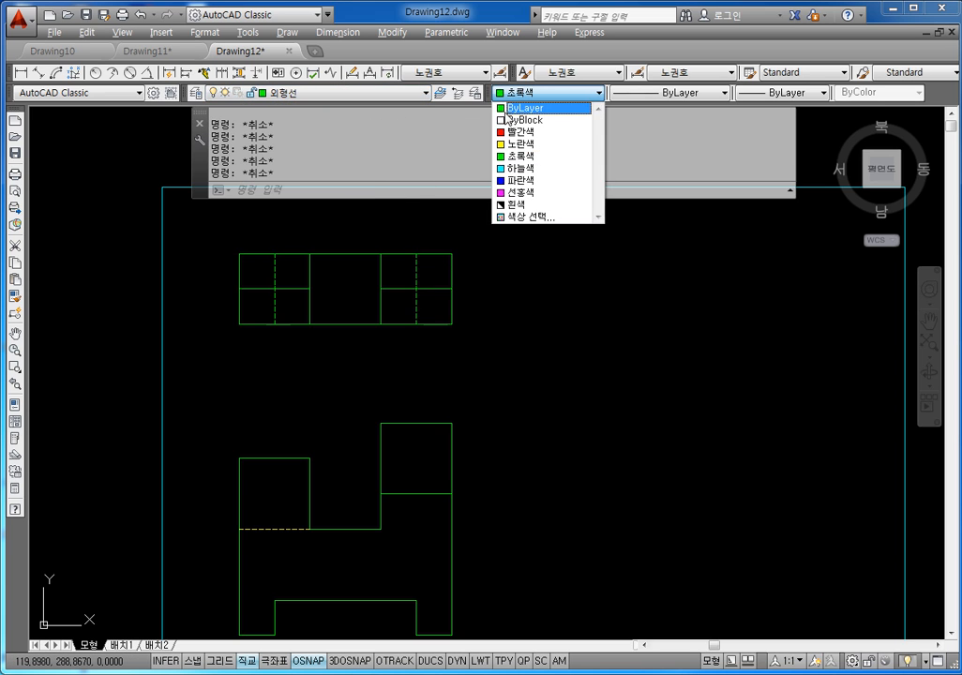
click(511, 109)
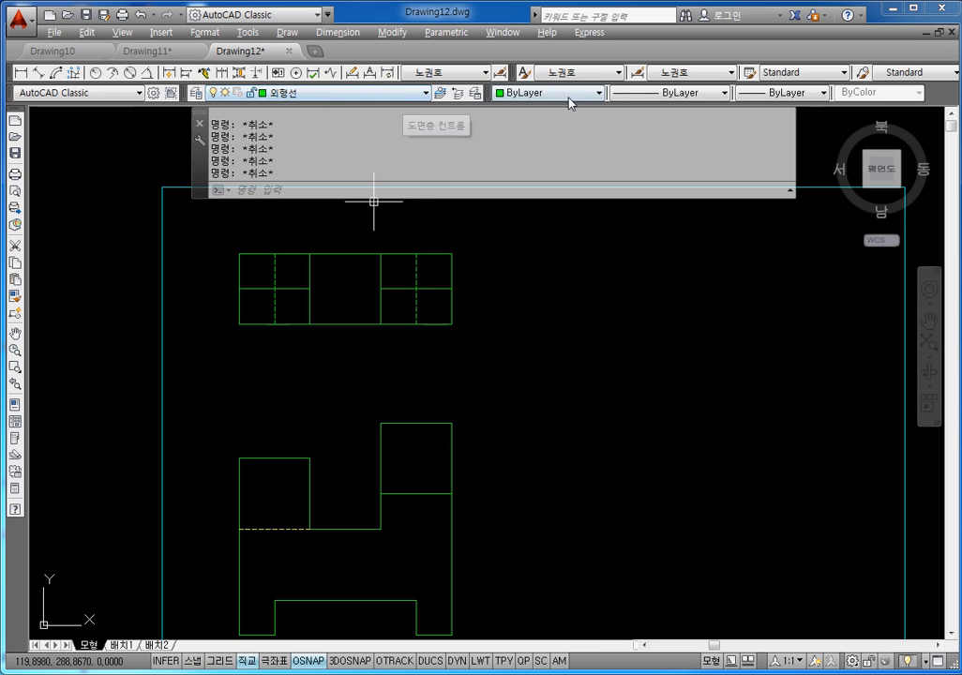
Step: Set the colour of the two dashed vertical hidden lines in the top view to ByLayer
click(281, 267)
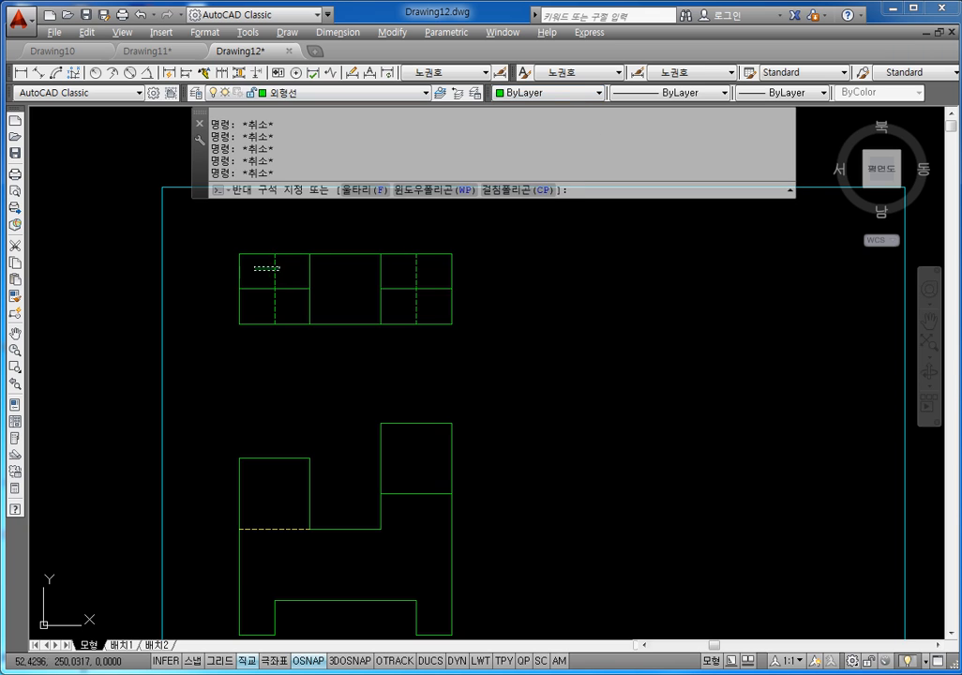
click(230, 273)
key(Escape)
key(Escape)
click(285, 263)
click(267, 272)
click(440, 271)
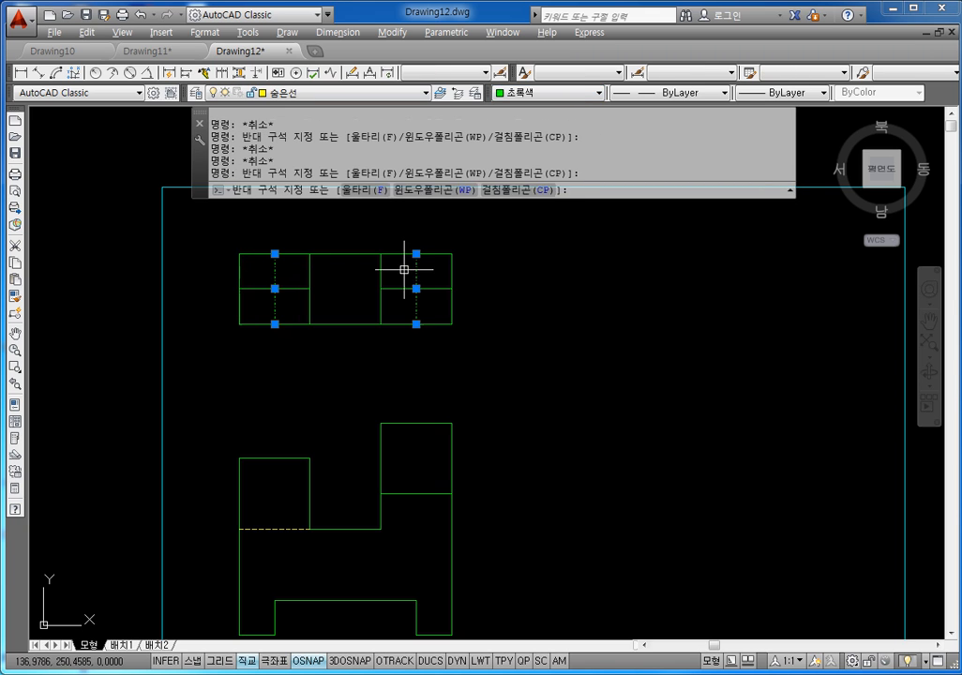
click(408, 277)
click(521, 92)
click(514, 108)
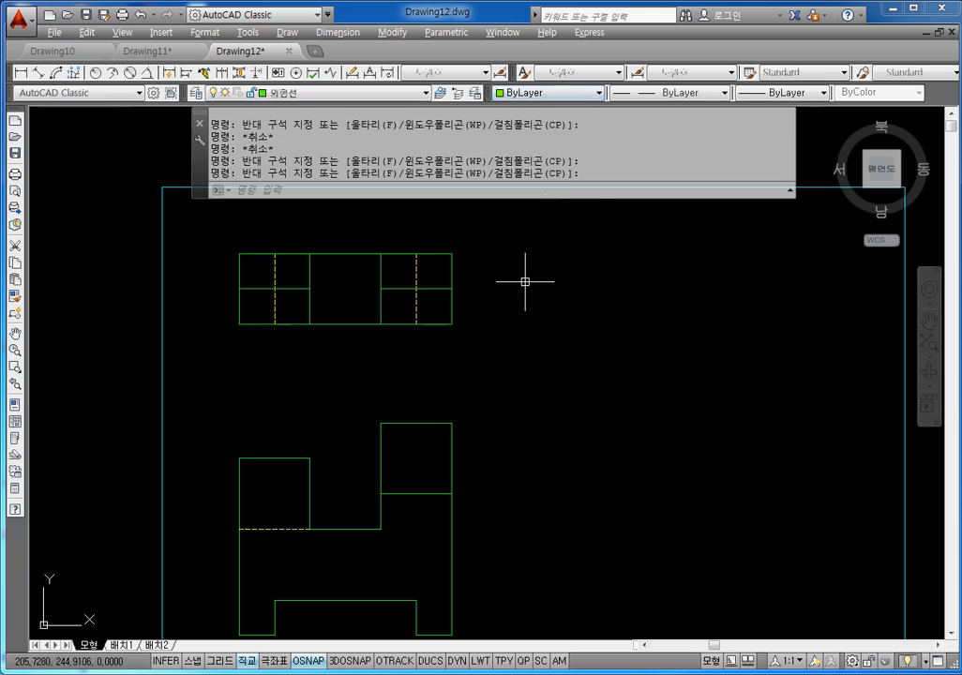
key(Escape)
key(Escape)
key(Escape)
middle_drag(520, 306, 518, 288)
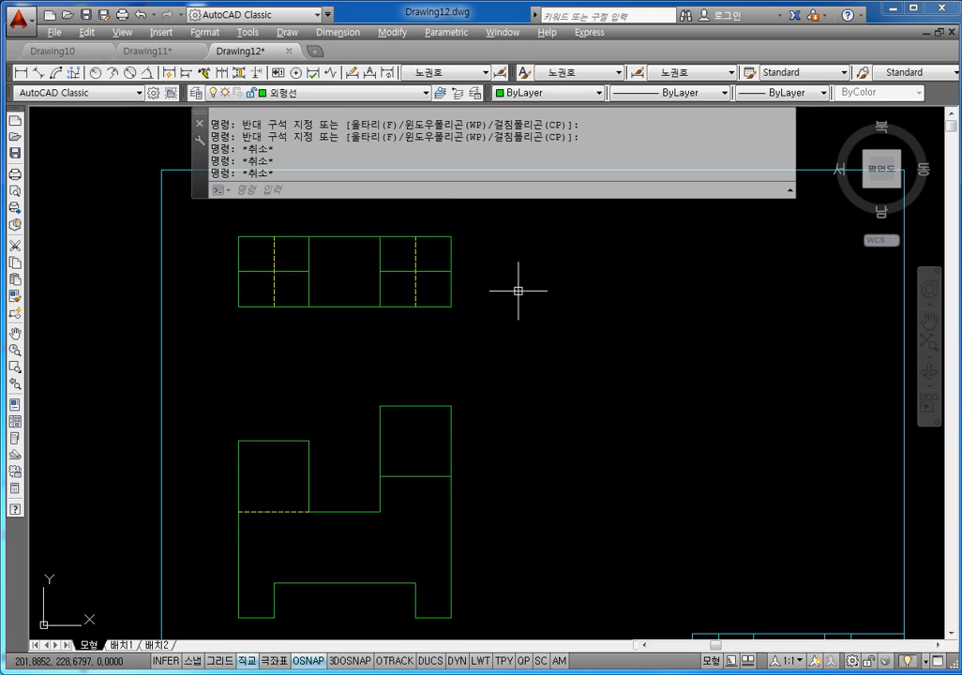
Step: Trim away the upper half of the left block's inner vertical edge in the top view
key(Escape)
key(Escape)
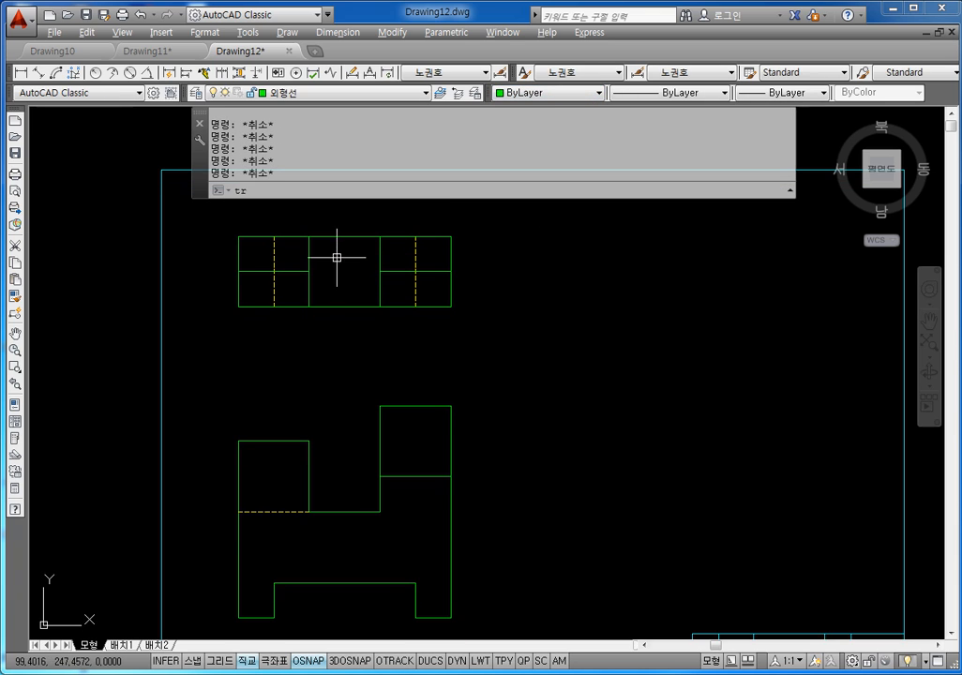
key(Return)
key(Return)
click(312, 252)
click(302, 257)
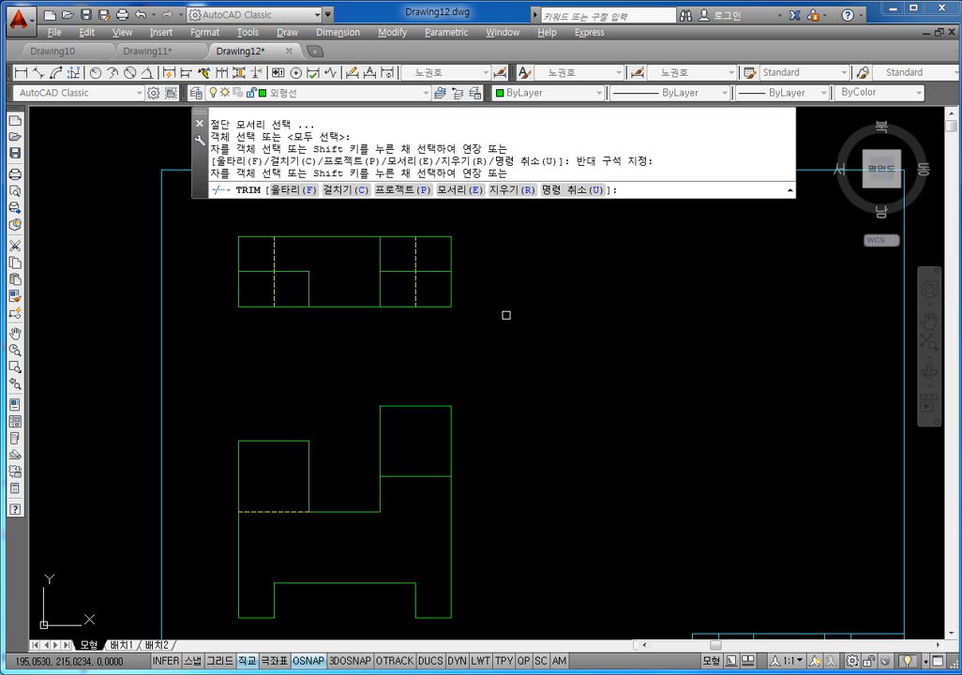
Step: Examine the top view up close and its placement with the front view inside the drawing frame
mouse_move(491, 350)
middle_down()
mouse_move(487, 331)
mouse_move(398, 342)
middle_up()
scroll(488, 331, down, 2)
scroll(366, 389, up, 2)
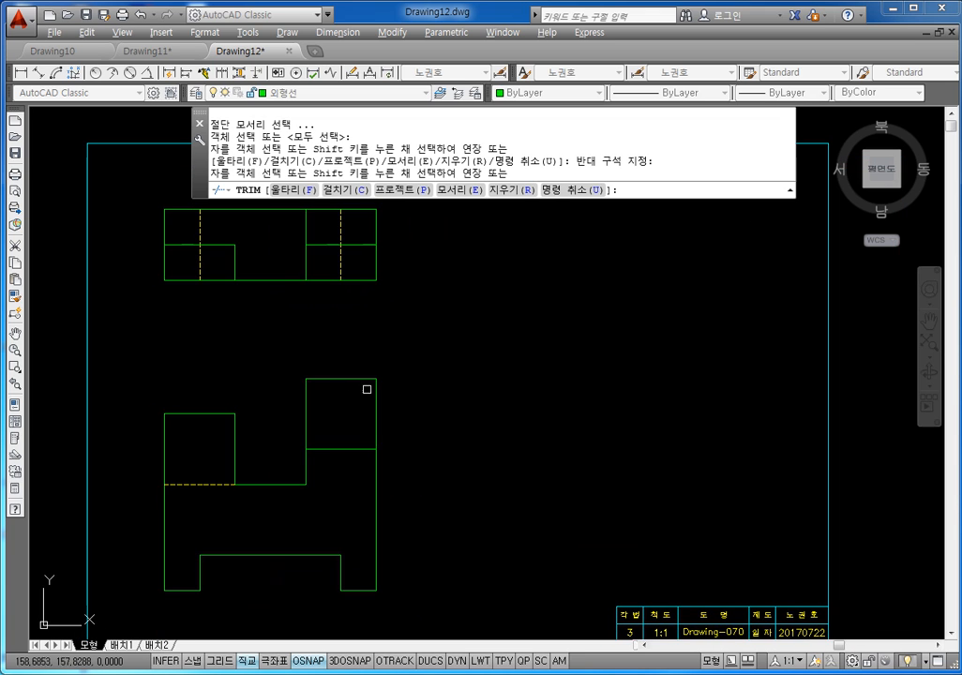
middle_drag(322, 374, 336, 406)
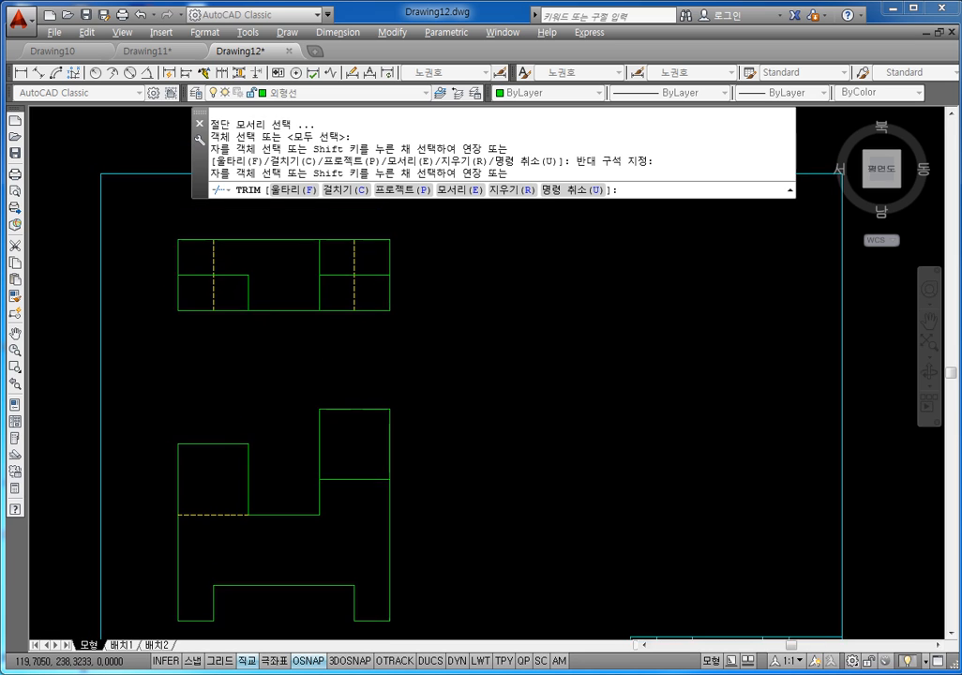
middle_click(314, 267)
middle_click(314, 267)
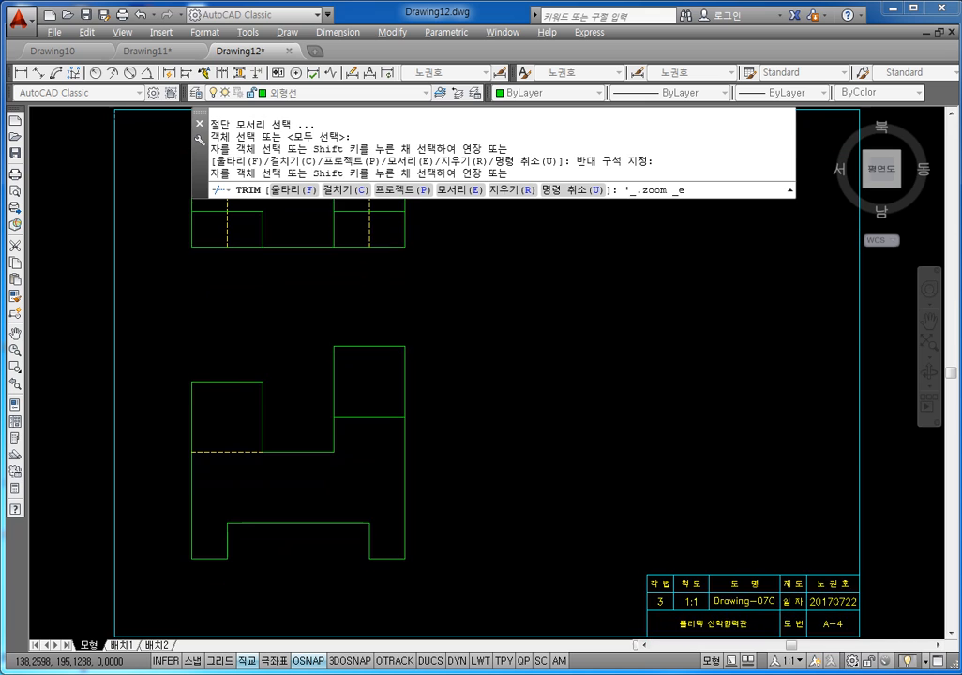
middle_click(352, 267)
middle_click(351, 268)
middle_click(365, 324)
middle_click(366, 323)
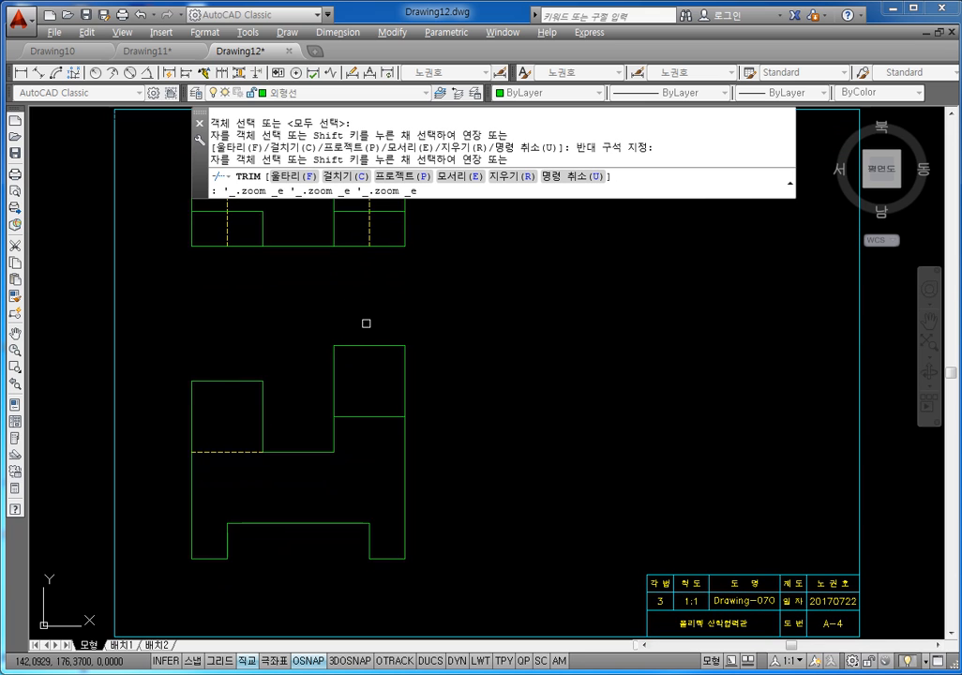
scroll(369, 284, up, 4)
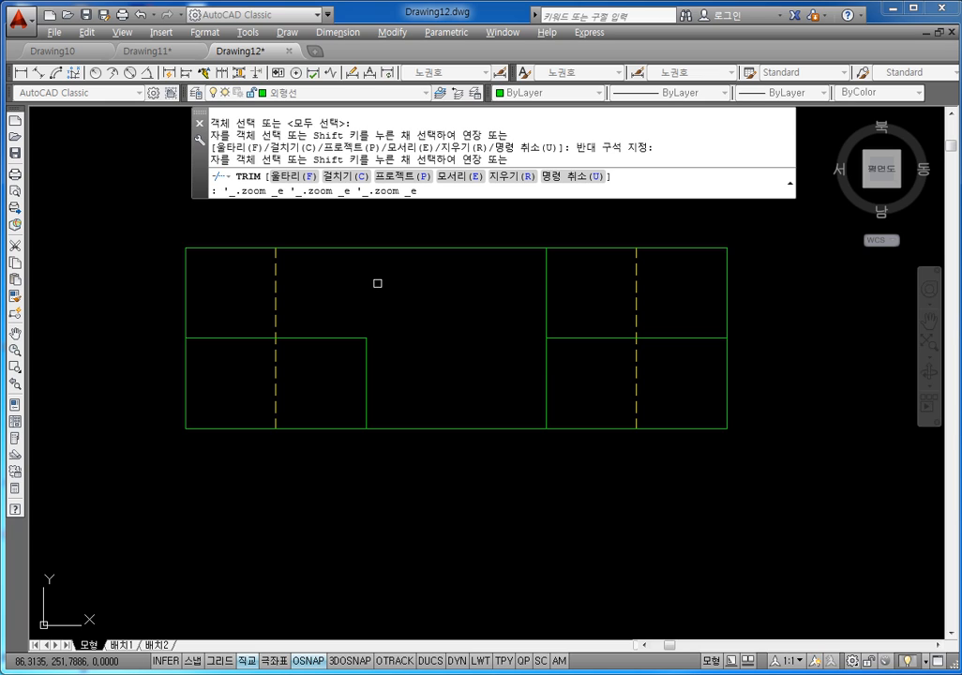
middle_drag(479, 331, 411, 319)
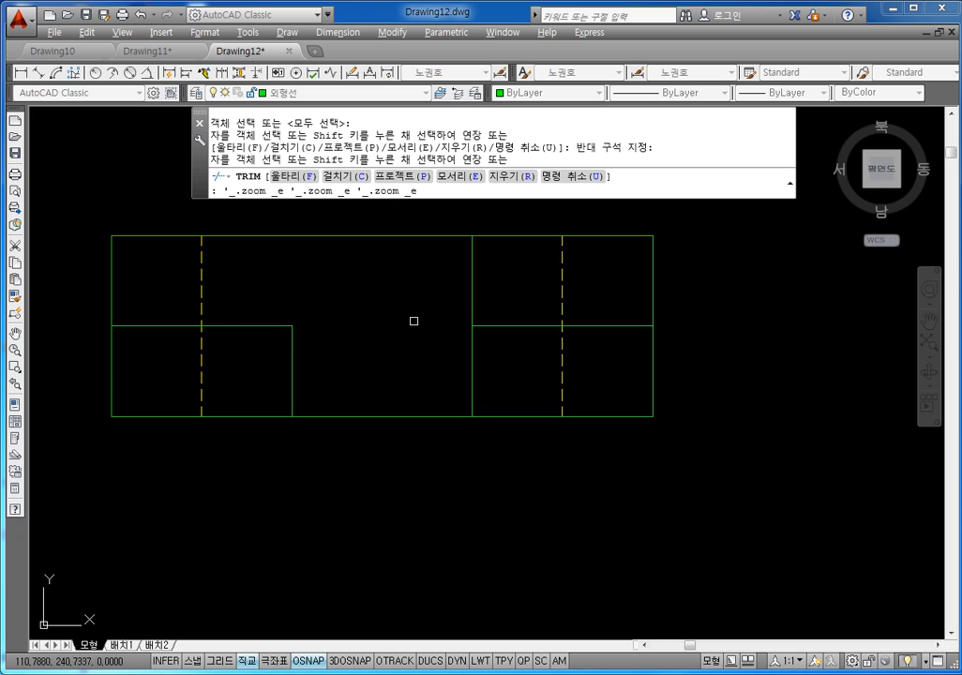
scroll(414, 320, down, 5)
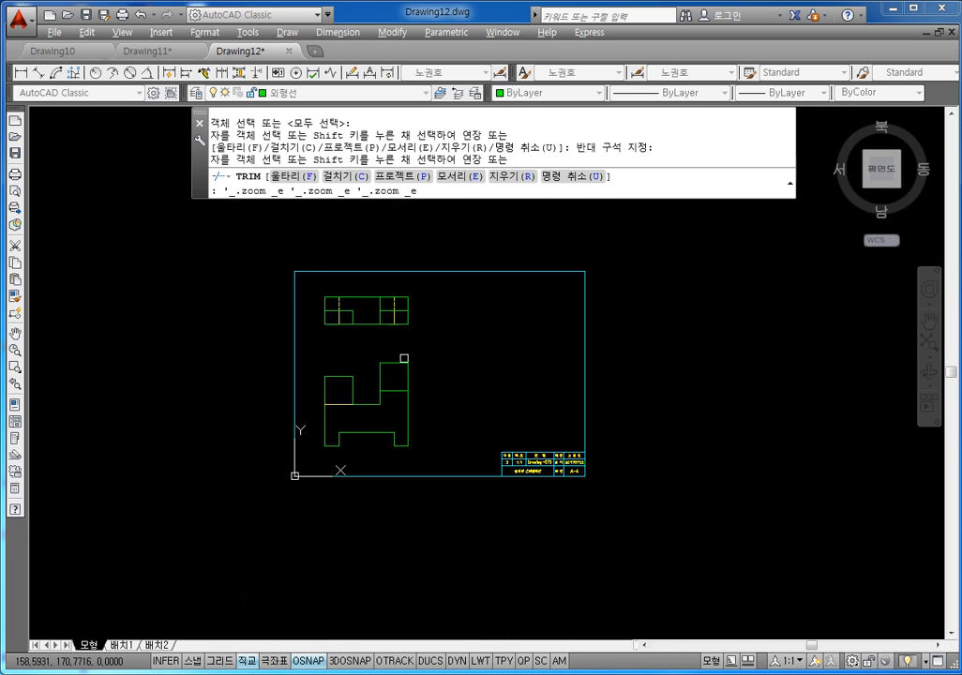
scroll(404, 358, up, 2)
key(Escape)
key(Escape)
key(Escape)
key(Escape)
Step: Draw six horizontal construction lines through the front view's base, recess top, notch floor, right block's inner line, left block top and right block top
text(x)
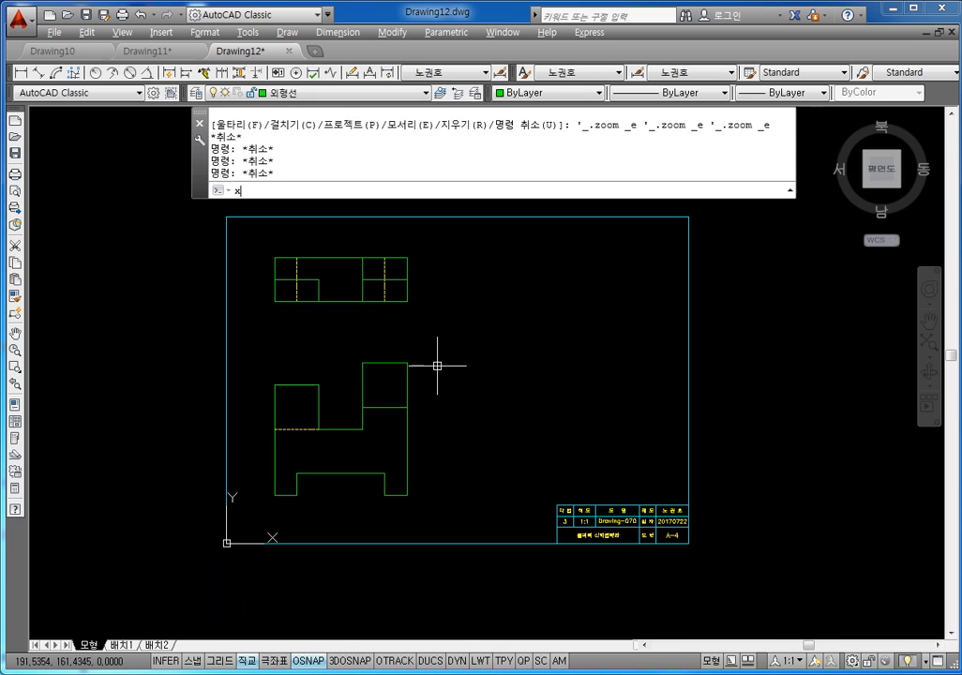
text(l)
key(Return)
text(h)
key(Return)
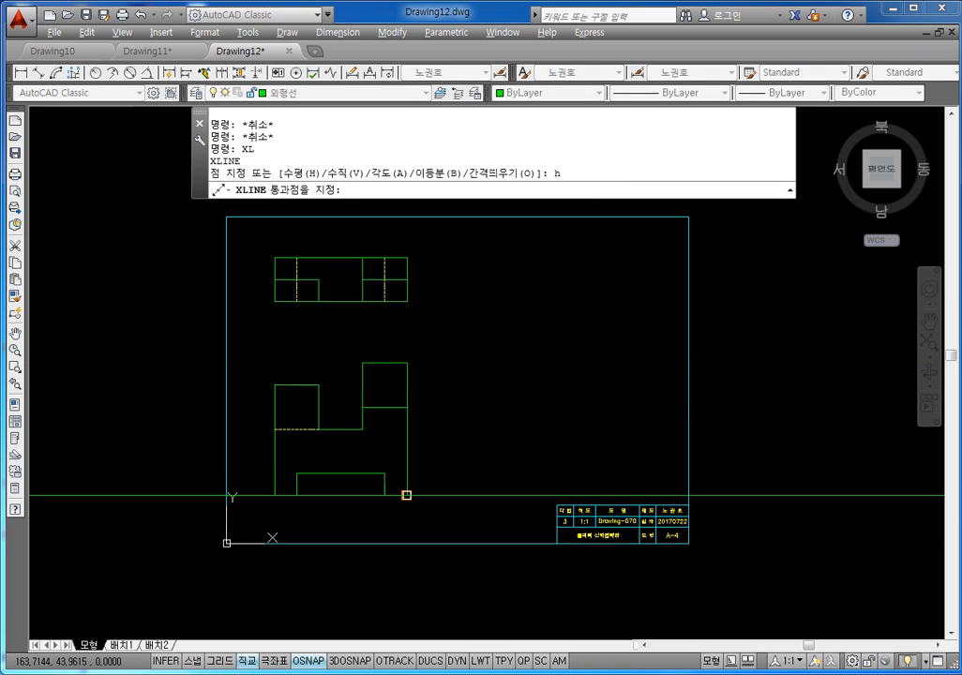
click(406, 495)
click(384, 473)
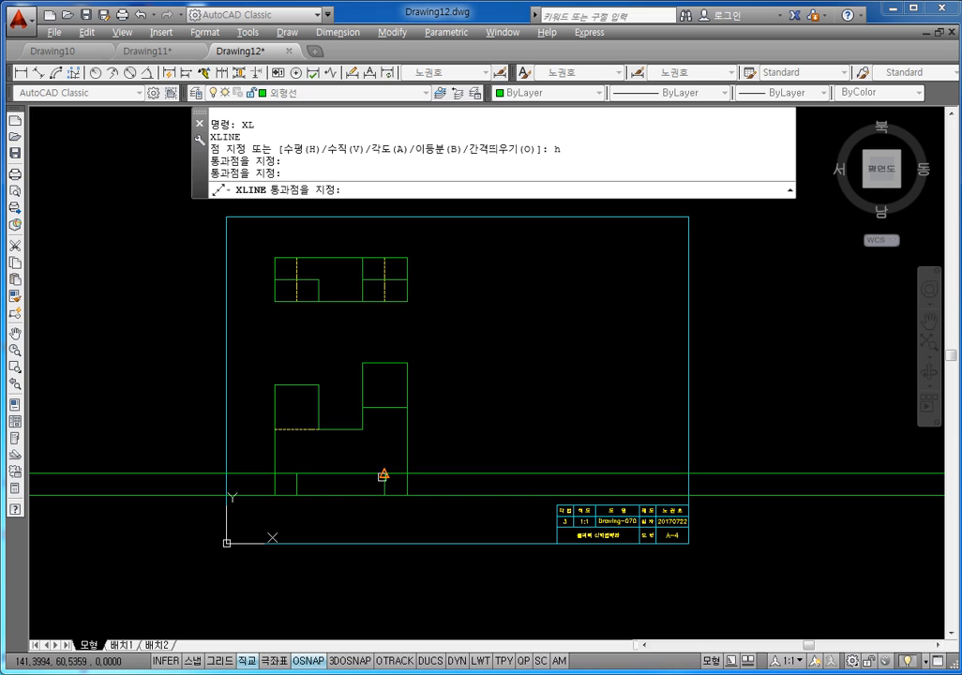
click(362, 430)
click(406, 407)
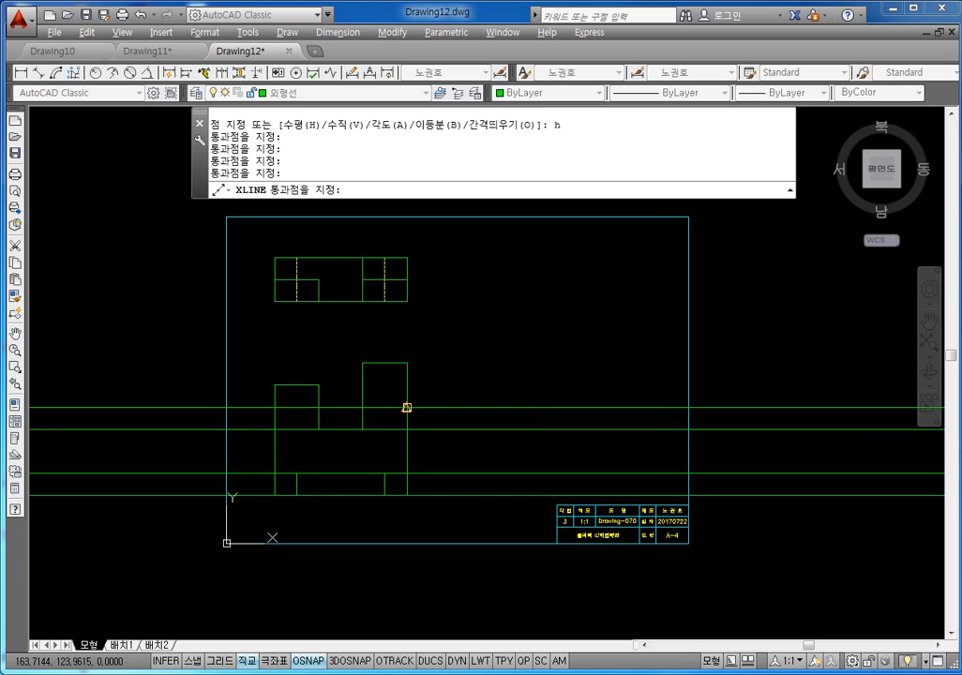
click(319, 384)
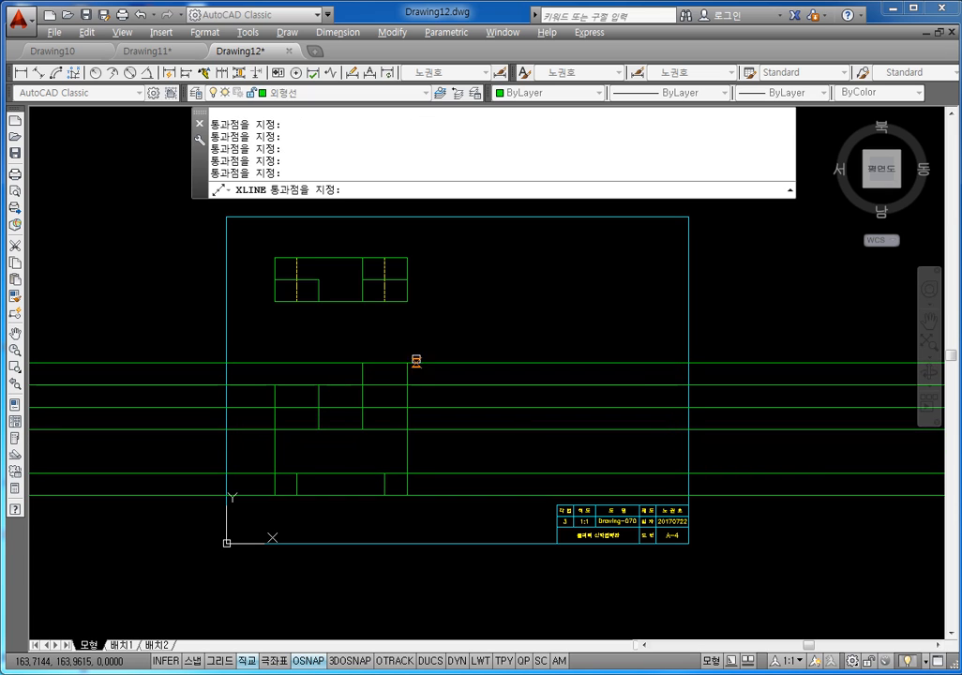
click(417, 363)
Step: Add horizontal construction lines through the top view's lower edge, middle line and upper edge
click(407, 301)
click(407, 280)
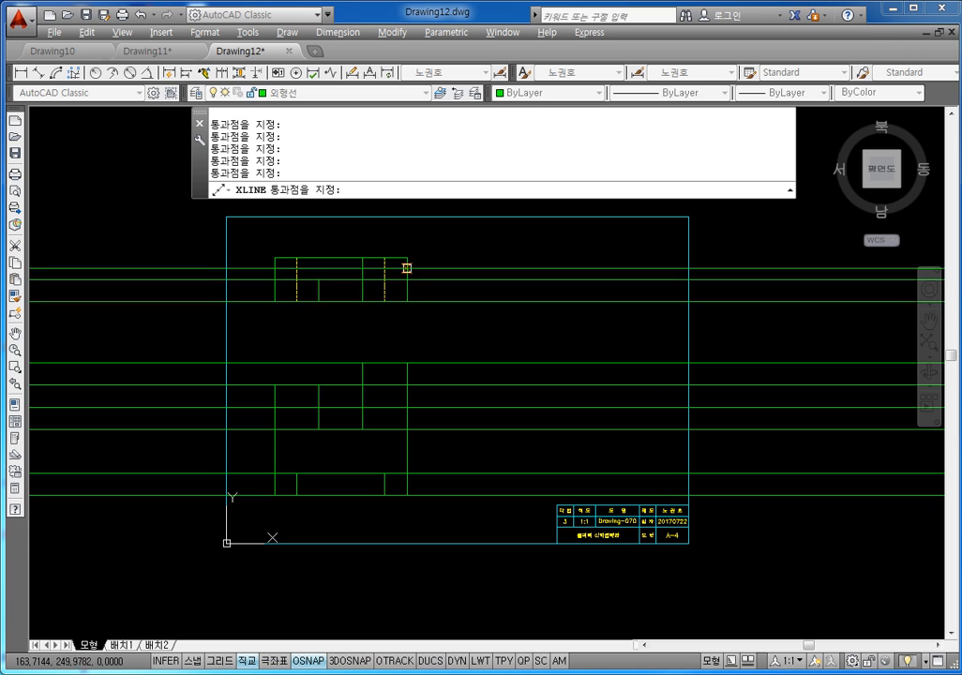
click(407, 258)
key(Escape)
key(Escape)
key(Escape)
middle_drag(547, 347, 506, 348)
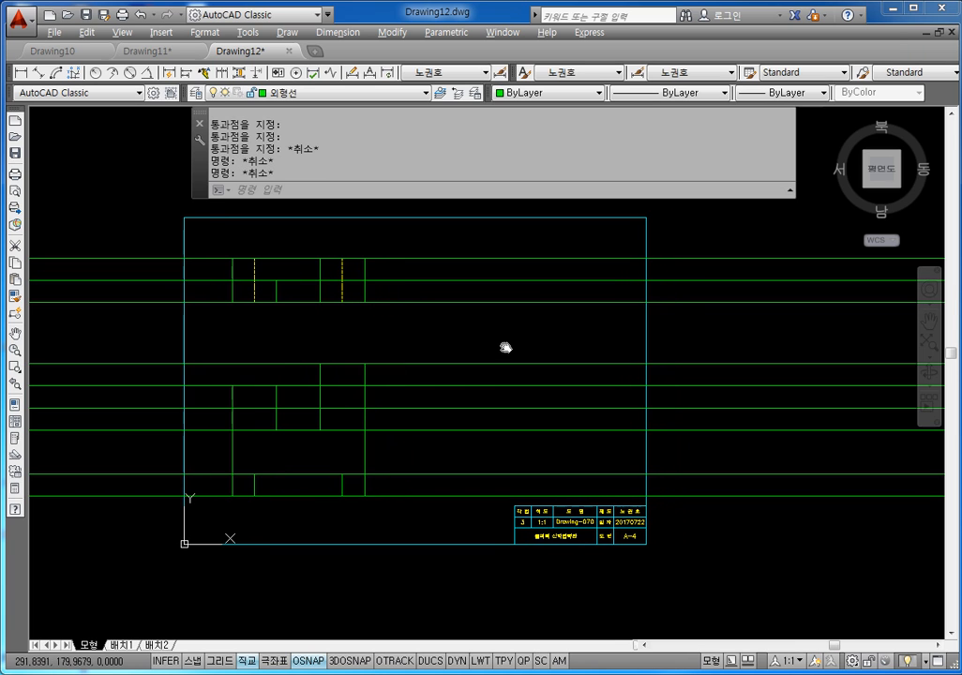
Step: Draw a 45-degree construction line through the midpoint of the front view's notch floor
key(Escape)
key(Escape)
key(Escape)
text(xl)
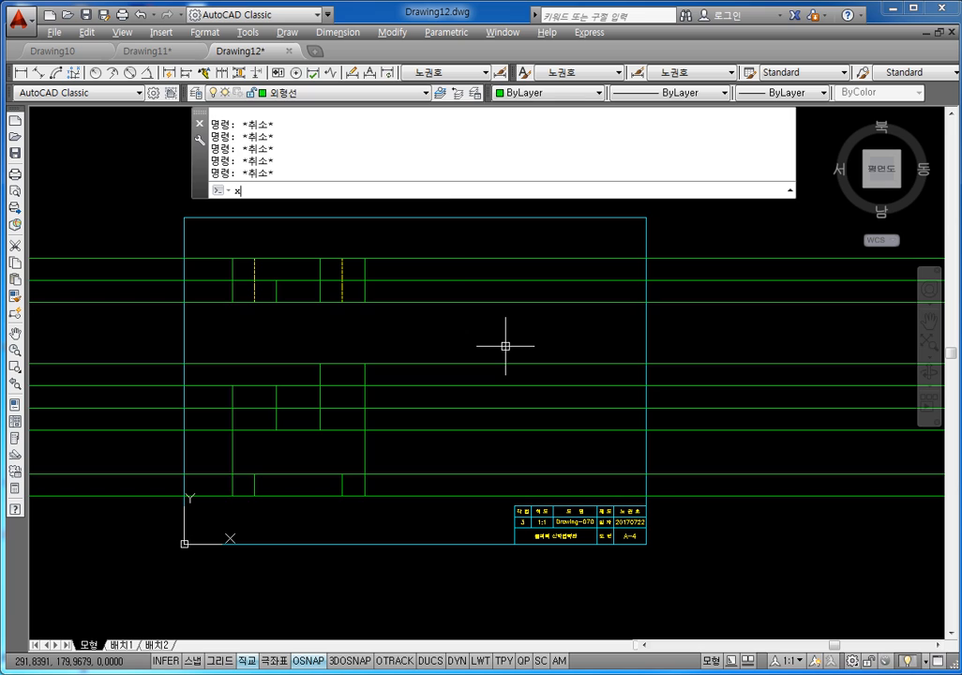
key(Return)
text(a)
key(Return)
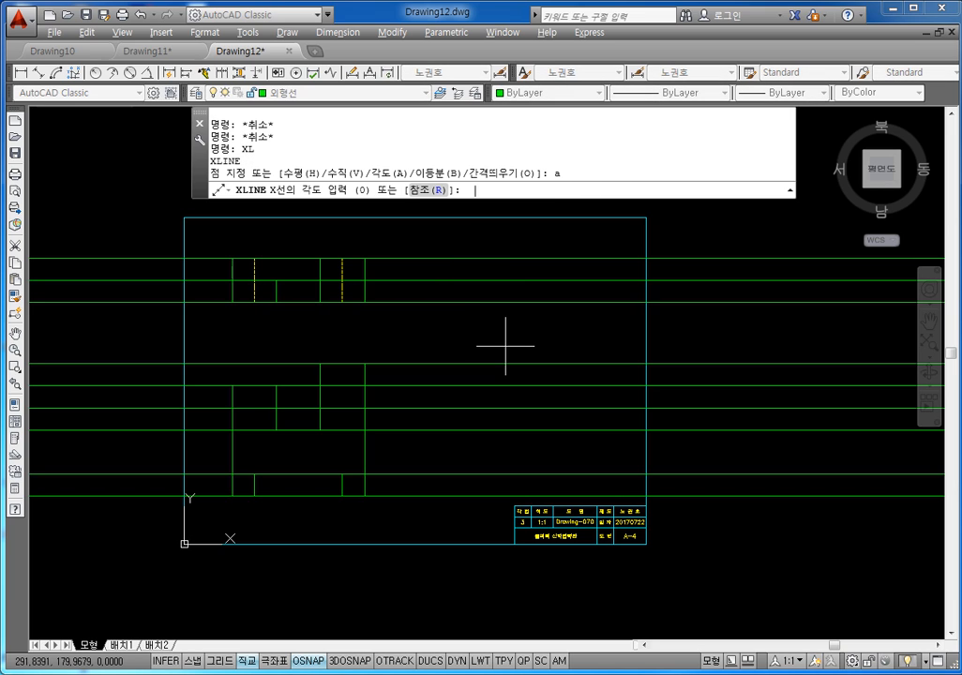
text(45)
key(Return)
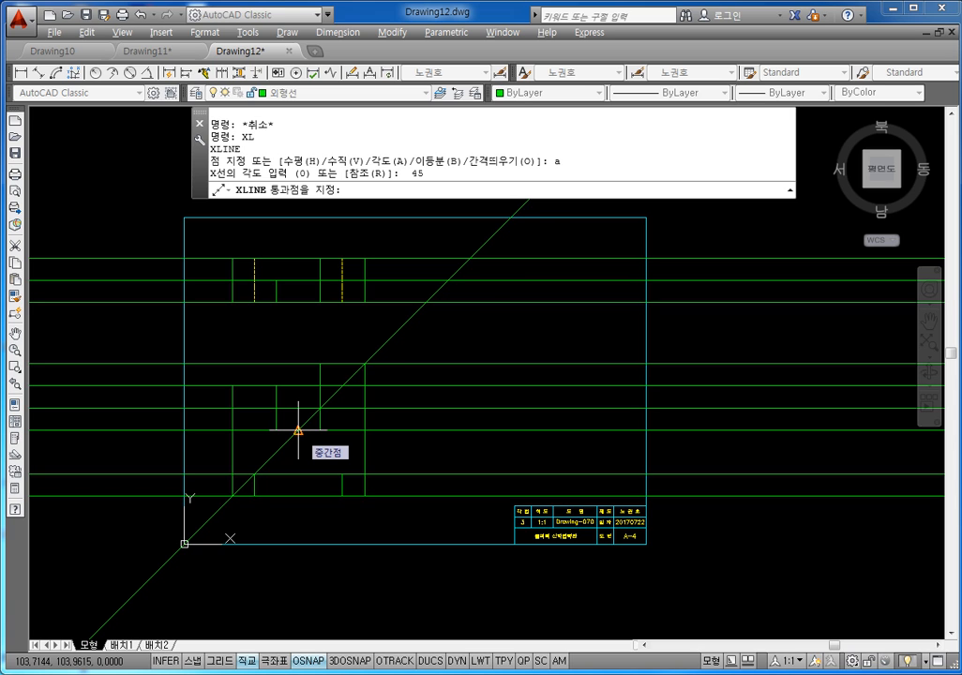
click(298, 430)
key(Escape)
key(Escape)
key(Escape)
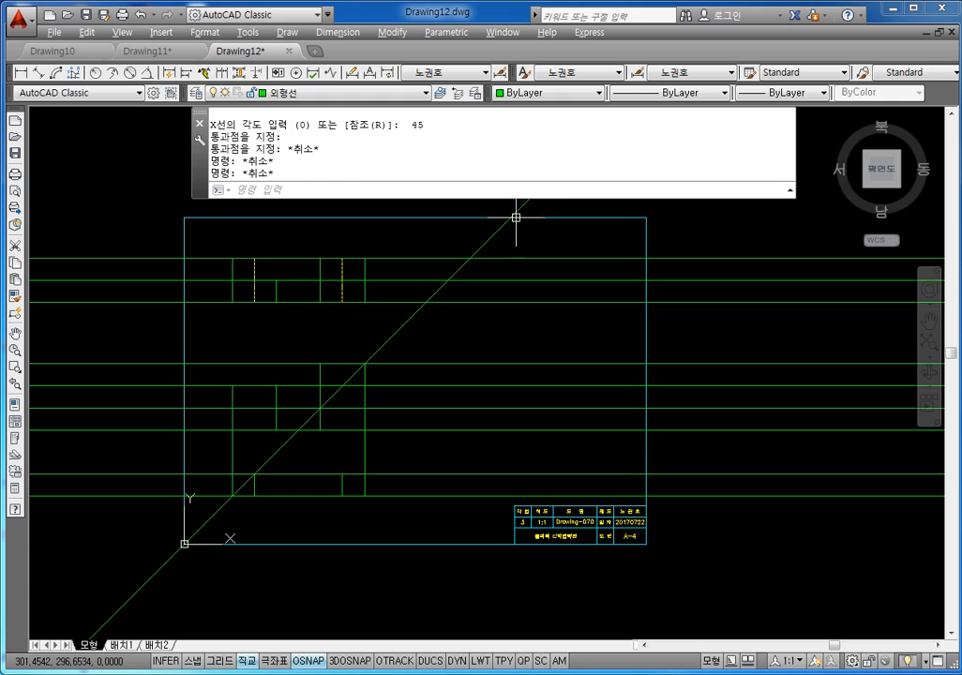
Step: Draw vertical construction lines through the three points where the 45-degree line crosses the top view's projected lines
key(Escape)
key(Escape)
key(Escape)
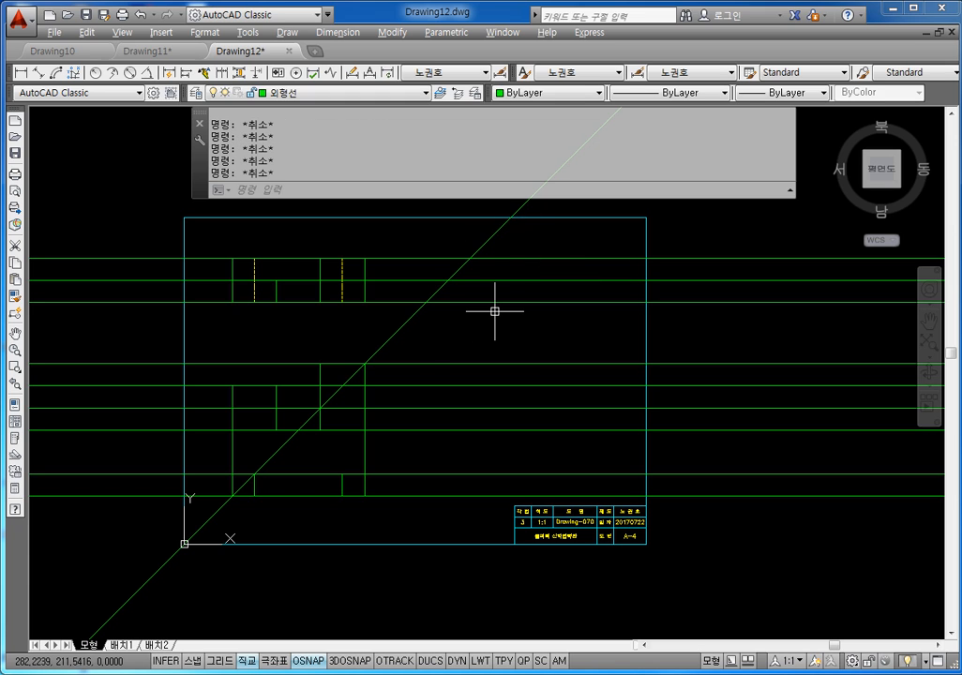
text(xl)
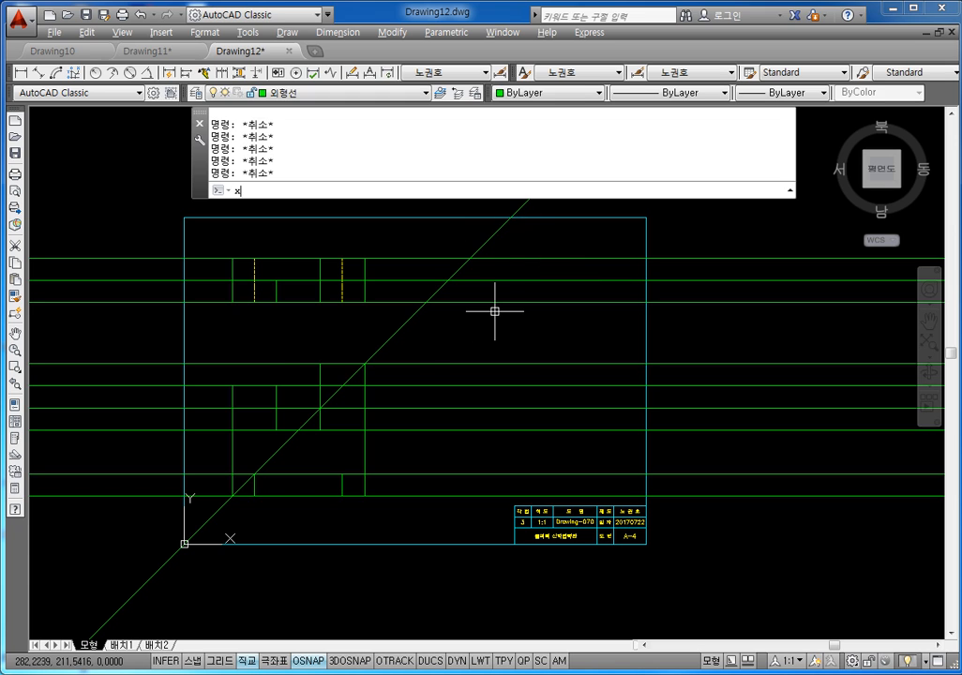
key(Return)
text(v)
key(Return)
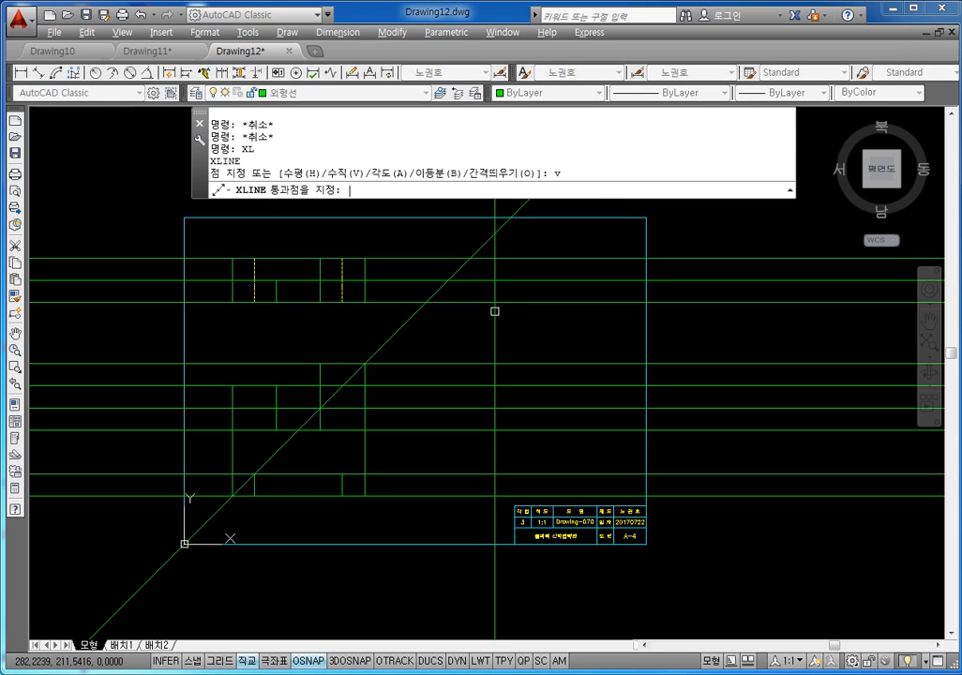
click(426, 302)
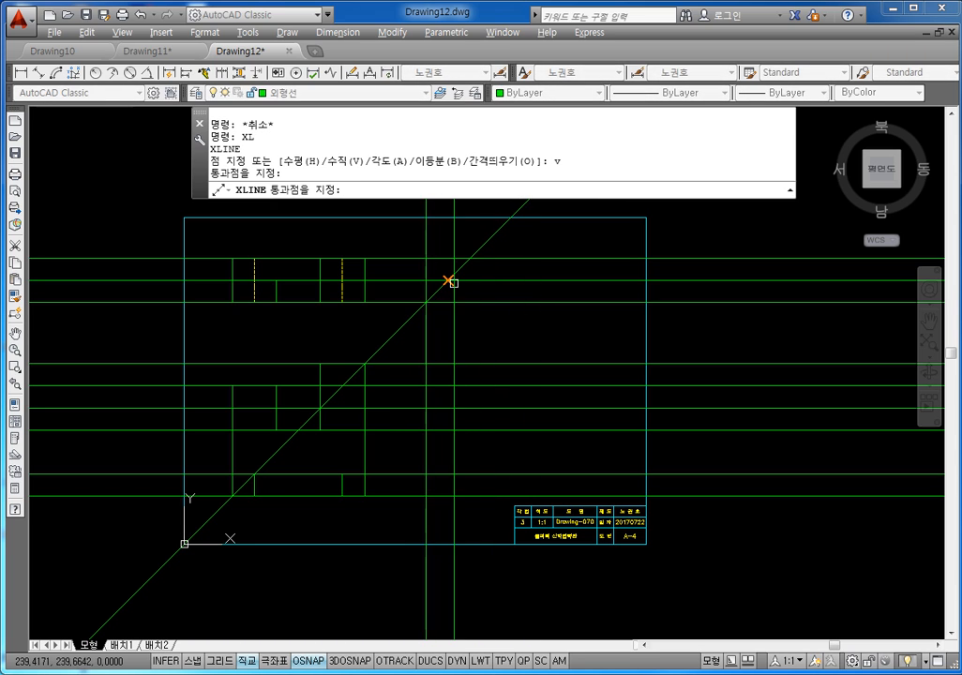
click(449, 280)
click(470, 260)
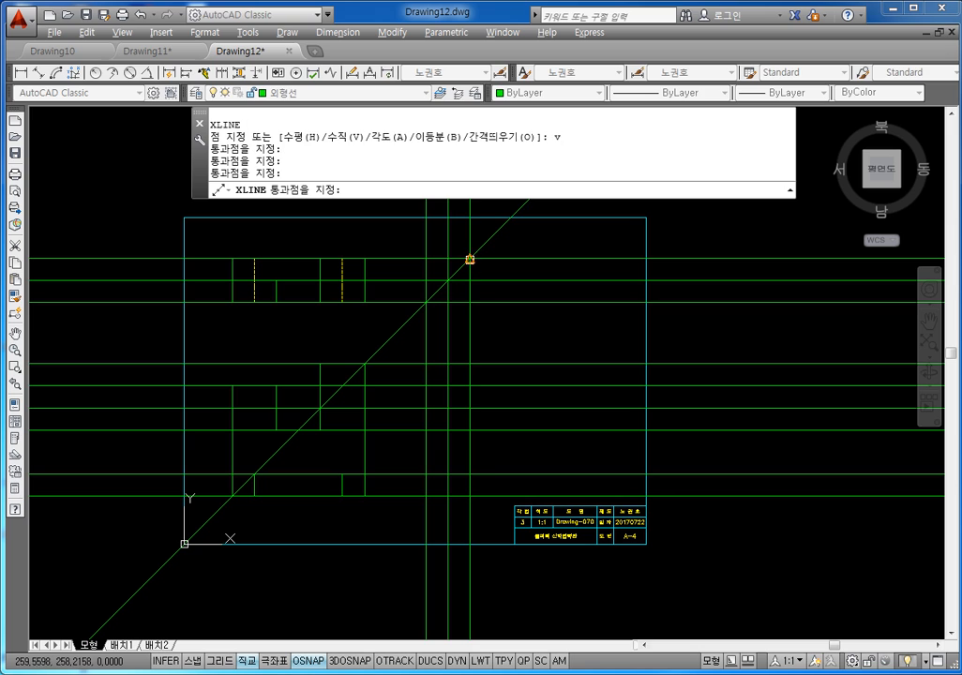
key(Escape)
key(Escape)
key(Escape)
key(Escape)
key(Escape)
middle_drag(499, 336, 468, 317)
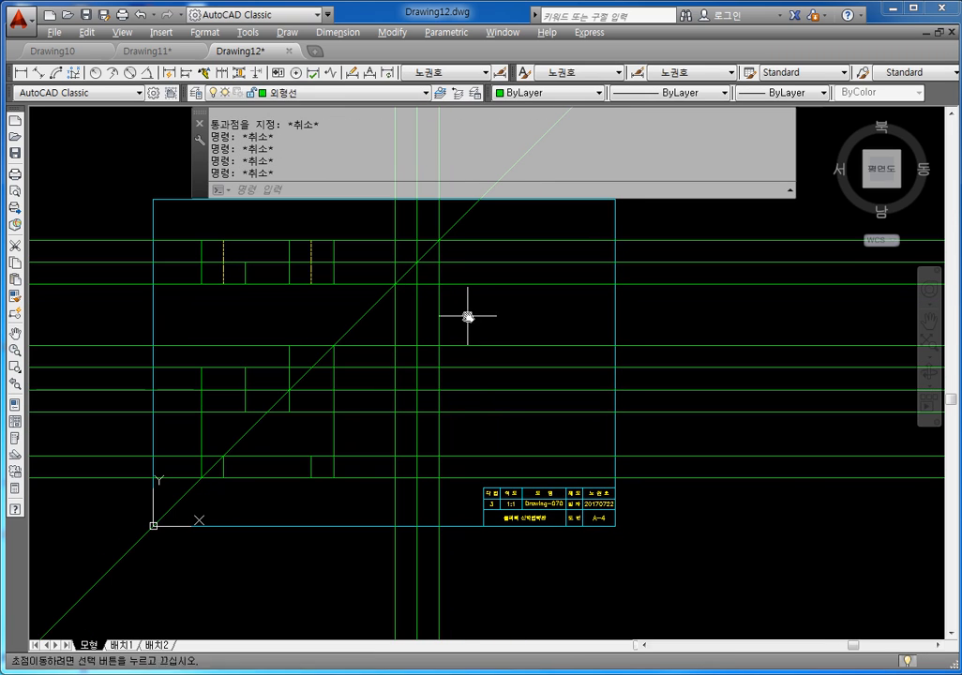
key(Escape)
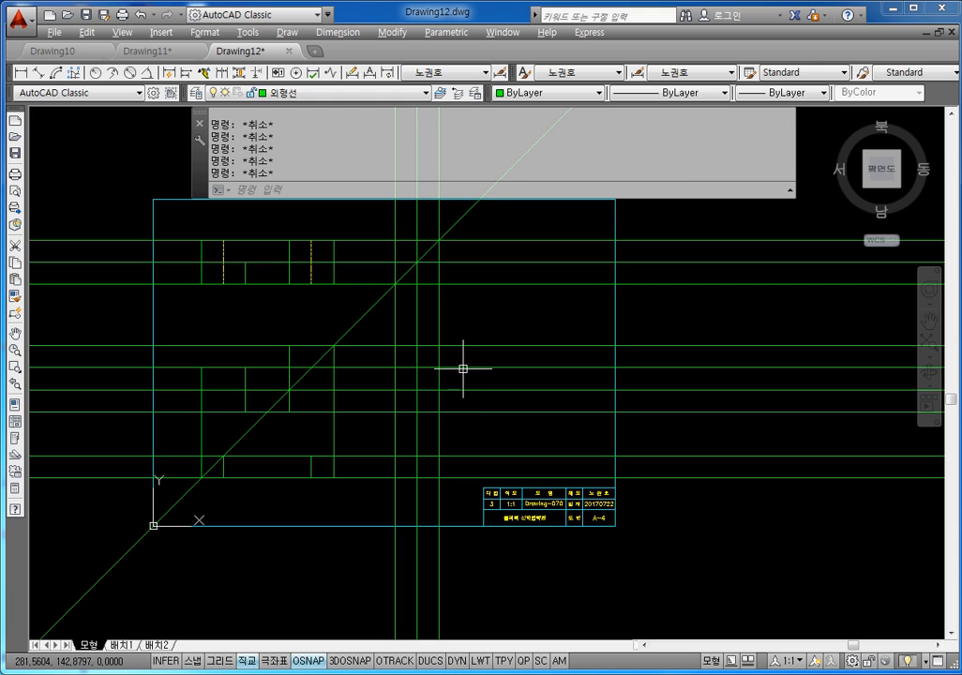
text(c)
key(Return)
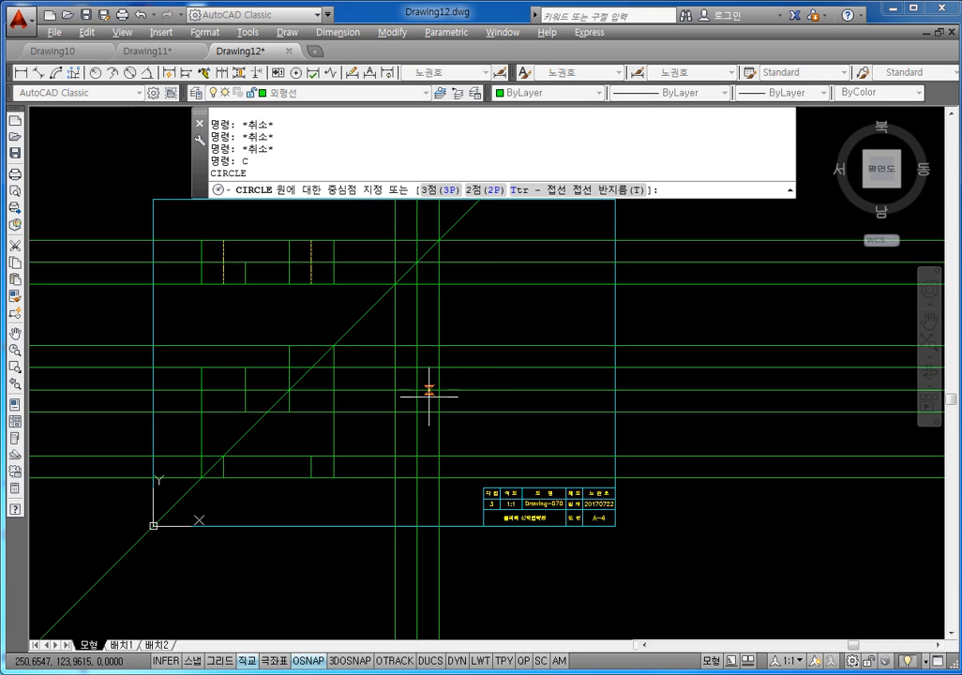
key(Escape)
key(Escape)
key(Escape)
text(c)
key(Escape)
Step: Draw a circle centred where the middle vertical construction line crosses the recess floor line, large enough to enclose the whole side view area
text(c)
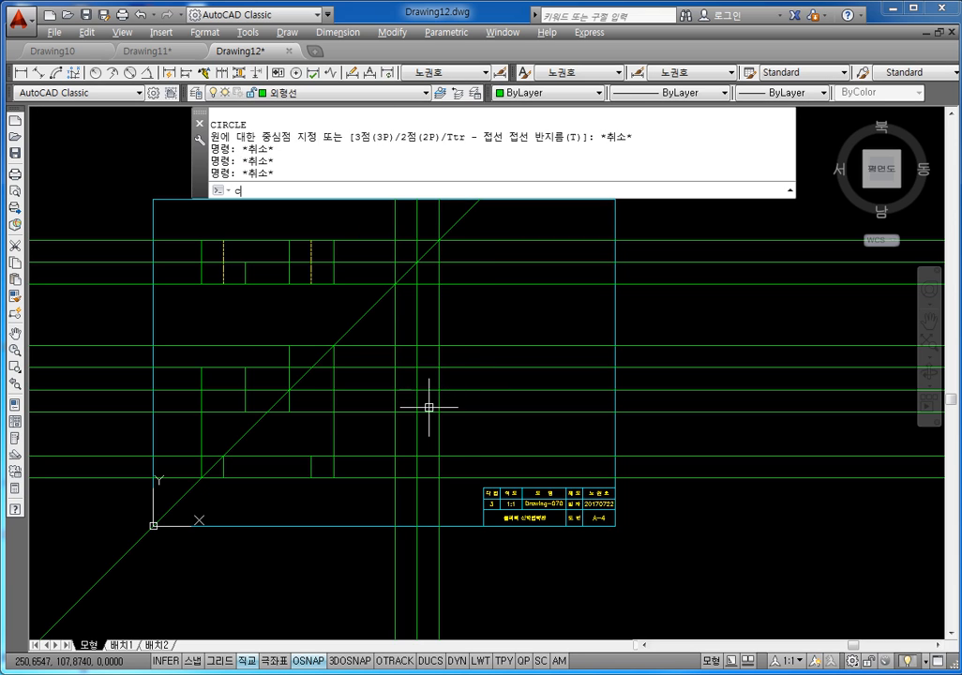
key(Return)
click(416, 411)
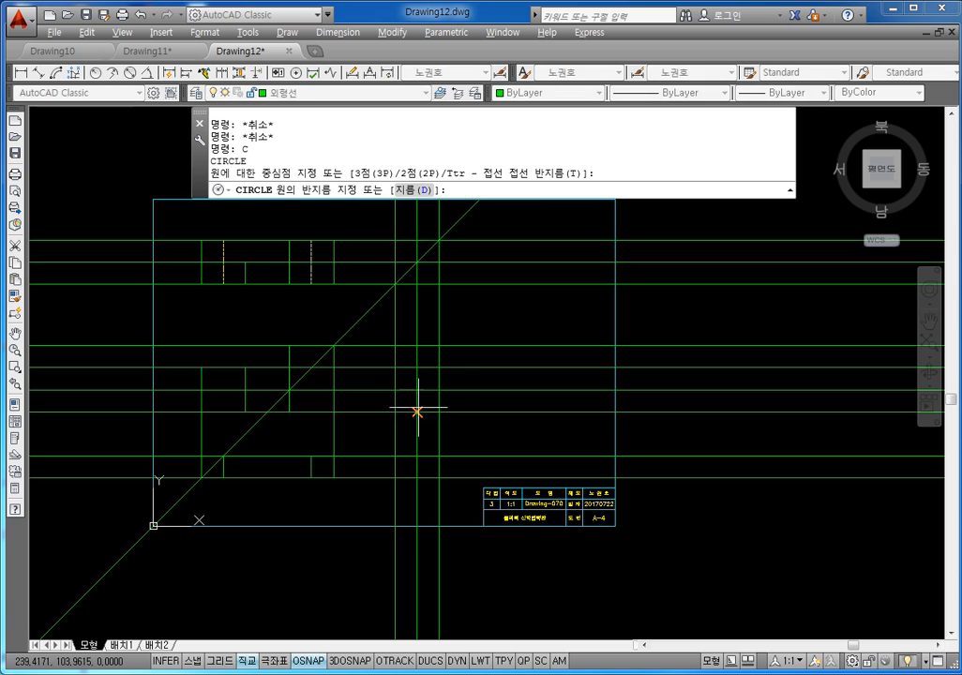
click(456, 328)
key(Escape)
key(Escape)
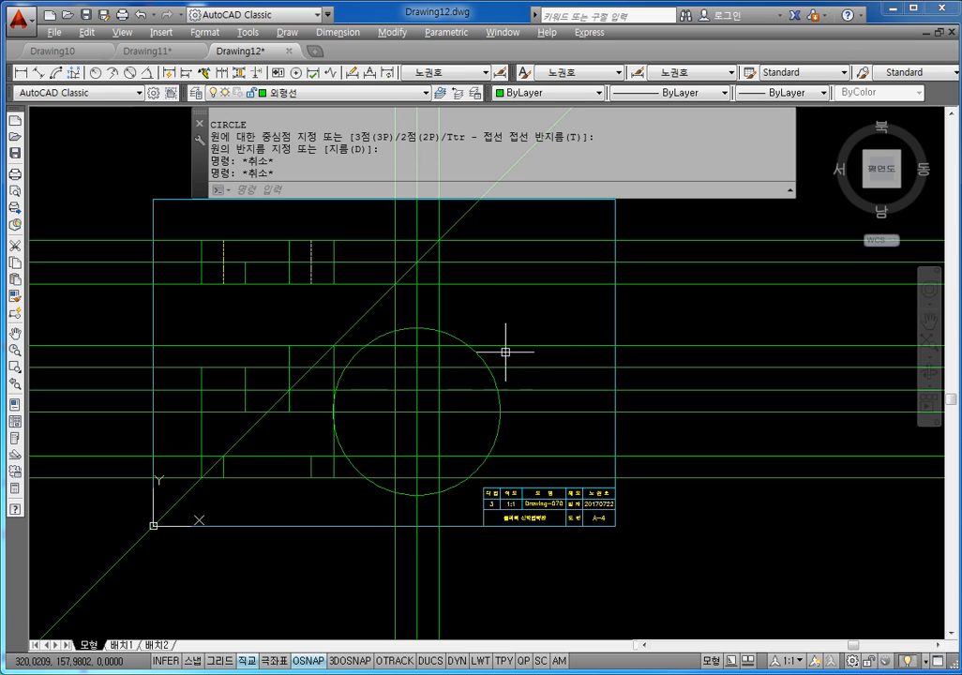
key(Escape)
key(Escape)
key(Escape)
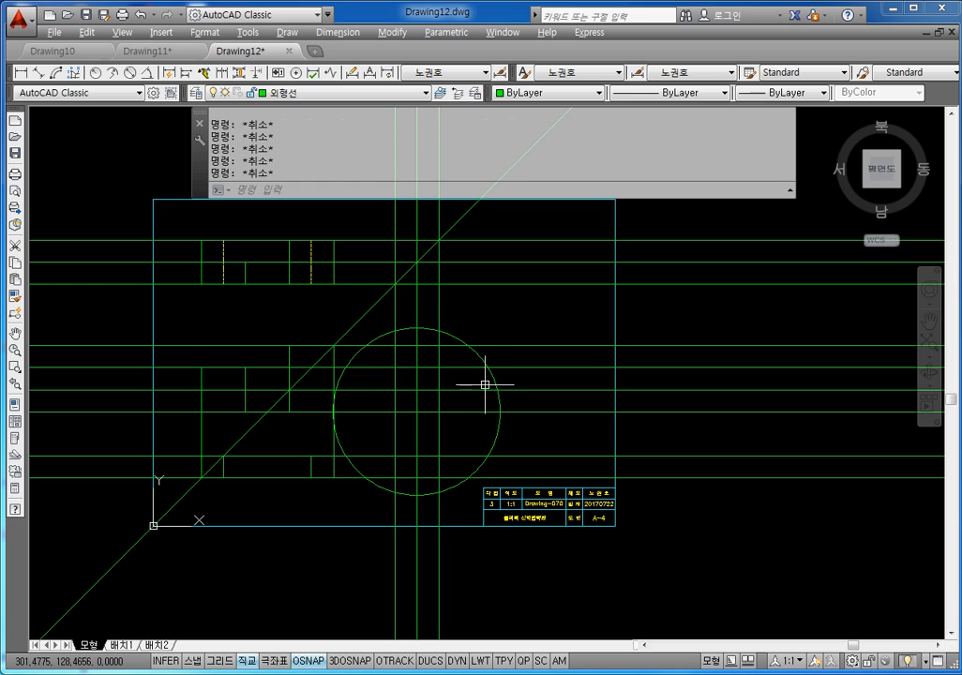
Step: Using the circle as cutting edge, trim the front view's six construction lines beyond its right side and the three vertical lines below it
text(TR)
key(Return)
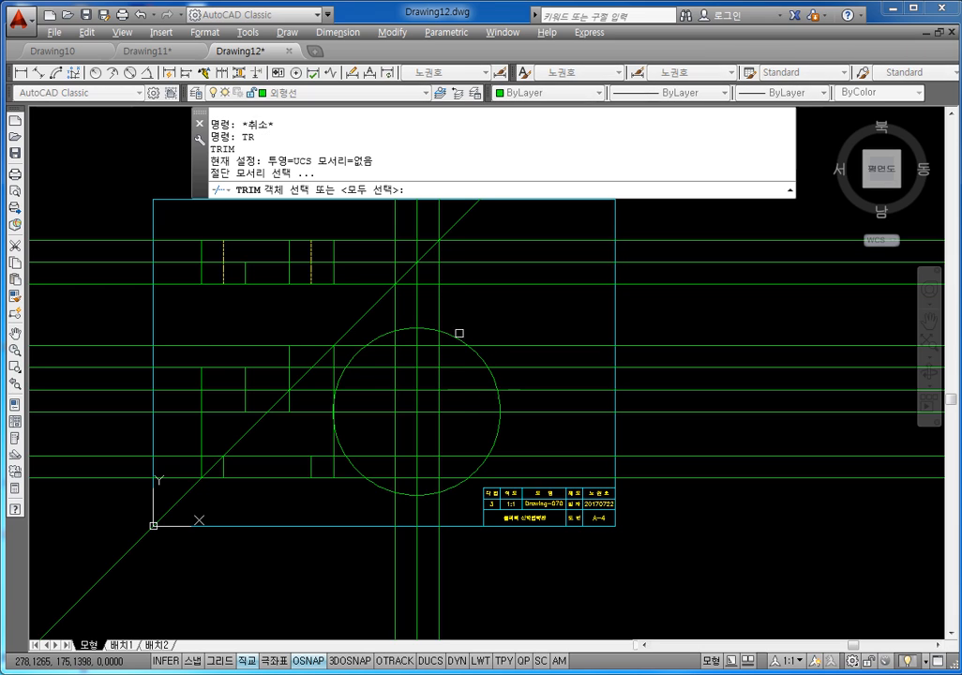
click(451, 334)
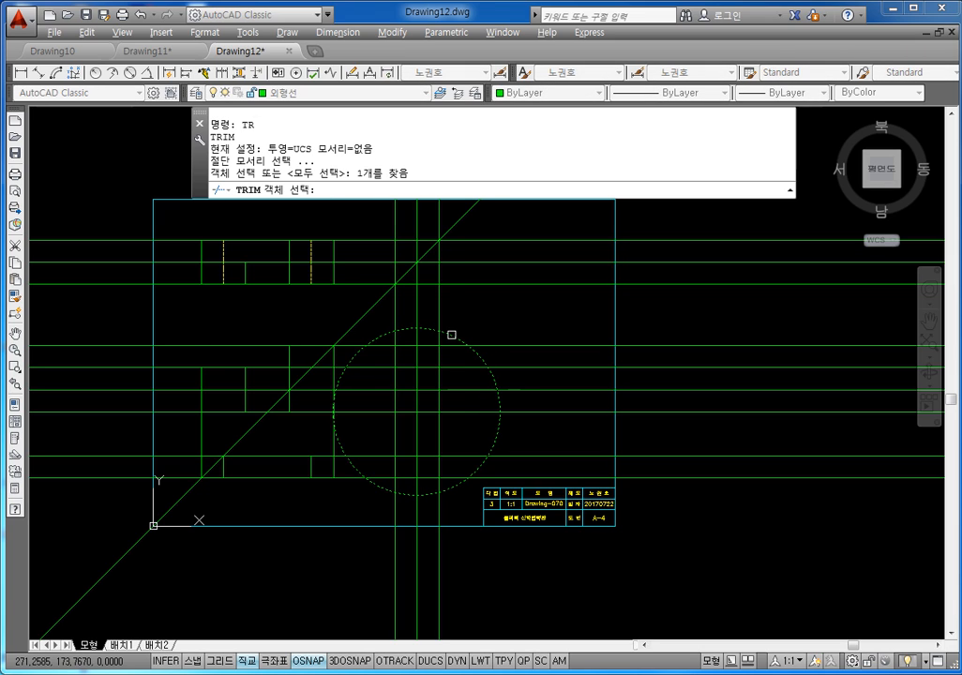
key(Return)
click(539, 322)
click(529, 471)
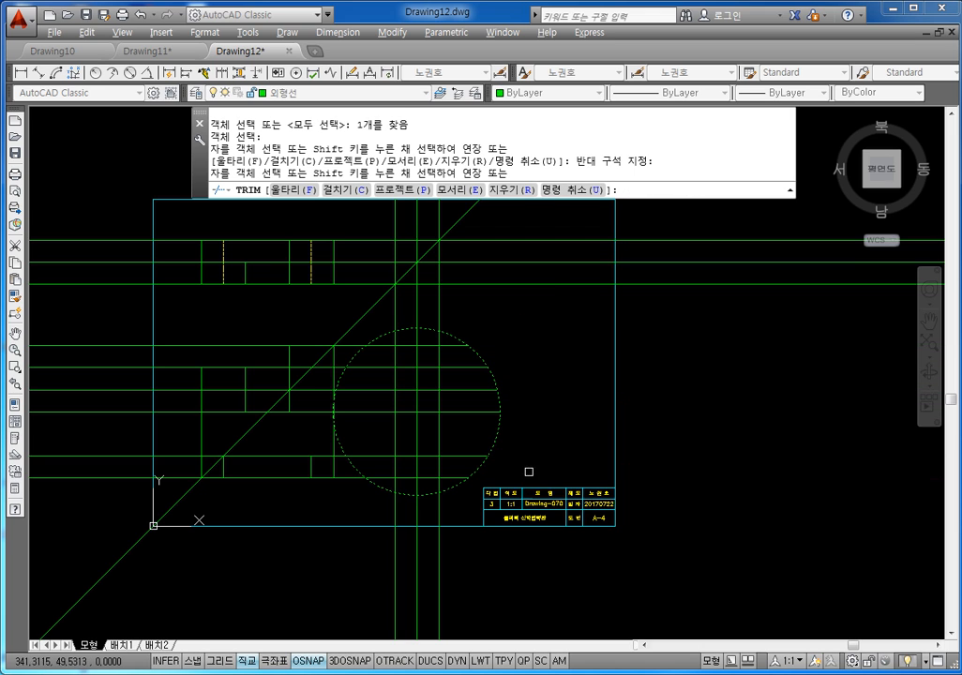
click(472, 576)
click(377, 560)
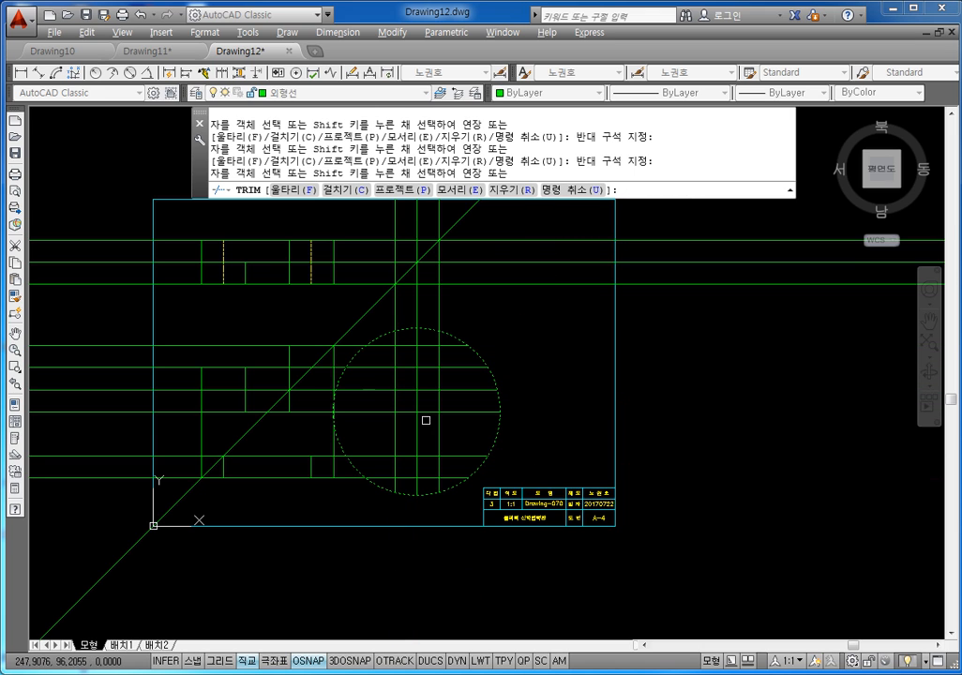
Step: Trim the three vertical construction lines above the circle and the six horizontal ones beyond its left side
middle_drag(468, 304, 470, 372)
click(499, 284)
click(307, 227)
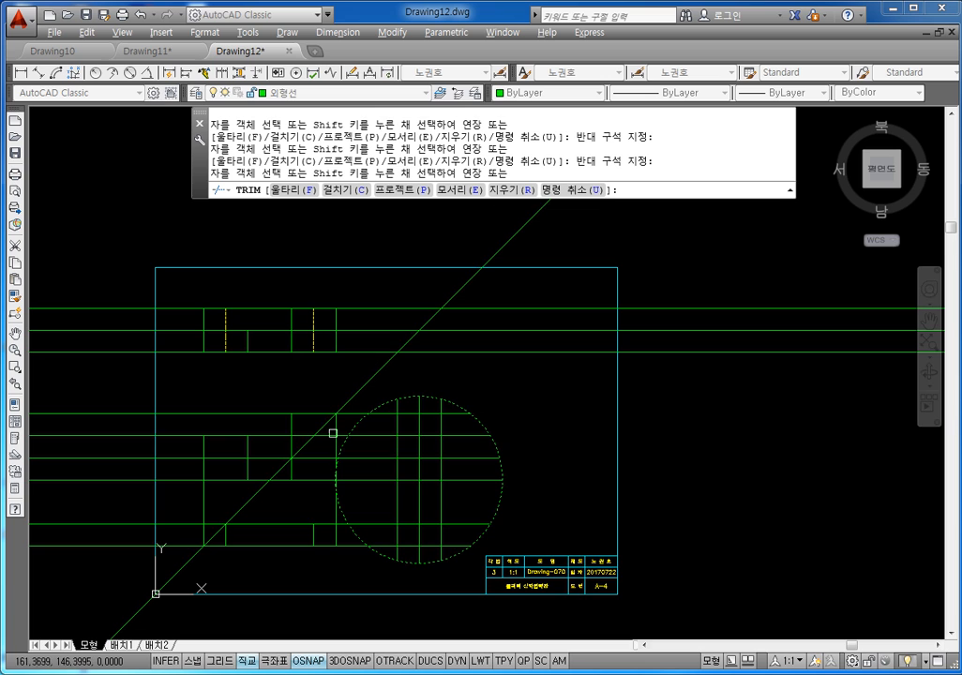
middle_drag(266, 409, 297, 332)
click(305, 322)
click(240, 561)
middle_drag(382, 341, 345, 456)
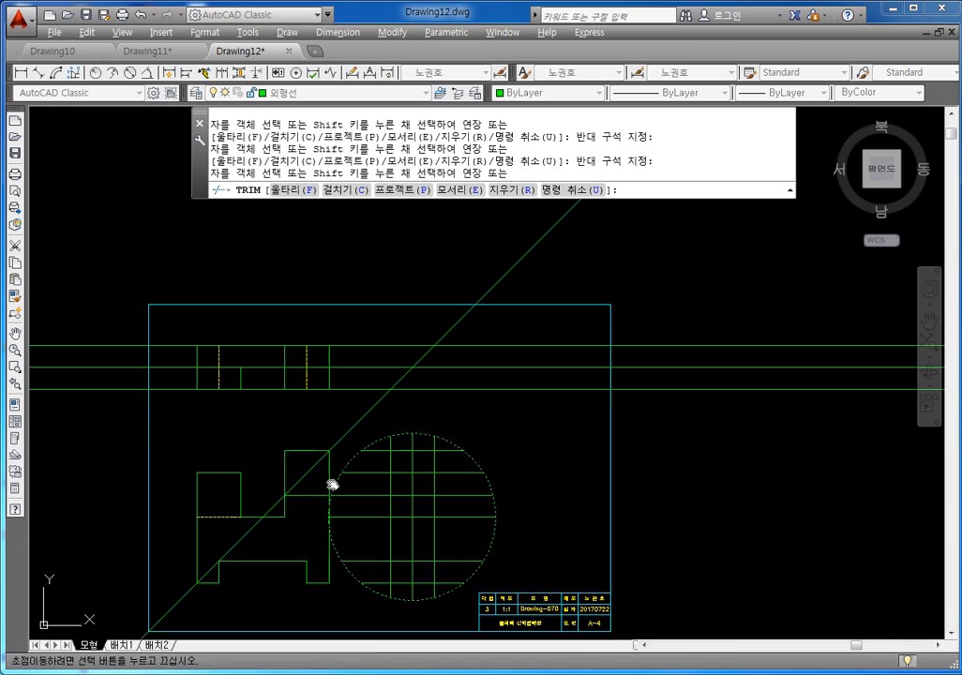
key(Escape)
key(Escape)
key(Escape)
key(Escape)
Step: Erase the 45-degree construction line and the three horizontal construction lines running through the top view
middle_drag(431, 410, 438, 368)
click(468, 353)
click(404, 293)
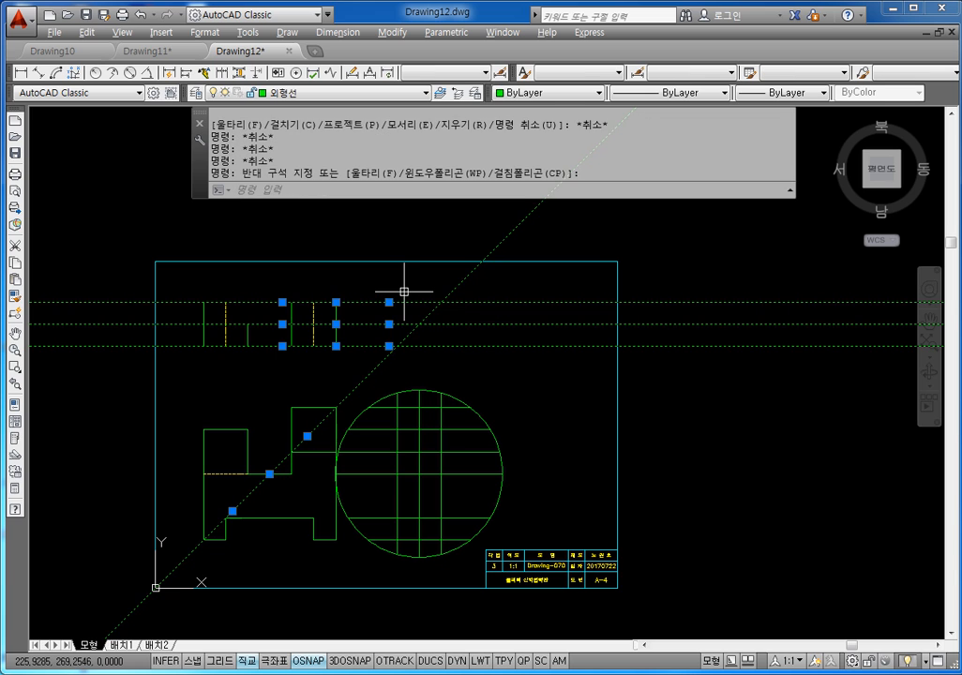
key(Delete)
middle_drag(477, 419, 482, 354)
key(Escape)
key(Escape)
key(Escape)
key(Escape)
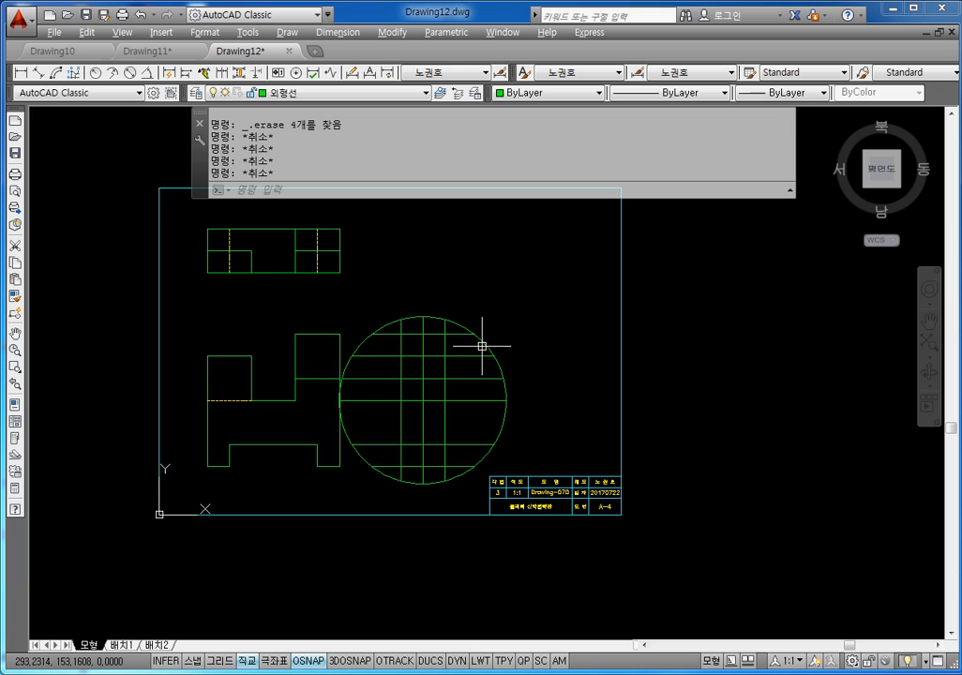
Step: Erase the circle that served as the trimming boundary around the side view
click(481, 346)
key(Delete)
middle_drag(453, 395, 457, 374)
key(Escape)
key(Escape)
key(Escape)
Step: Trim the line ends projecting beyond the side view's rectangular outline on all four sides
text(ㄴr)
key(space)
key(space)
click(495, 300)
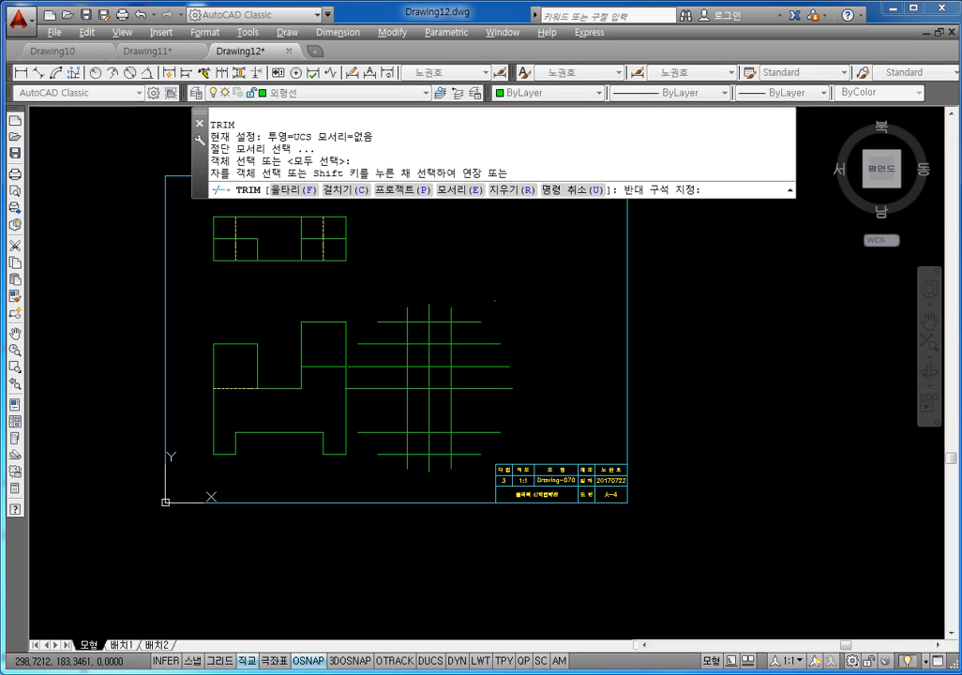
click(463, 460)
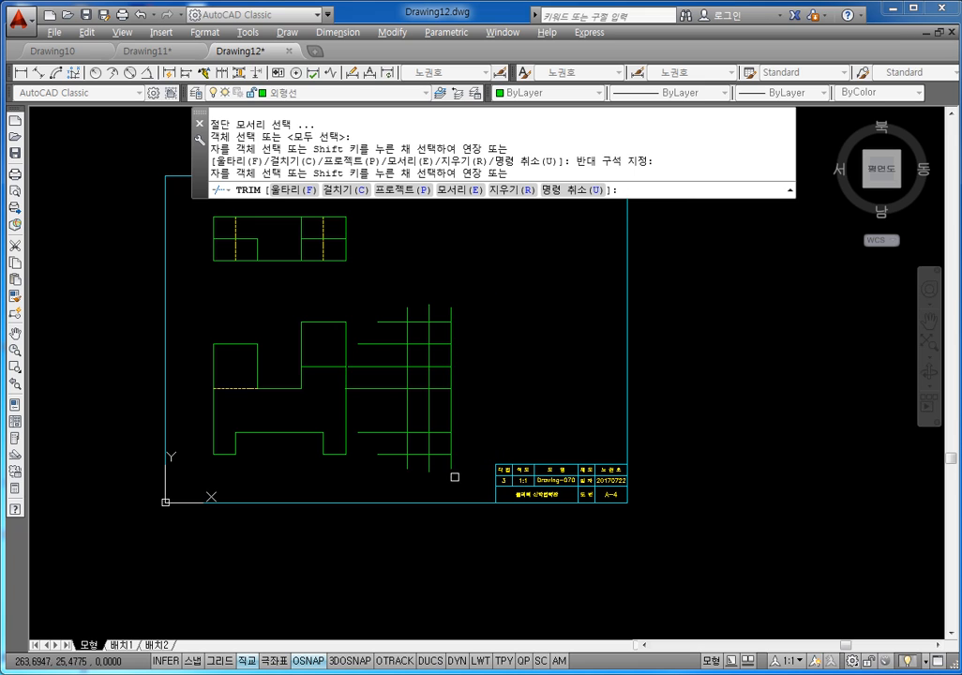
click(460, 464)
click(433, 473)
click(388, 310)
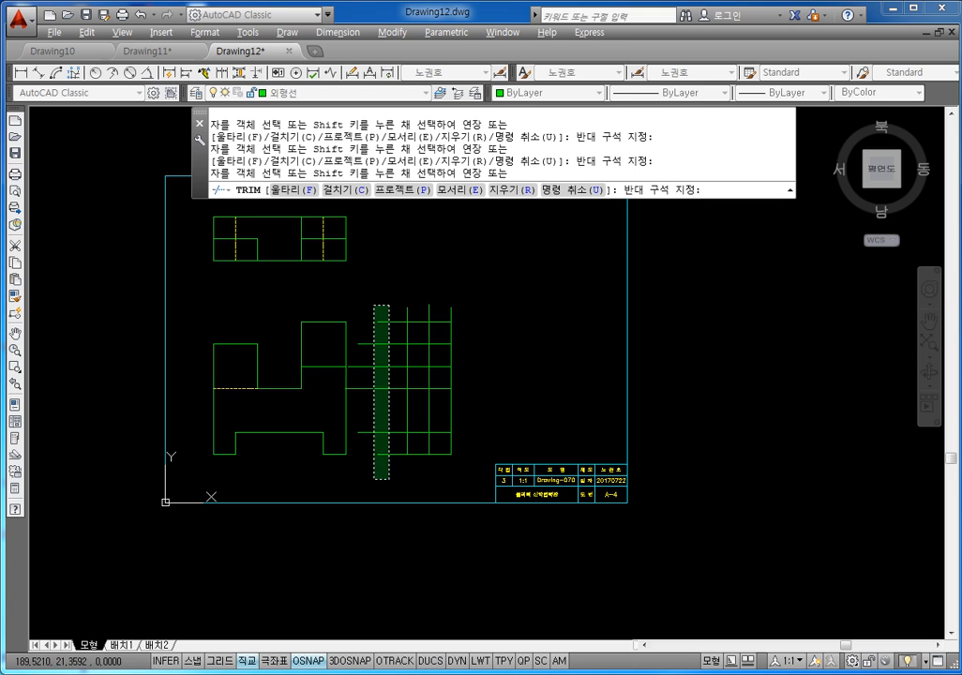
click(375, 476)
click(386, 308)
scroll(352, 451, up, 6)
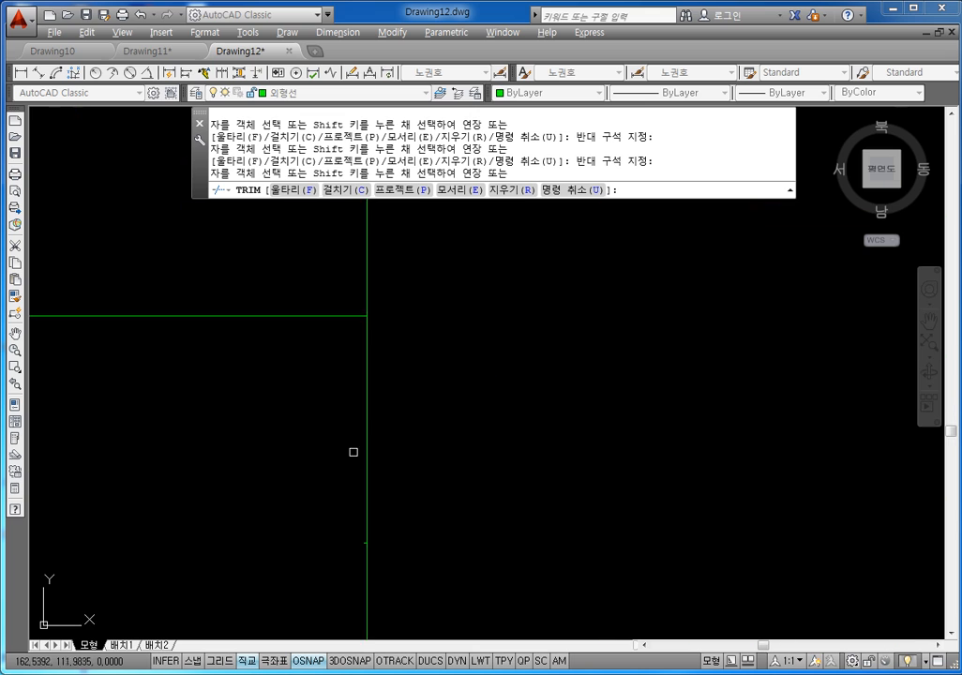
key(Escape)
Step: Erase the tiny leftover line stub at the front view's right edge
click(398, 478)
click(376, 451)
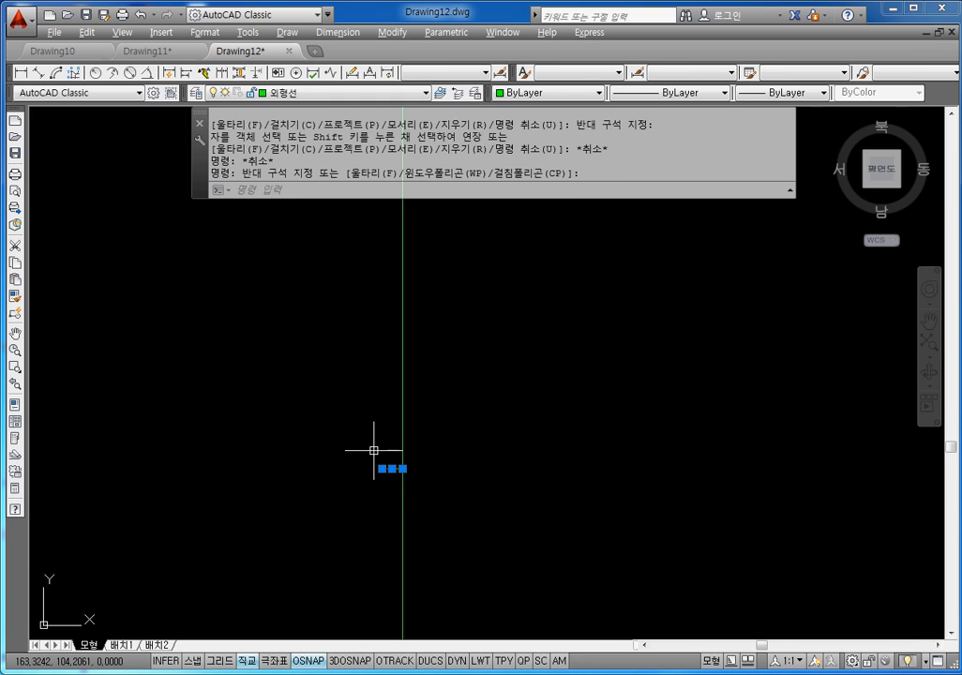
key(Delete)
scroll(469, 422, down, 8)
scroll(491, 383, up, 3)
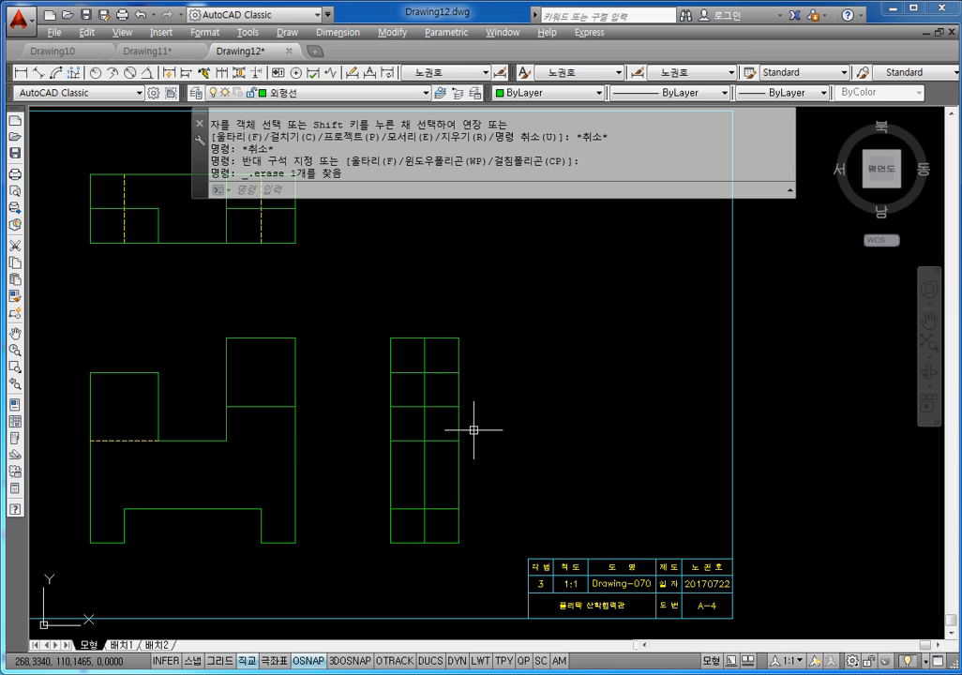
key(Escape)
key(Escape)
key(Escape)
key(Escape)
key(Escape)
text(ㄷㅌ)
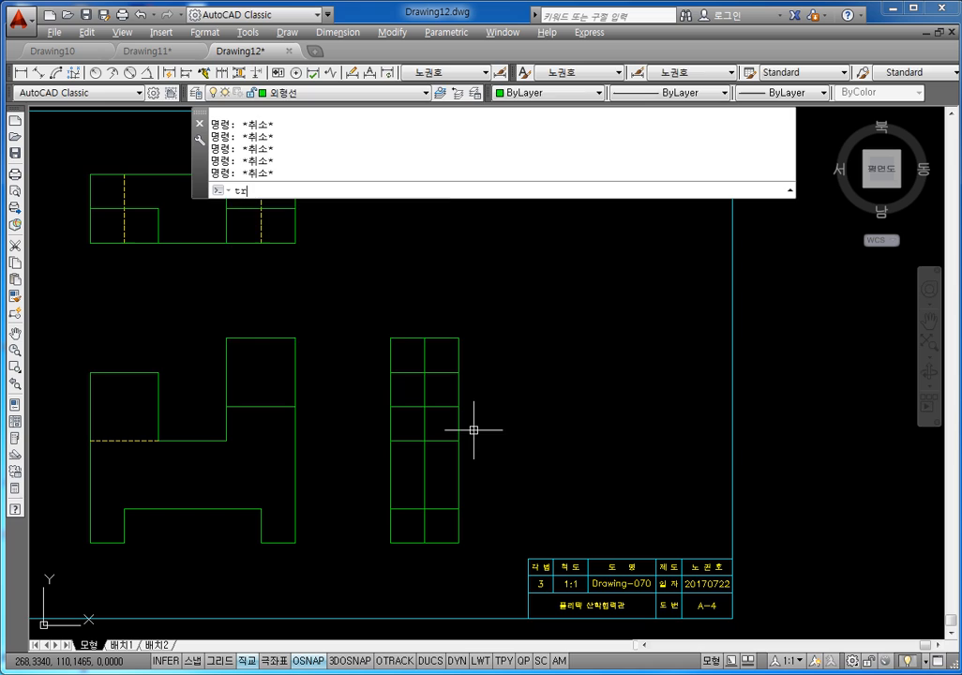
key(Return)
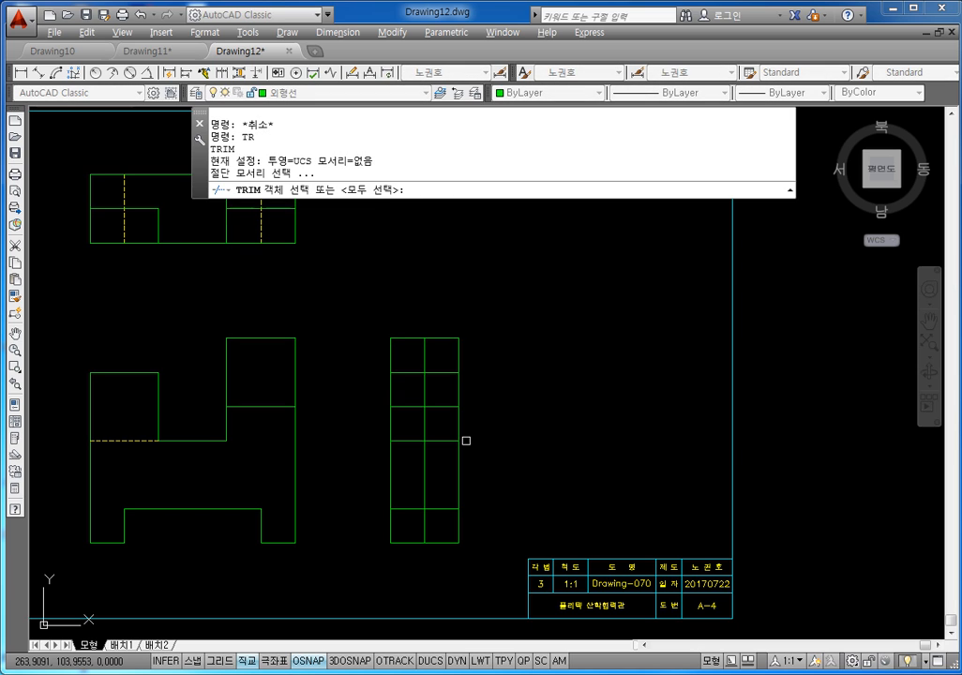
key(Escape)
key(Escape)
Step: Move the side view's horizontal line at the front view's recess floor height to the 숨은선 layer
click(442, 442)
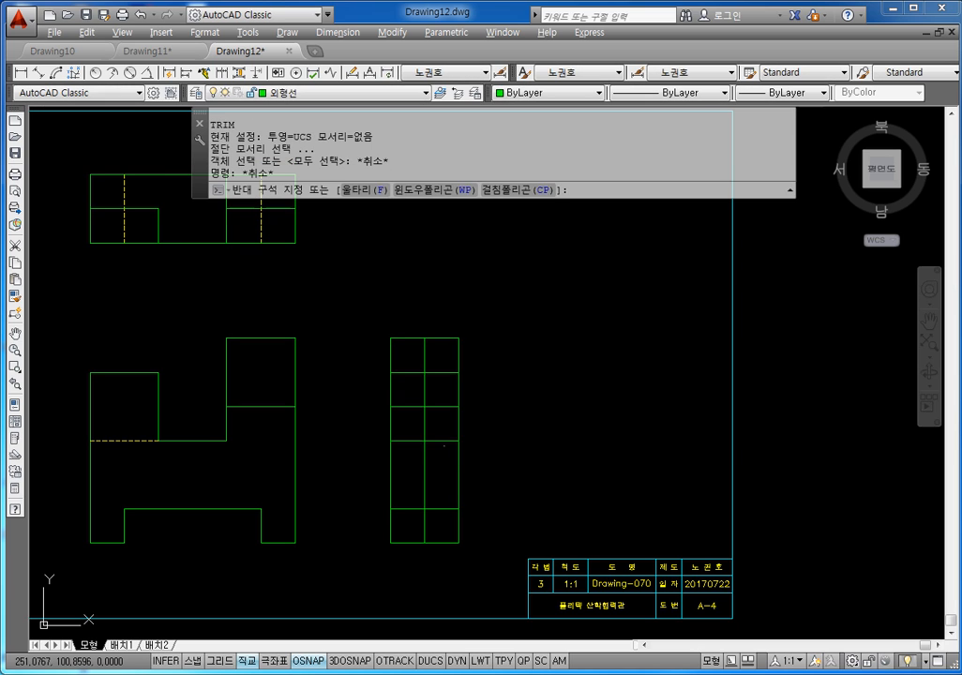
key(Escape)
click(446, 430)
click(444, 450)
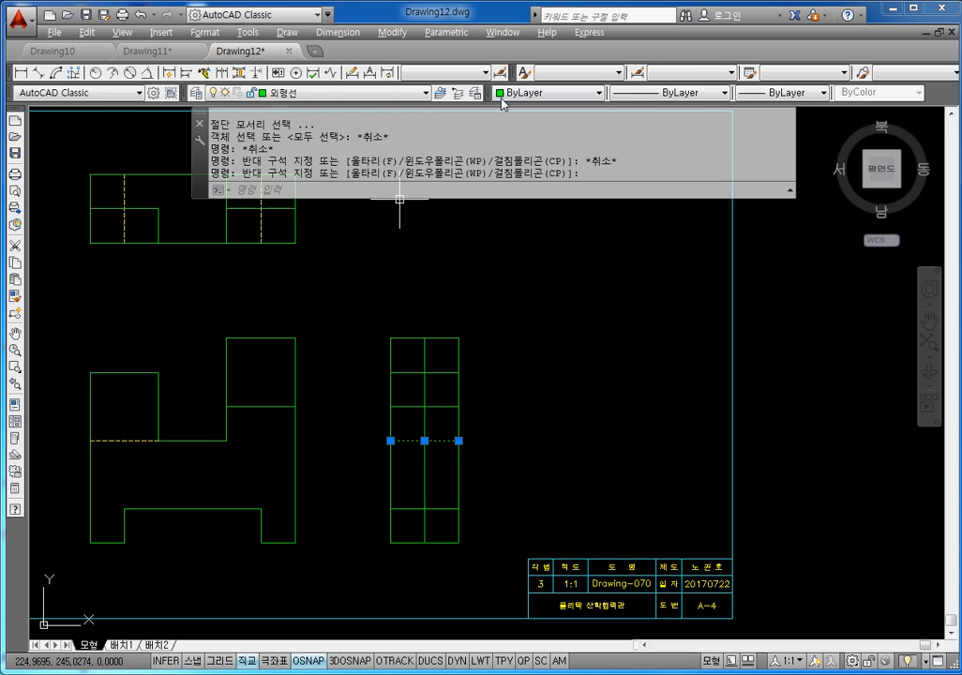
click(348, 97)
click(302, 144)
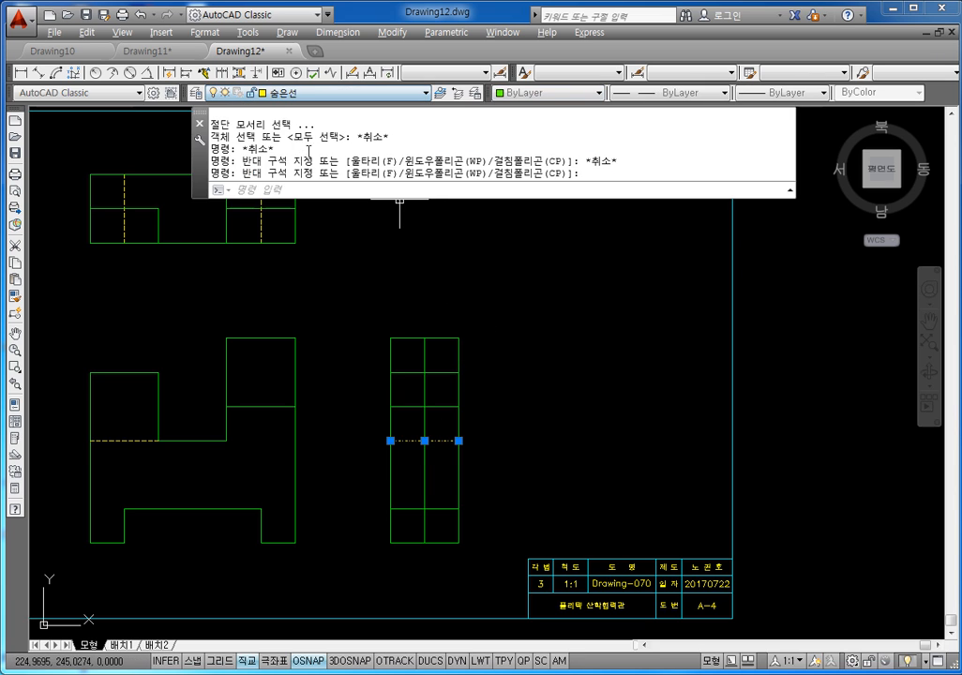
key(Escape)
key(Escape)
key(Escape)
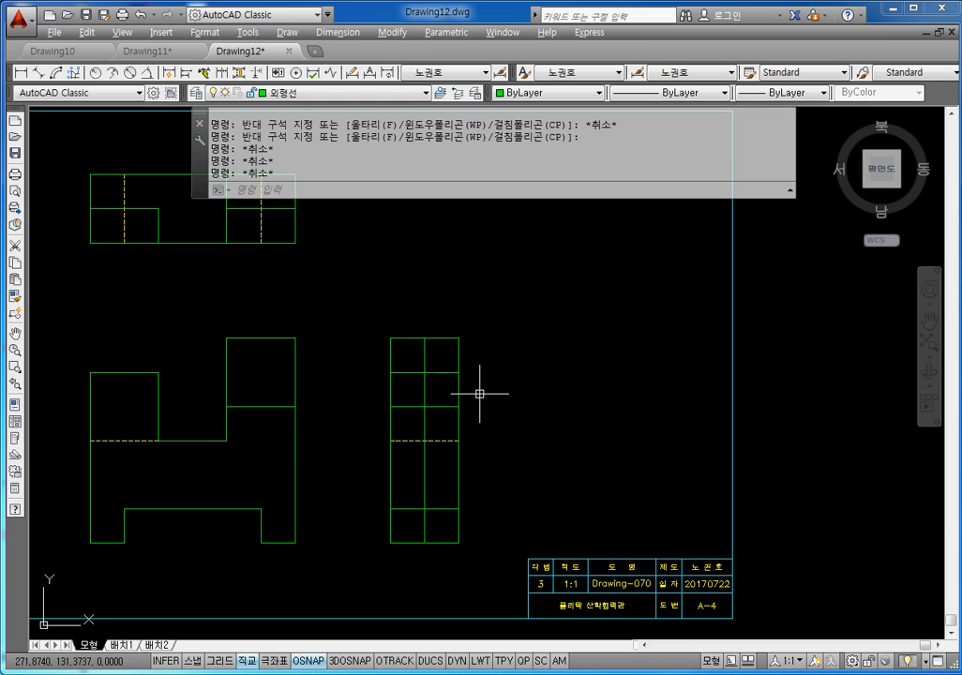
Step: Move the side view's horizontal line at the bottom notch's height to the 숨은선 layer
middle_drag(479, 394, 479, 363)
click(436, 461)
click(435, 486)
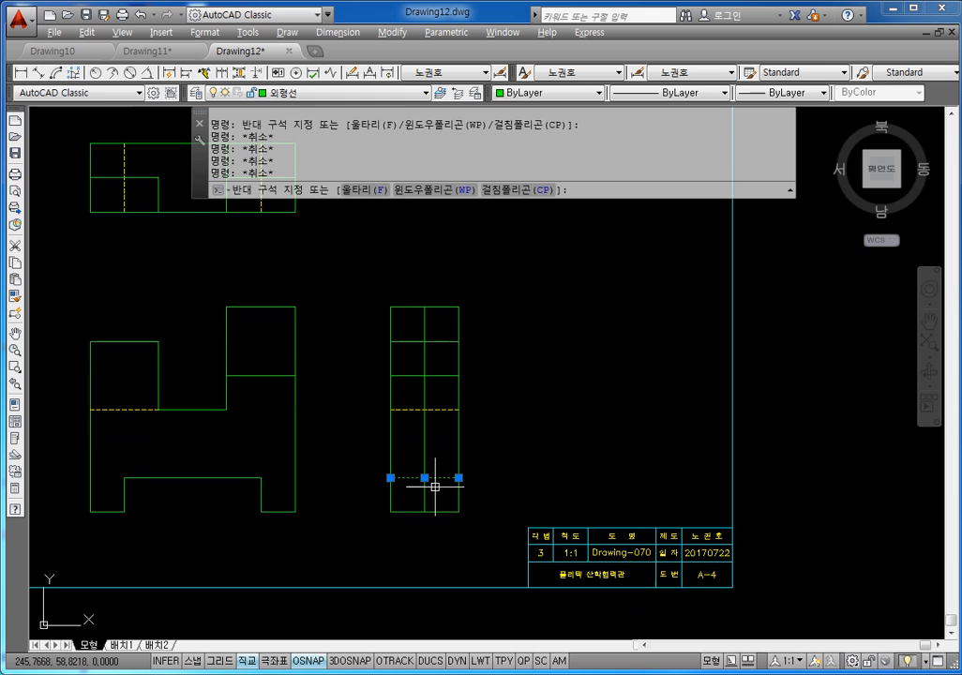
click(323, 92)
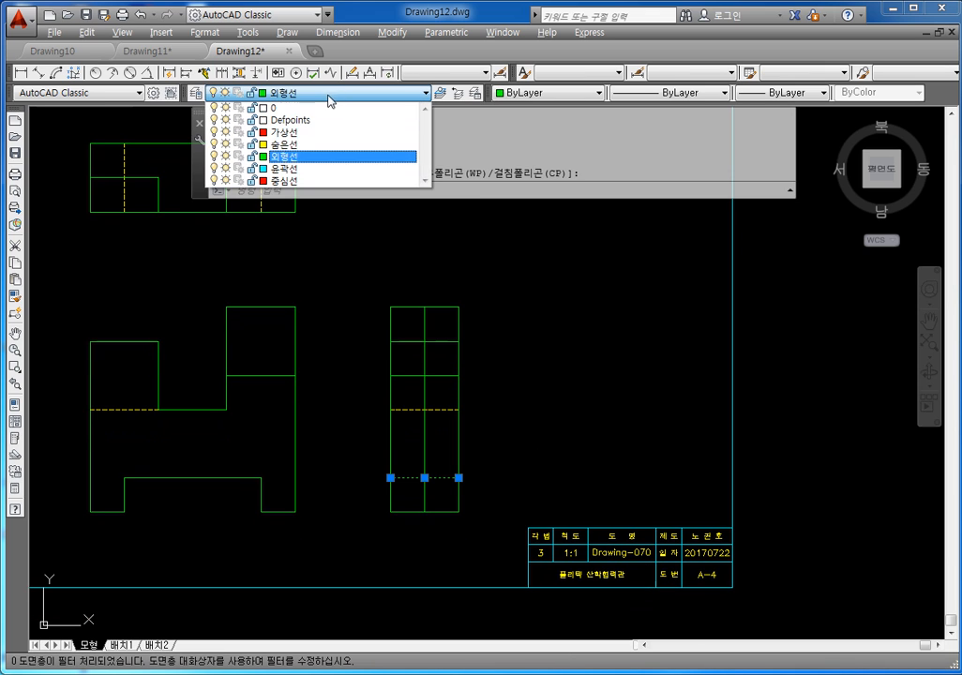
click(311, 145)
key(Escape)
key(Escape)
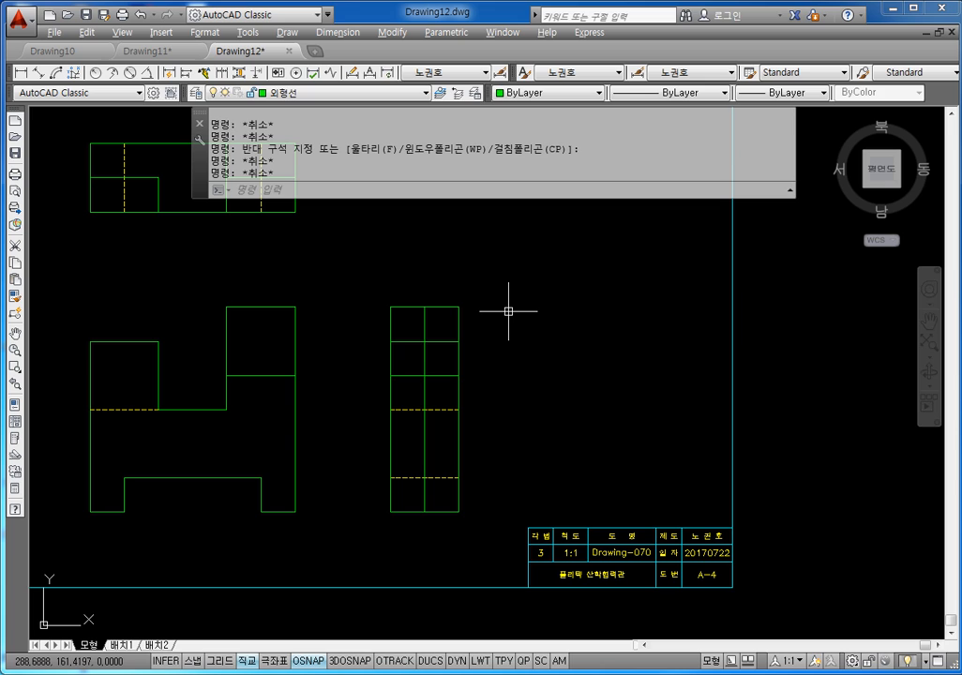
key(Escape)
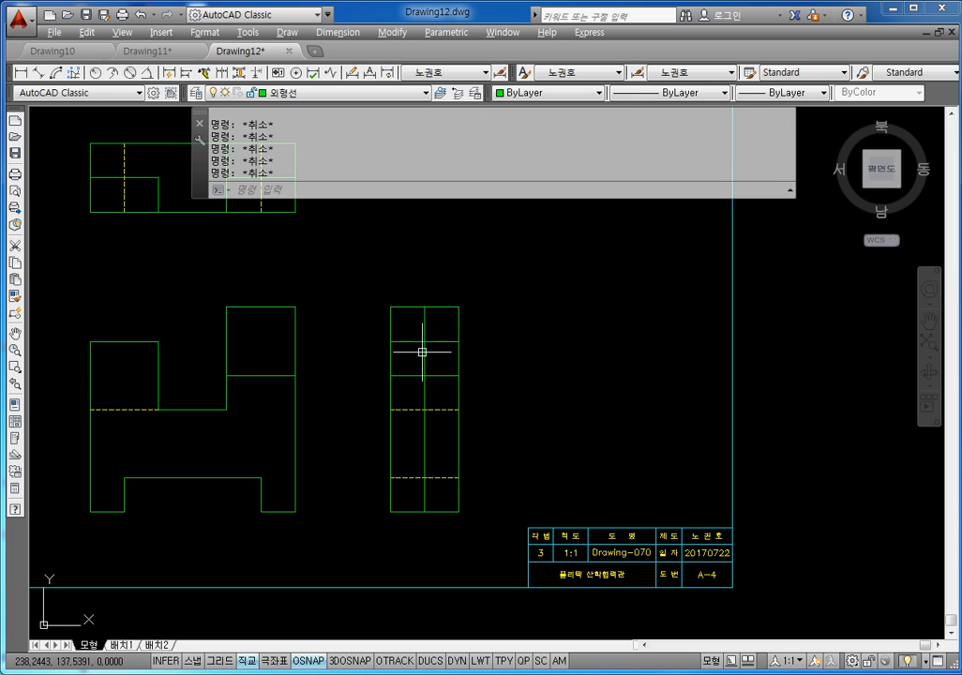
Step: Trim away the left half of the side view's horizontal line at the front view's left block top height
text(tr)
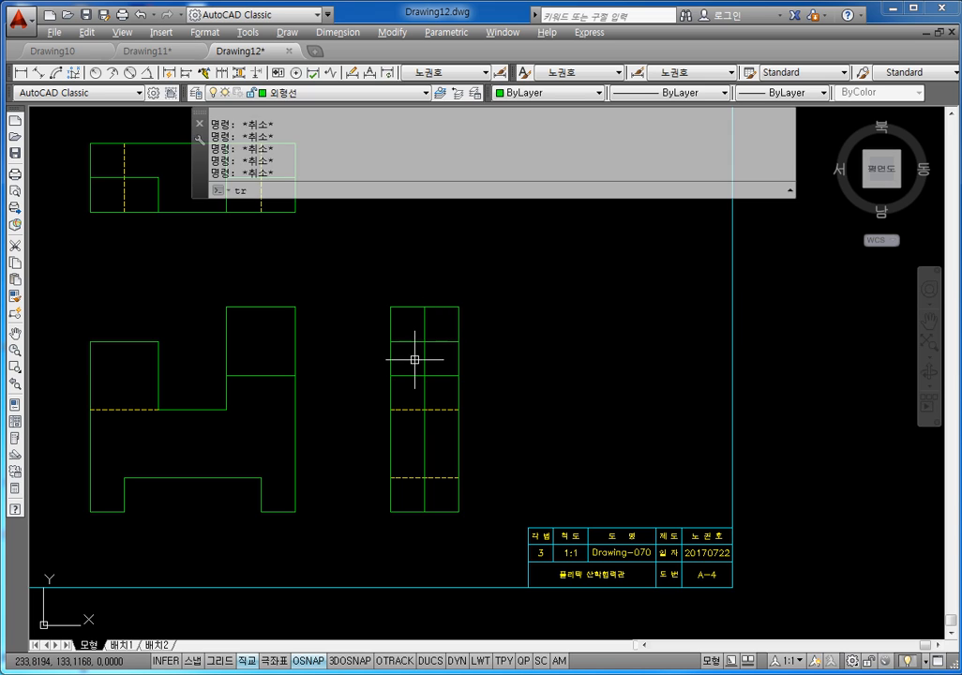
key(Return)
click(414, 345)
click(407, 352)
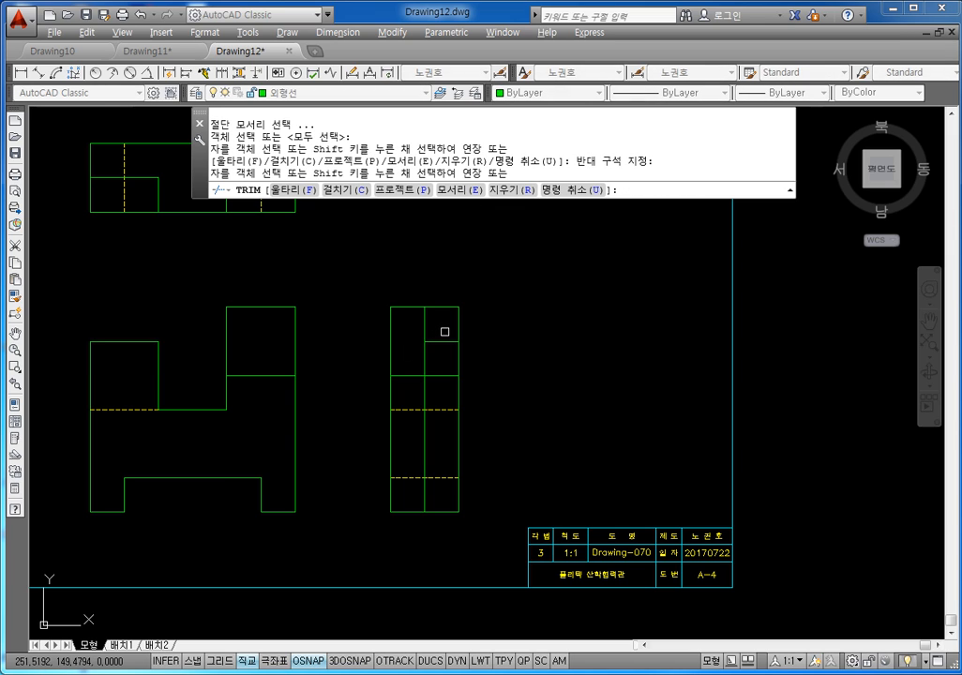
Step: Move the side view's short horizontal line at the front view's left block top height to a dashed hidden-line layer
click(444, 331)
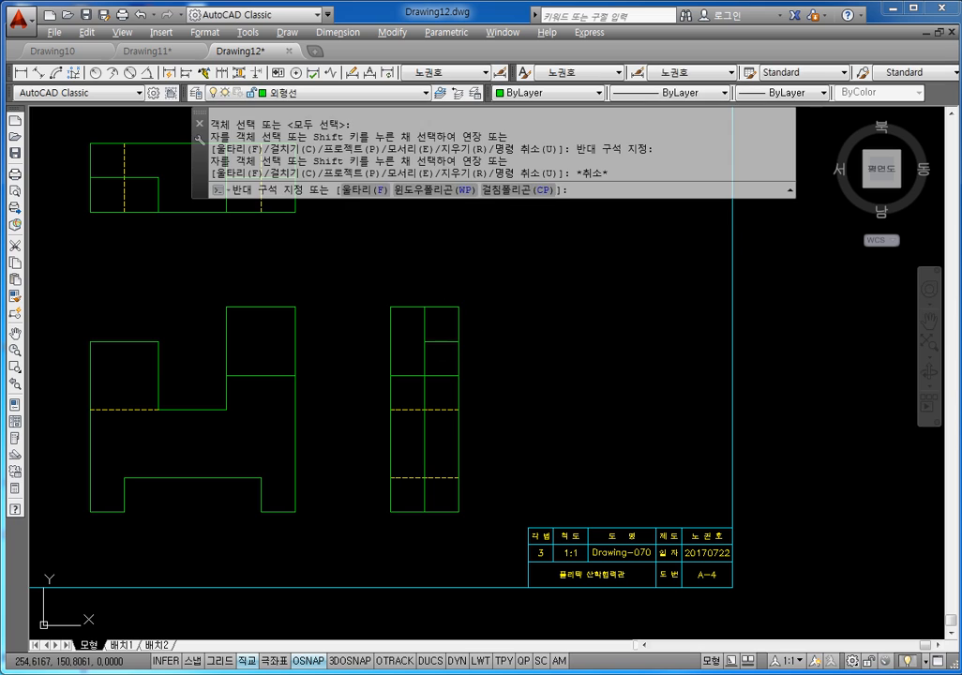
key(Escape)
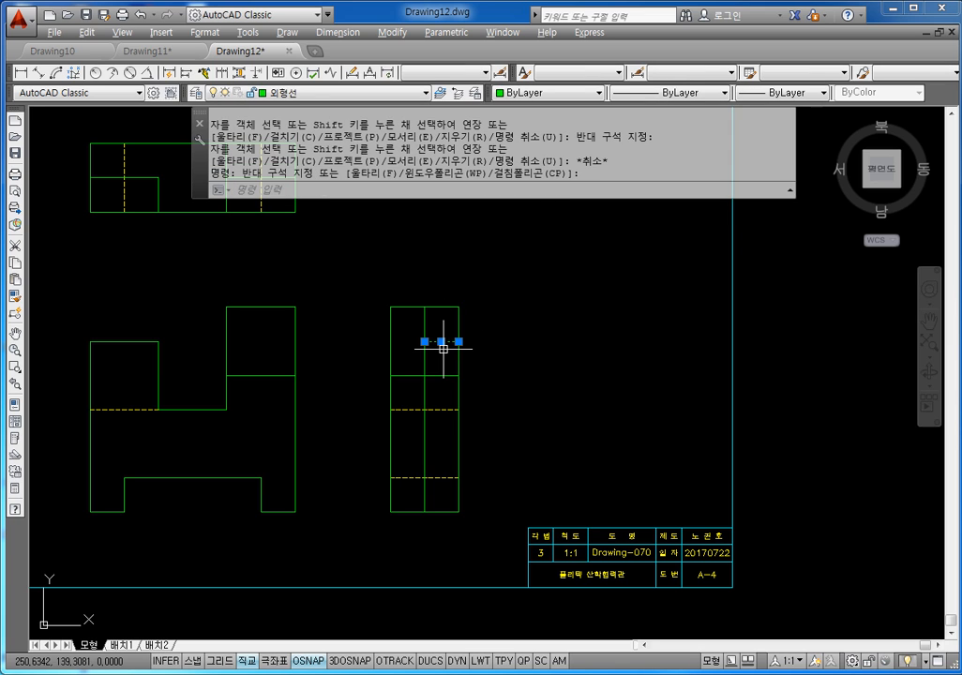
click(354, 93)
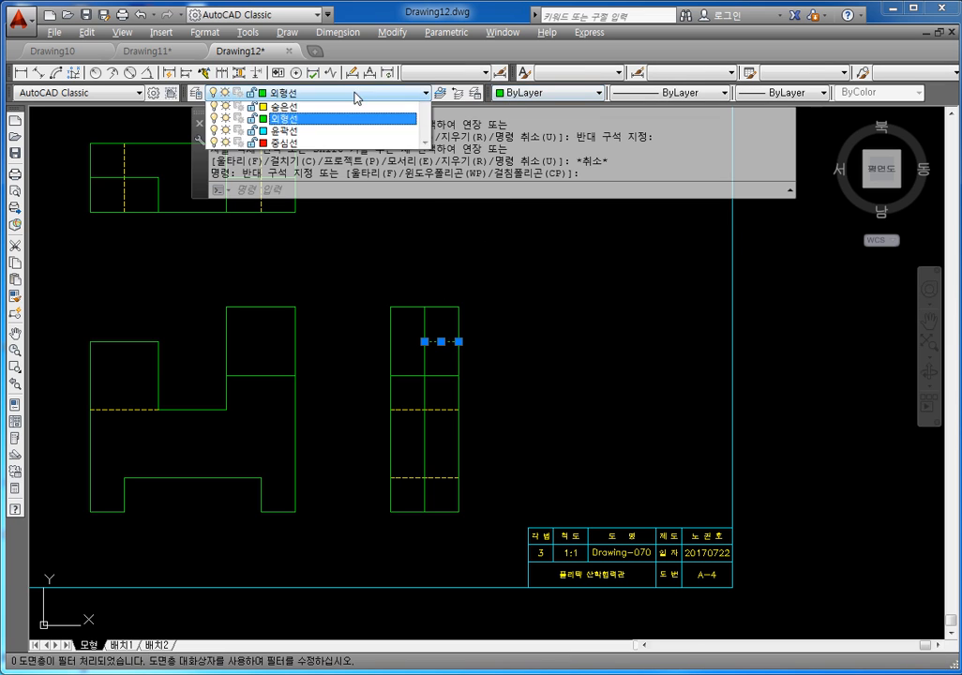
click(281, 144)
key(Escape)
key(Escape)
key(Escape)
key(Escape)
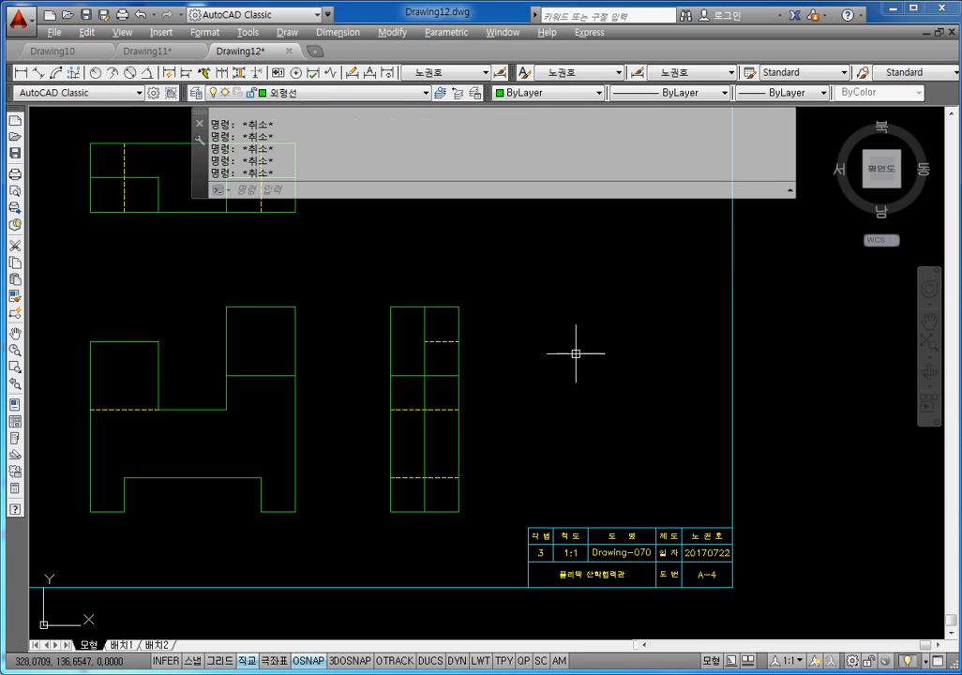
Step: Trim away the right half of the side view's solid horizontal line at the height of the front view's right block step
text(tr)
key(Return)
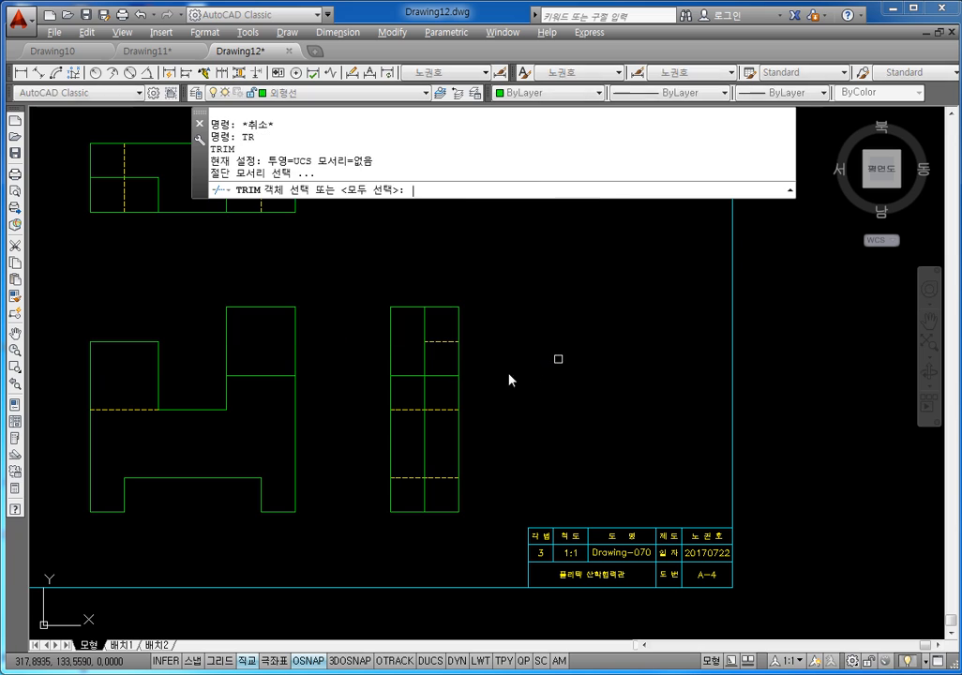
click(446, 373)
click(442, 391)
key(Escape)
key(Escape)
key(Escape)
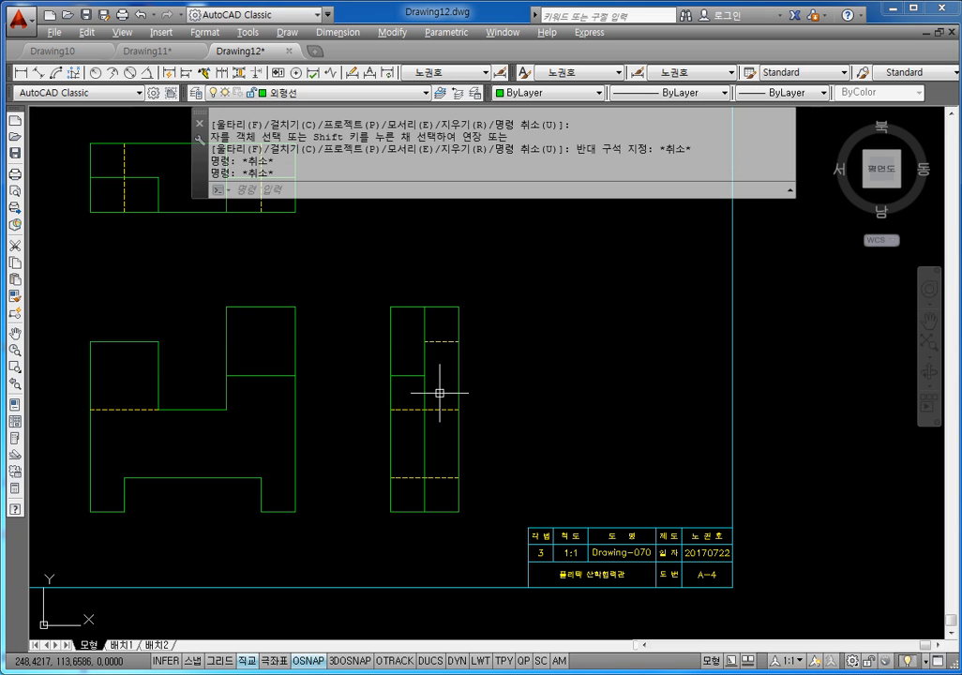
Step: Trim the side view's vertical middle line below the remaining solid half-width horizontal line, using that line as the cutting edge
text(tr)
key(Return)
click(409, 369)
click(401, 388)
key(Return)
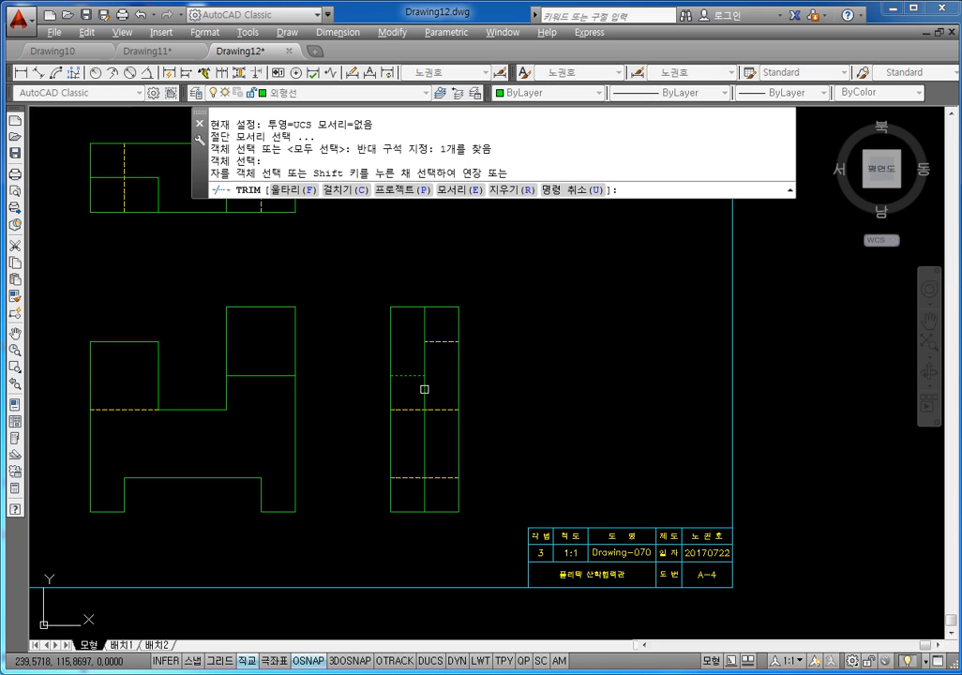
click(423, 388)
key(Escape)
key(Escape)
key(Escape)
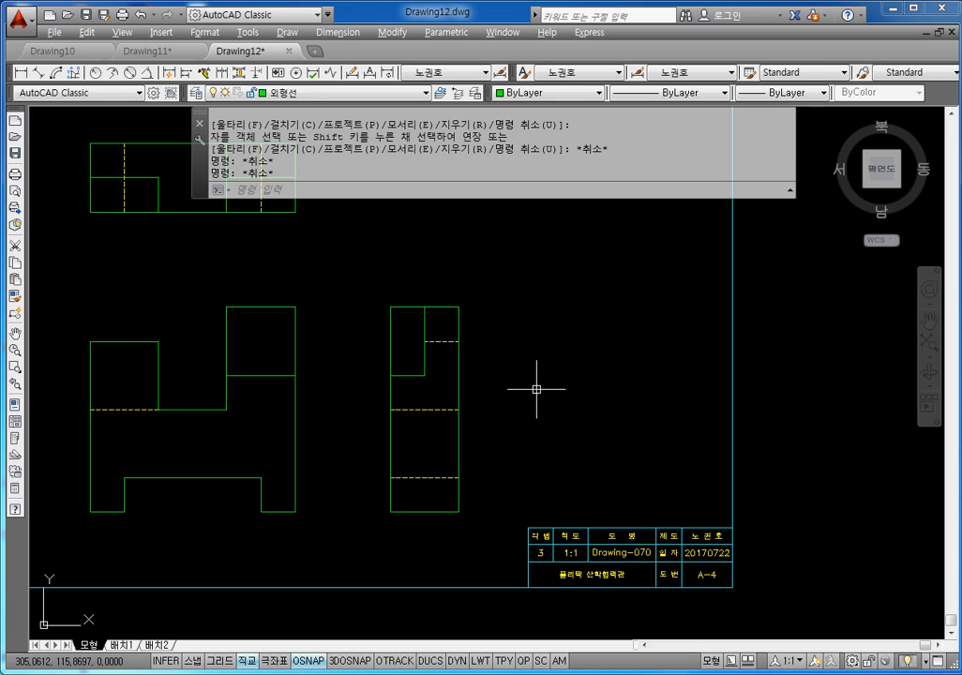
key(Escape)
key(Escape)
key(Escape)
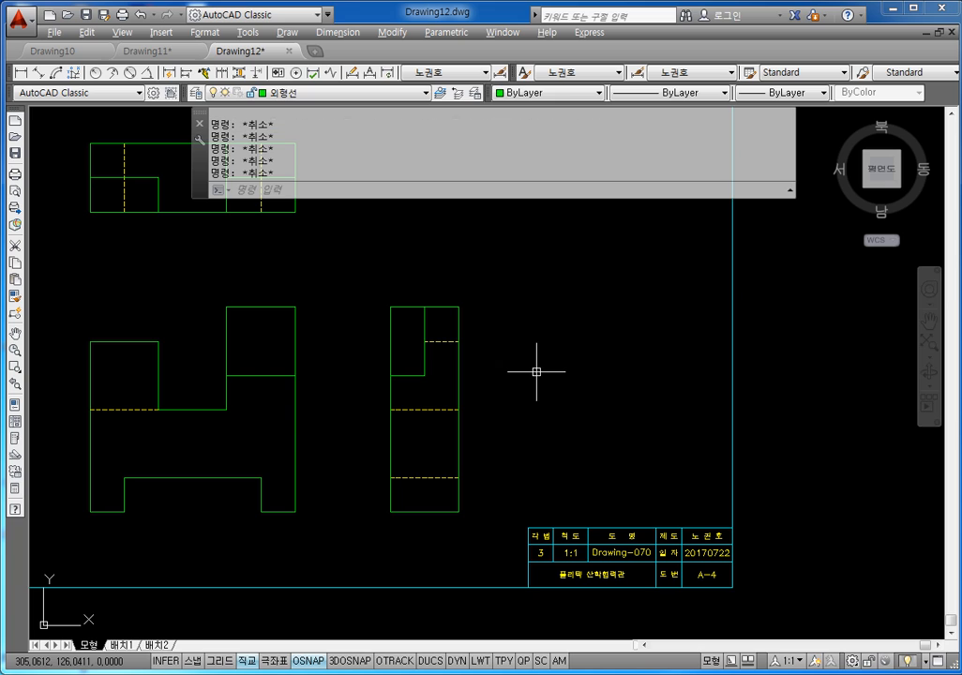
Step: Draw a horizontal line from the short upper hidden line's inner end across the side view and past its left edge
text(l)
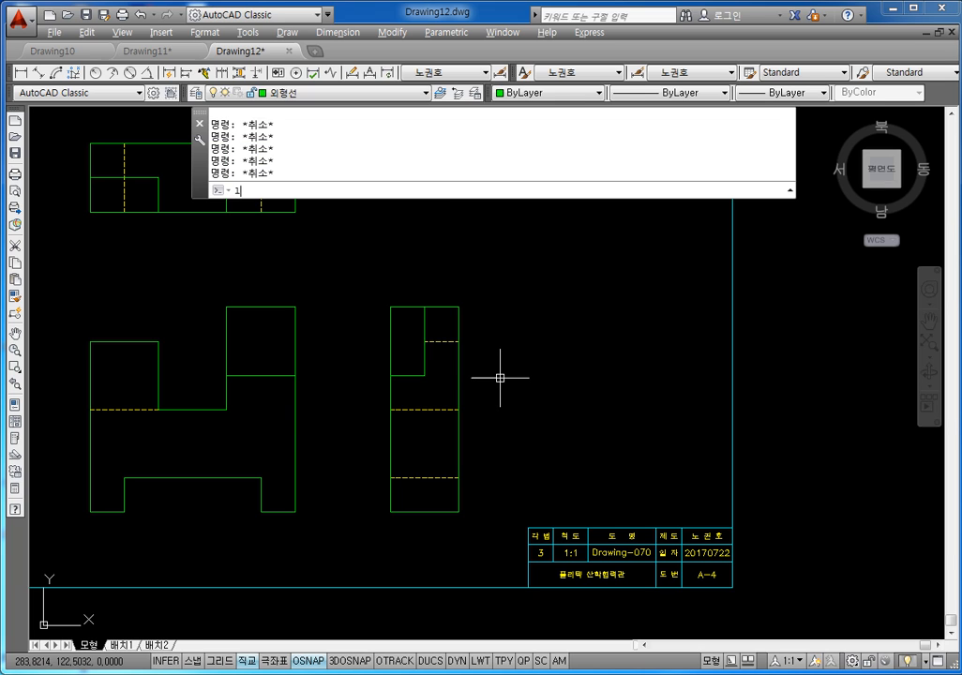
key(Escape)
text(l)
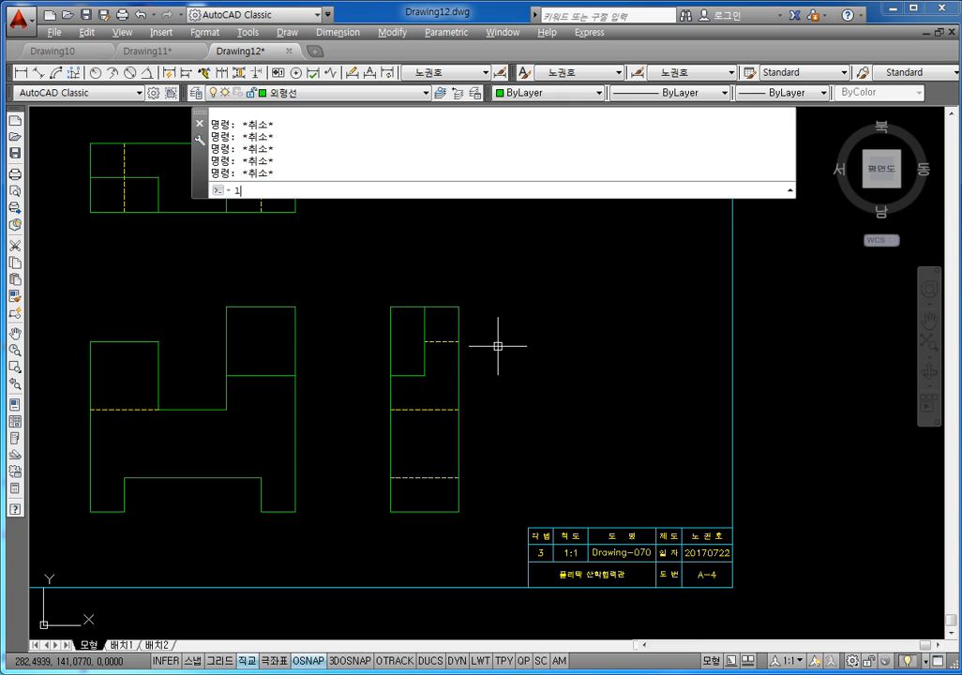
key(Return)
click(425, 341)
click(363, 349)
key(Escape)
key(Escape)
key(Escape)
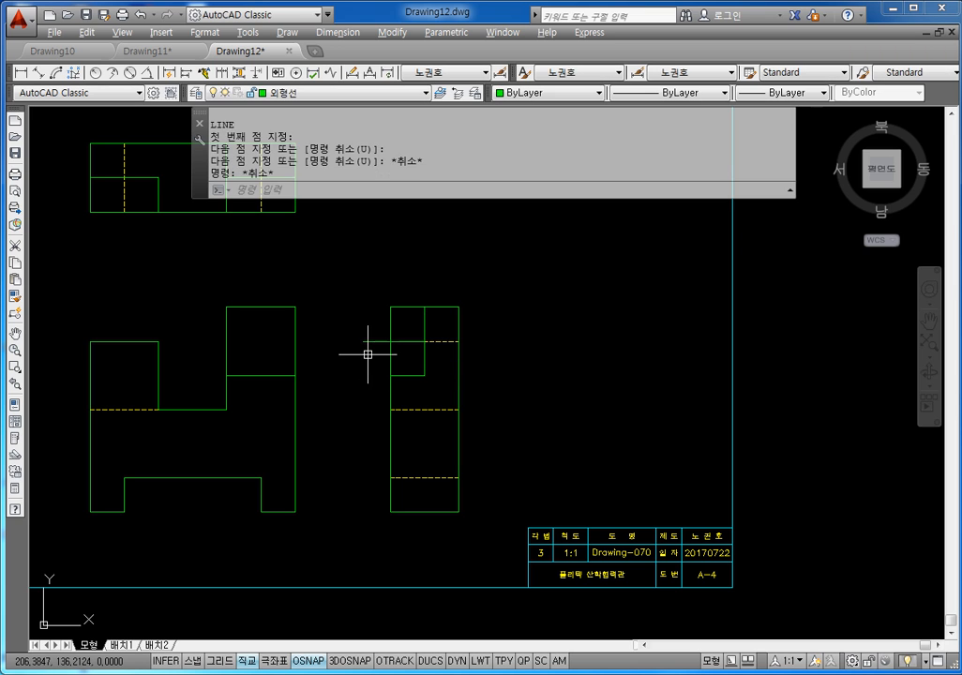
Step: Trim the side view's upper-left corner above the new horizontal line and cut off the part overhanging the left edge
text(tr)
key(Return)
key(Return)
click(407, 313)
click(365, 353)
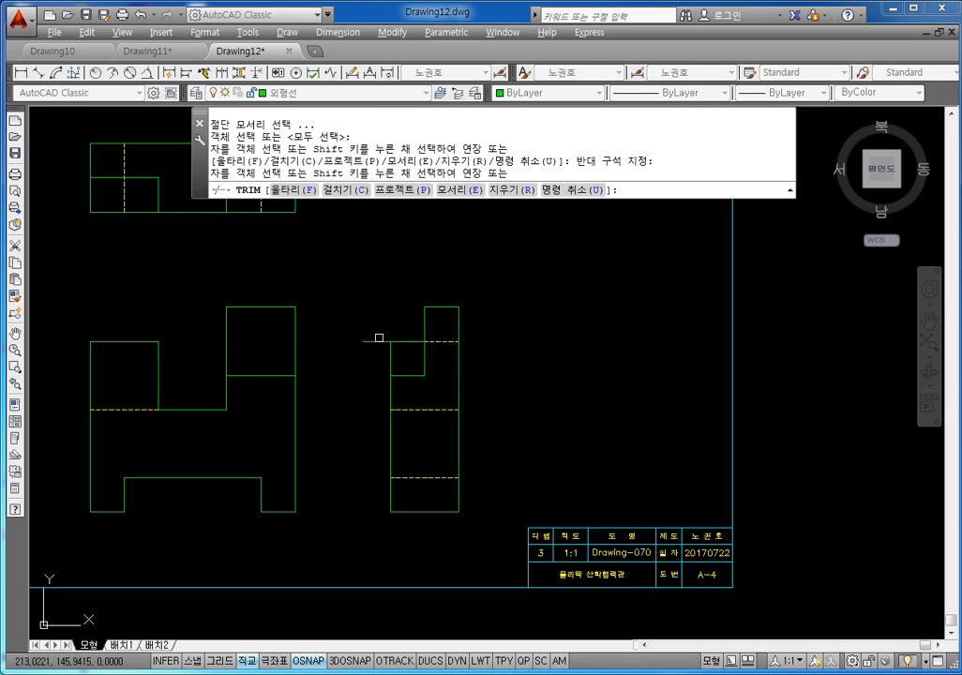
key(Escape)
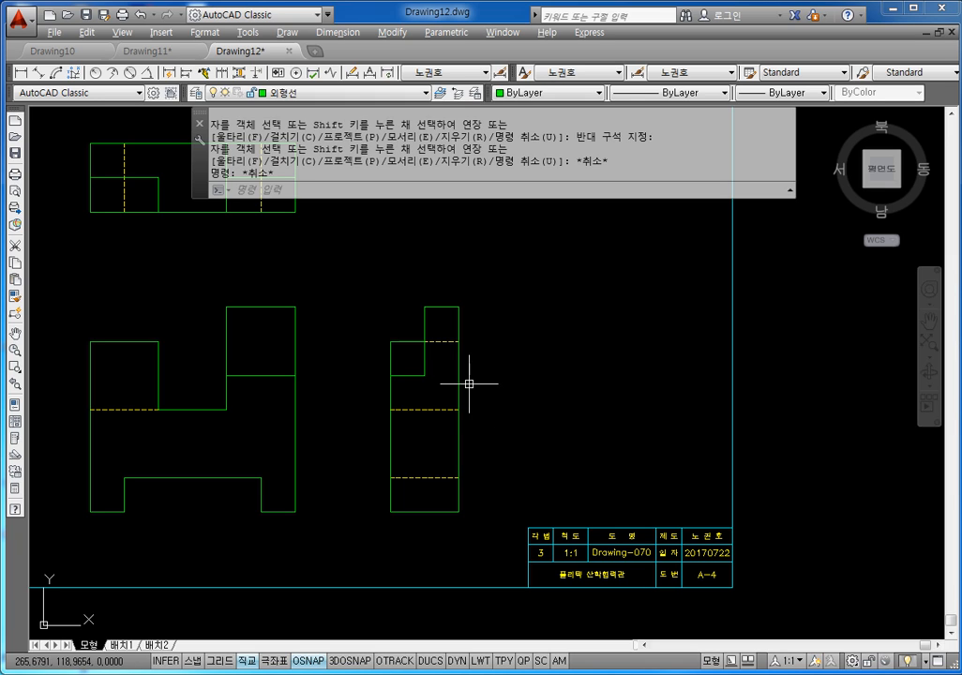
key(Escape)
key(Escape)
key(Escape)
key(Escape)
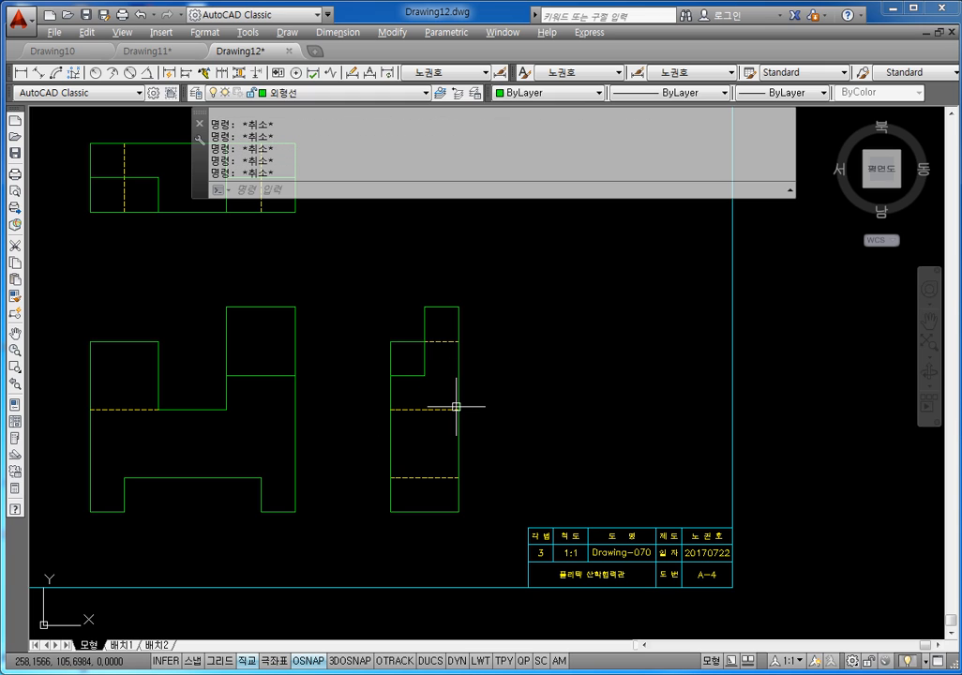
Step: Draw a vertical line in the side view from the small square's lower-right corner down to the middle hidden line
text(l)
key(Return)
click(425, 342)
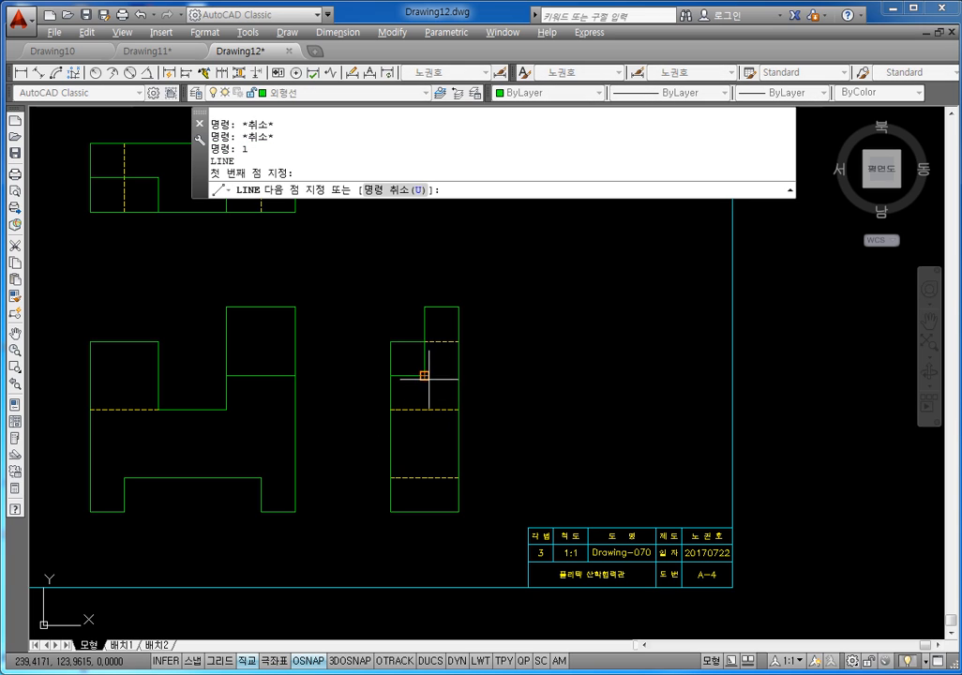
click(425, 409)
key(Escape)
key(Escape)
Step: Move the new short vertical line in the side view to the 숨은선 layer
click(442, 398)
click(415, 388)
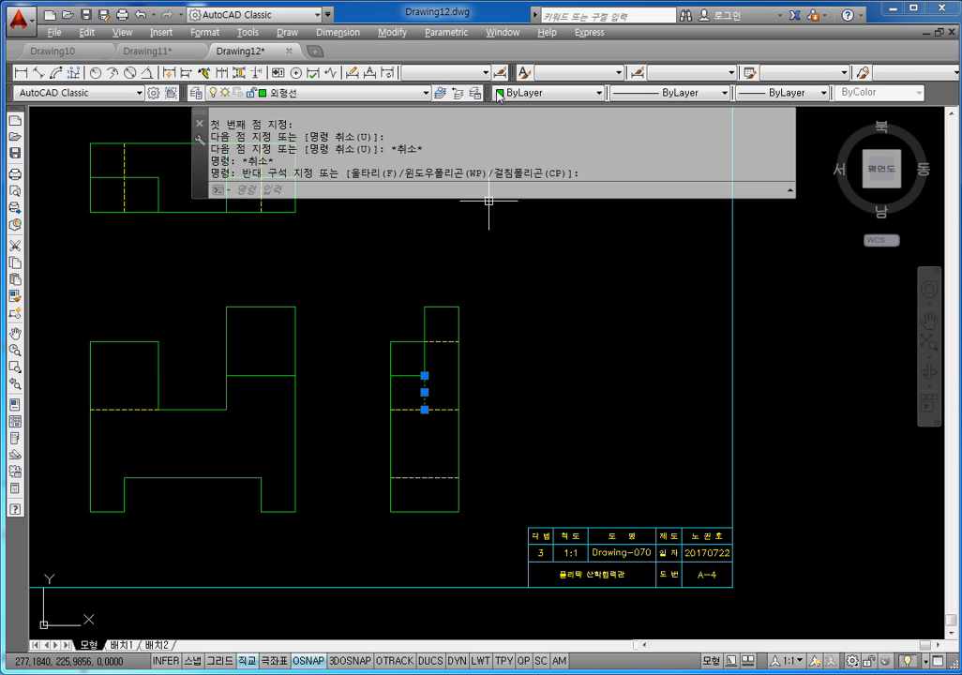
click(413, 93)
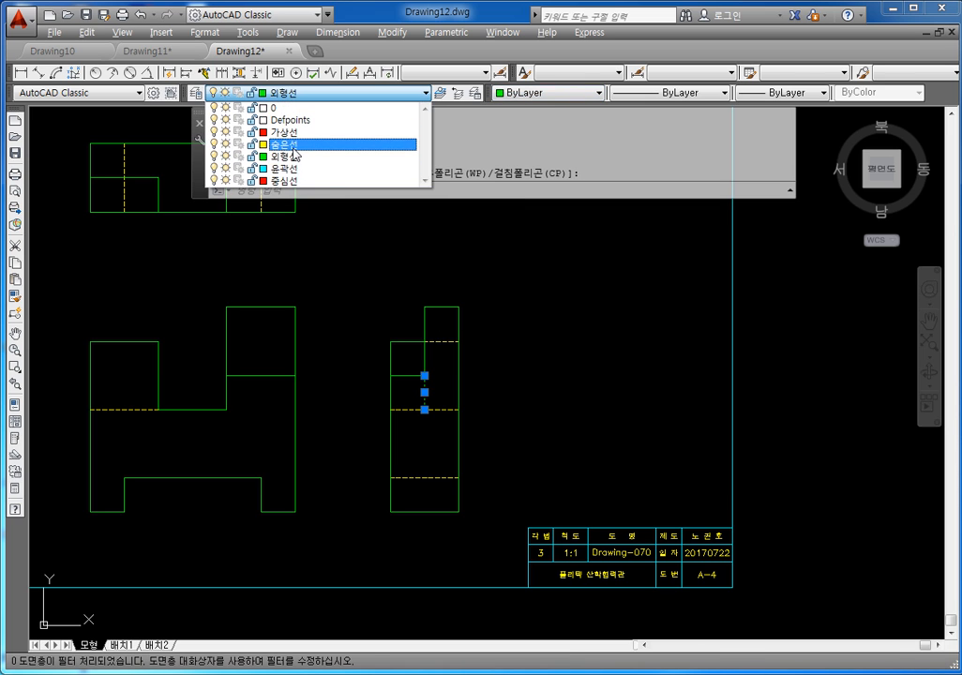
click(310, 144)
key(Escape)
Step: Erase the short horizontal hidden line in the upper right part of the side view
click(450, 330)
click(440, 361)
key(Delete)
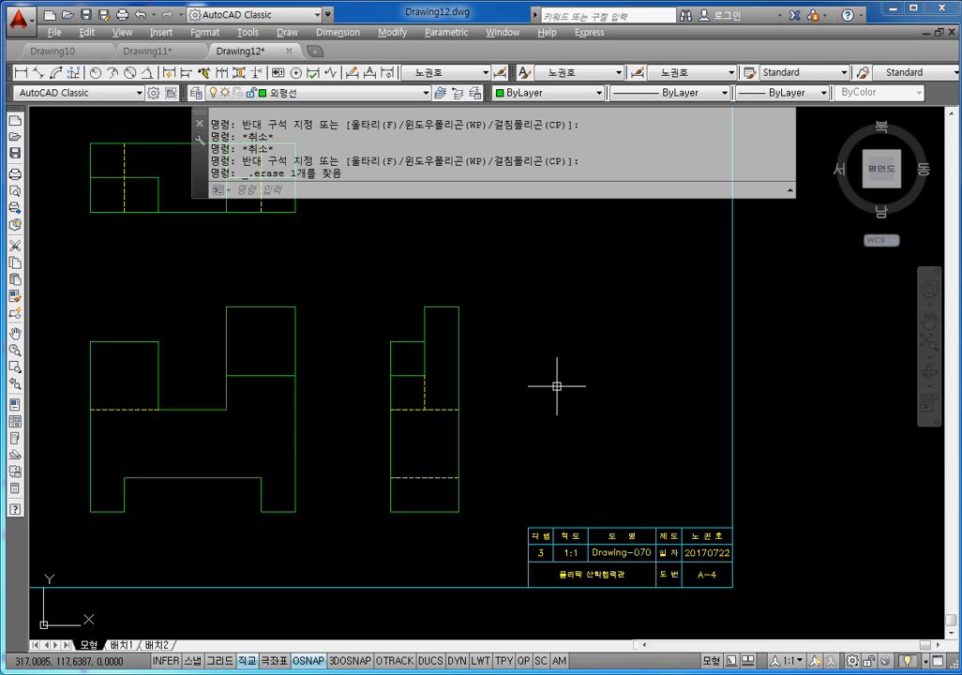
key(Escape)
key(Escape)
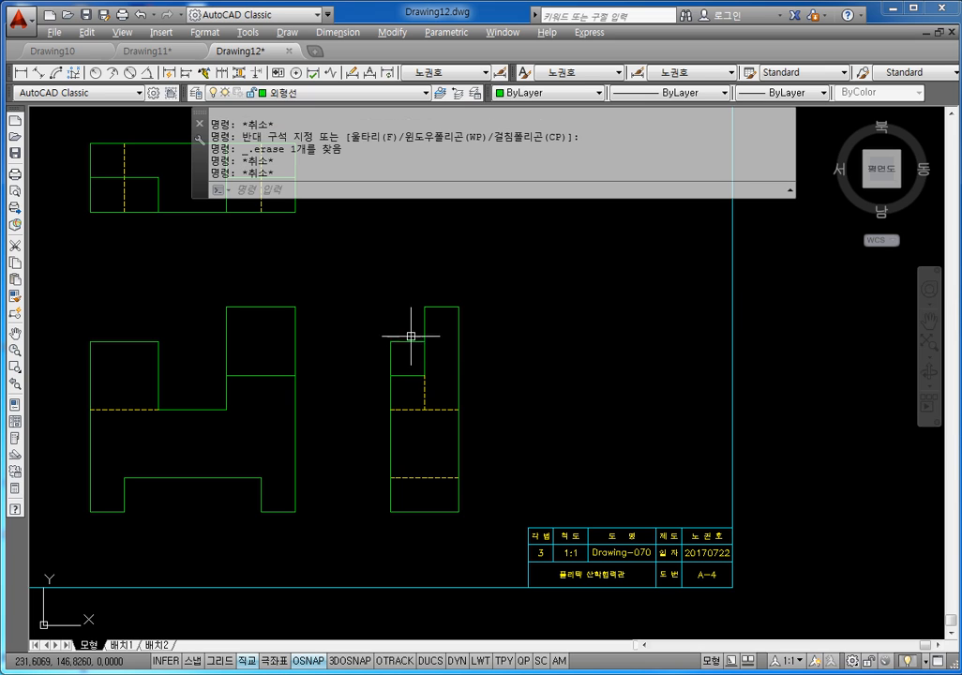
Step: Examine the side view's stepped block against the corresponding parts of the top view and the whole drawing sheet
click(411, 335)
click(388, 377)
key(Escape)
middle_drag(386, 298, 423, 357)
key(Escape)
middle_drag(237, 241, 252, 260)
key(Escape)
click(227, 249)
key(Escape)
click(169, 231)
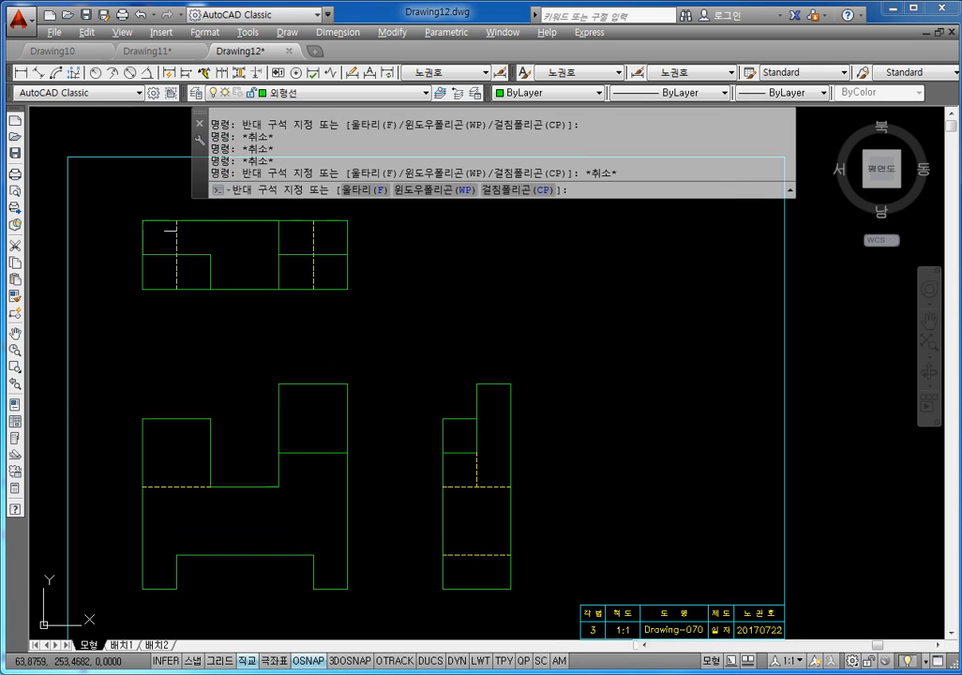
click(240, 236)
key(Escape)
middle_drag(422, 354, 383, 292)
middle_drag(444, 386, 453, 373)
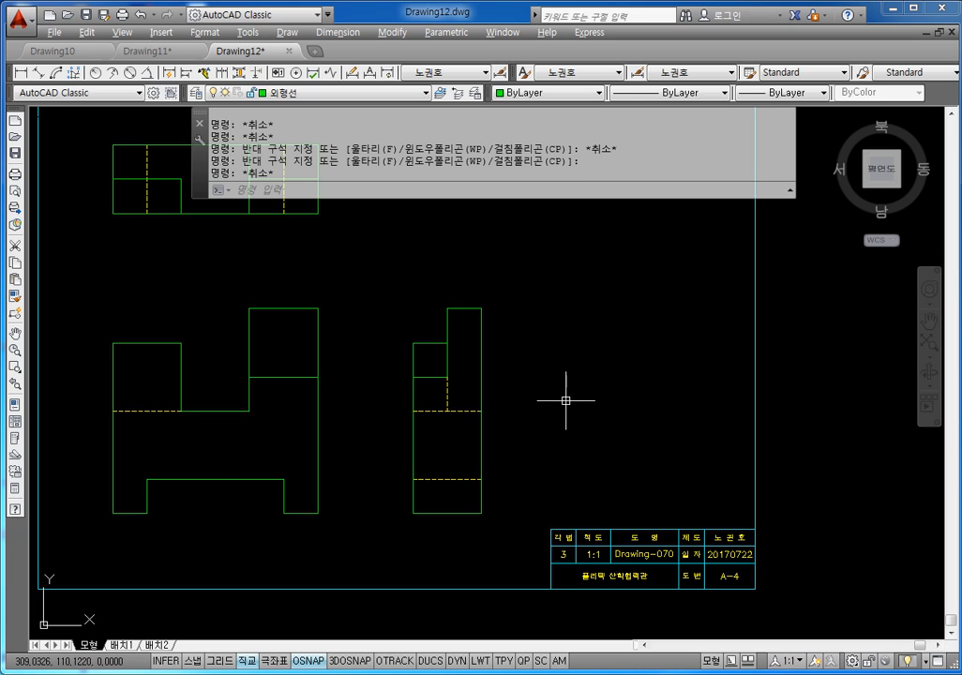
scroll(544, 396, down, 3)
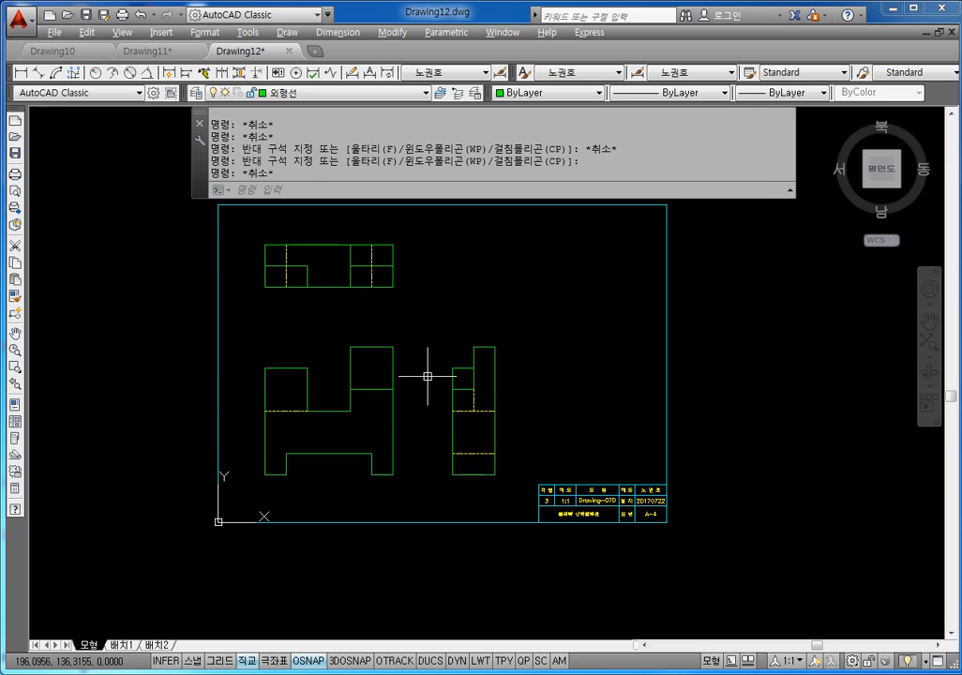
scroll(428, 376, up, 2)
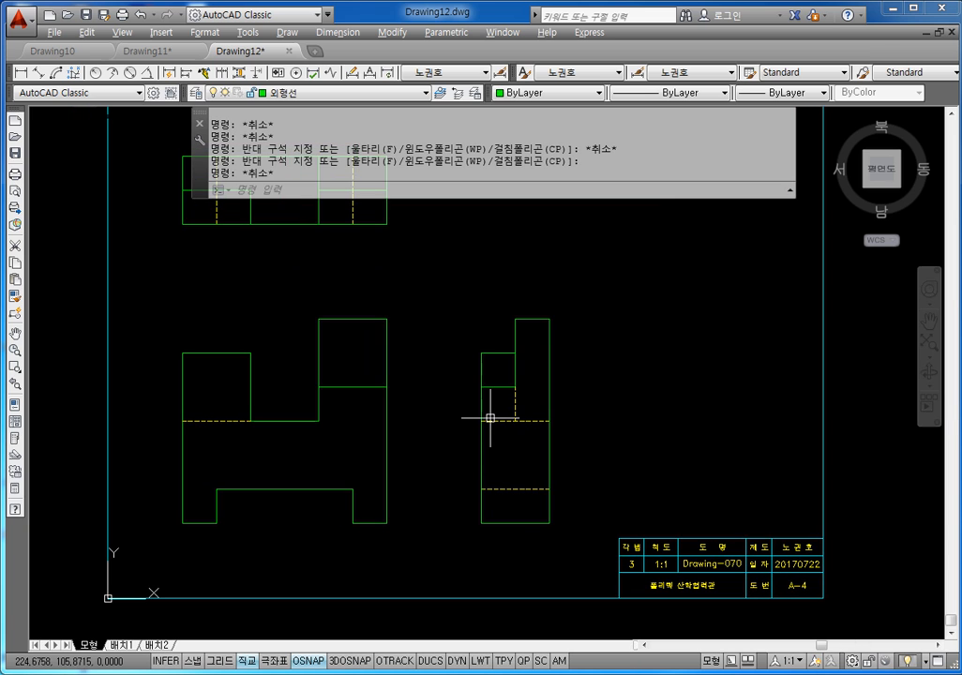
Step: Add a linear dimension for the width of the front view's left leg, placed below the base
key(Escape)
key(Escape)
key(Escape)
key(Escape)
click(20, 72)
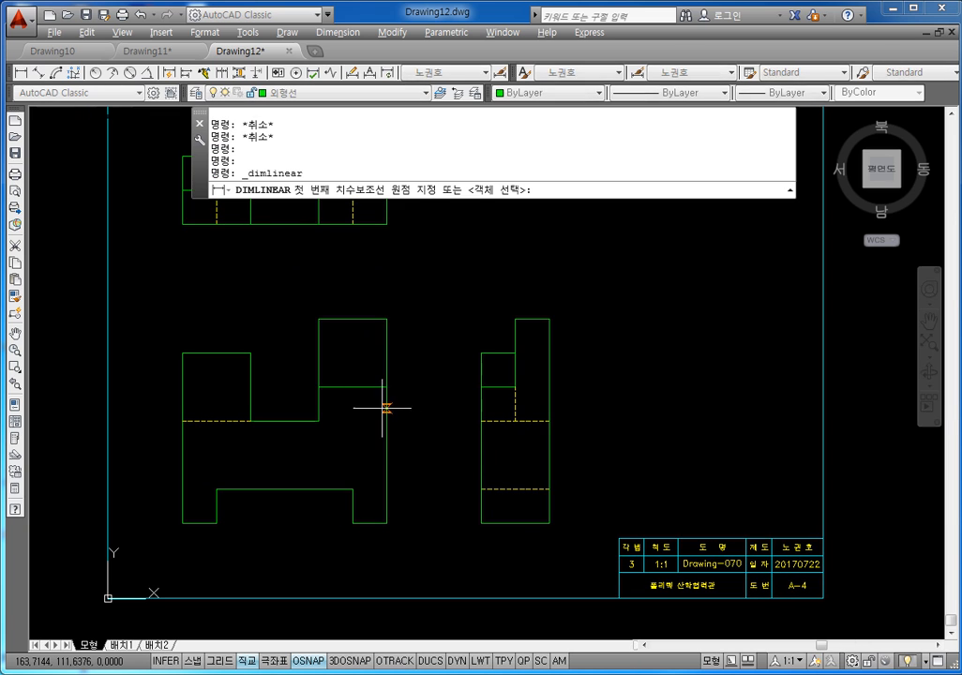
middle_drag(387, 405, 404, 398)
click(203, 503)
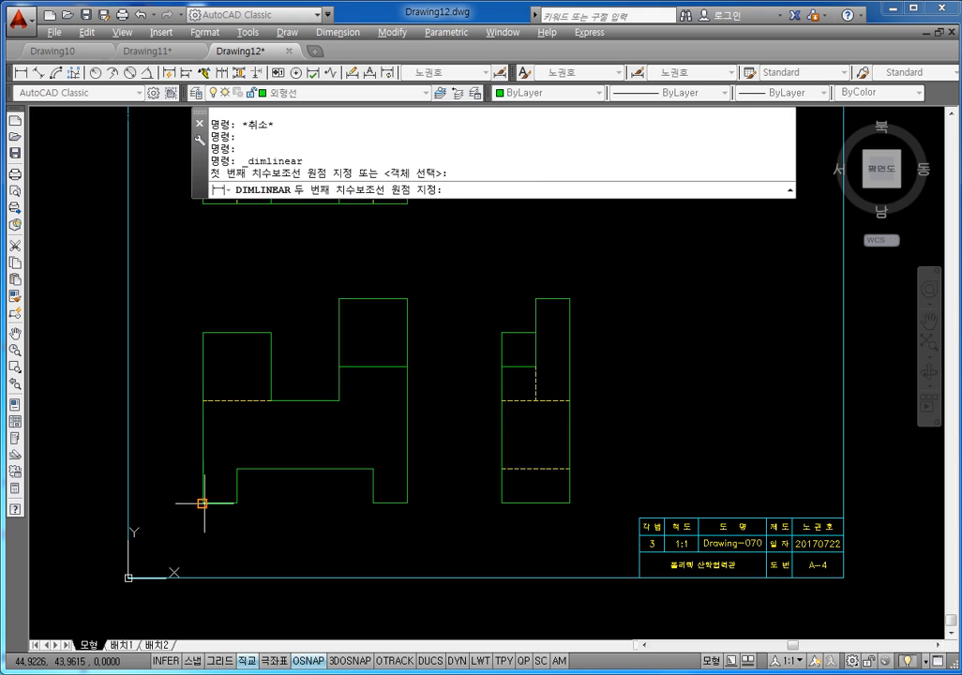
click(236, 502)
click(235, 530)
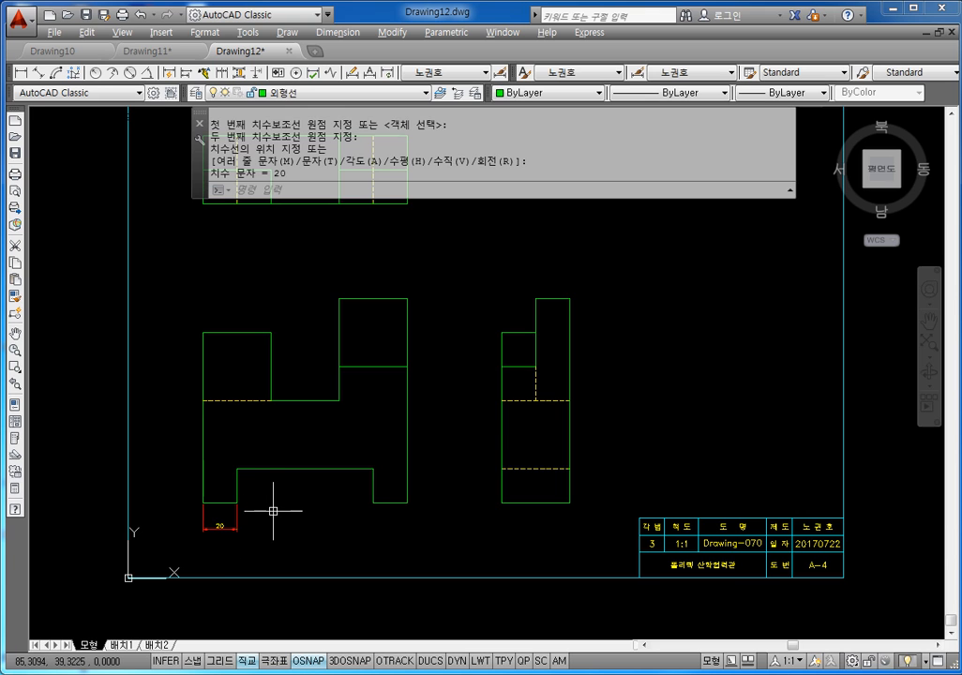
key(Return)
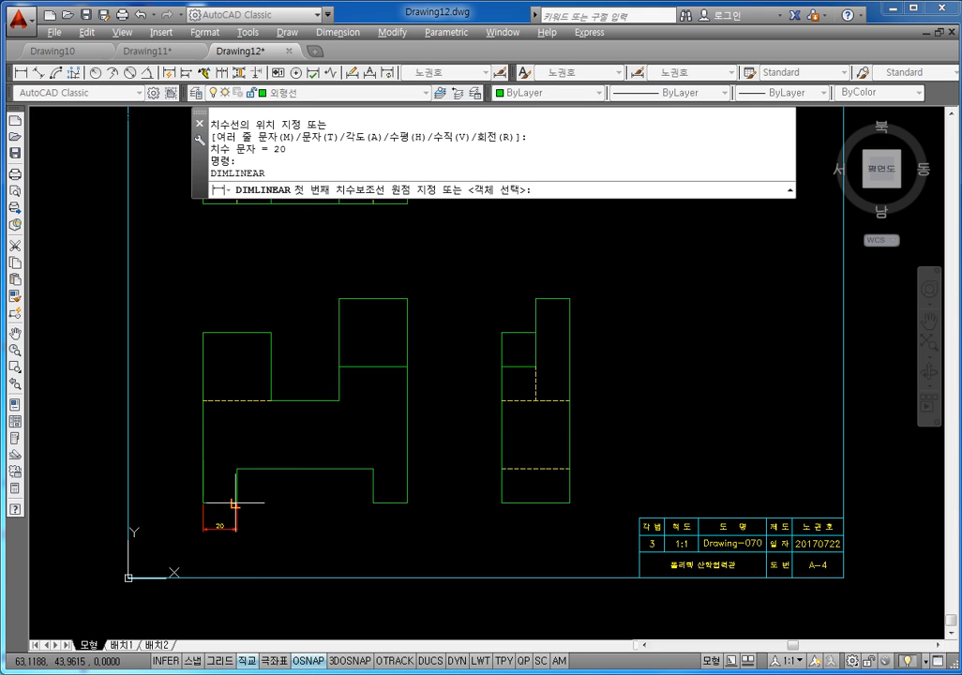
click(233, 504)
click(373, 503)
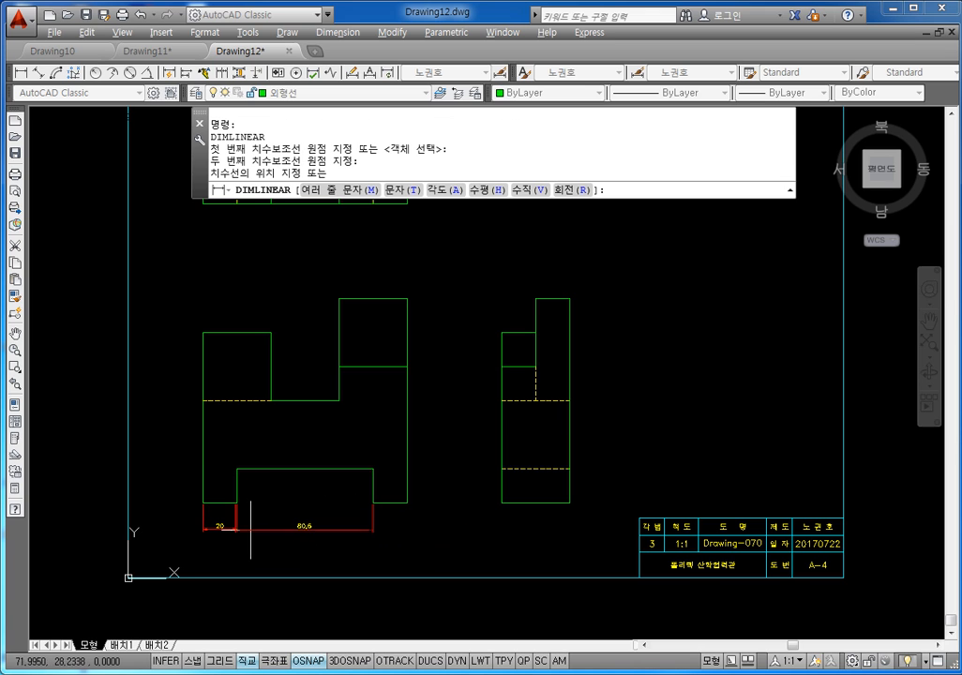
key(Escape)
key(Escape)
Step: Dimension the width of the front view's bottom notch, aligning it with the left leg's dimension
scroll(268, 484, up, 5)
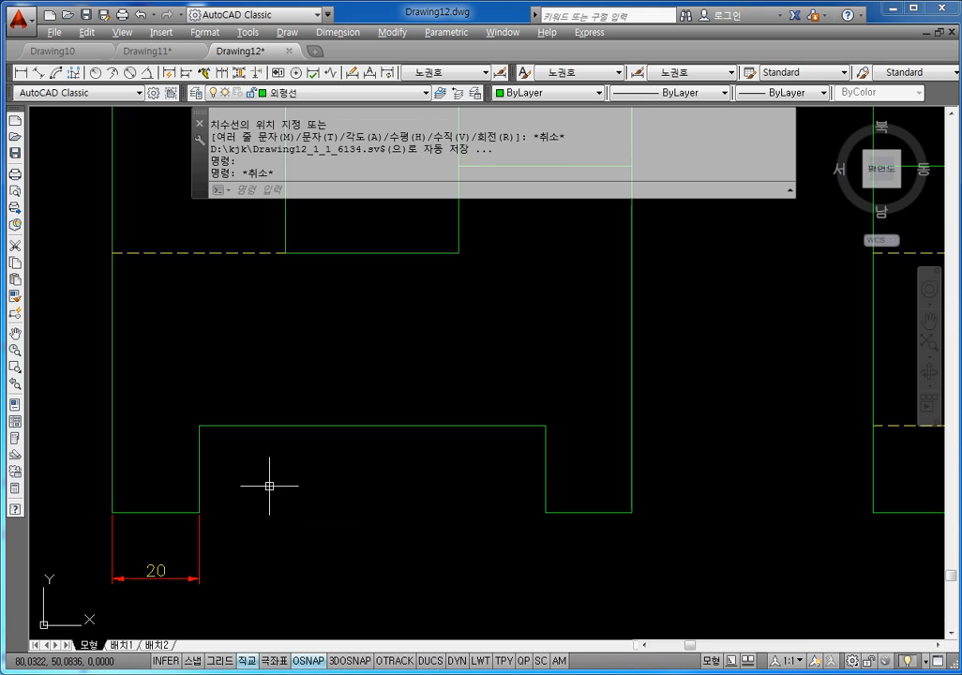
key(Escape)
key(Escape)
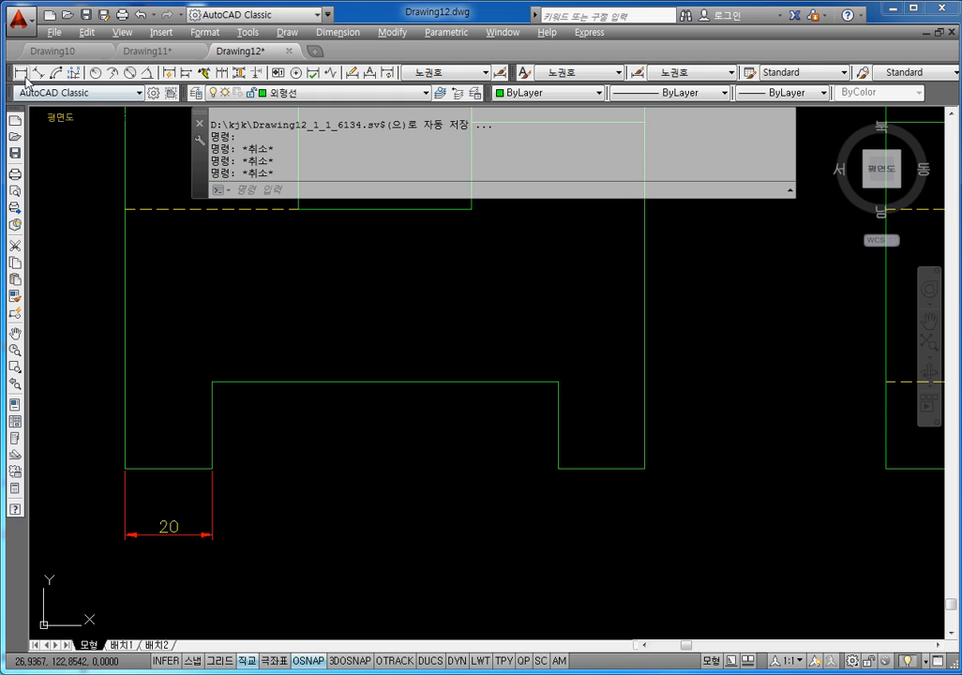
click(20, 72)
click(212, 468)
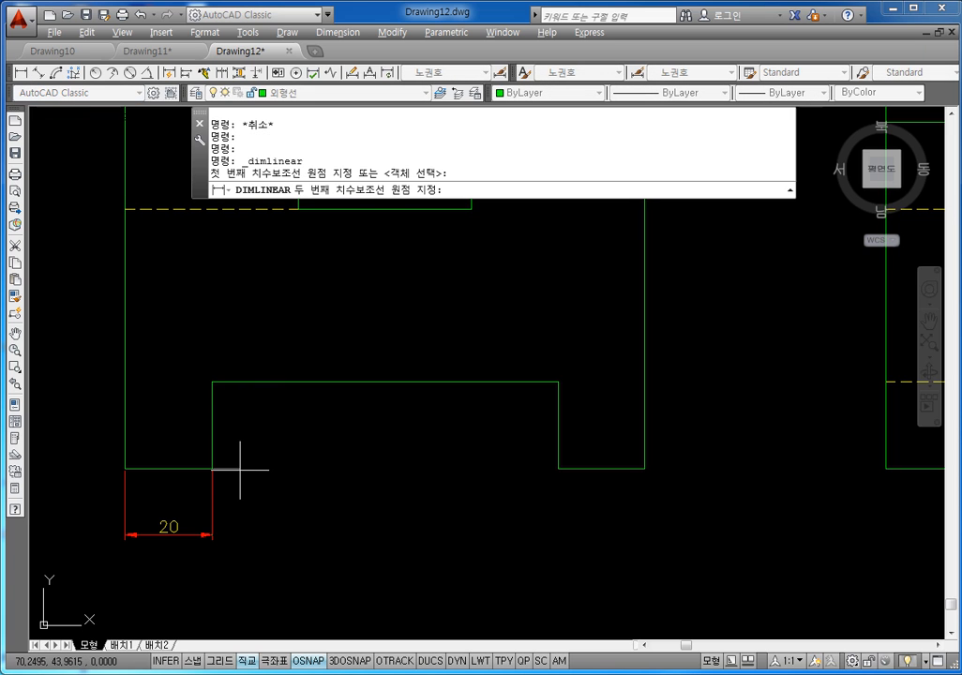
key(F1)
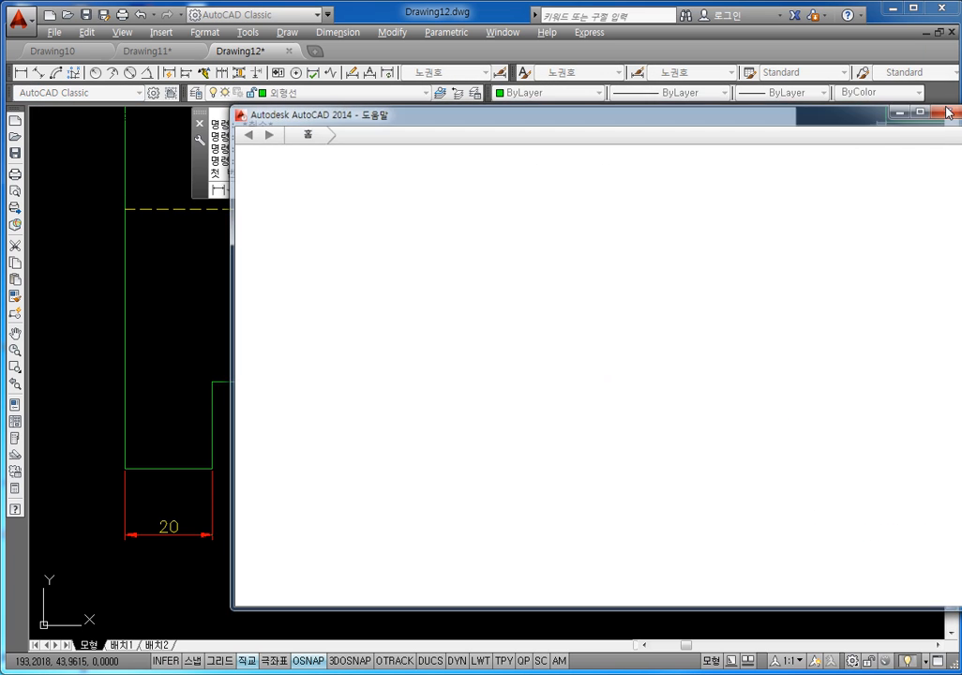
click(947, 111)
click(559, 468)
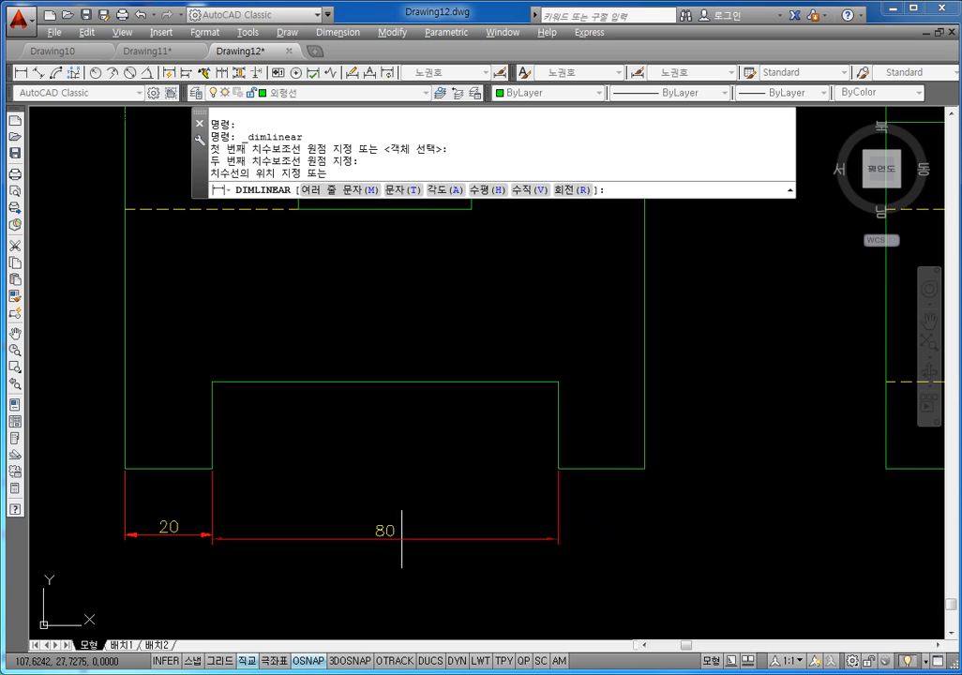
click(212, 534)
Step: Dimension the front view's overall width, placed below the leg and notch dimensions
middle_drag(295, 480, 345, 410)
scroll(337, 414, down, 2)
key(space)
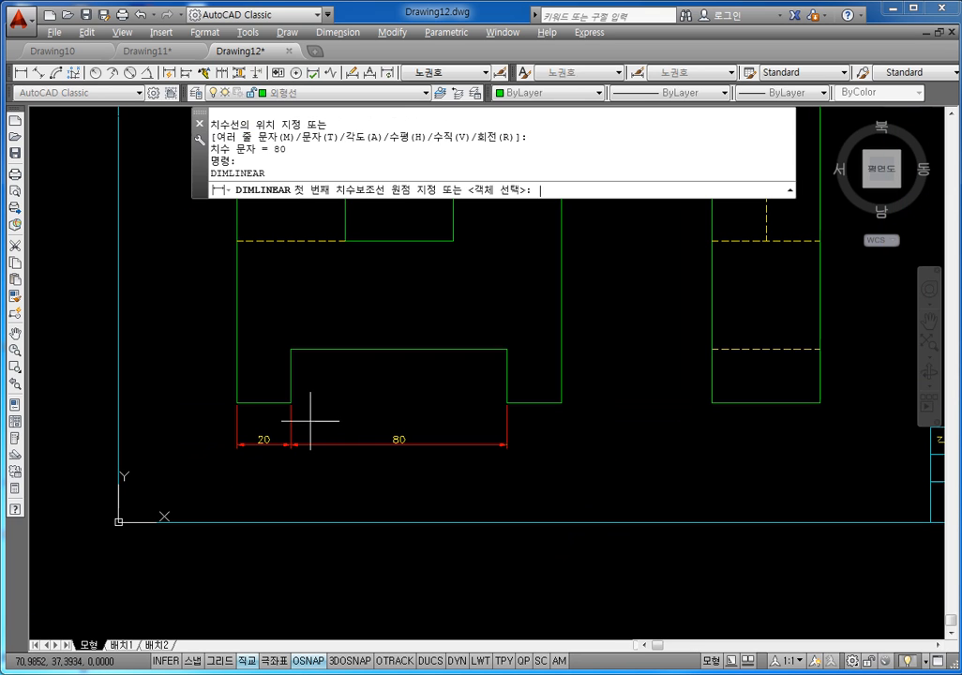
click(237, 403)
click(561, 403)
click(517, 461)
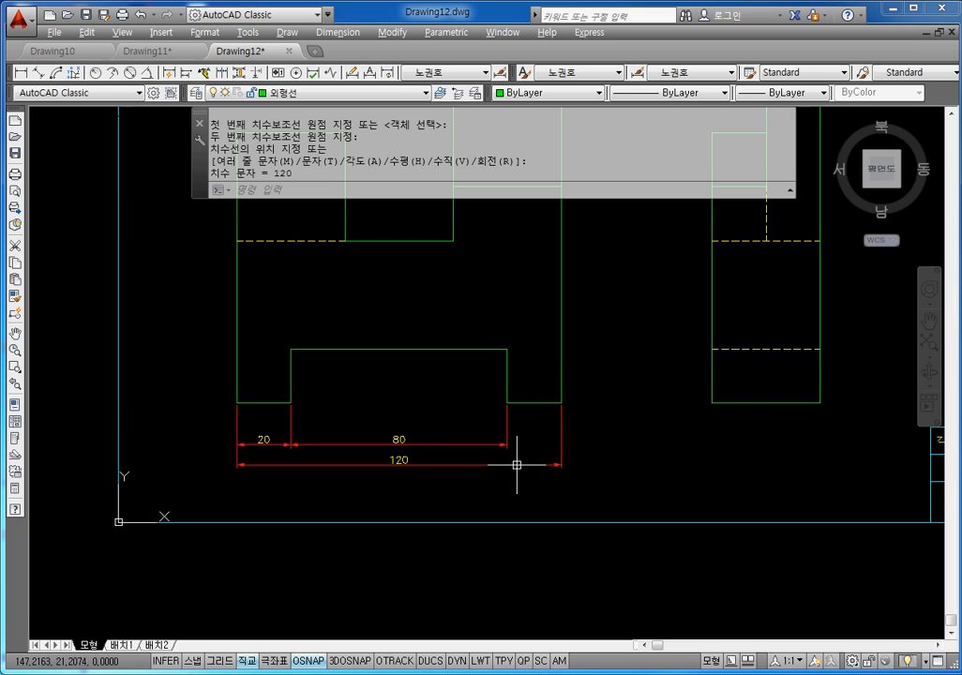
Step: Dimension the height of the front view's bottom notch, placed just outside the right edge
middle_drag(566, 384, 516, 422)
key(space)
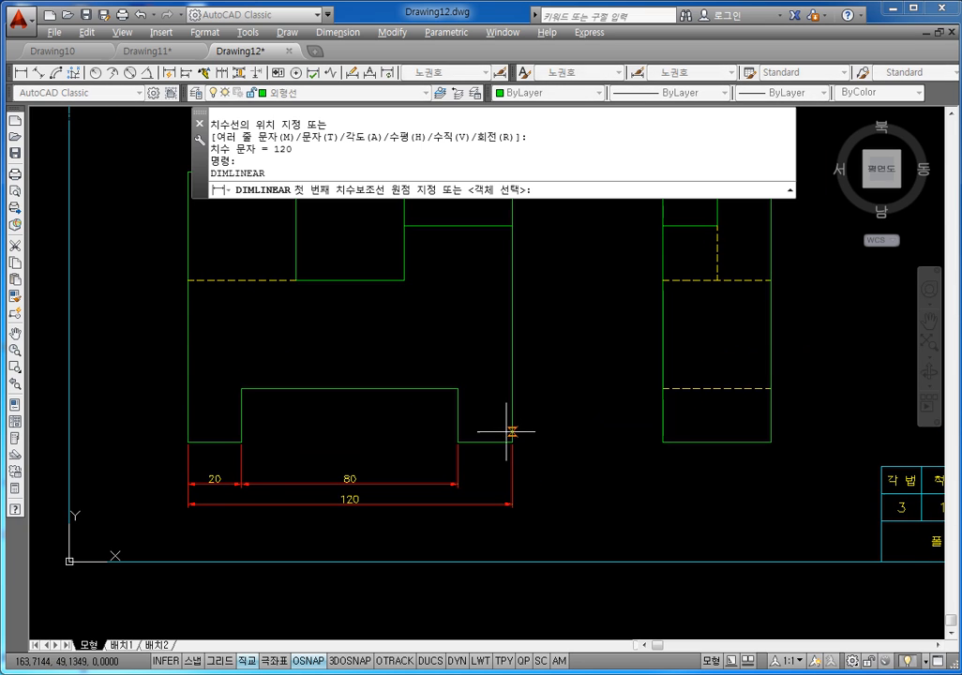
click(512, 442)
click(458, 388)
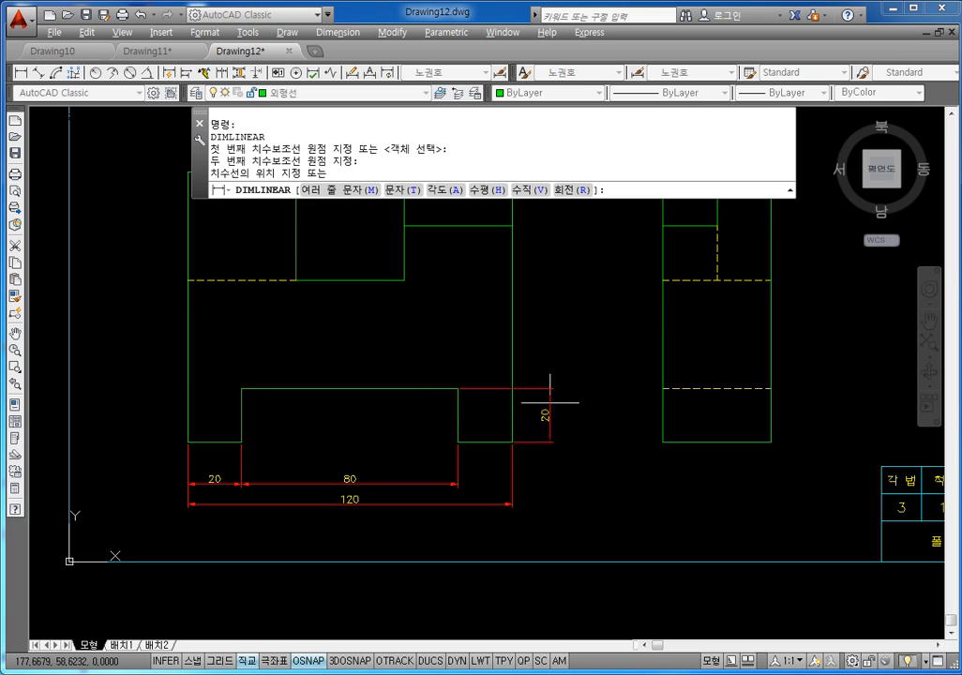
click(552, 400)
Step: Dimension the height from the front view's base to the horizontal edge of the right block, outside the notch height dimension
middle_drag(583, 367, 552, 409)
key(space)
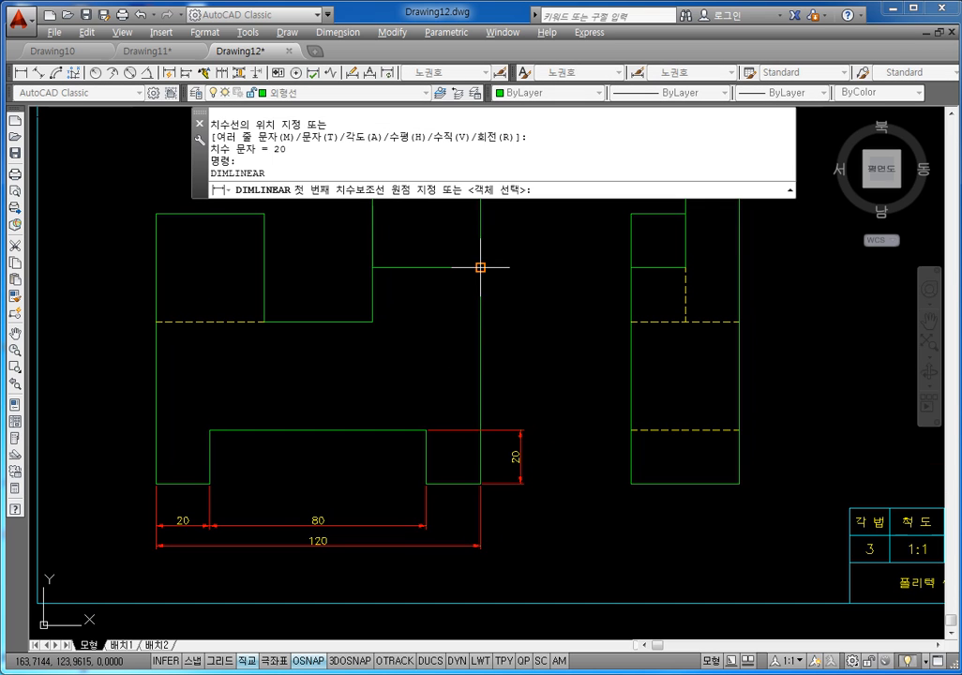
click(480, 267)
click(480, 484)
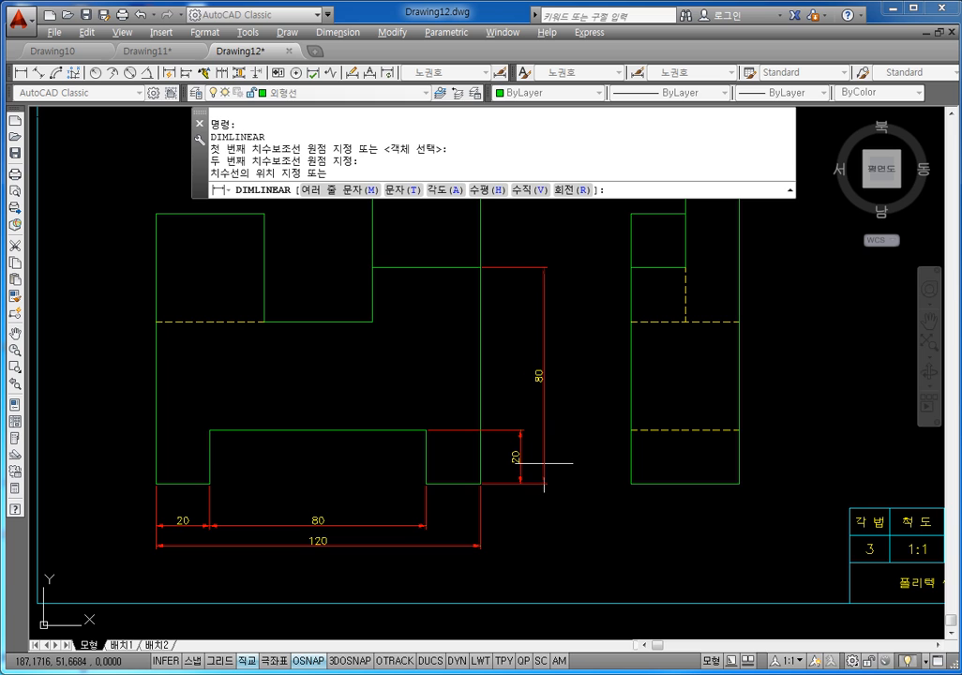
click(540, 461)
Step: Dimension the front view's overall height, placed as the outermost vertical dimension to the right
middle_drag(563, 399, 550, 420)
key(space)
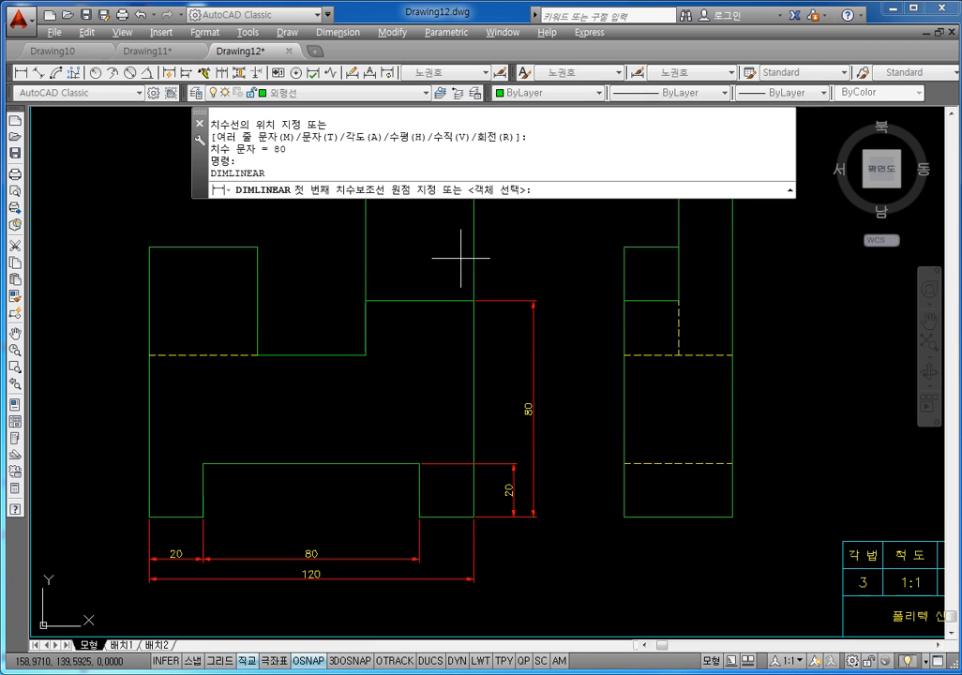
middle_drag(462, 258, 462, 343)
click(475, 274)
middle_drag(509, 433, 501, 345)
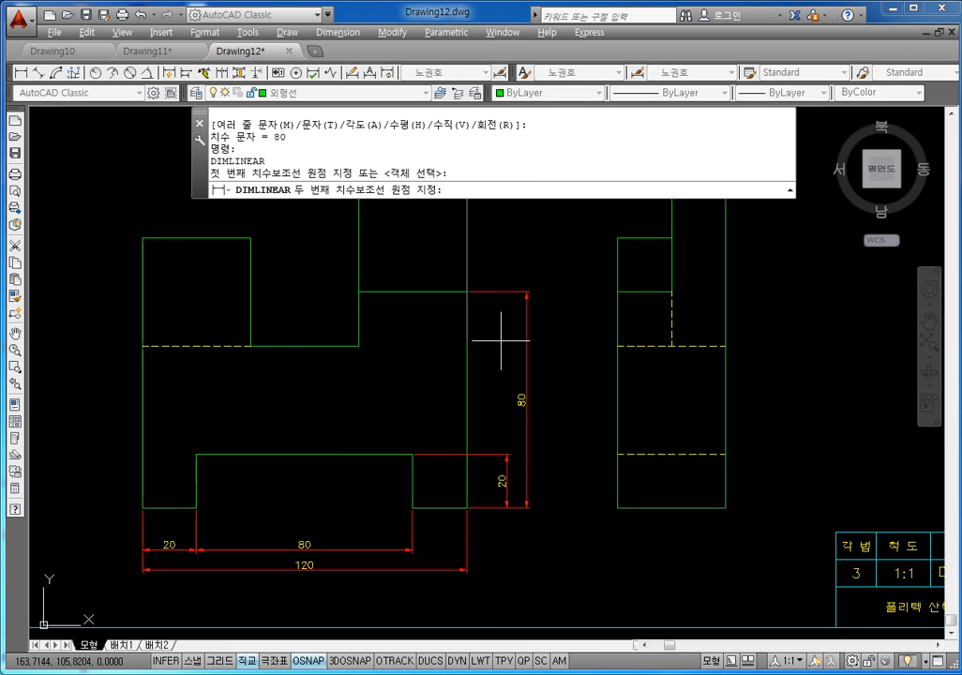
click(467, 508)
click(550, 482)
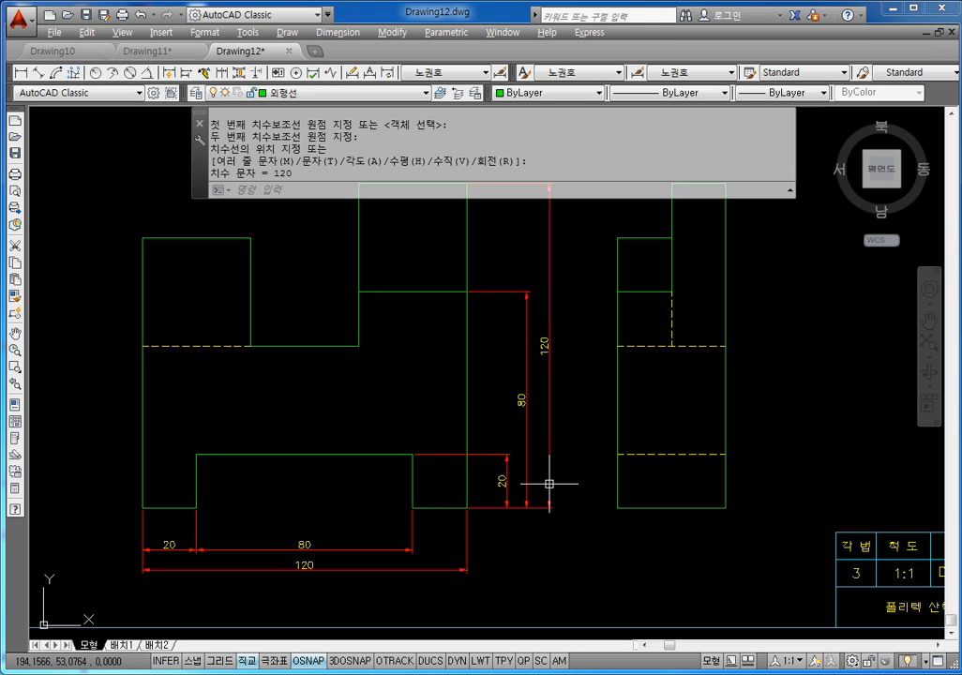
Step: Dimension the height from the front view's base to the dashed hidden line, placed just outside the left edge
middle_drag(295, 463, 388, 464)
key(space)
click(235, 344)
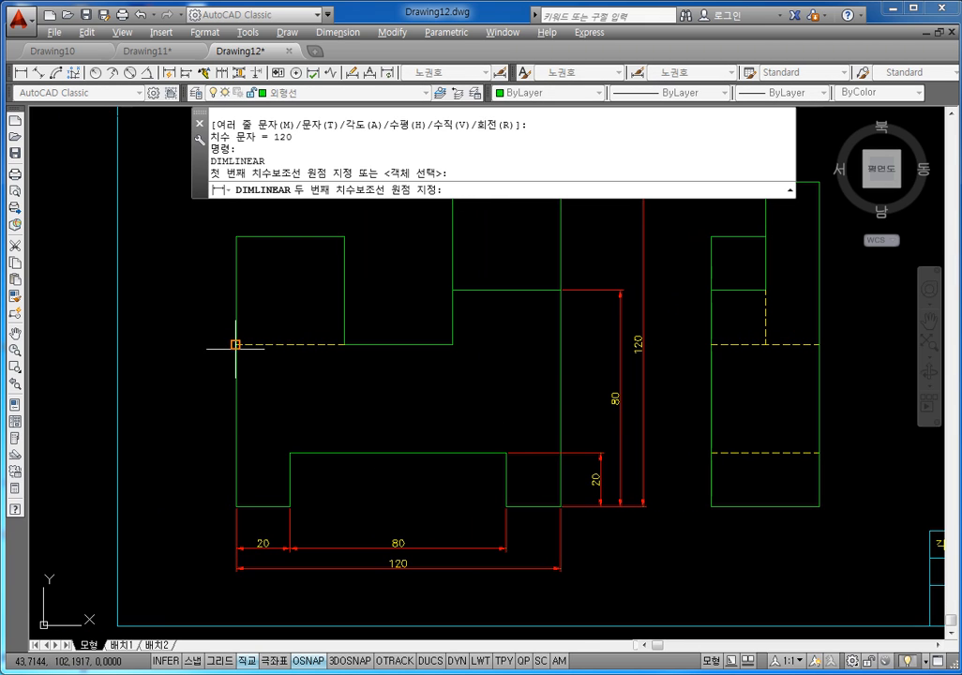
click(236, 506)
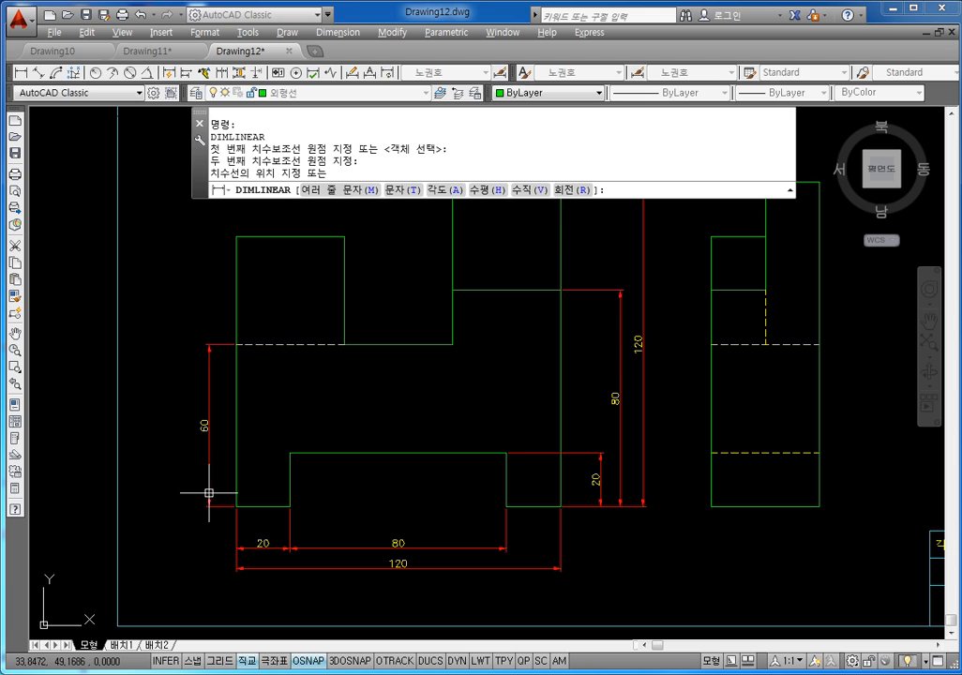
click(209, 493)
Step: Dimension the full height of the front view's left block, placed outside the hidden-line height dimension
key(space)
click(237, 238)
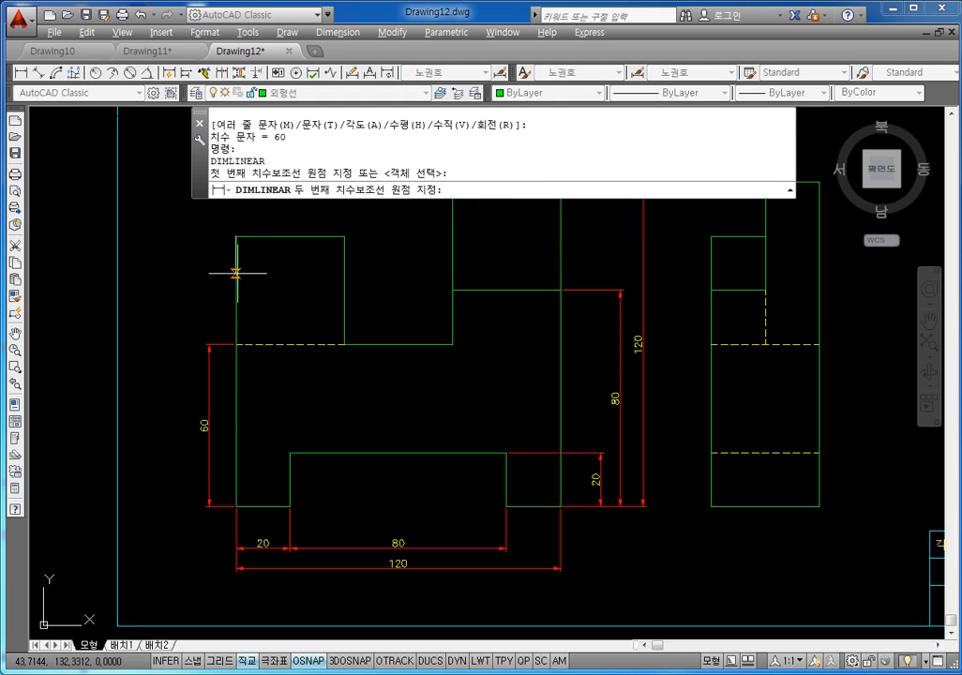
click(236, 507)
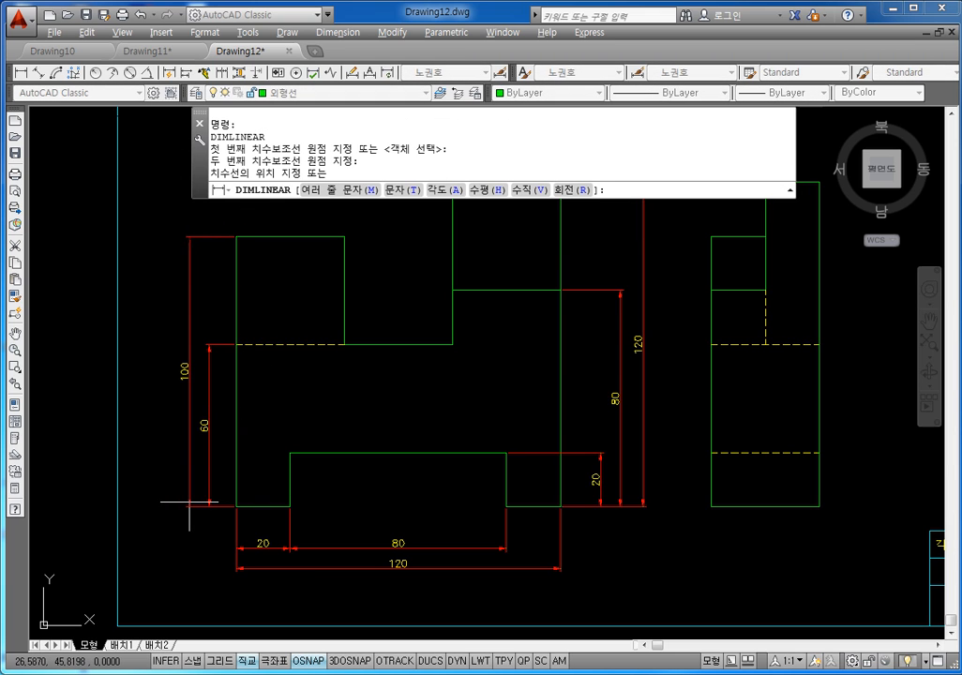
click(190, 501)
Step: Dimension the width of the front view's left block, placed above the view
middle_drag(234, 257, 257, 343)
key(space)
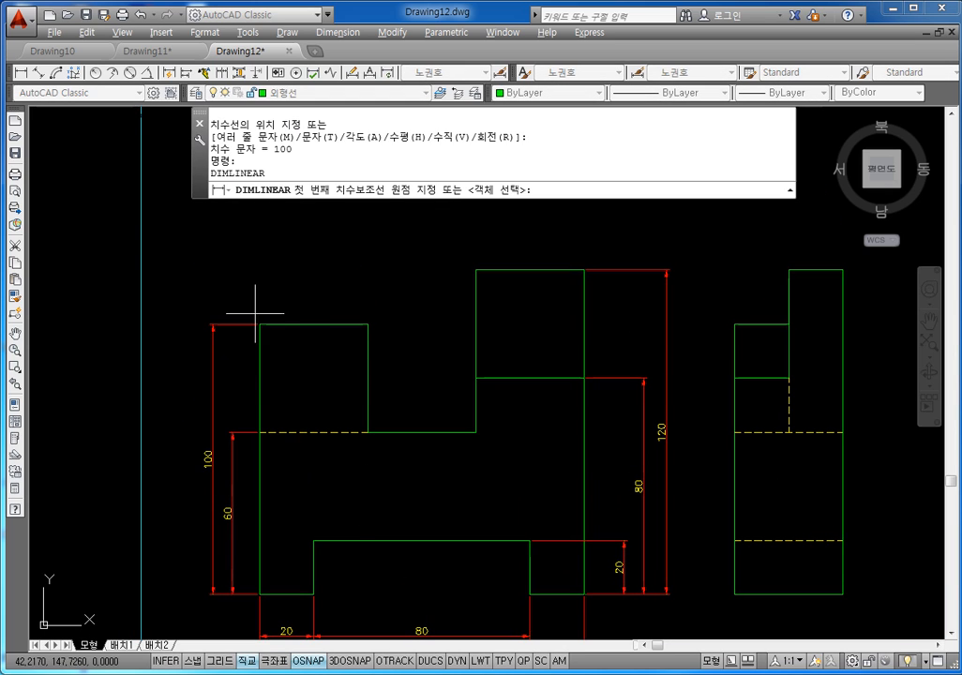
click(260, 324)
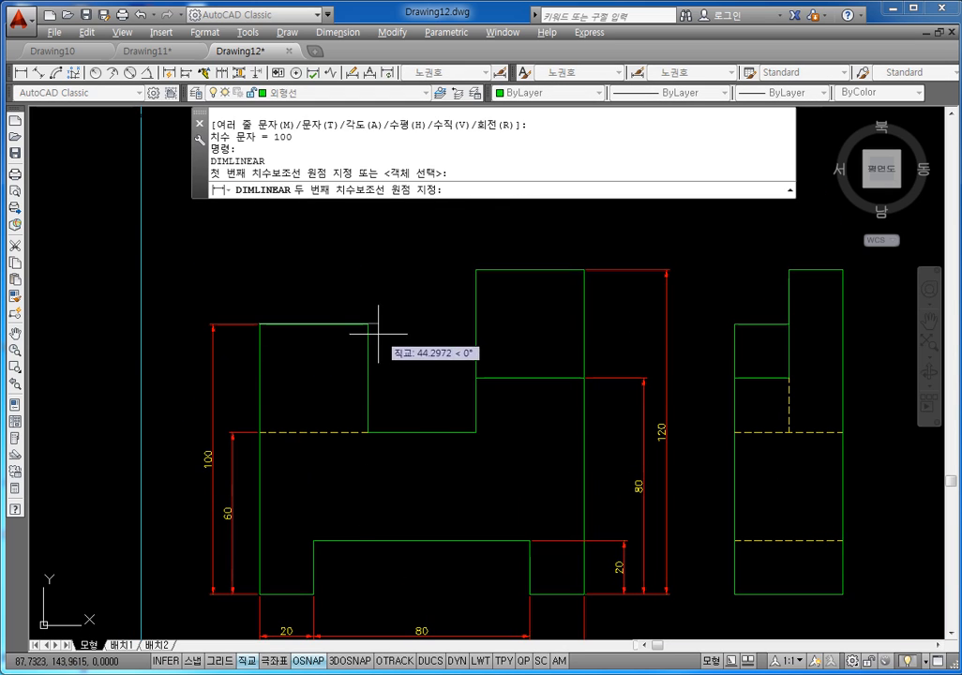
click(369, 325)
click(345, 245)
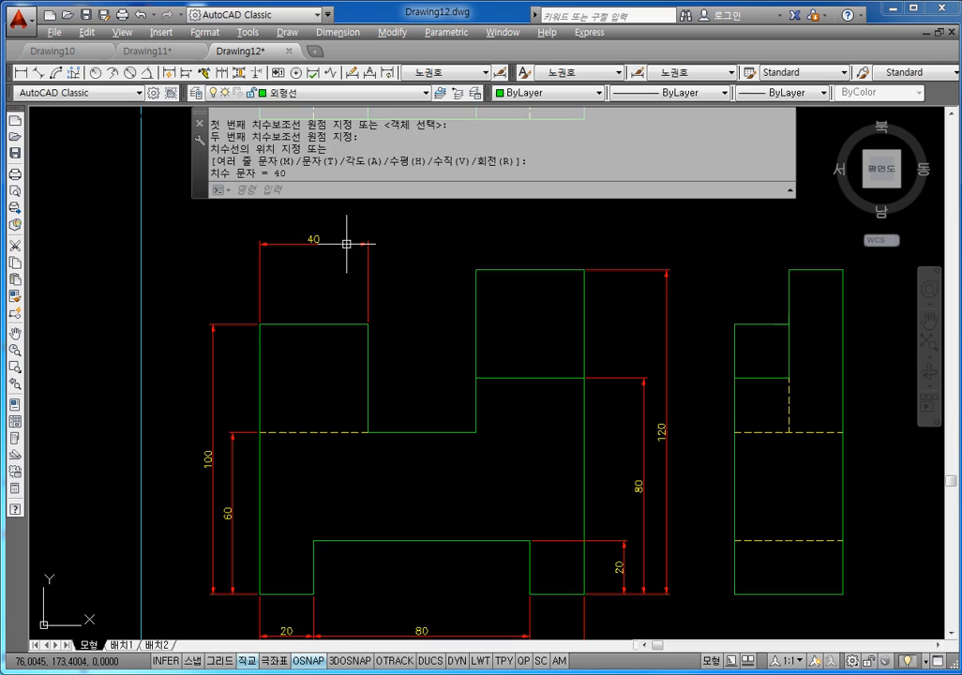
Step: Dimension the width of the front view's upper gap between the two blocks, in line with the left block's width dimension
middle_drag(345, 246, 347, 276)
key(space)
click(367, 356)
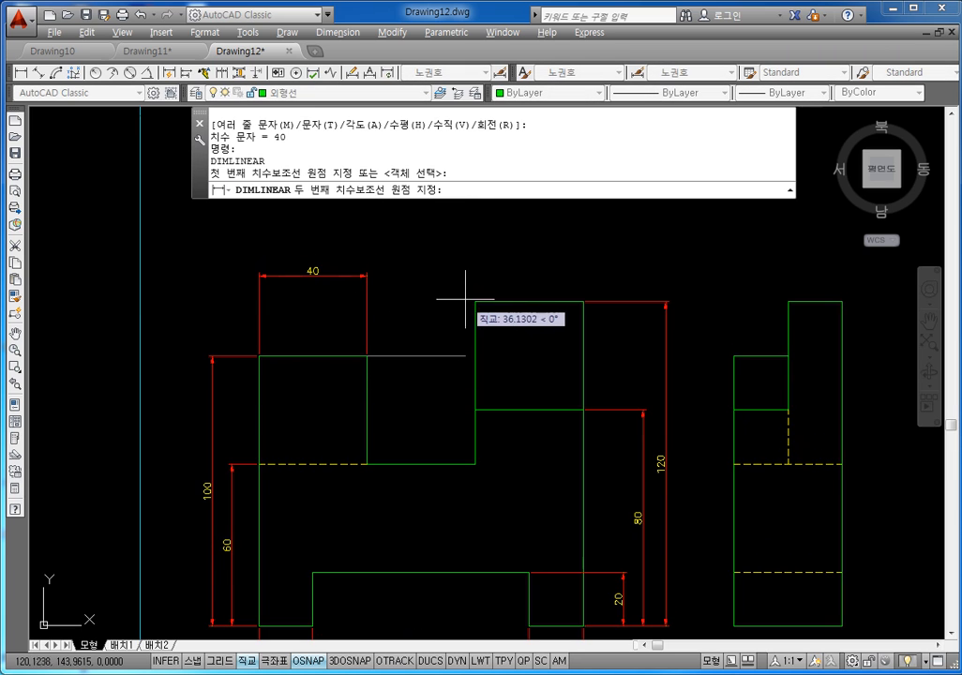
click(474, 301)
click(371, 274)
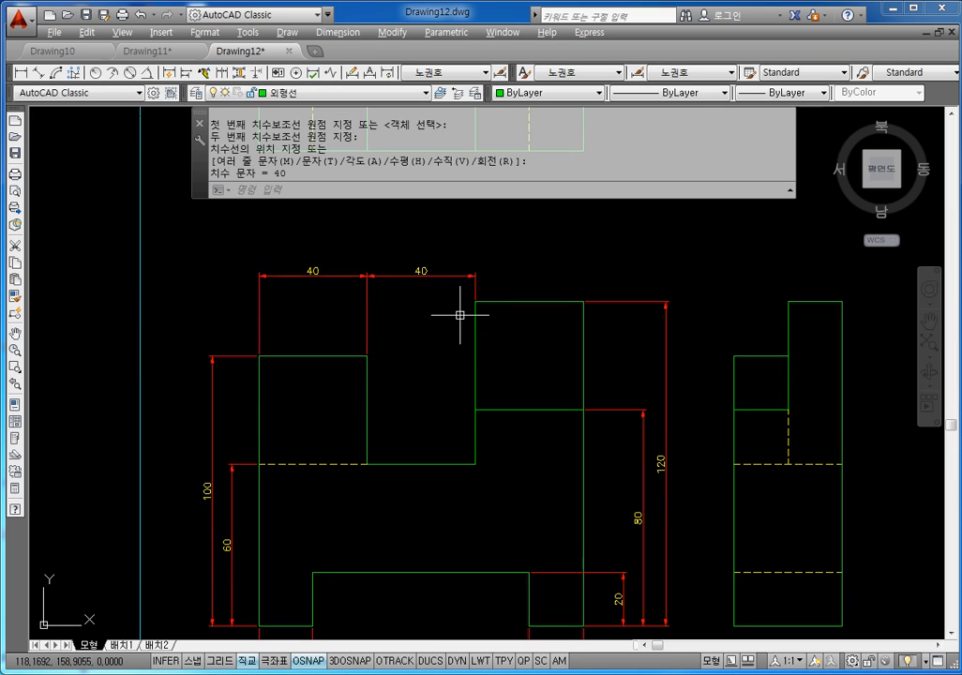
Step: Dimension the depth of the top view's lower-left block, aligned with the front view's outermost left height dimension
scroll(543, 312, down, 2)
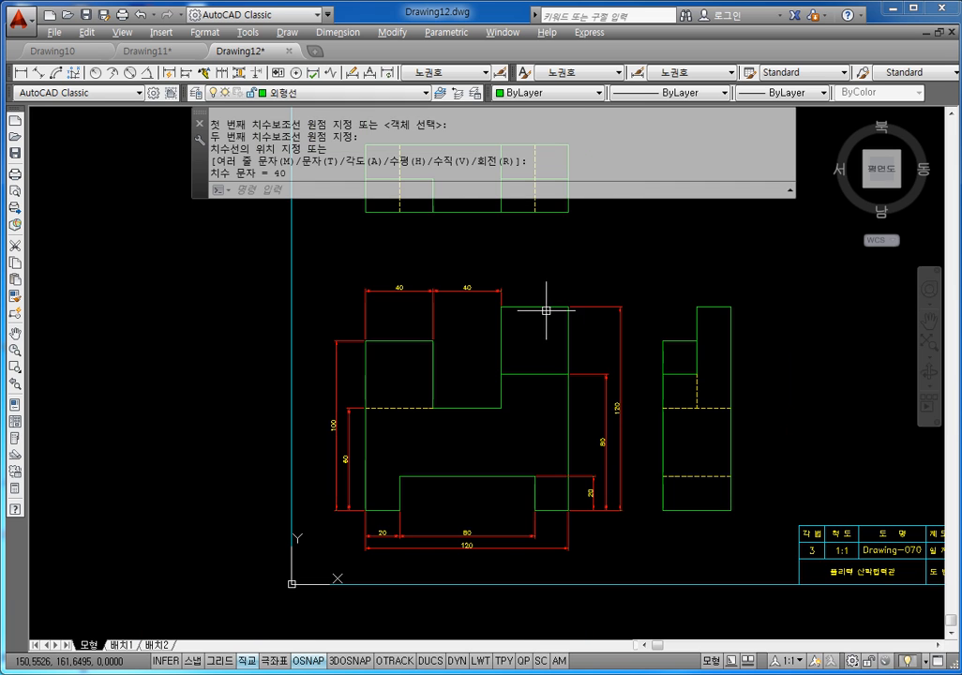
mouse_move(559, 316)
middle_down()
mouse_move(534, 369)
mouse_move(543, 409)
middle_up()
middle_drag(419, 301, 436, 354)
key(Return)
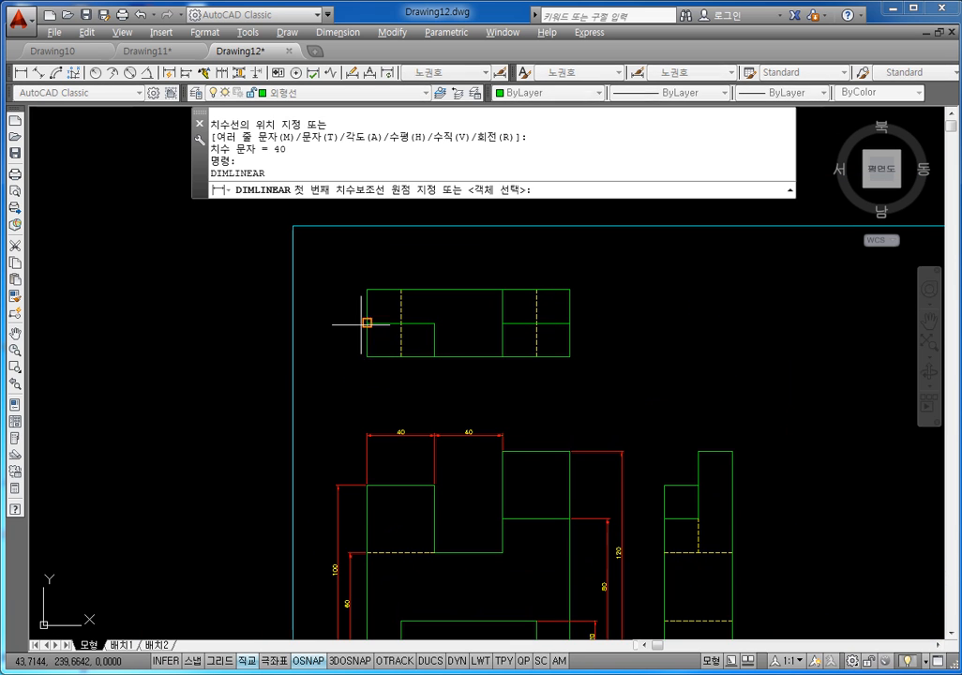
click(365, 323)
click(366, 357)
click(338, 485)
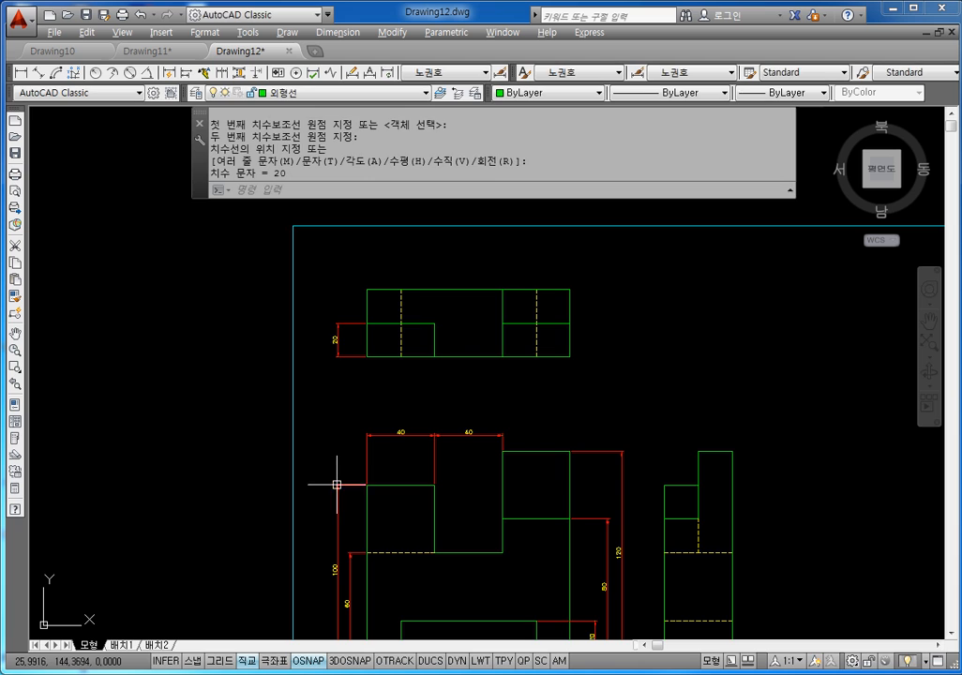
Step: Dimension the width of the side view's tall upper portion, aligned with the dimensions above the front view
middle_drag(578, 335, 556, 303)
middle_drag(689, 415, 660, 414)
key(Return)
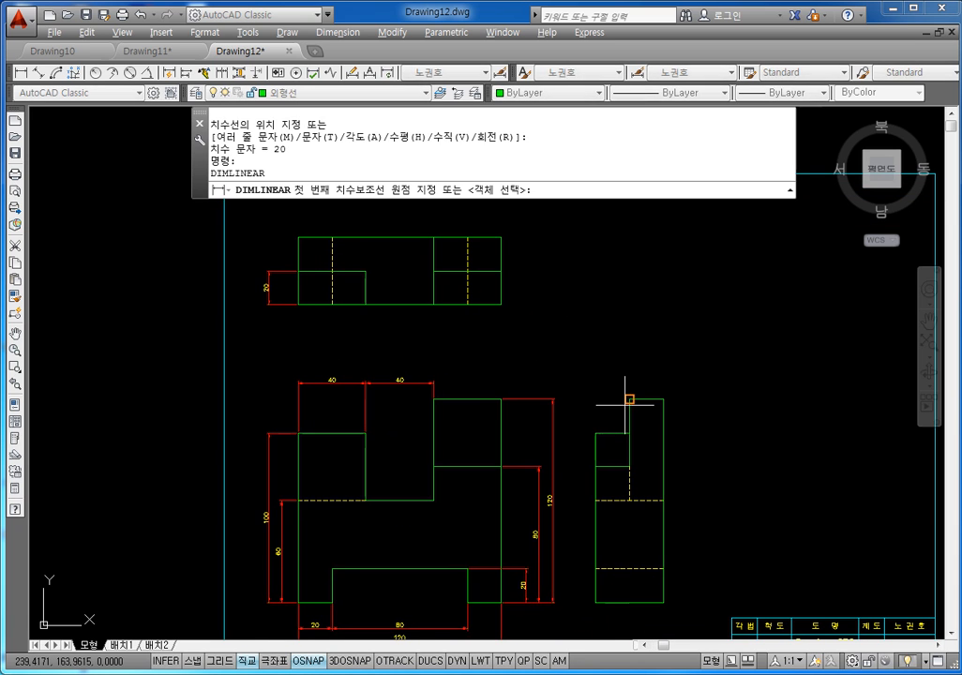
click(629, 398)
click(663, 399)
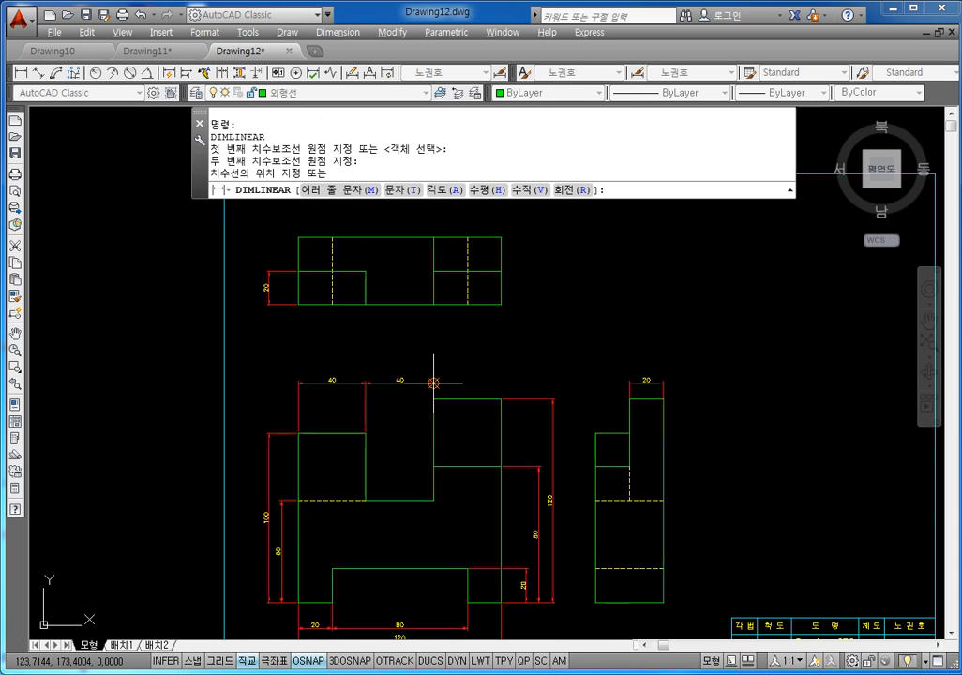
click(434, 382)
Step: Dimension the side view's overall width below the view, level with the front view's overall width dimension
middle_drag(679, 427, 665, 399)
middle_drag(697, 502, 691, 492)
key(Return)
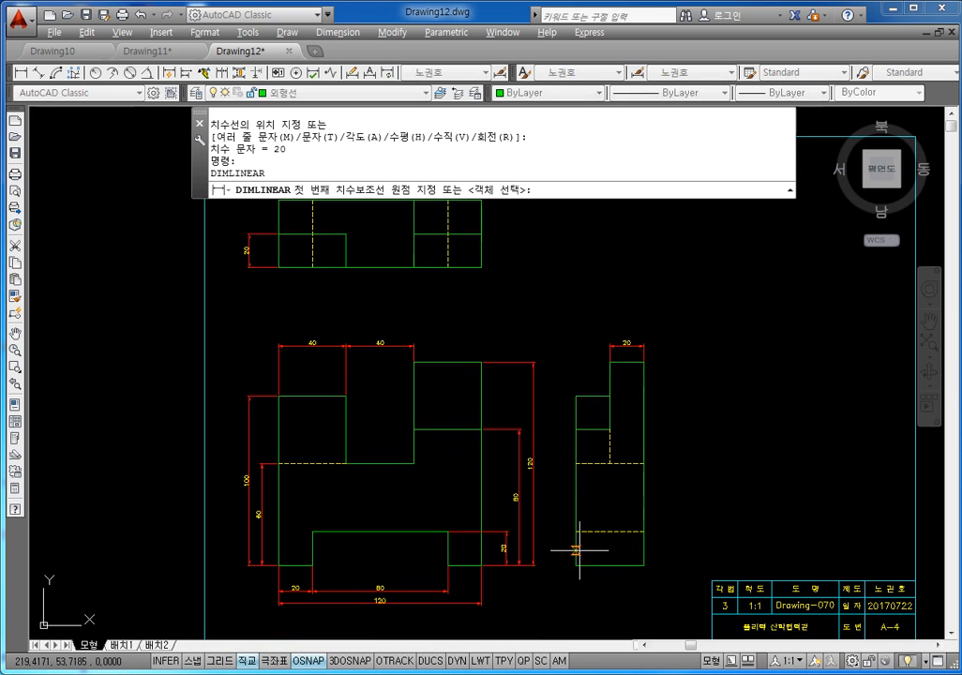
click(577, 564)
click(644, 565)
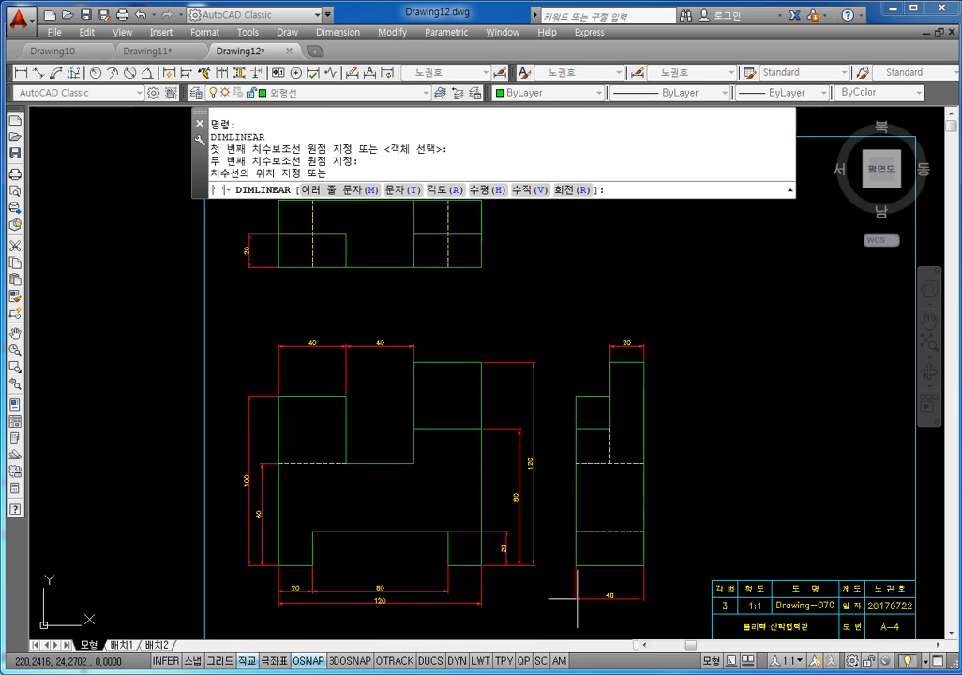
click(489, 600)
scroll(624, 383, down, 2)
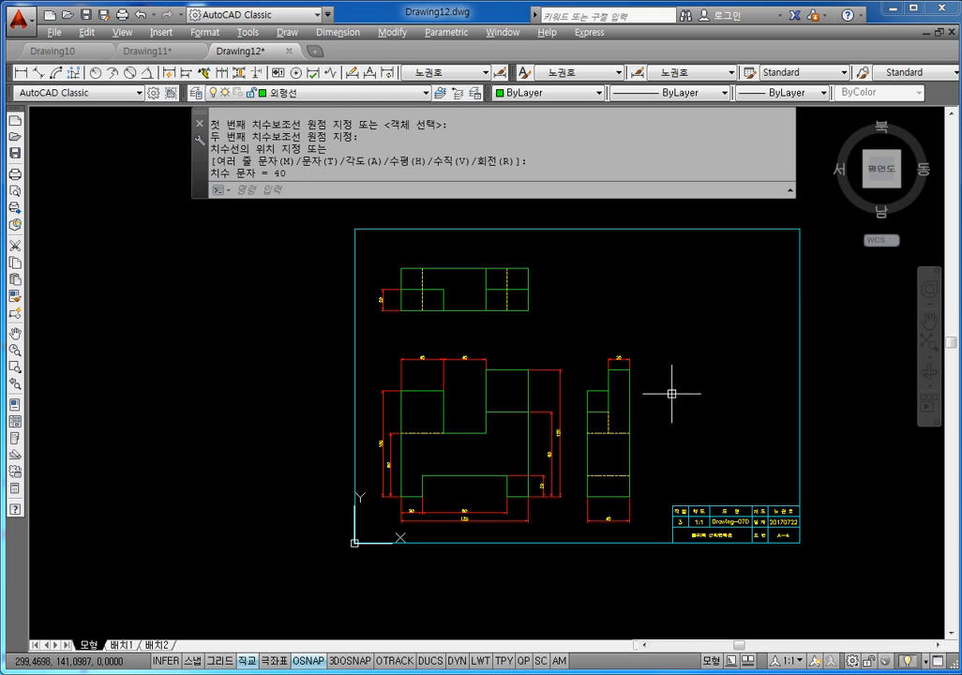
scroll(655, 387, up, 2)
middle_drag(655, 387, 679, 408)
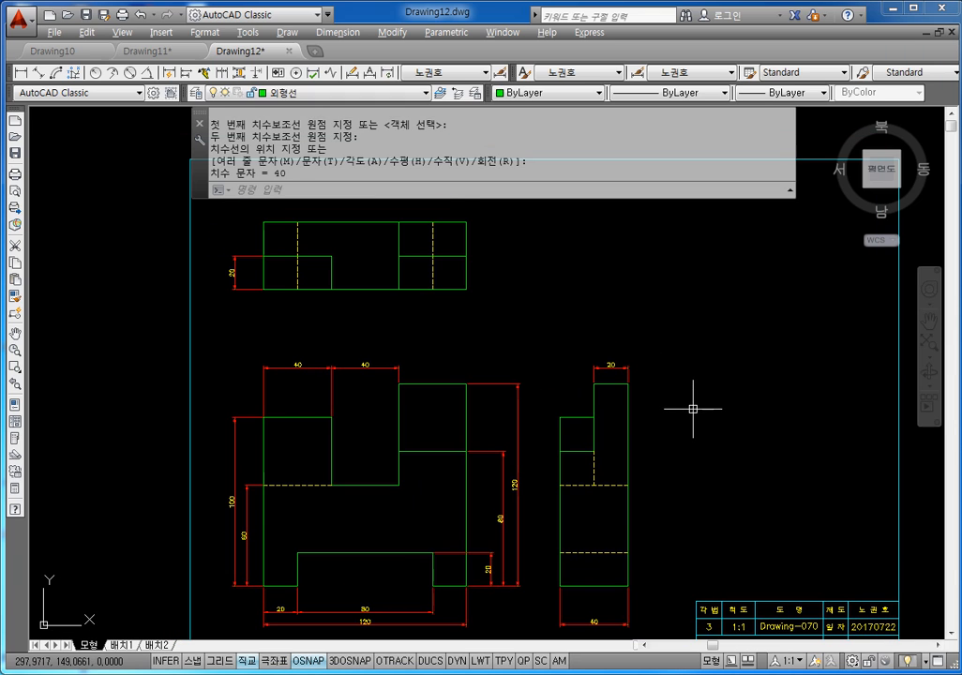
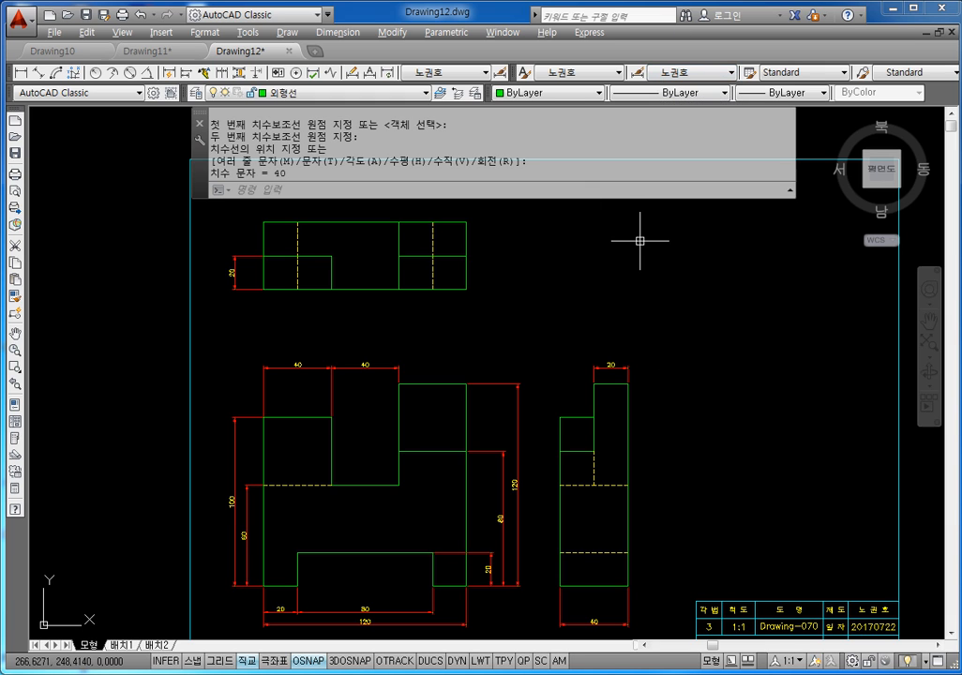
middle_drag(604, 308, 591, 285)
mouse_move(623, 350)
middle_down()
mouse_move(622, 360)
mouse_move(627, 329)
middle_up()
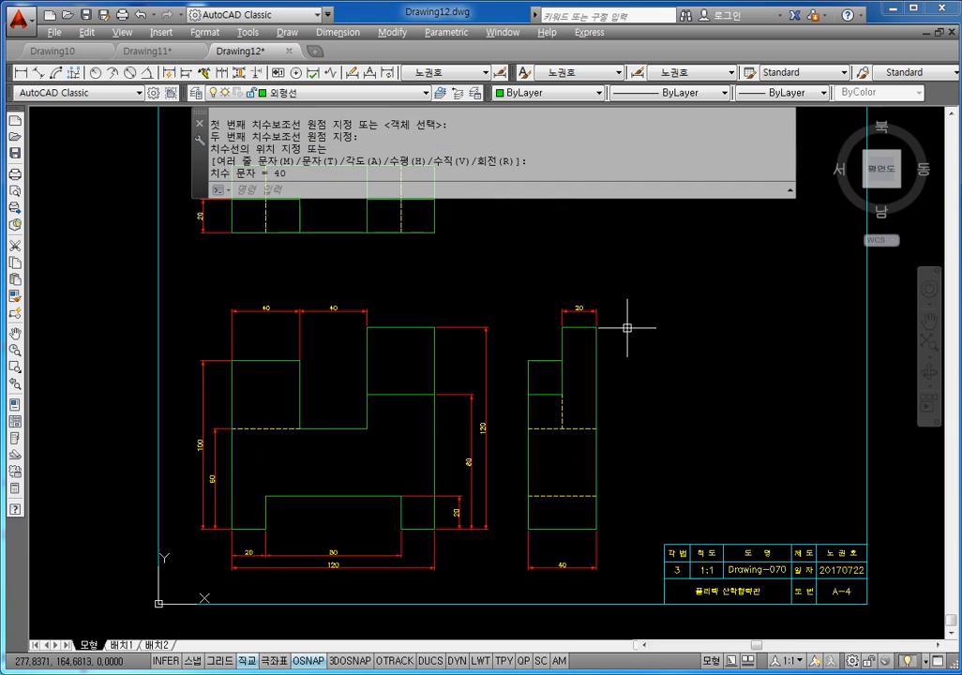
key(Escape)
key(Escape)
click(629, 285)
click(504, 567)
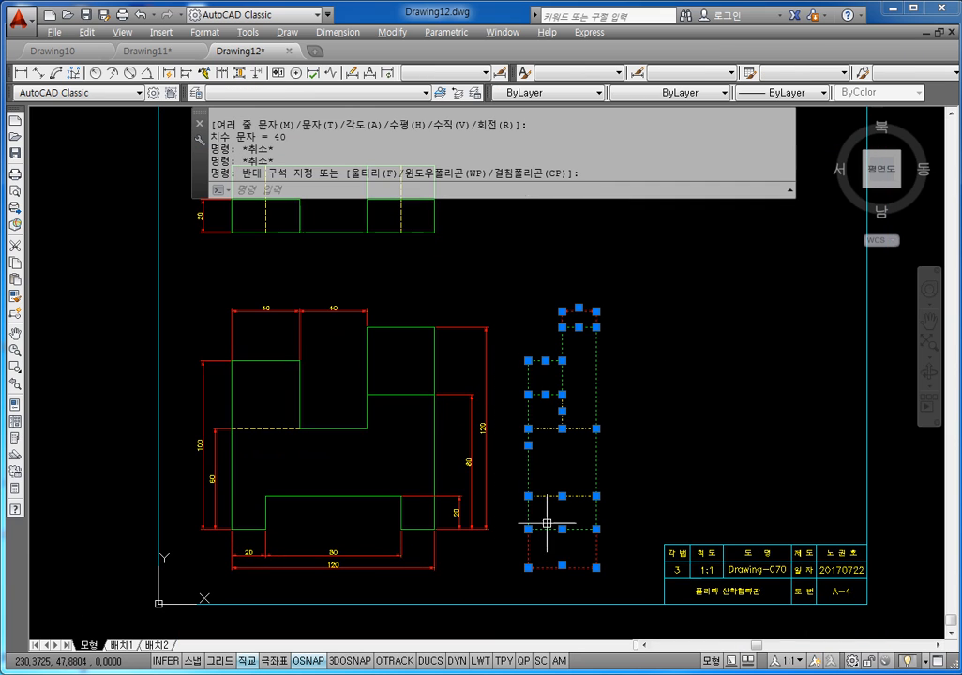
key(Escape)
key(Escape)
key(Escape)
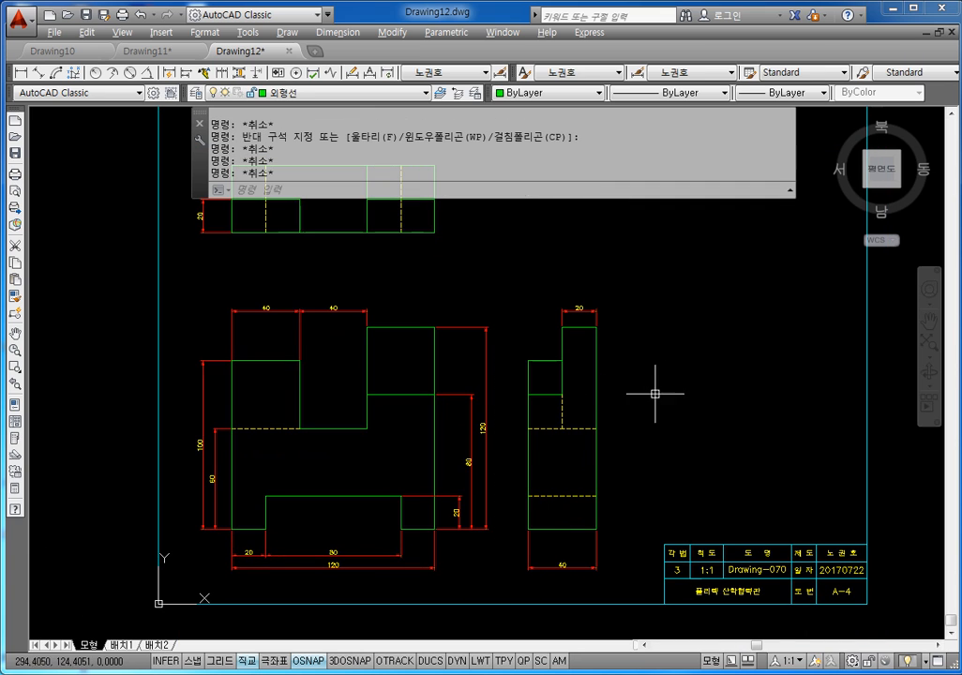
Step: Set the SNAP style to isometric with the vertical spacing of 10, and turn grid snap off
middle_drag(638, 348, 572, 441)
scroll(621, 395, down, 4)
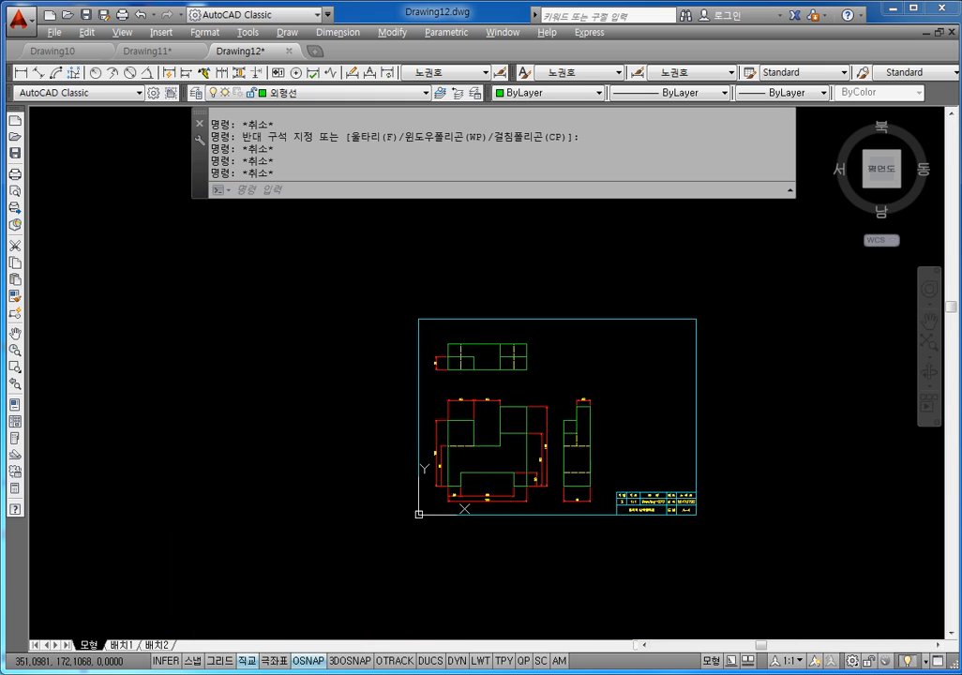
middle_drag(574, 343, 457, 318)
scroll(498, 348, up, 2)
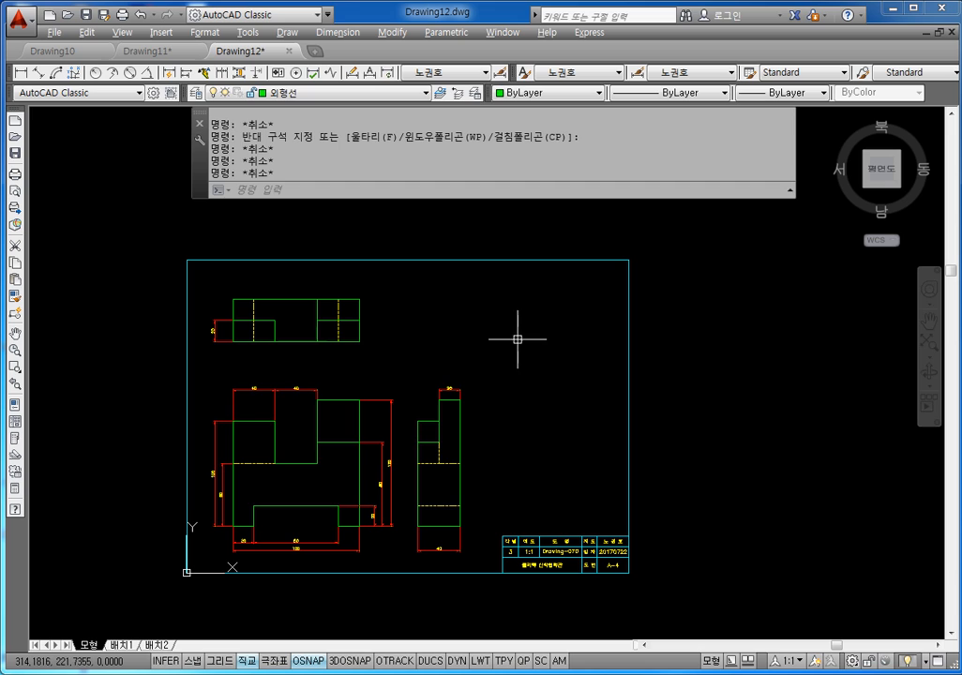
middle_drag(518, 343, 491, 344)
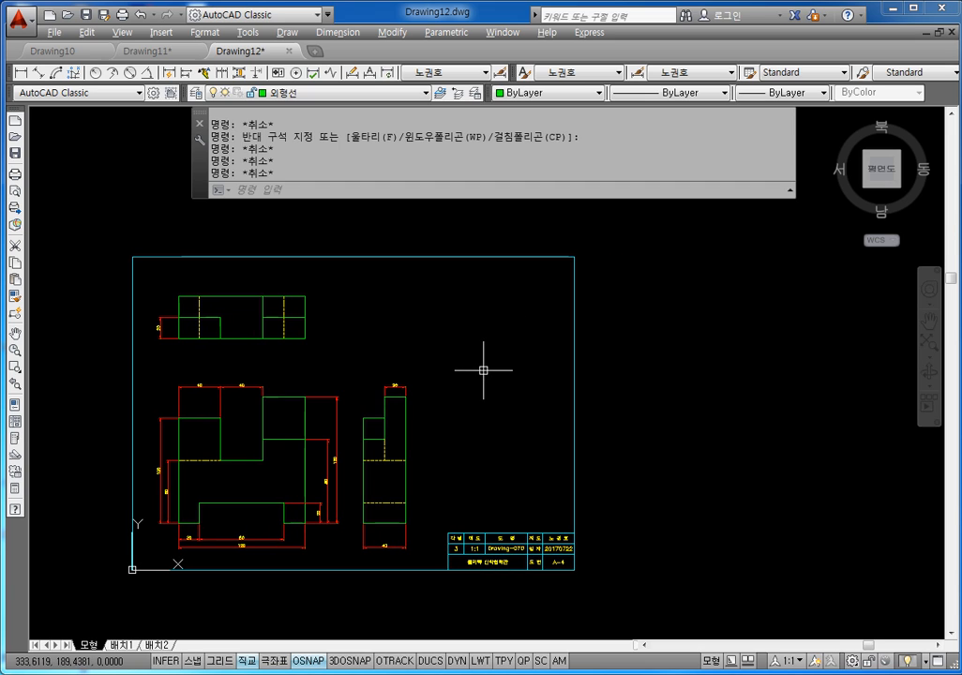
key(Escape)
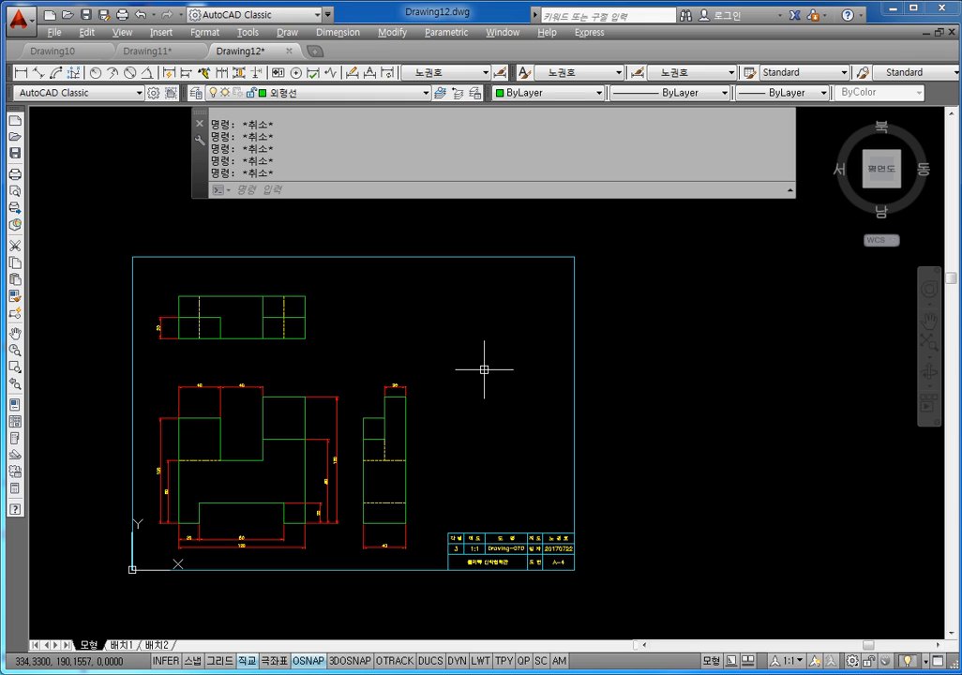
text(SNAp)
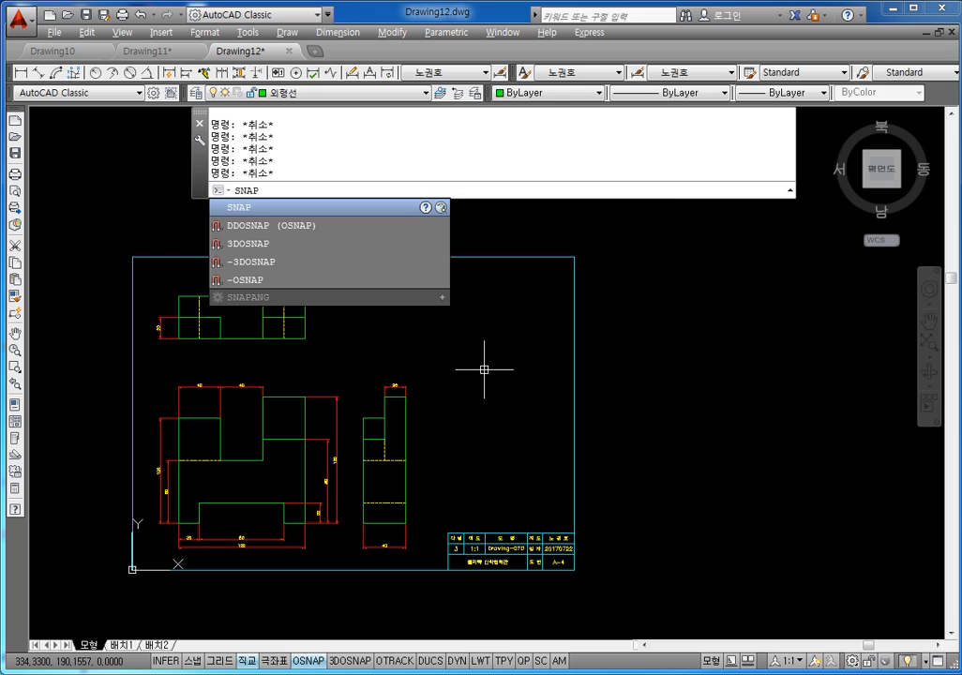
key(Return)
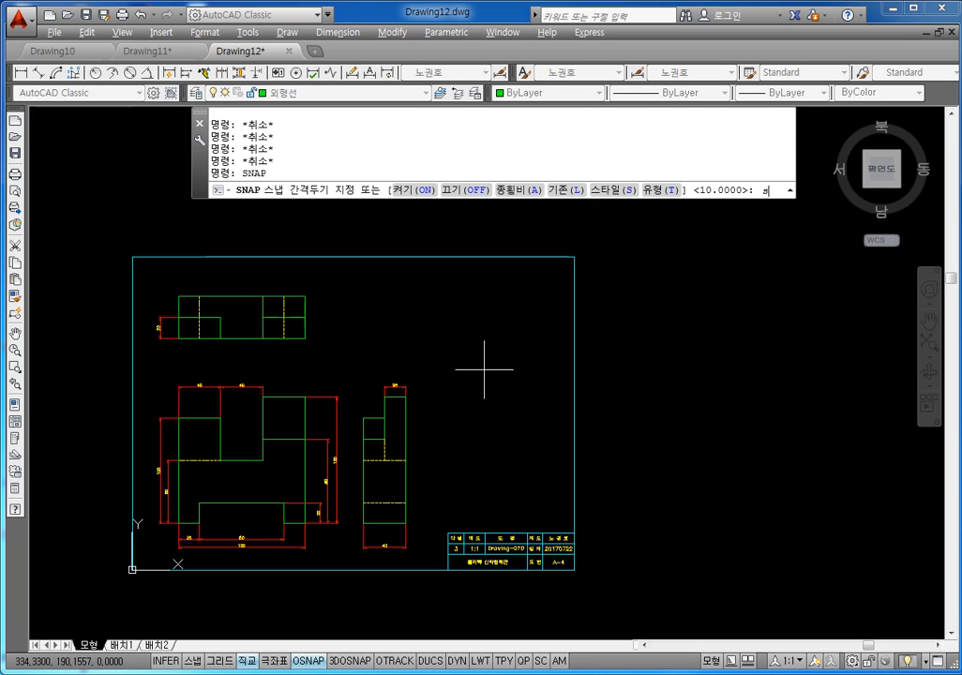
key(Return)
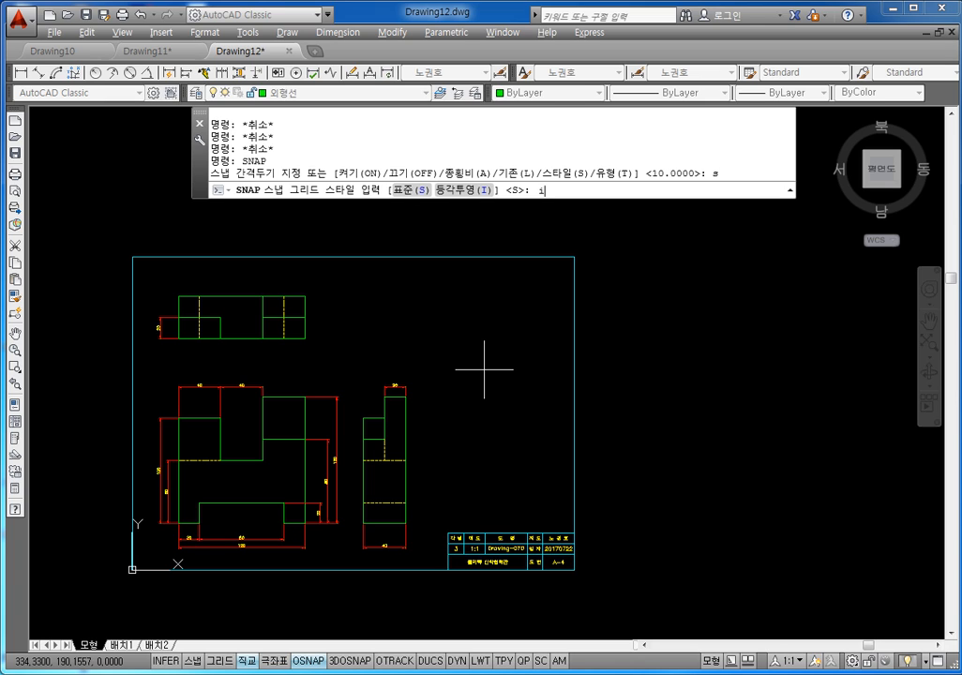
key(Return)
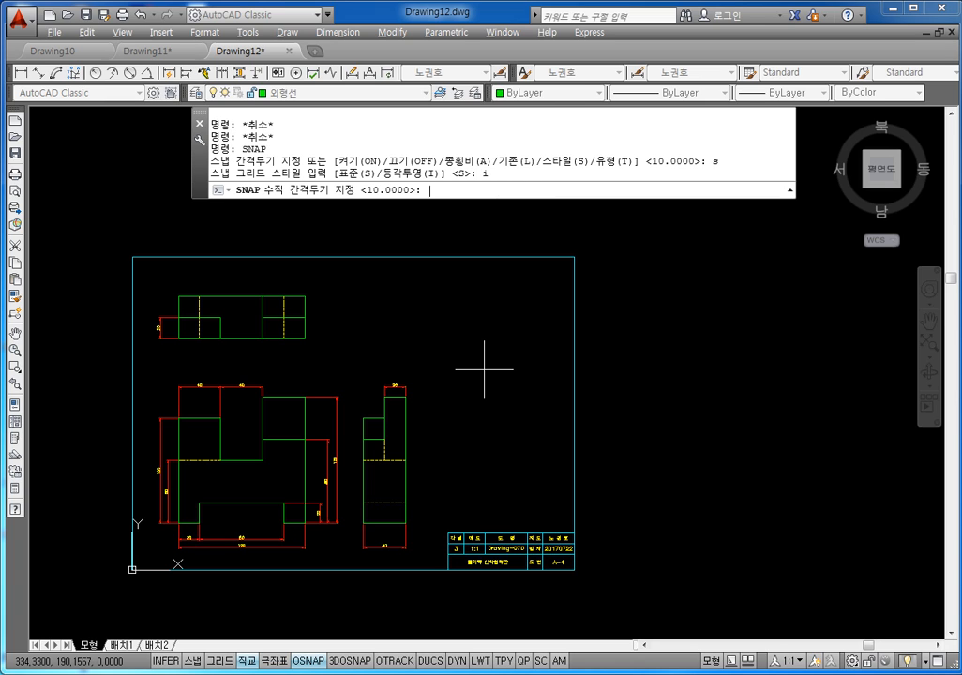
key(Return)
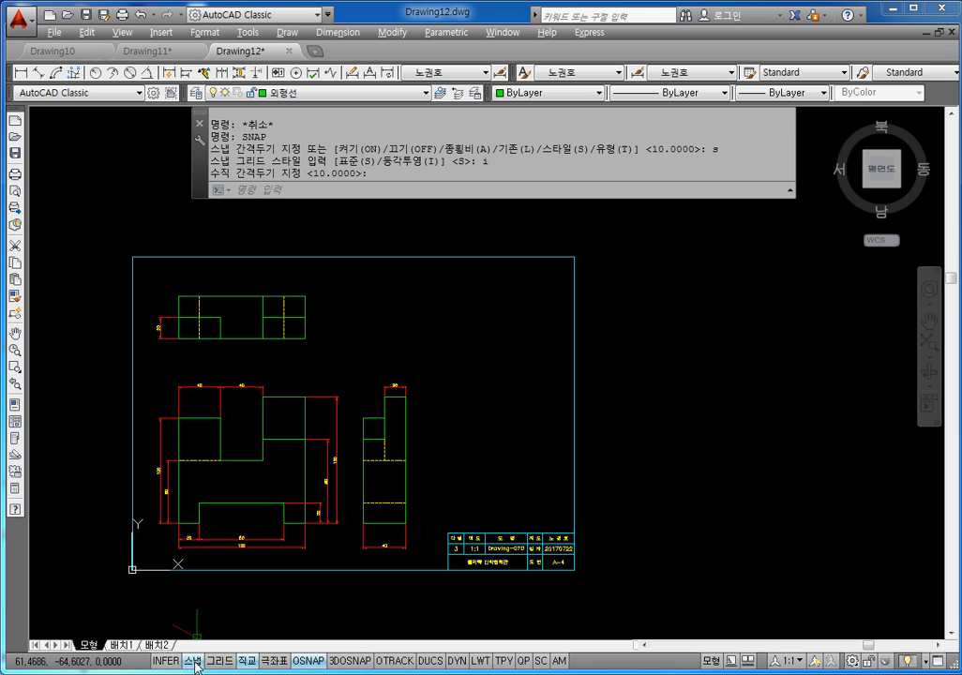
click(193, 660)
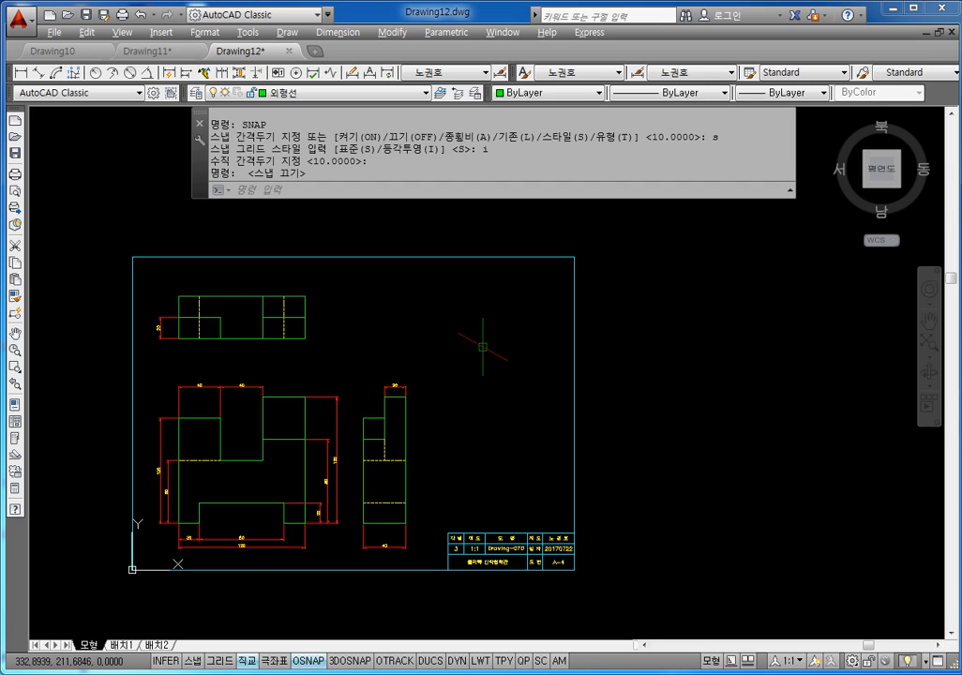
Step: Cycle the isometric drawing plane repeatedly through top, right and left, ending on the left isoplane
key(F5)
key(F5)
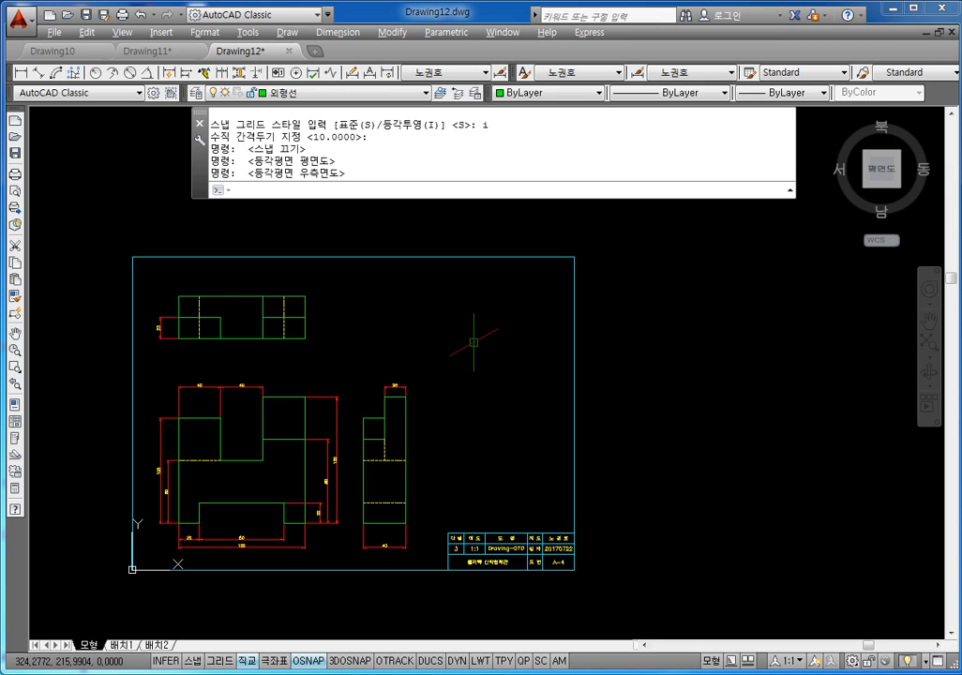
key(F5)
key(F5)
key(F5)
key(F5)
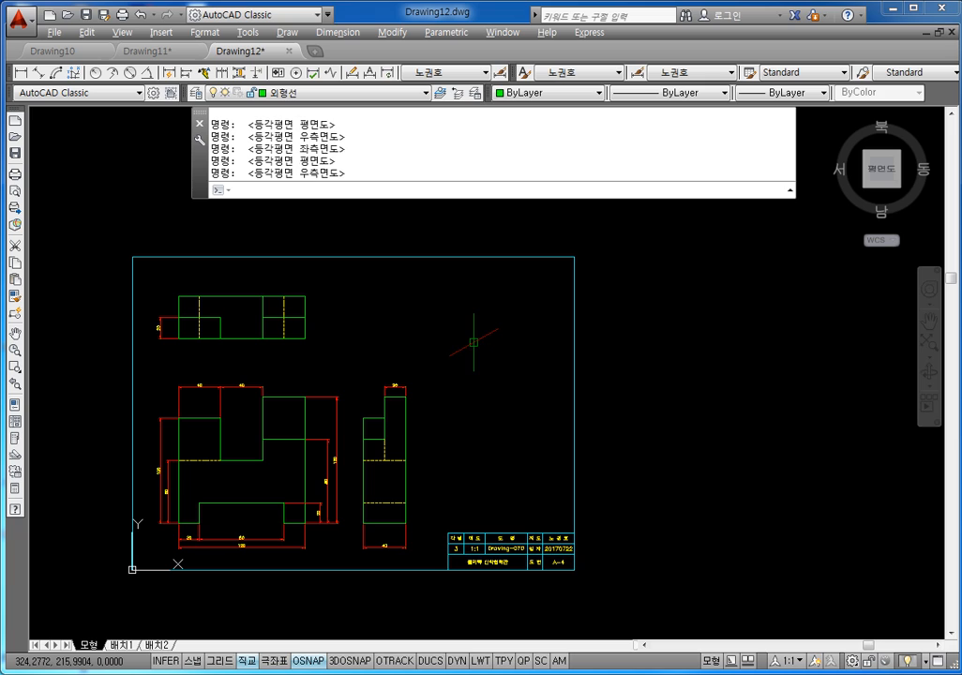
key(F5)
key(F5)
key(F5)
key(F5)
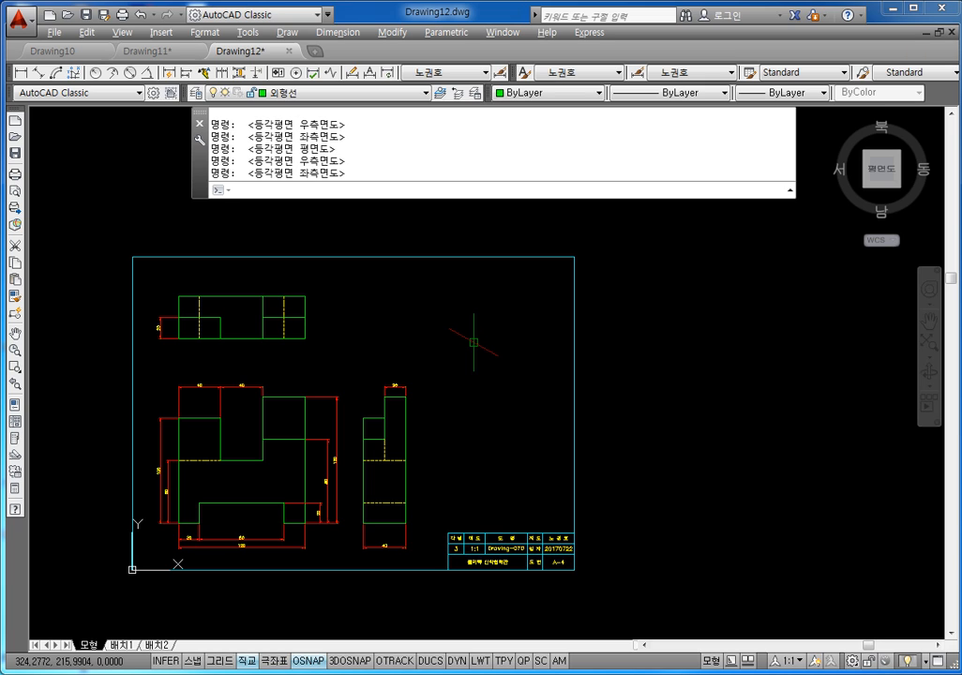
Step: Cycle the isometric drawing plane several more times through top, right and left, ending on the top isoplane
key(F5)
key(F5)
key(F5)
key(F5)
key(F5)
key(F5)
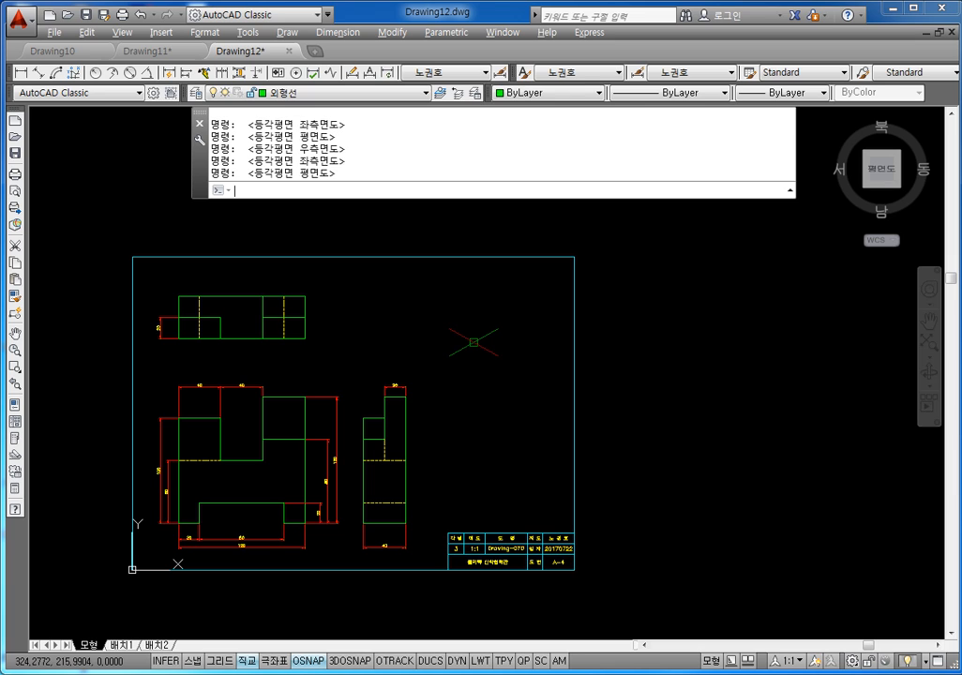
key(F5)
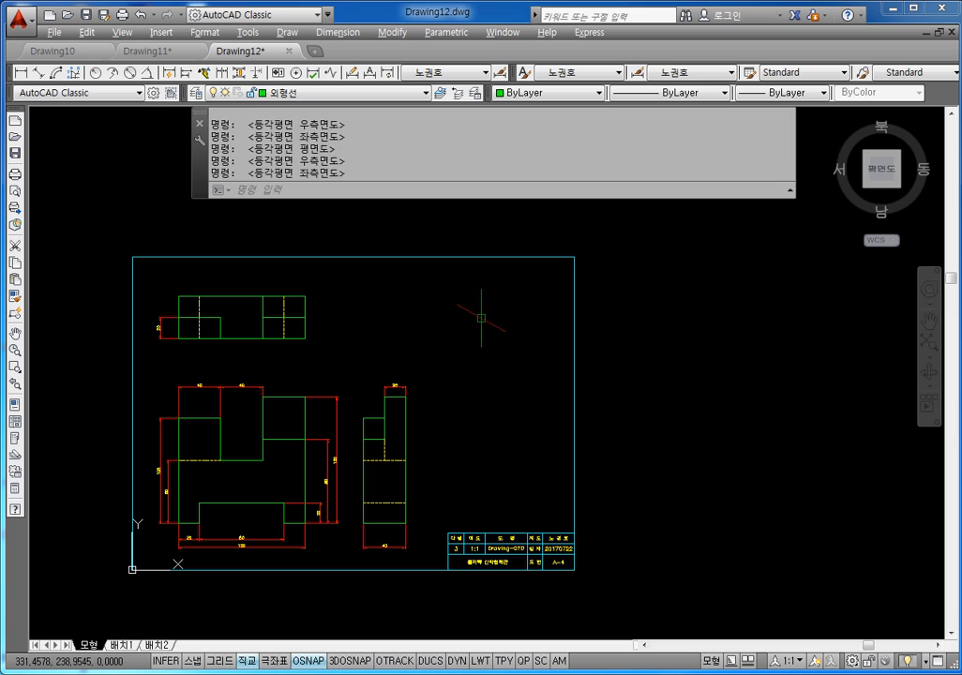
key(F5)
key(F5)
key(F5)
key(F5)
key(F5)
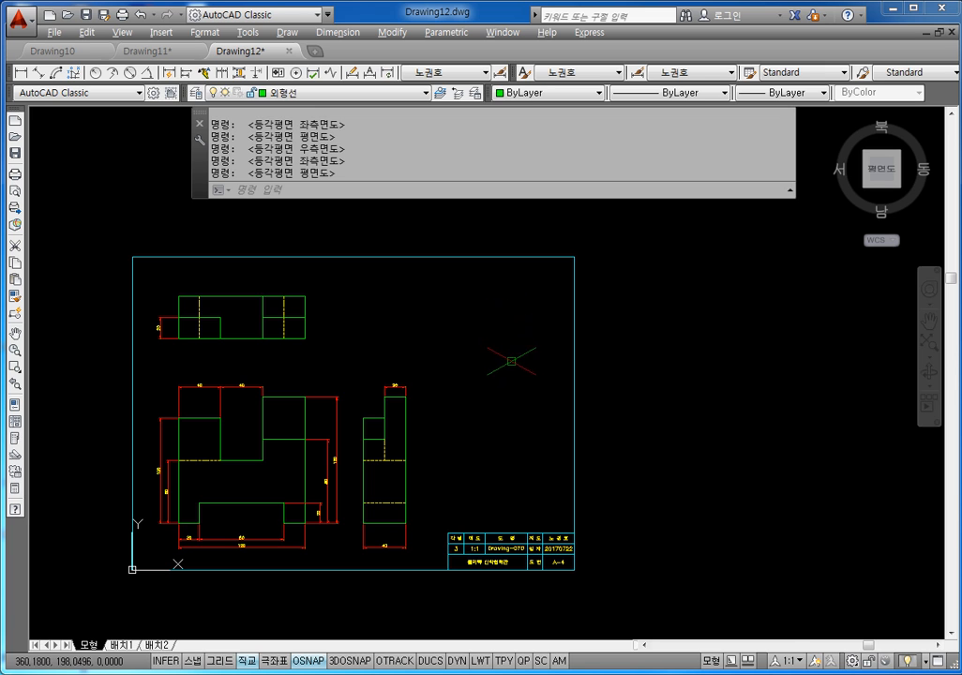
Step: On the left isoplane, draw a vertical line 100 long downward in the empty area beside the three views, as the isometric front face's first edge
middle_click(492, 332)
middle_click(493, 332)
key(Escape)
middle_drag(708, 341, 478, 389)
key(Escape)
key(Escape)
key(Escape)
text(l)
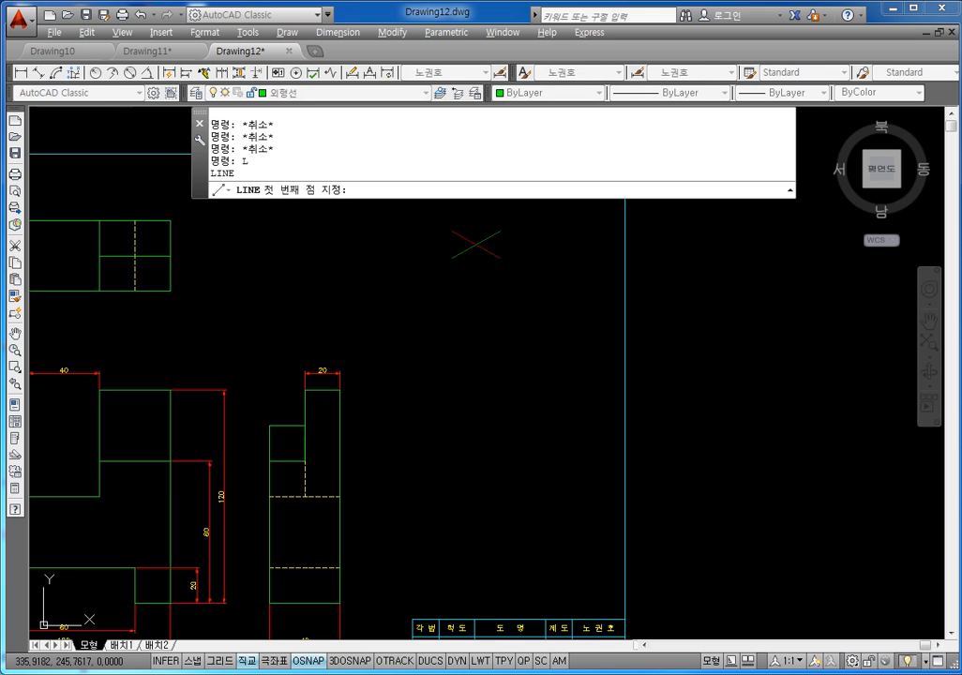
middle_drag(474, 241, 482, 324)
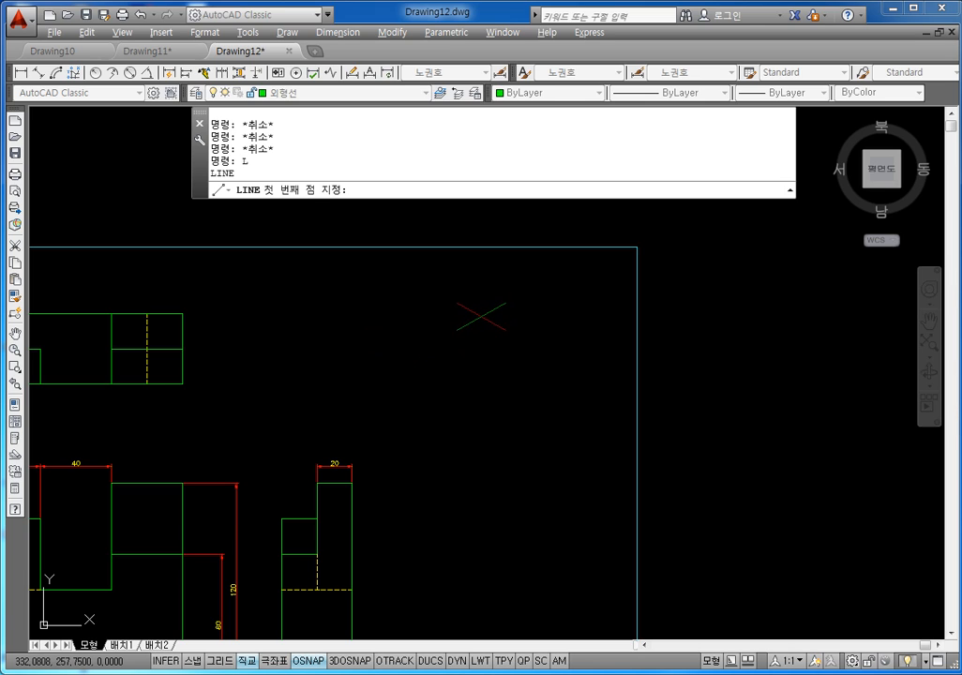
key(F5)
key(F5)
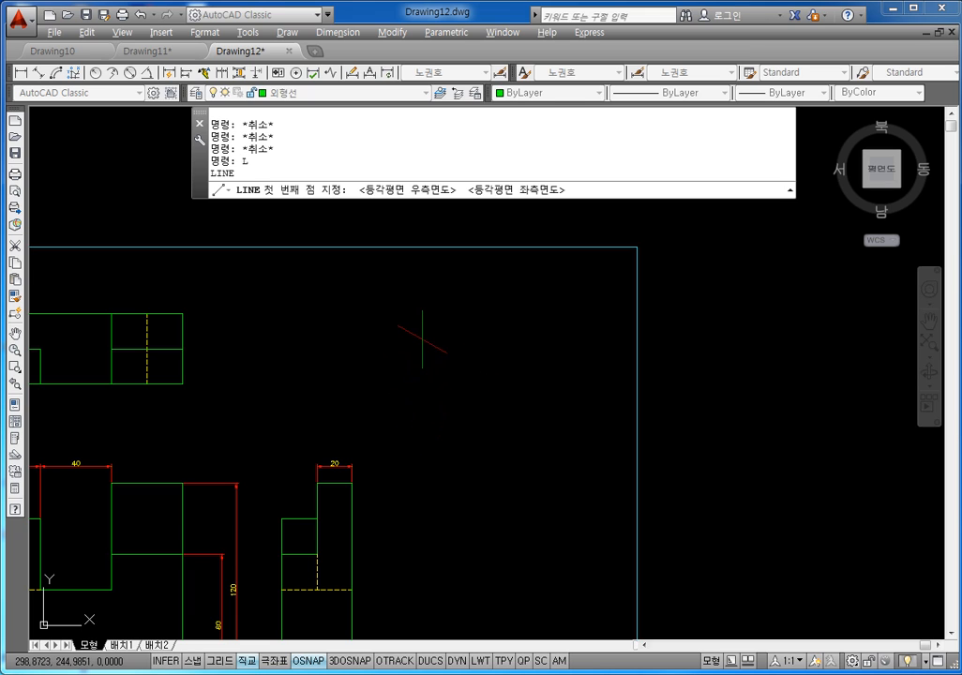
click(422, 336)
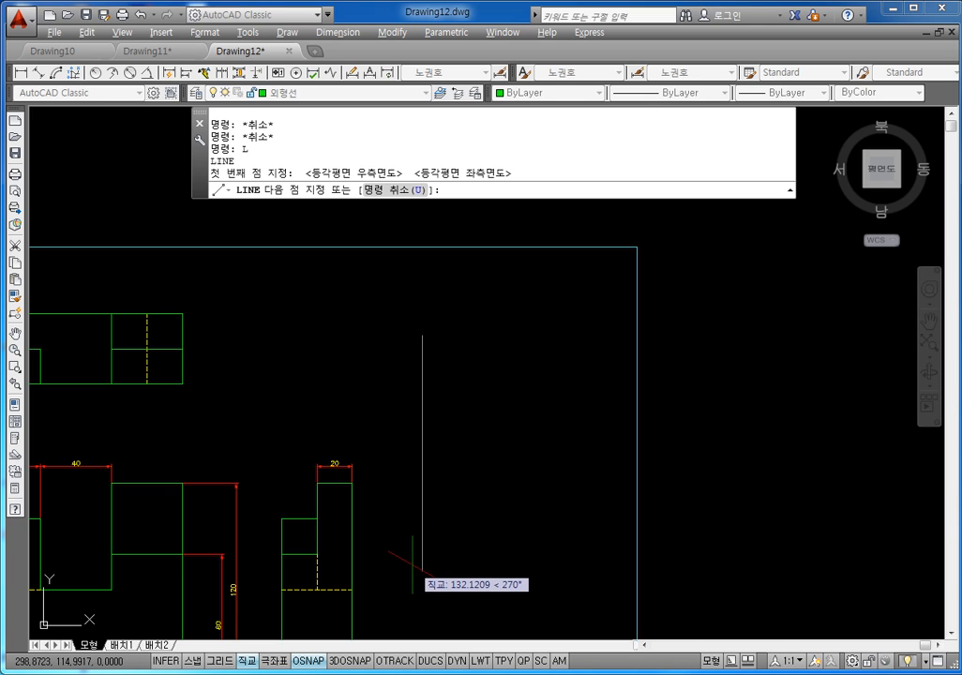
text(100)
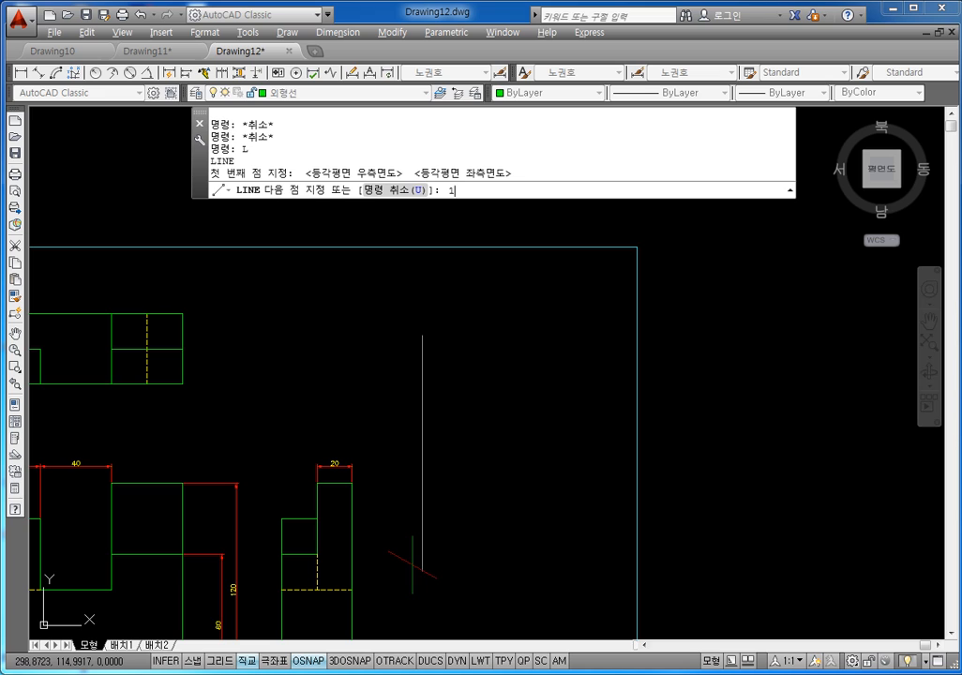
key(Return)
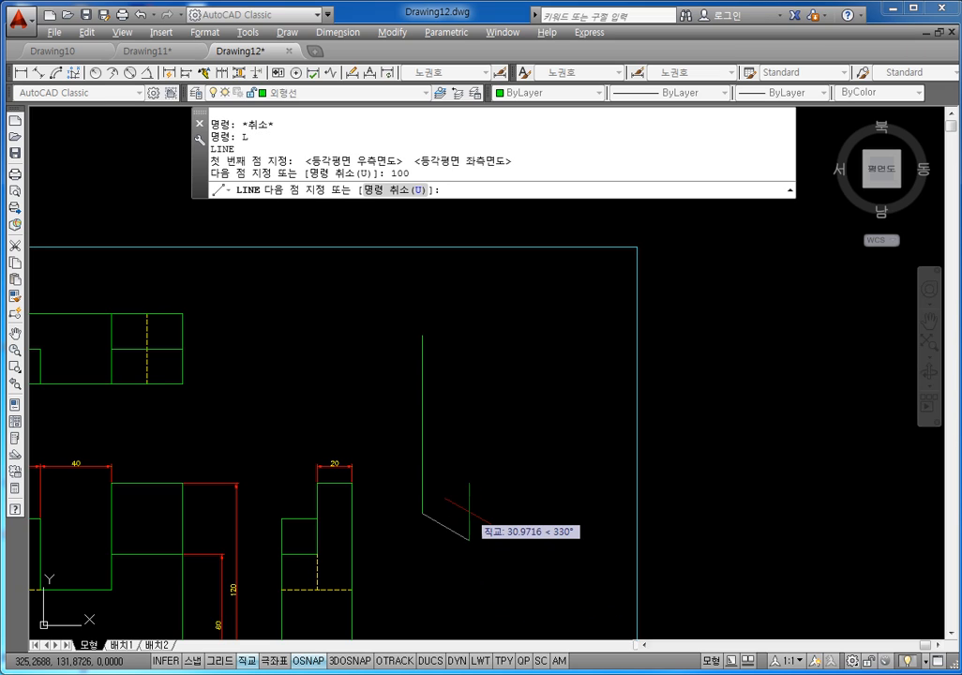
Step: Continue the face's bottom edge with a 20 foot, 20 up, 80 along at 330°, 20 down and another 20 foot
text(20)
key(Return)
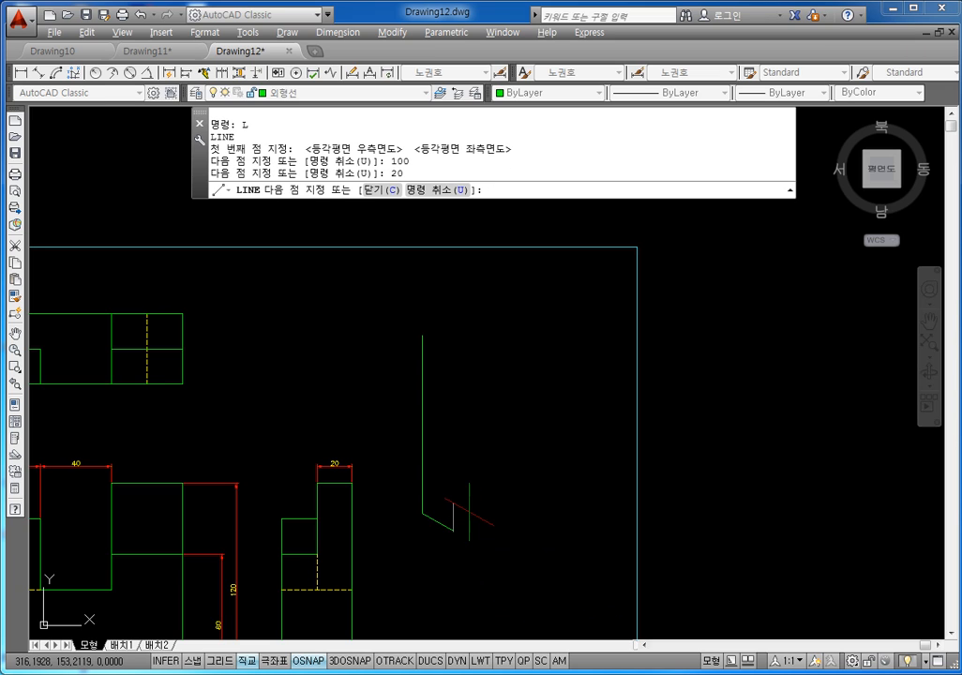
text(20)
key(Return)
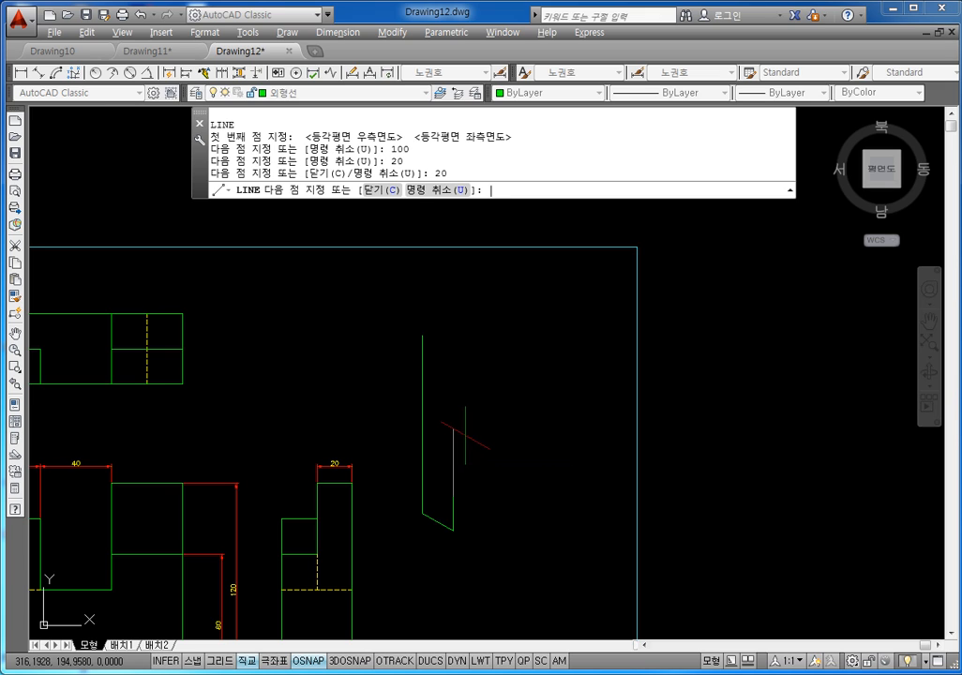
text(80)
key(Return)
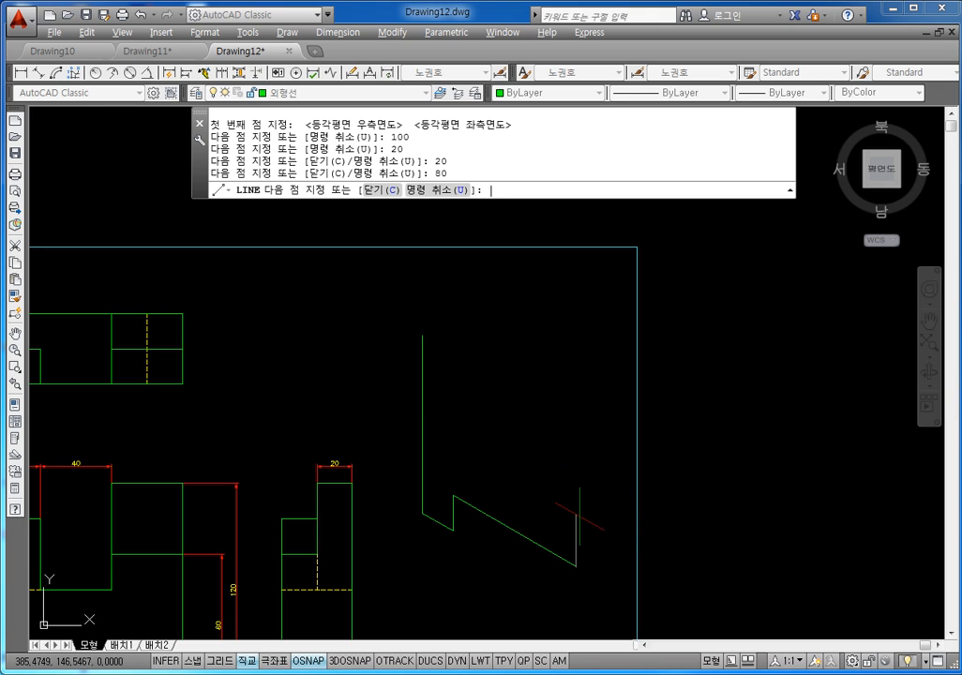
text(20)
key(Return)
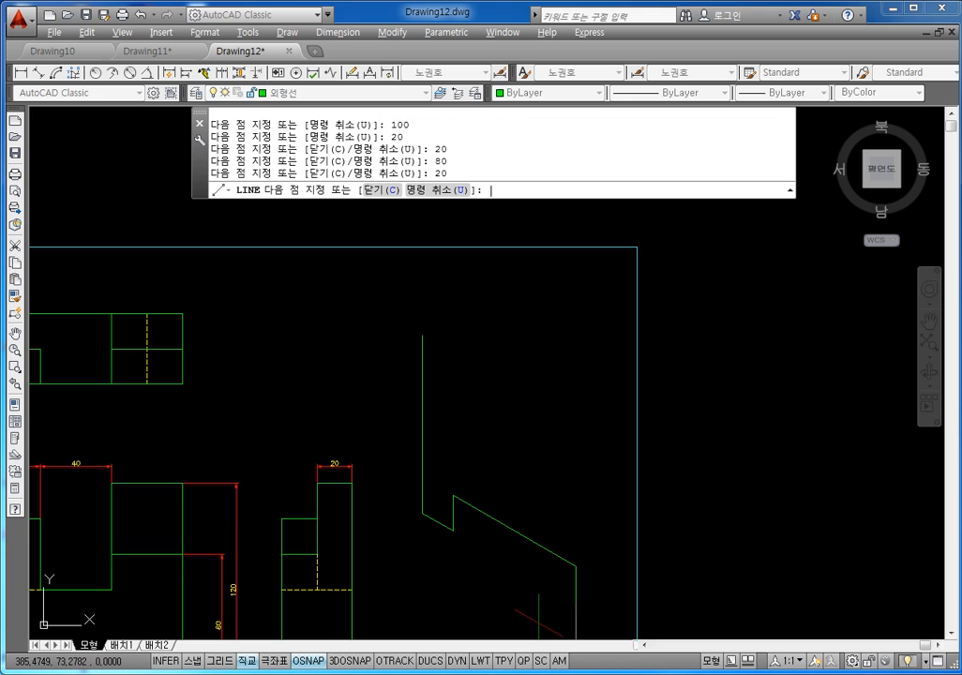
middle_drag(621, 557, 581, 514)
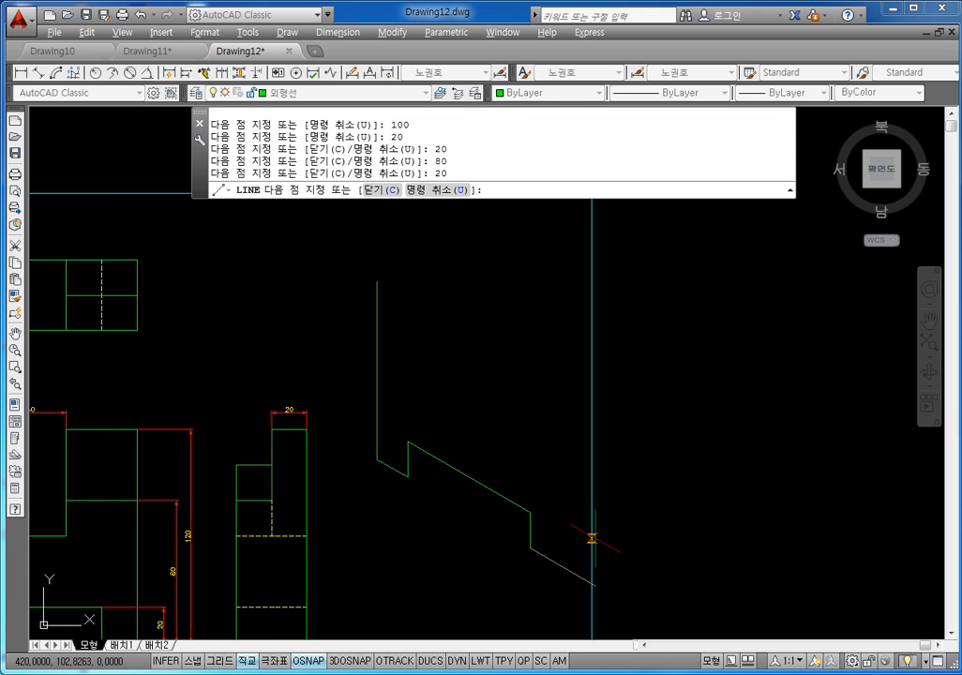
text(20)
key(Return)
Step: Continue the outline with a vertical edge 120 high and a 40-long top edge running back along the left isoplane
middle_drag(557, 269, 557, 313)
text(120)
key(Return)
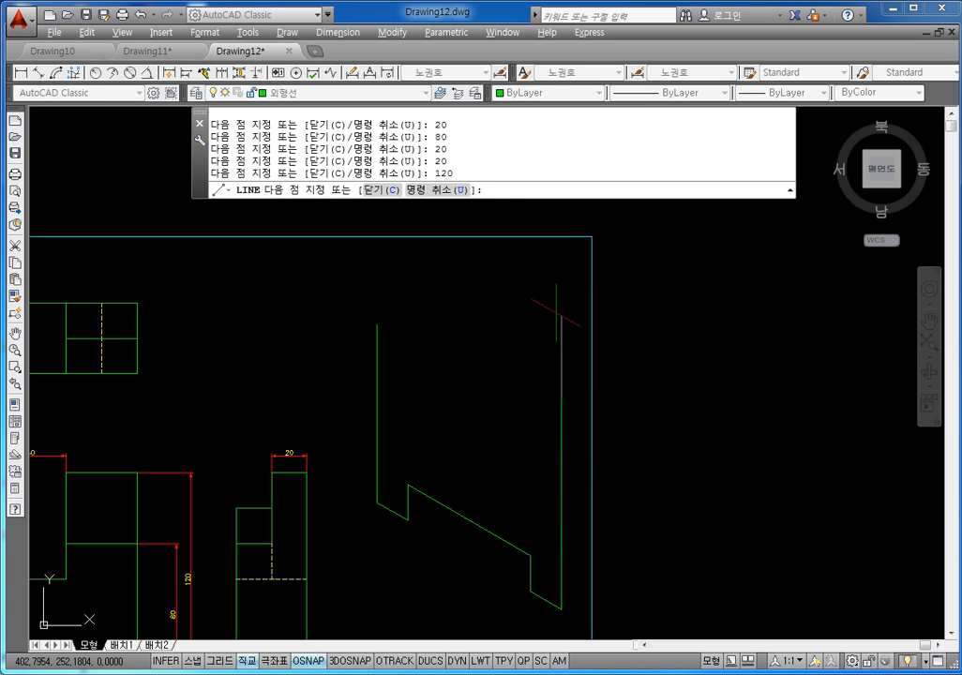
text(40)
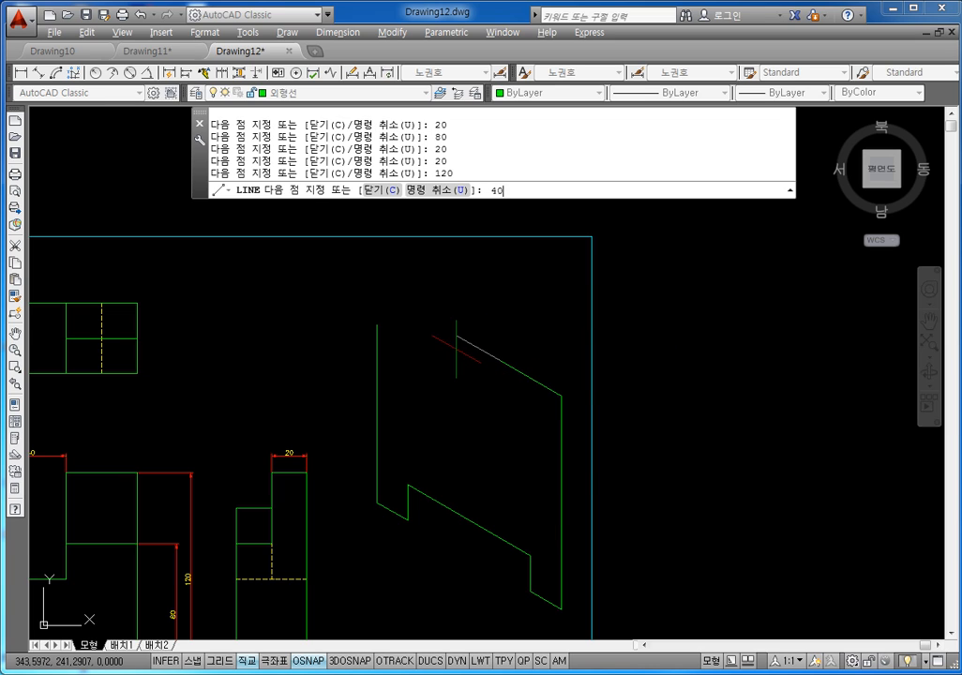
key(Escape)
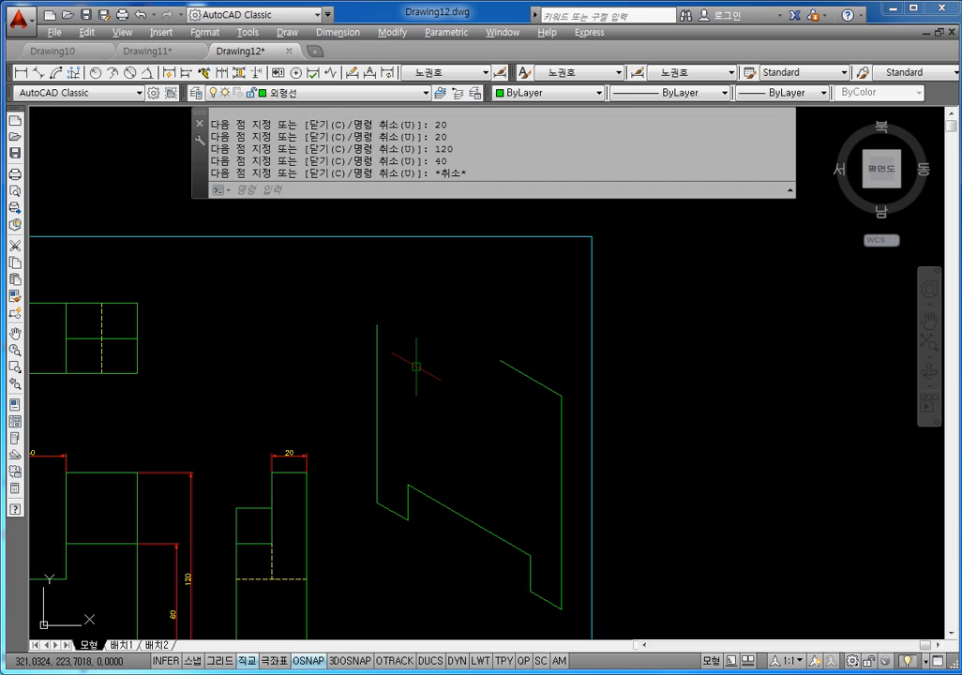
Step: Close the face's upper notch with lines from the 100-long edge's top: 40 along, 40 down, 40 along, and up to the open top edge's end
text(l)
key(Return)
click(377, 325)
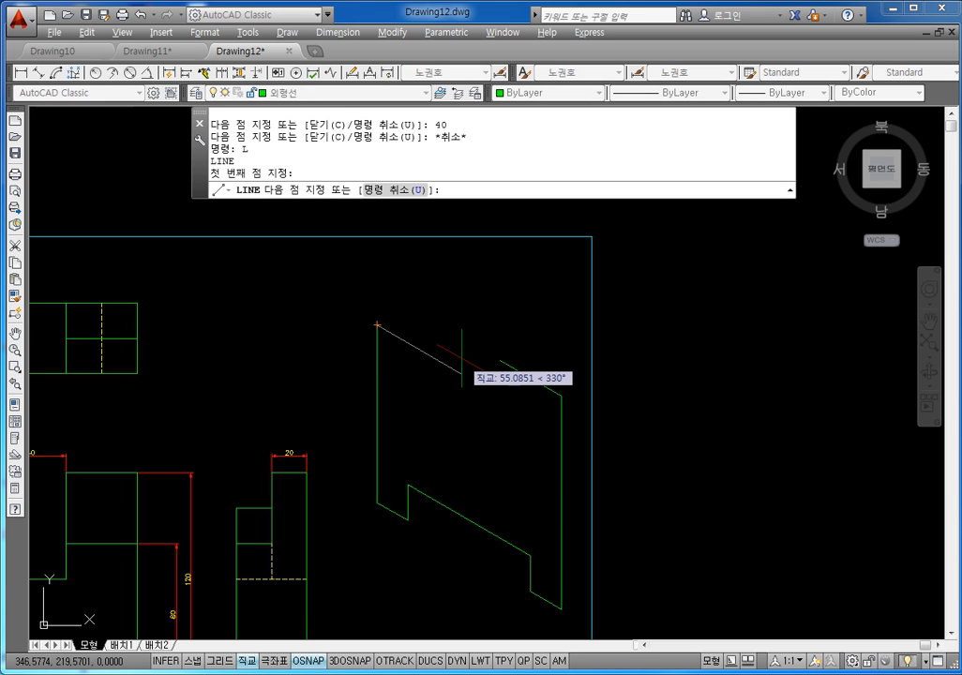
text(40)
key(Return)
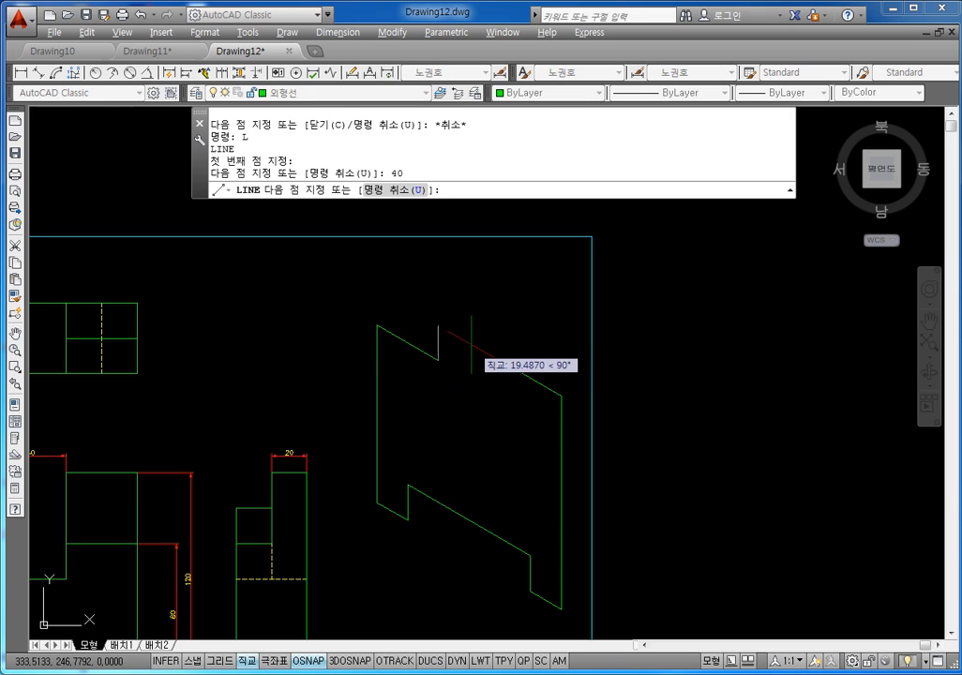
text(40)
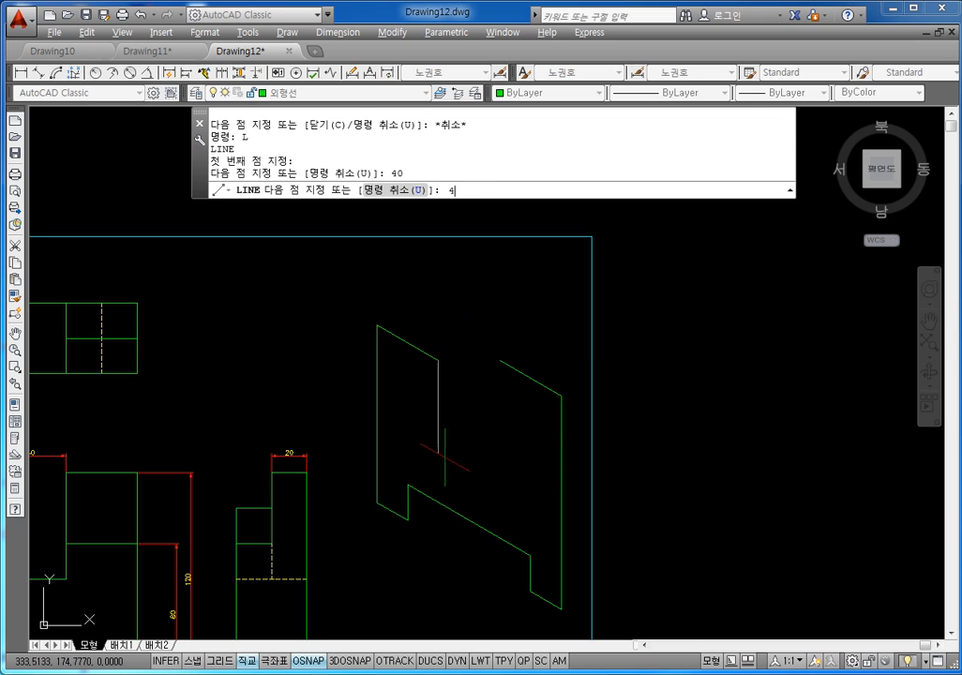
key(Return)
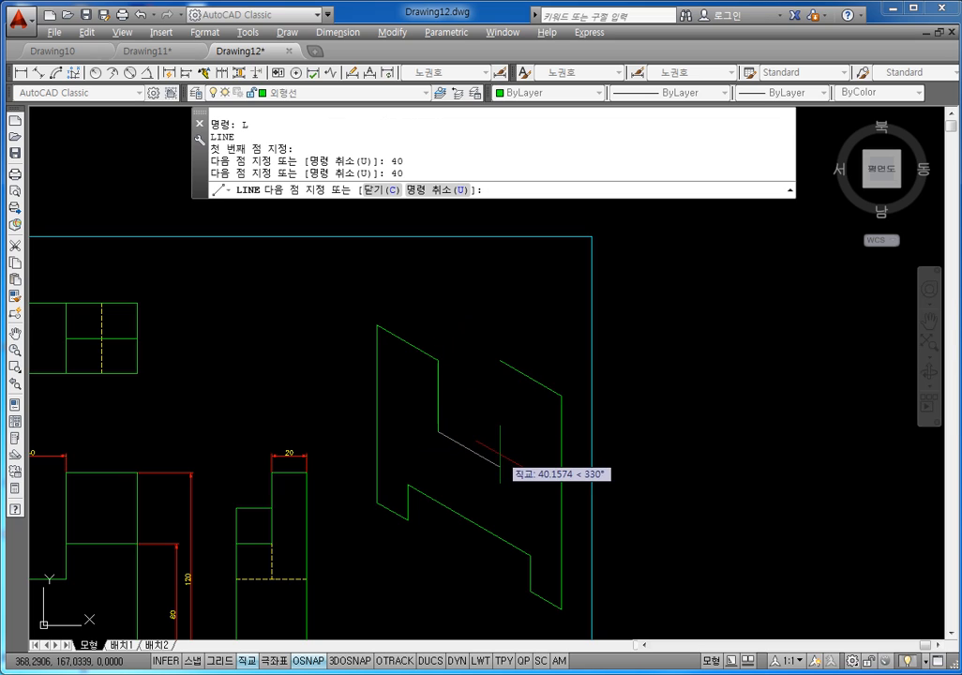
text(40)
key(Return)
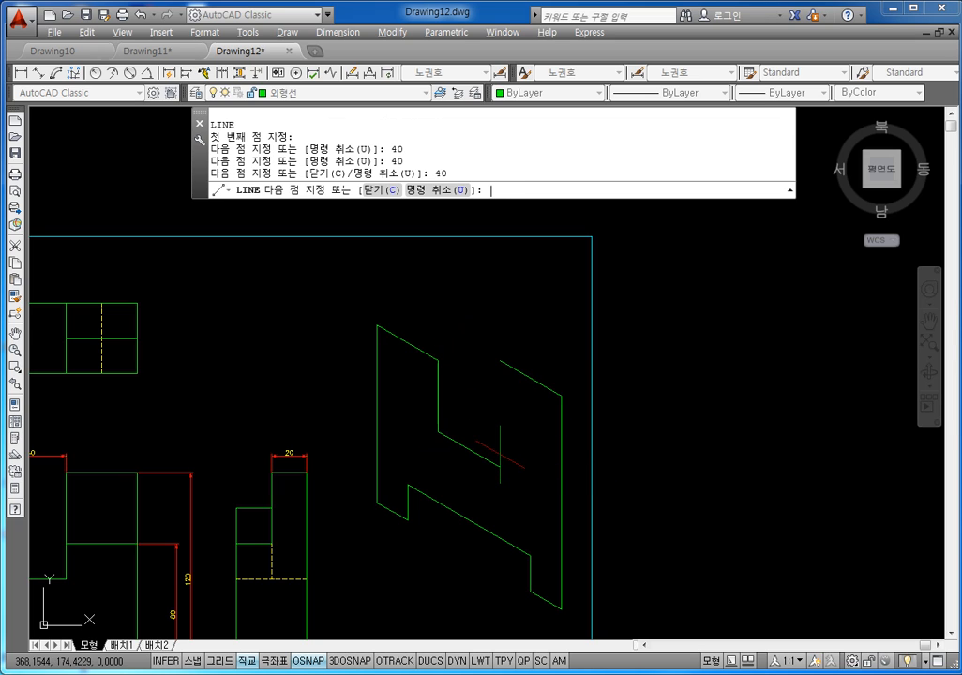
click(500, 360)
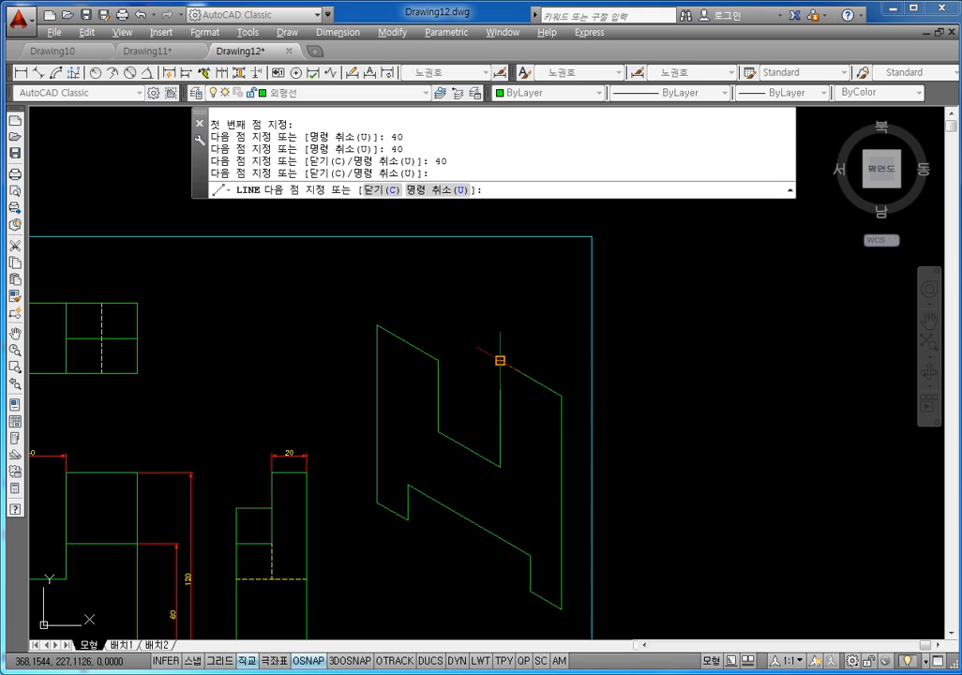
key(Escape)
middle_drag(524, 363, 511, 322)
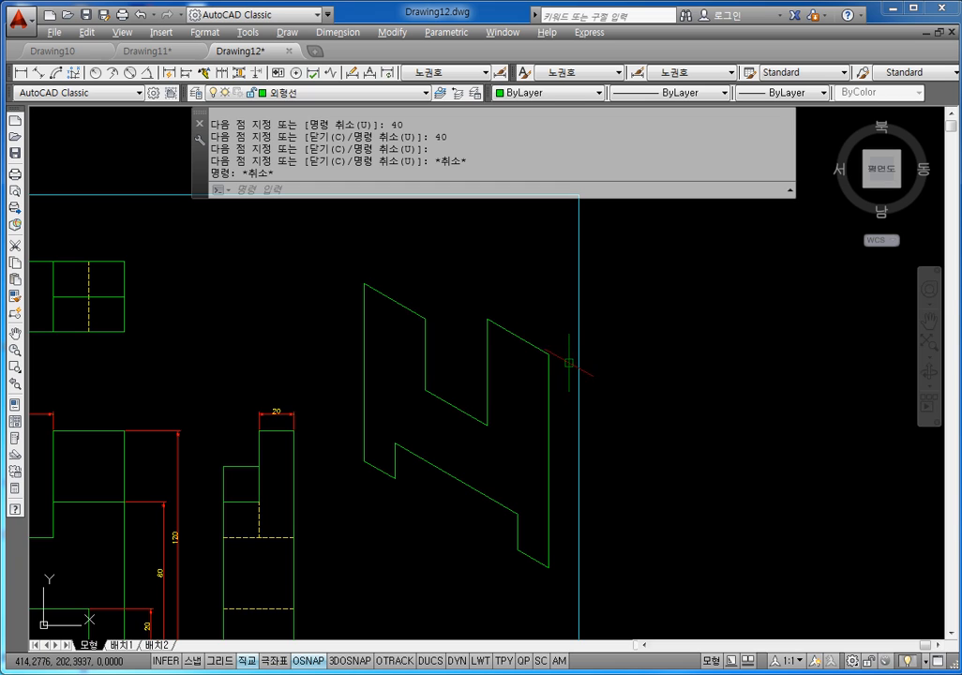
middle_drag(568, 362, 550, 382)
key(Escape)
key(Escape)
key(Escape)
key(Escape)
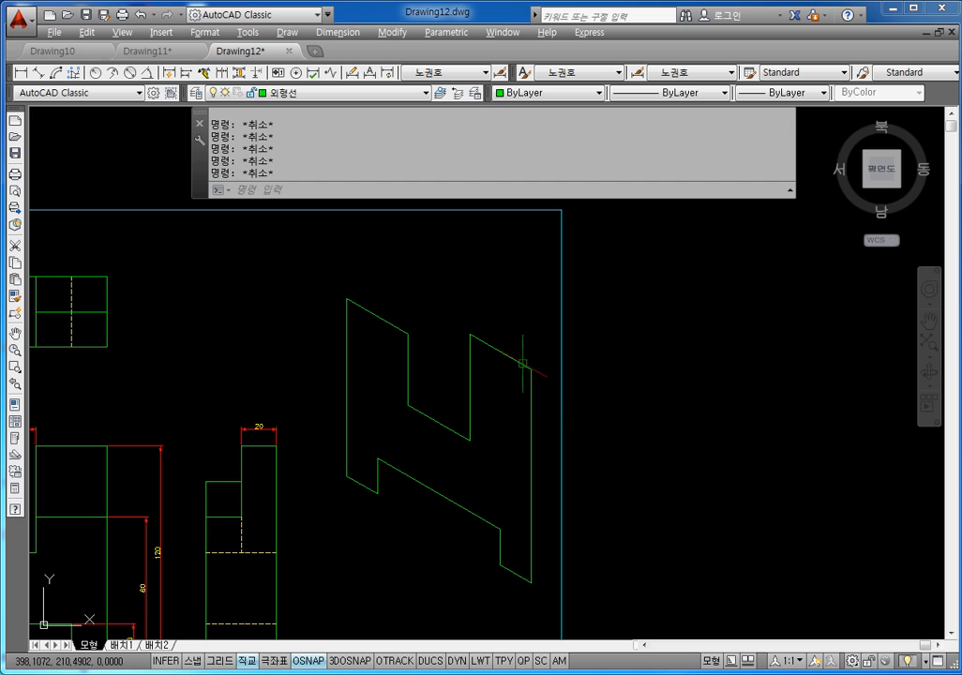
scroll(507, 342, down, 2)
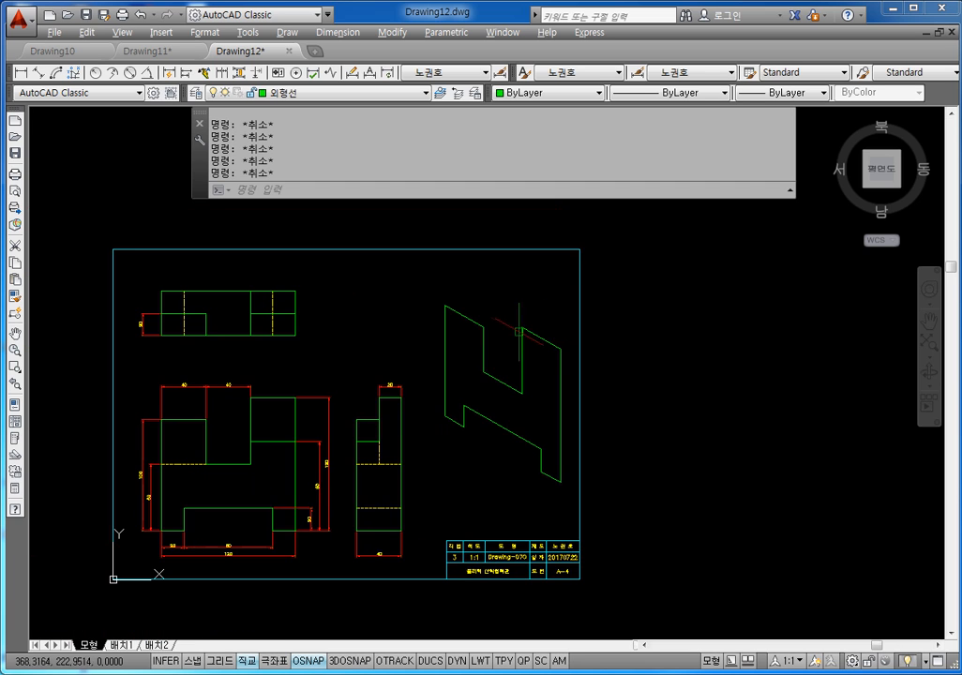
text(m)
key(Return)
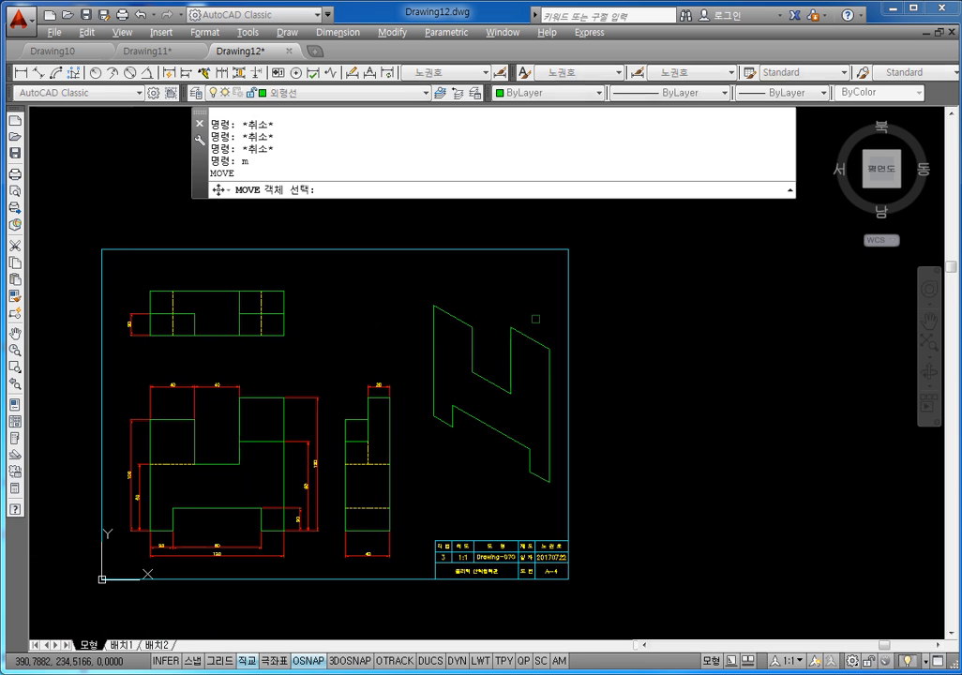
click(558, 408)
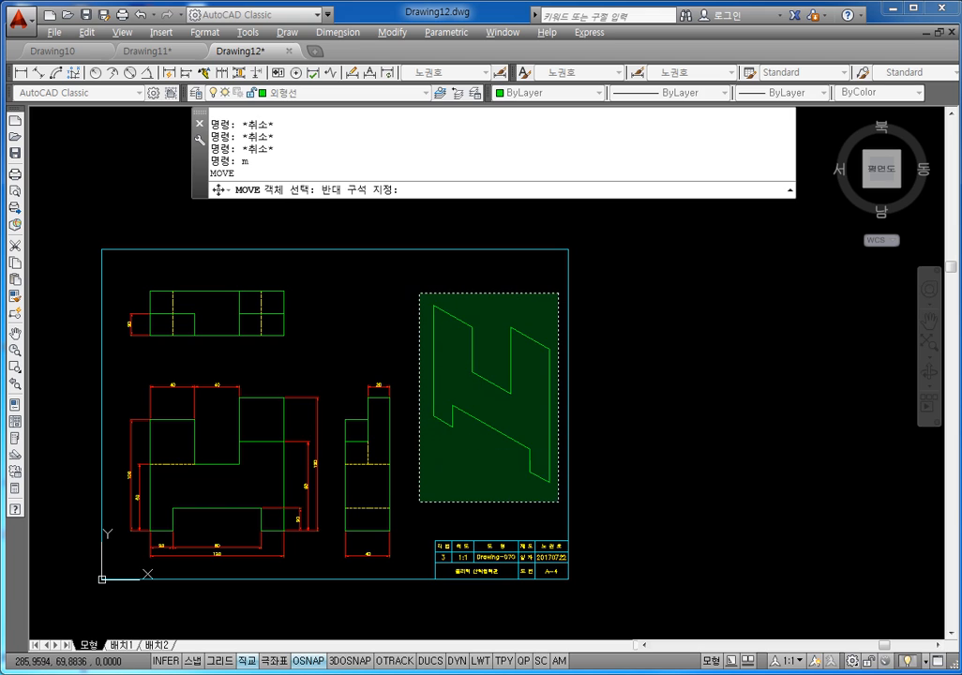
key(Escape)
key(Escape)
key(Escape)
Step: Move the whole isometric face outline about 23 left and 30 down from its lower corner, with ortho mode off
text(m)
key(Return)
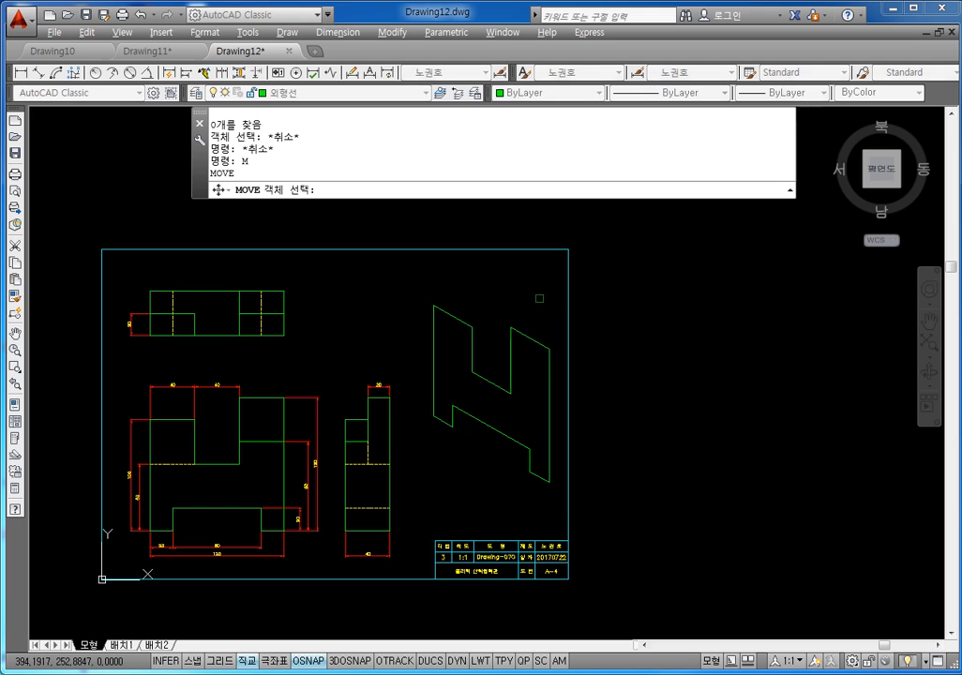
click(563, 274)
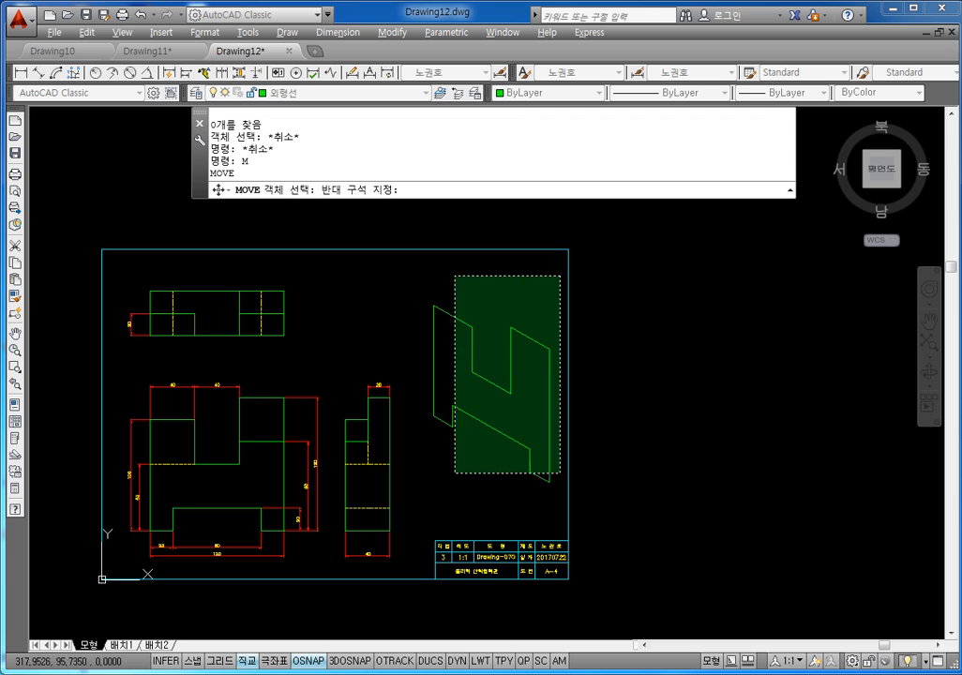
click(417, 518)
key(Return)
click(441, 421)
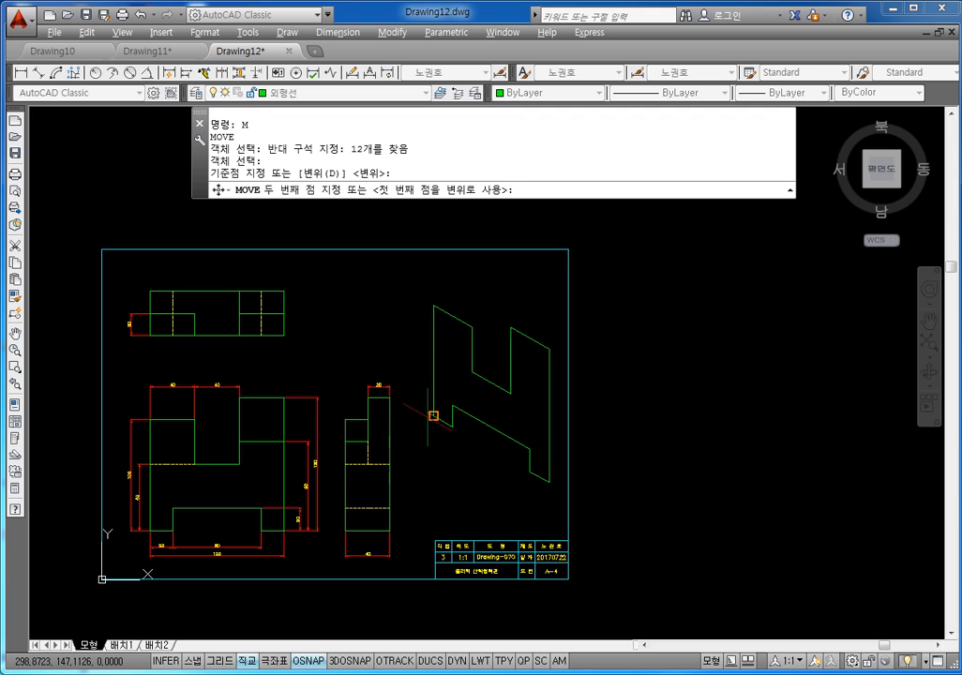
key(F8)
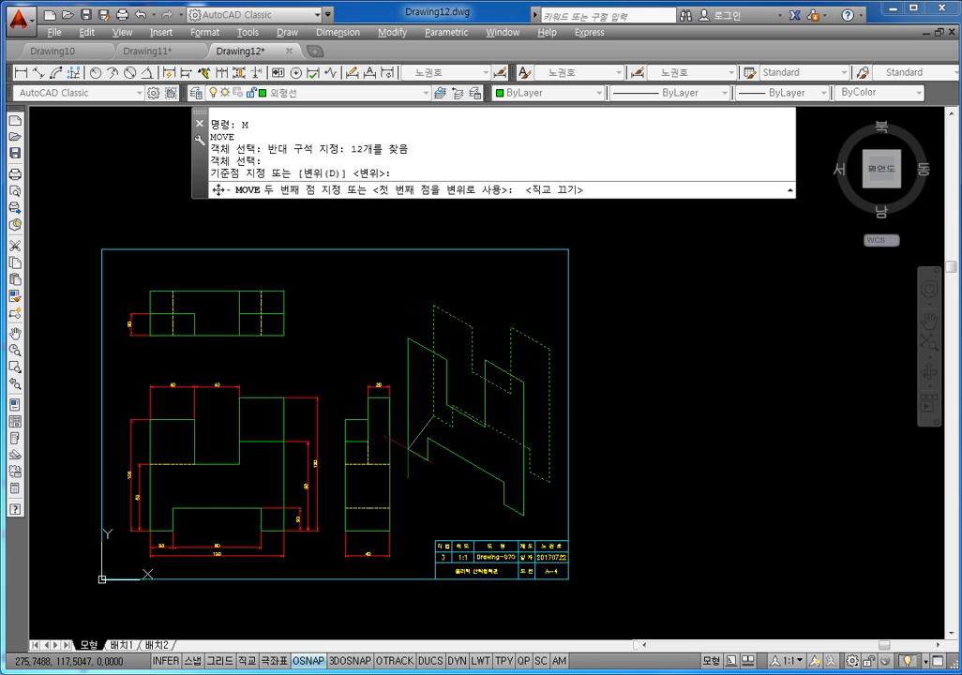
key(Escape)
key(Escape)
key(Escape)
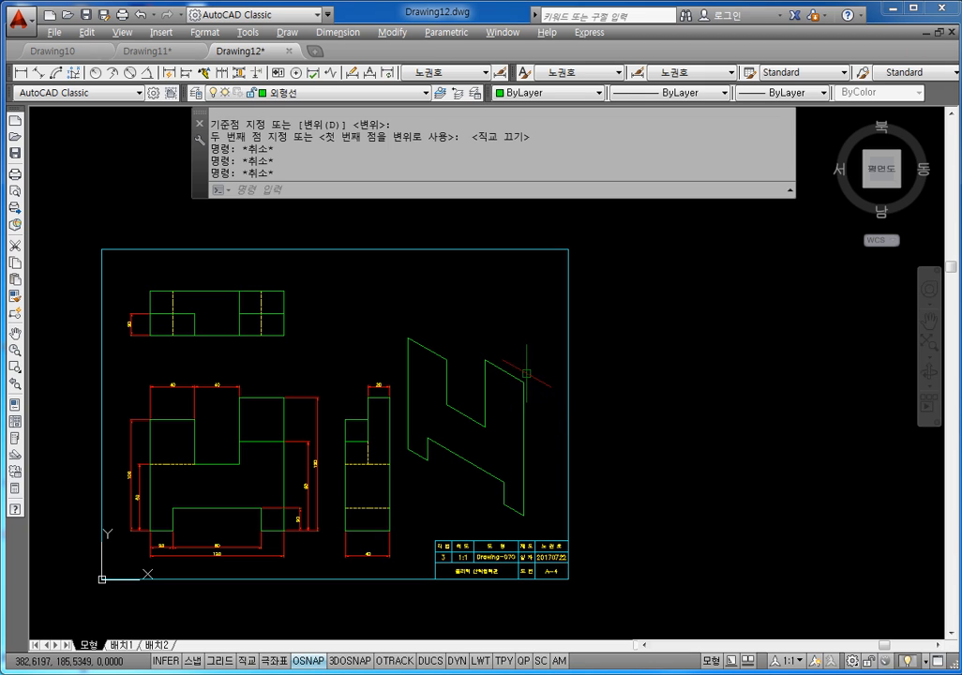
Step: On the right isoplane with ortho mode on, draw a 40-long edge at 30° from the front face's lower right corner
key(F5)
key(F5)
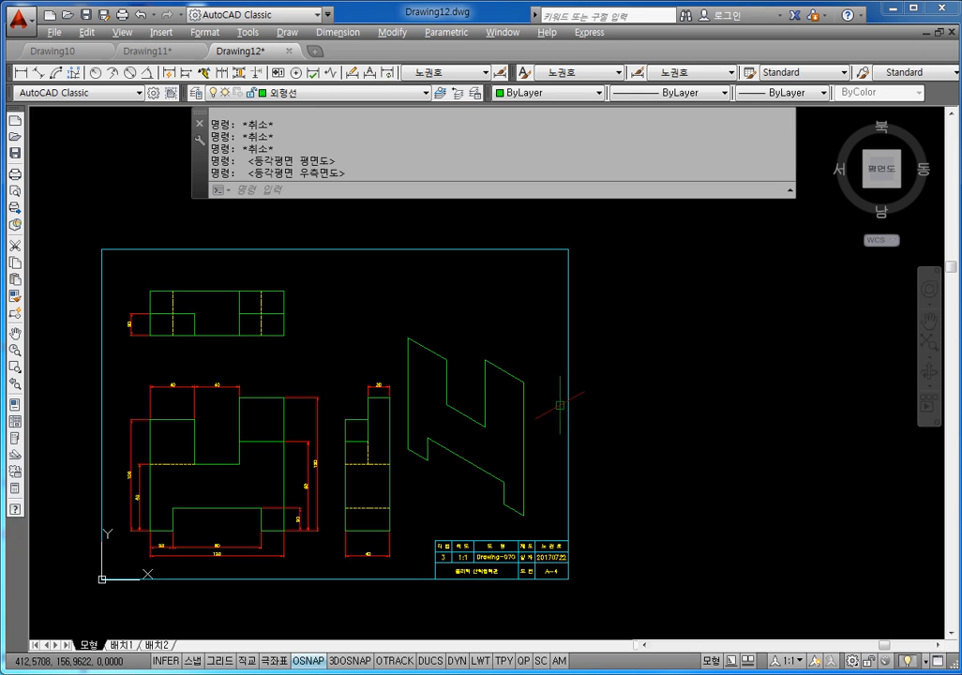
key(Escape)
key(Escape)
key(Escape)
text(l)
key(Return)
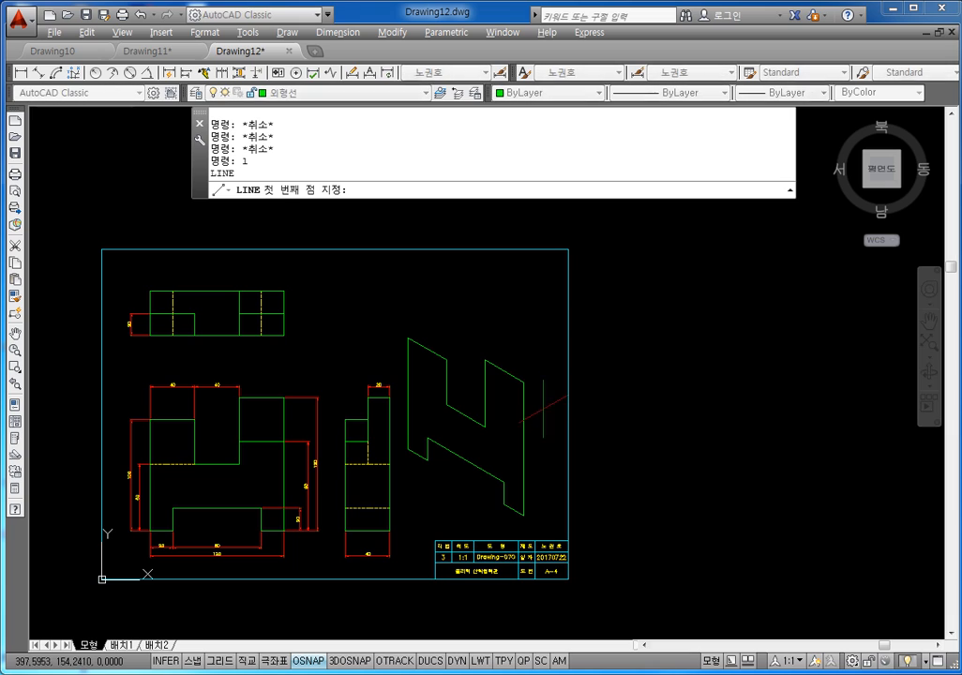
key(F8)
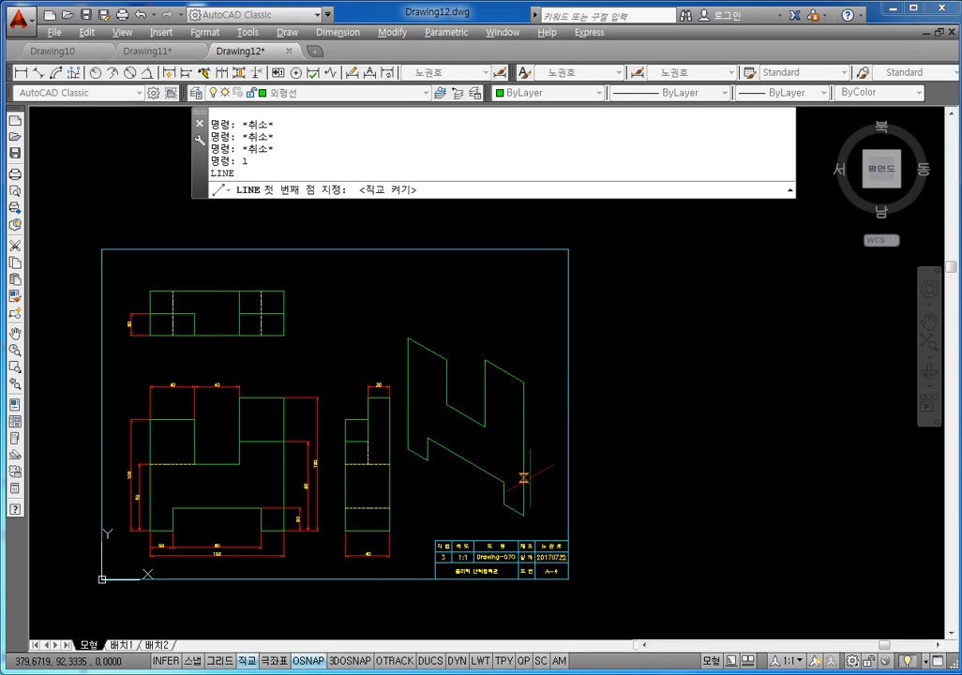
click(522, 515)
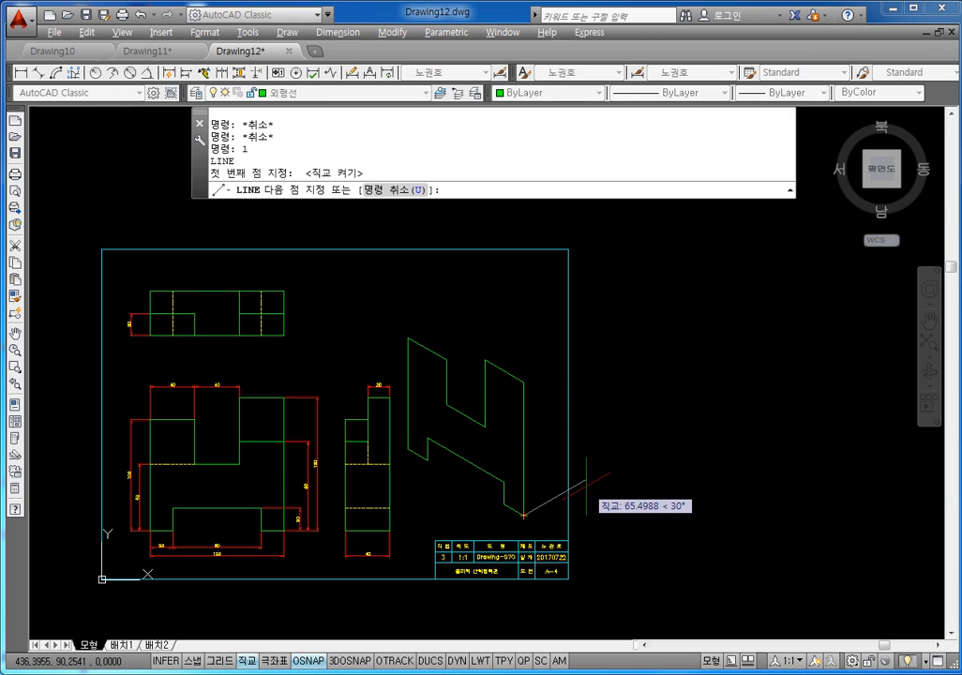
text(1)
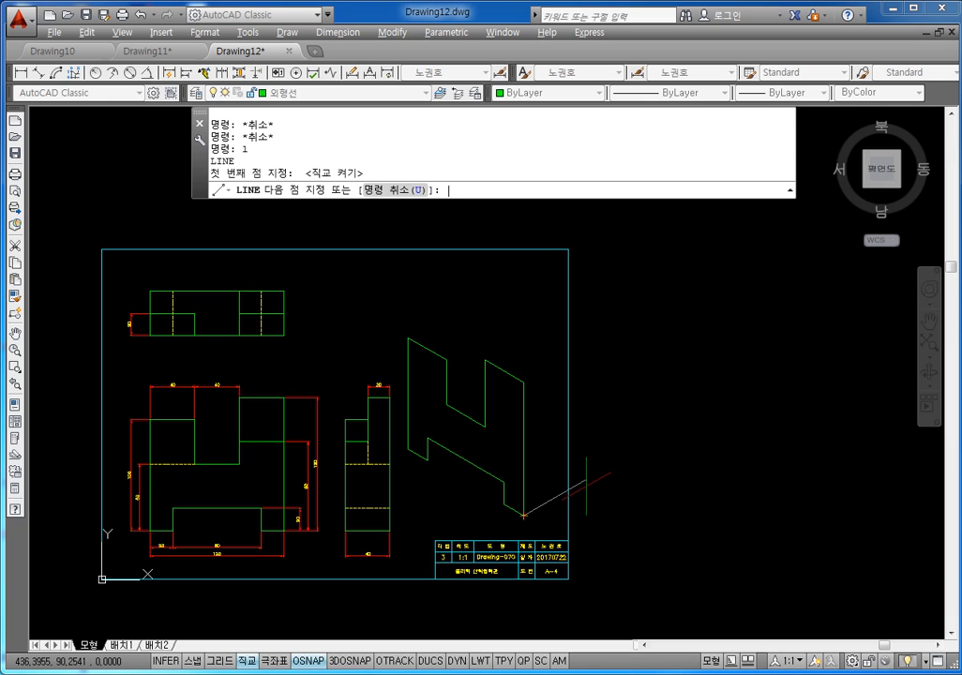
text(0)
key(Return)
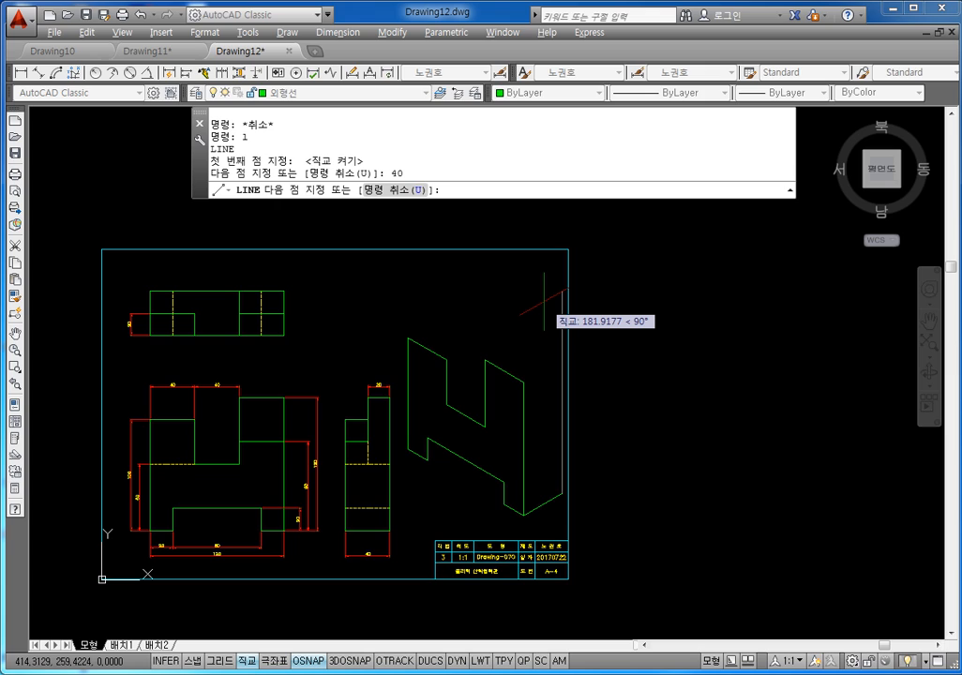
Step: Continue the side face outline 120 up and 40 back at 210° to the front face's top corner
text(120)
key(Return)
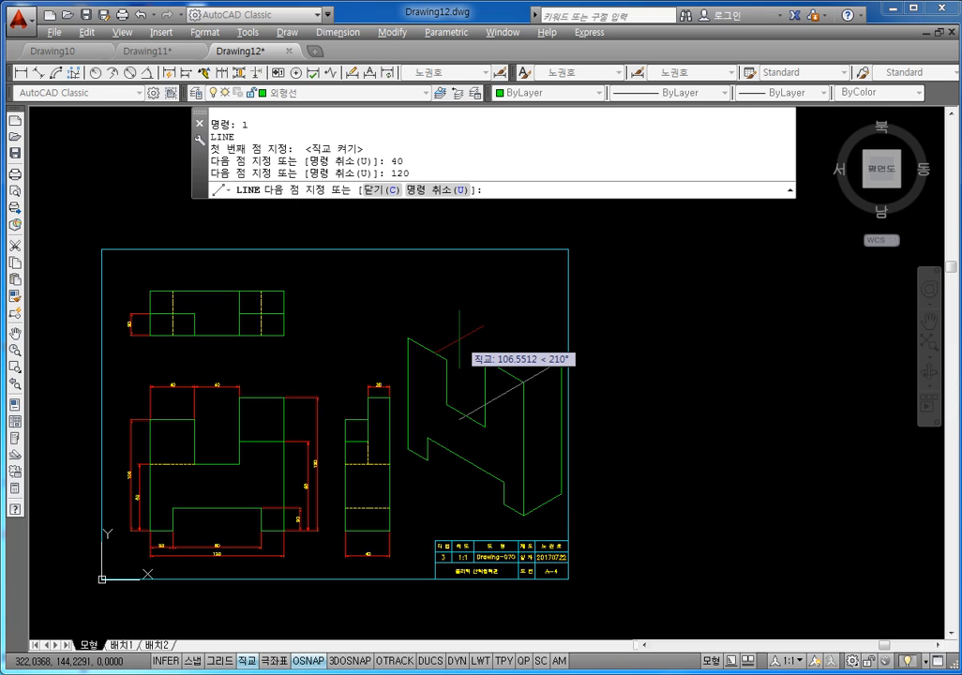
text(40)
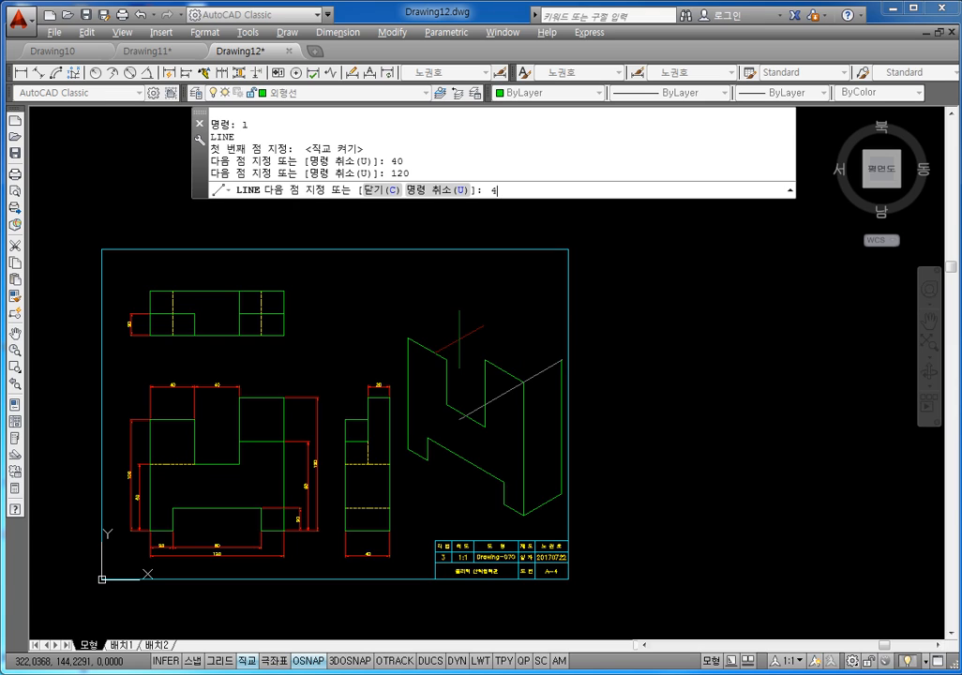
key(Return)
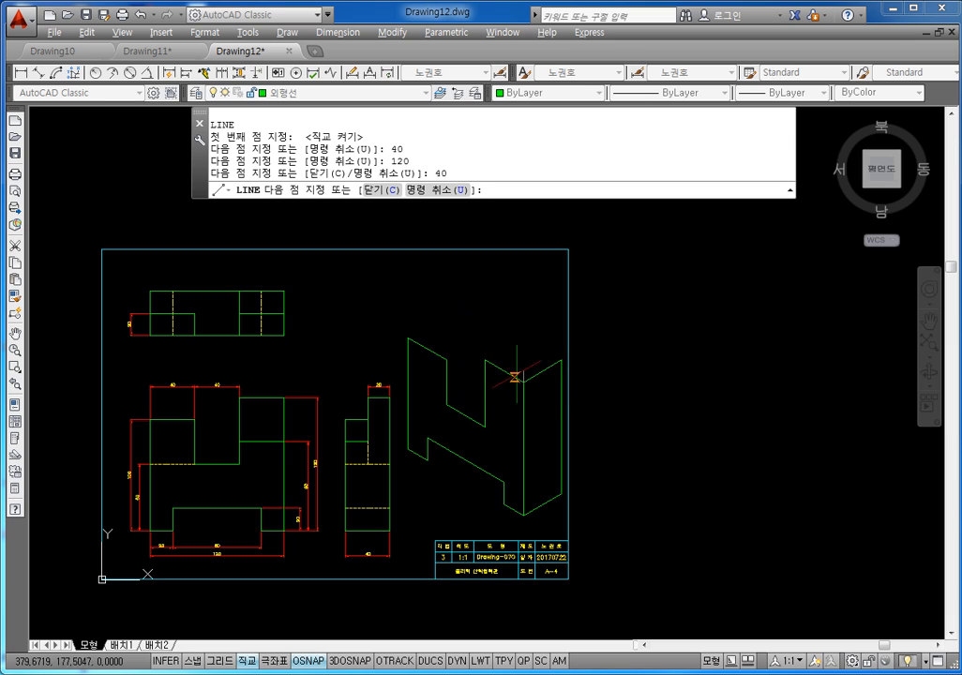
key(Escape)
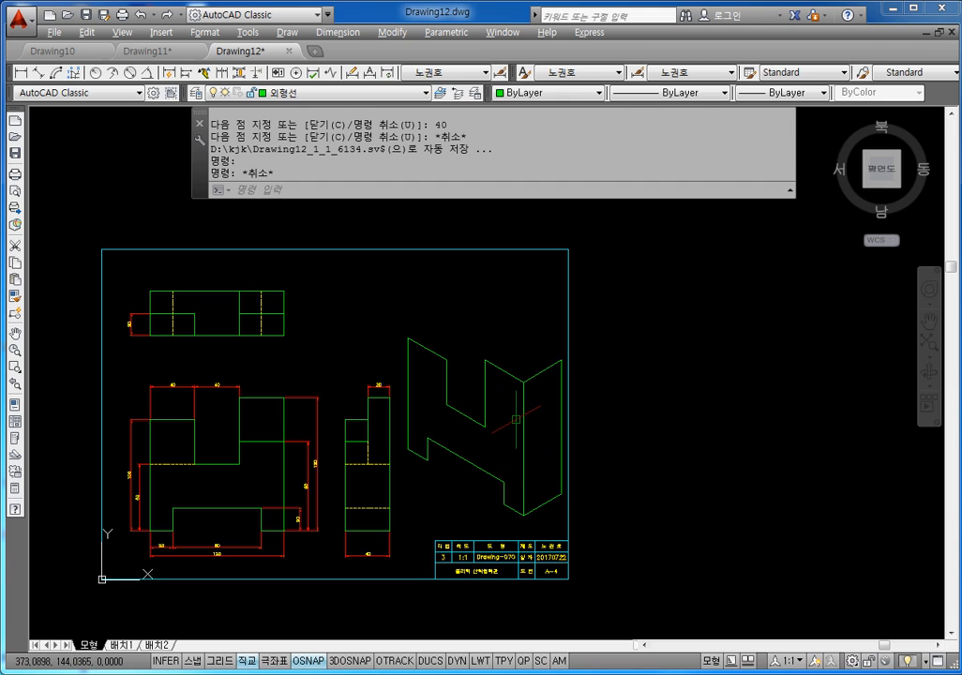
Step: Delete the 120-high vertical edge shared by the front and side faces
click(534, 424)
click(516, 439)
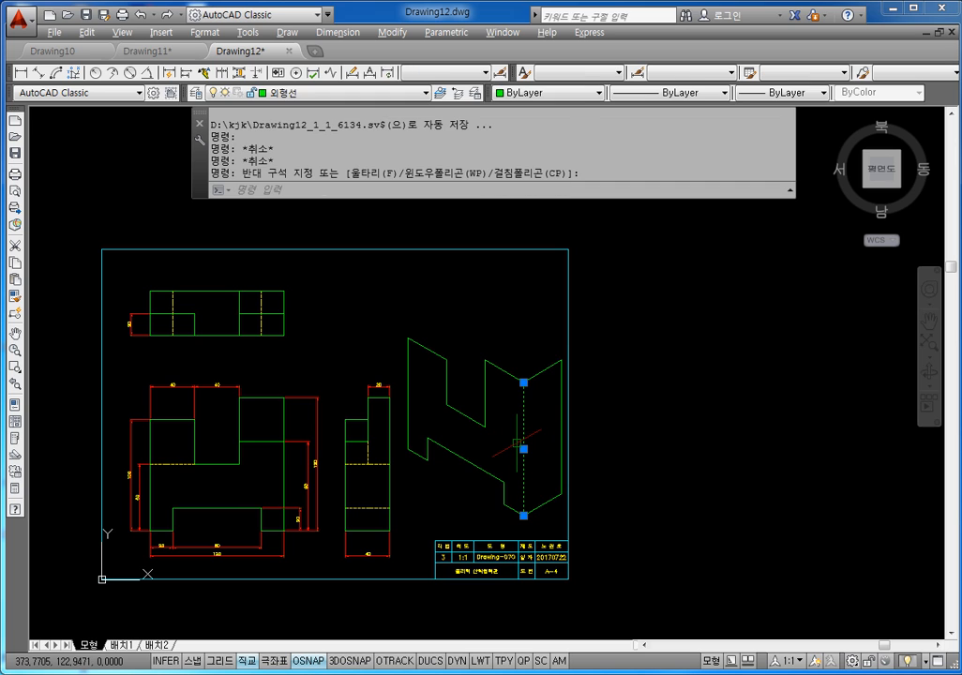
key(Delete)
key(Escape)
key(Escape)
key(Escape)
Step: Draw an 80-long vertical line up from the lower corner where the front and side faces meet
text(L)
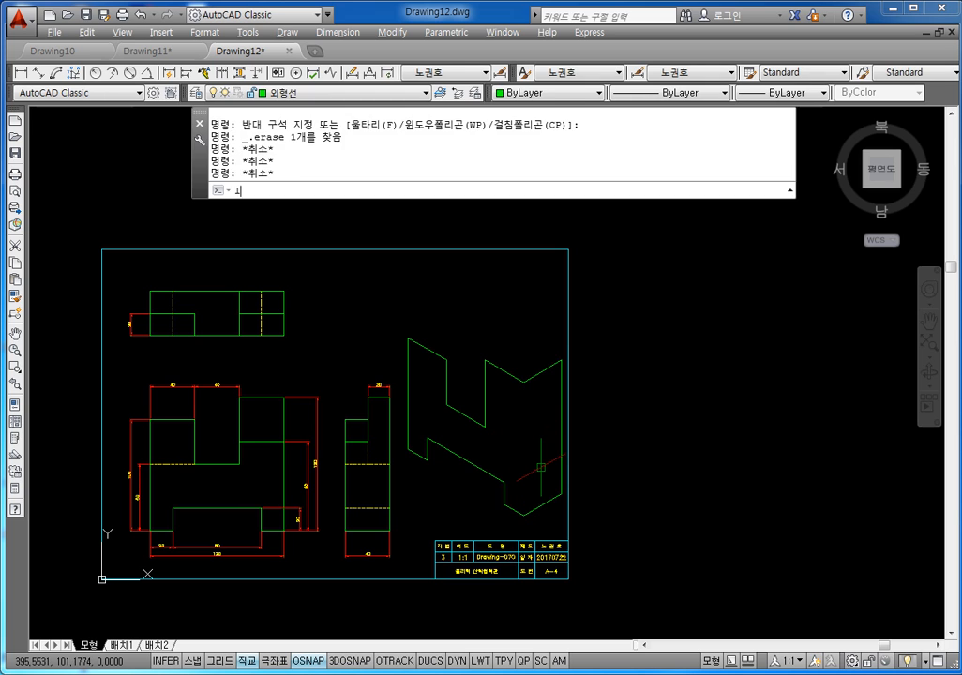
key(Return)
click(522, 514)
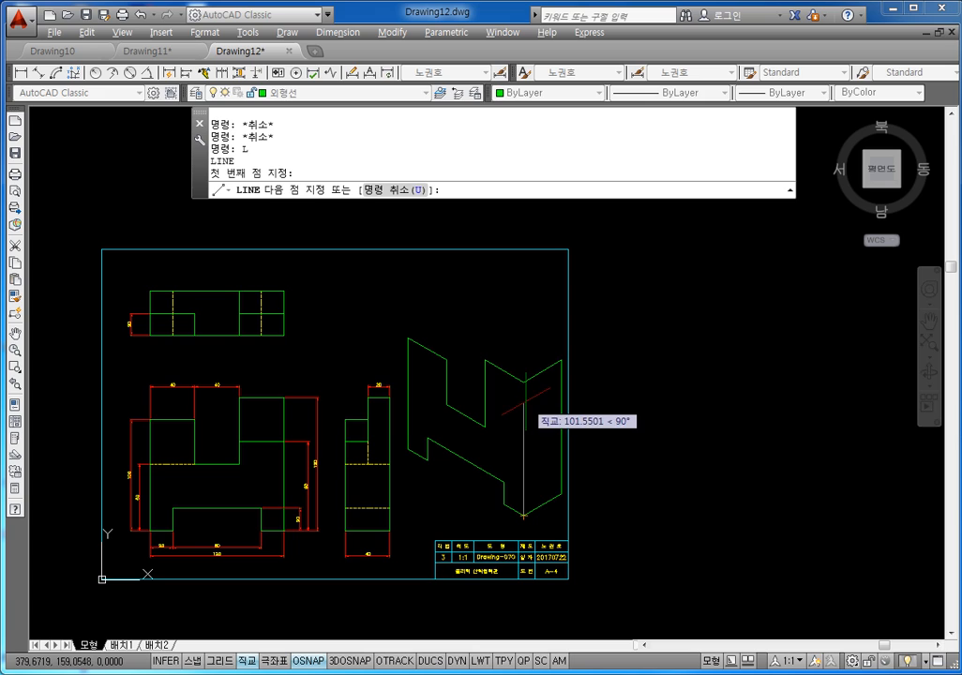
text(8)
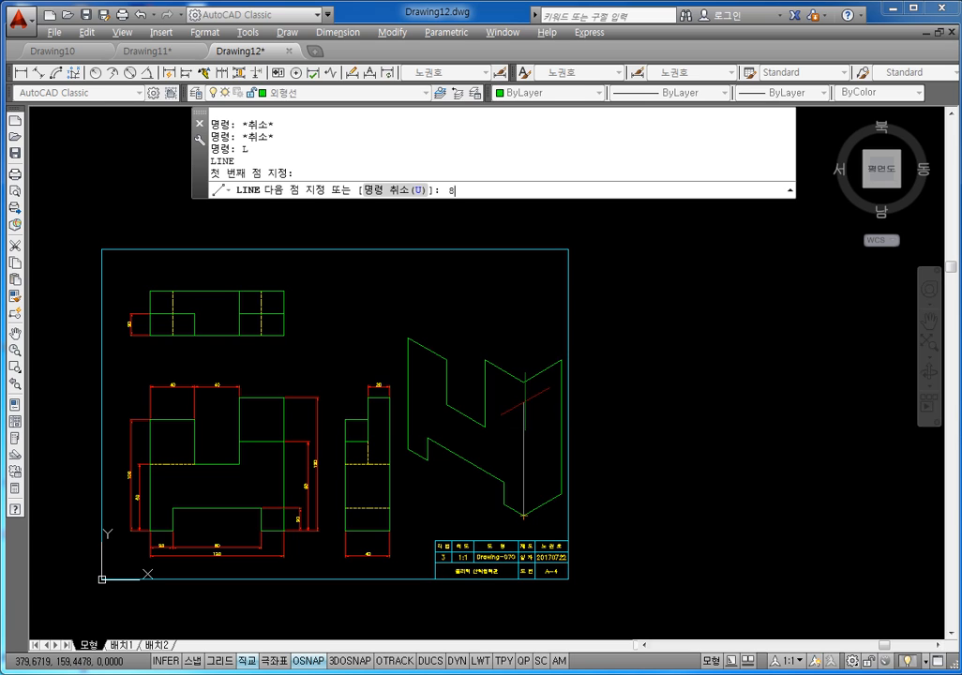
text(0)
key(Return)
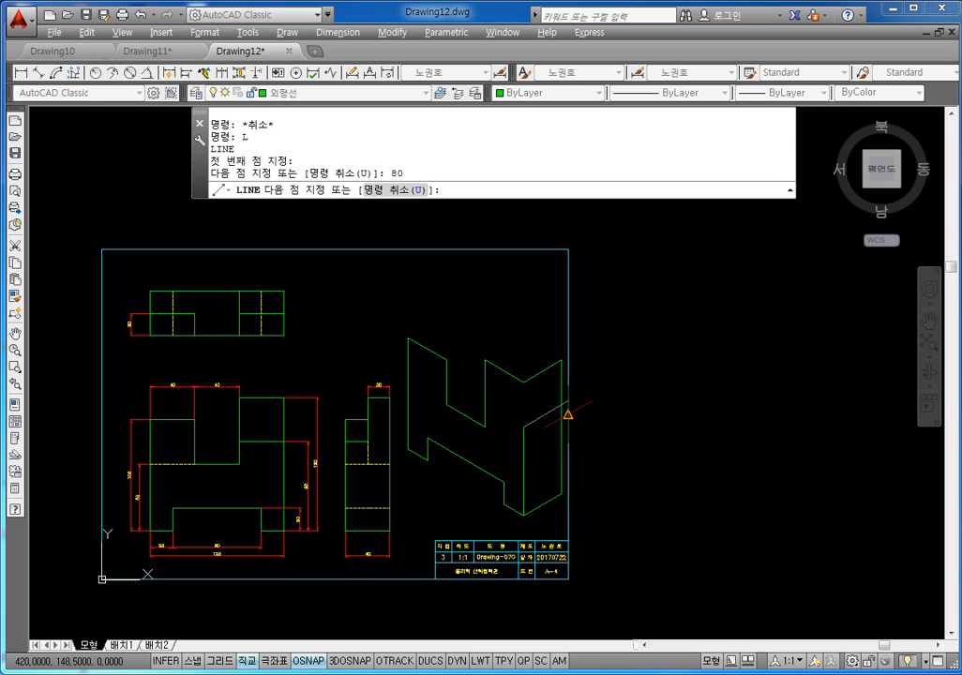
text(10)
key(Return)
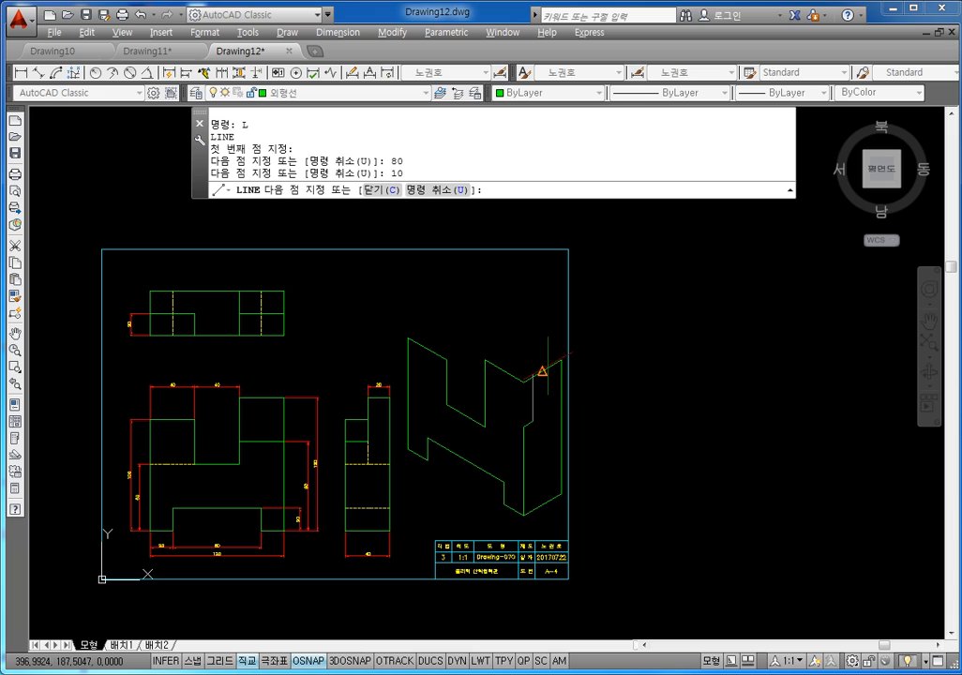
text(u)
key(Return)
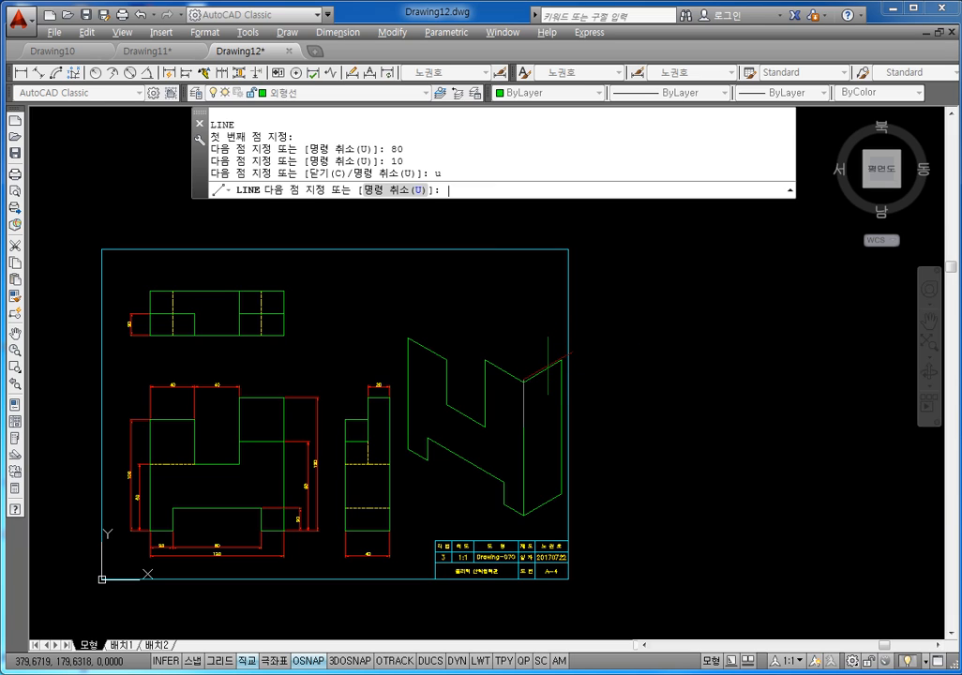
Step: Continue the side face's step from the 80-high edge with 20 along at 30° and 40 up to the top edge
text(20)
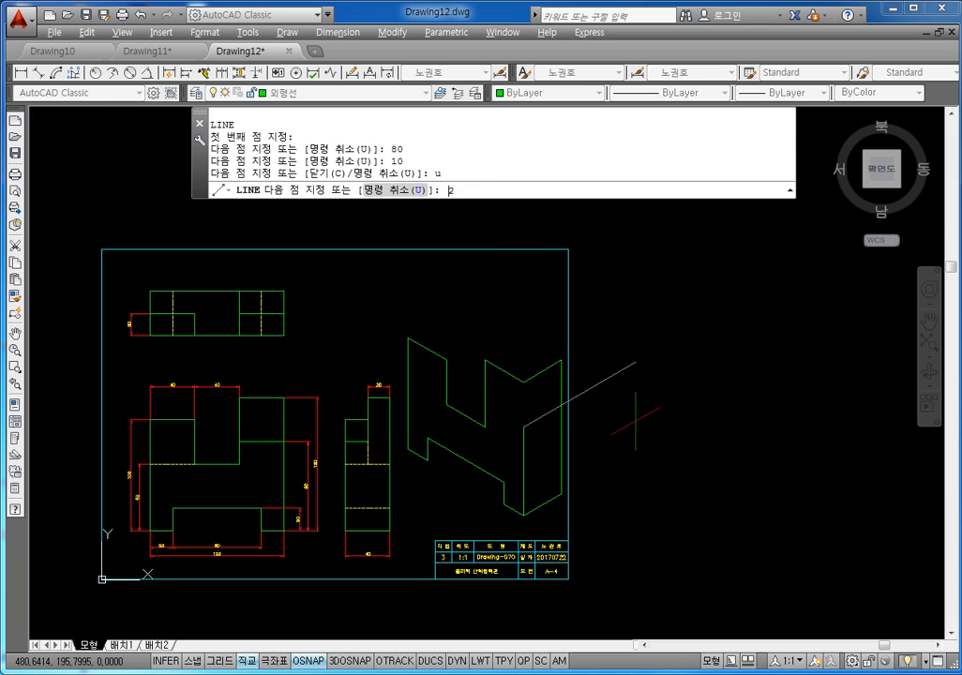
key(Return)
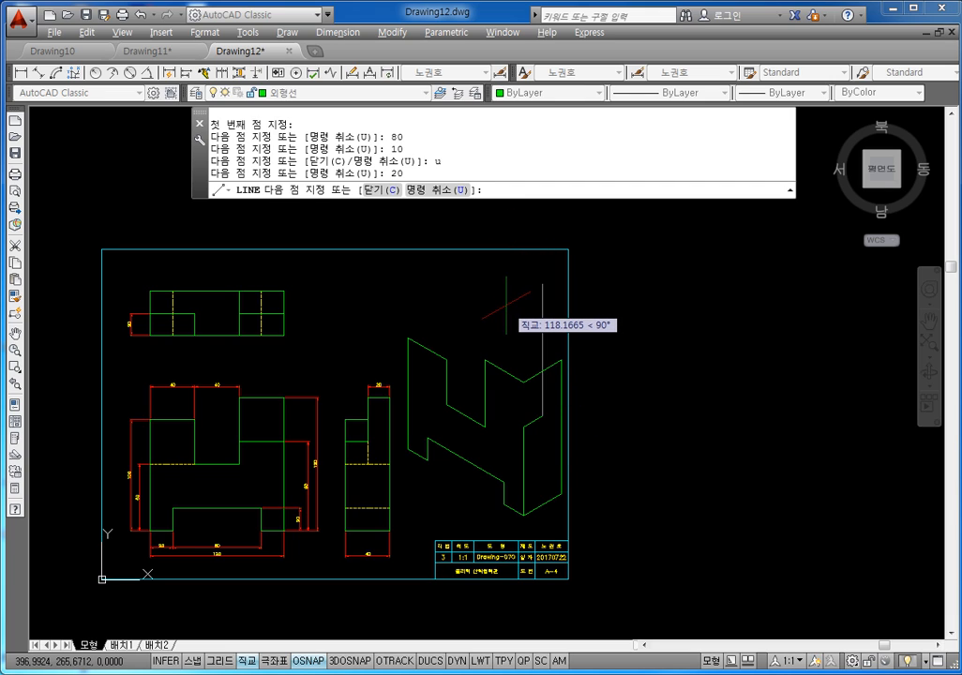
text(40)
key(Return)
key(Escape)
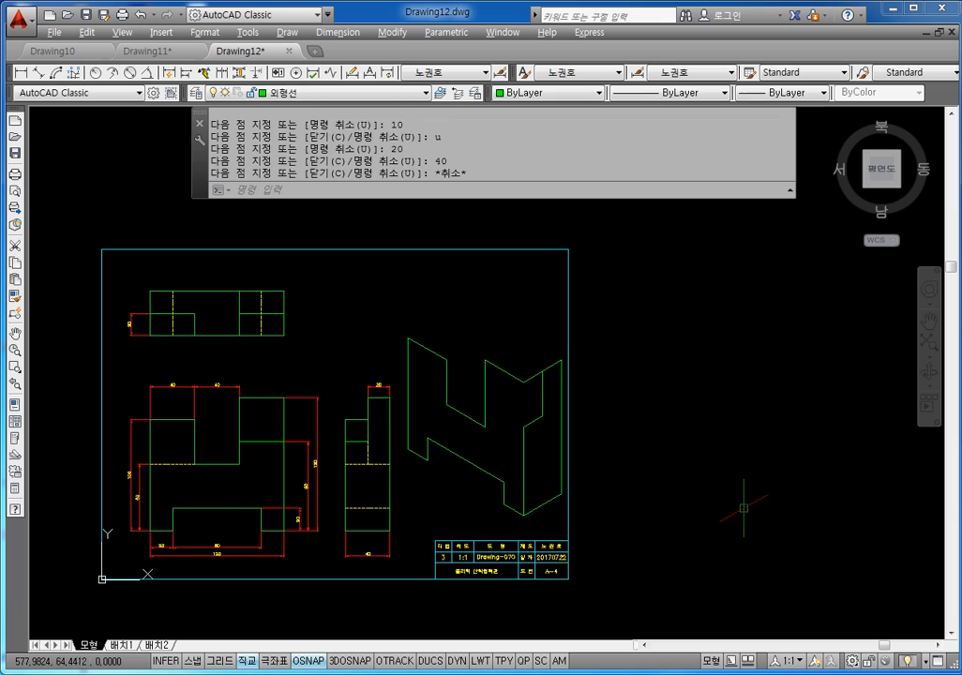
key(Escape)
key(Escape)
key(Escape)
key(Escape)
key(Escape)
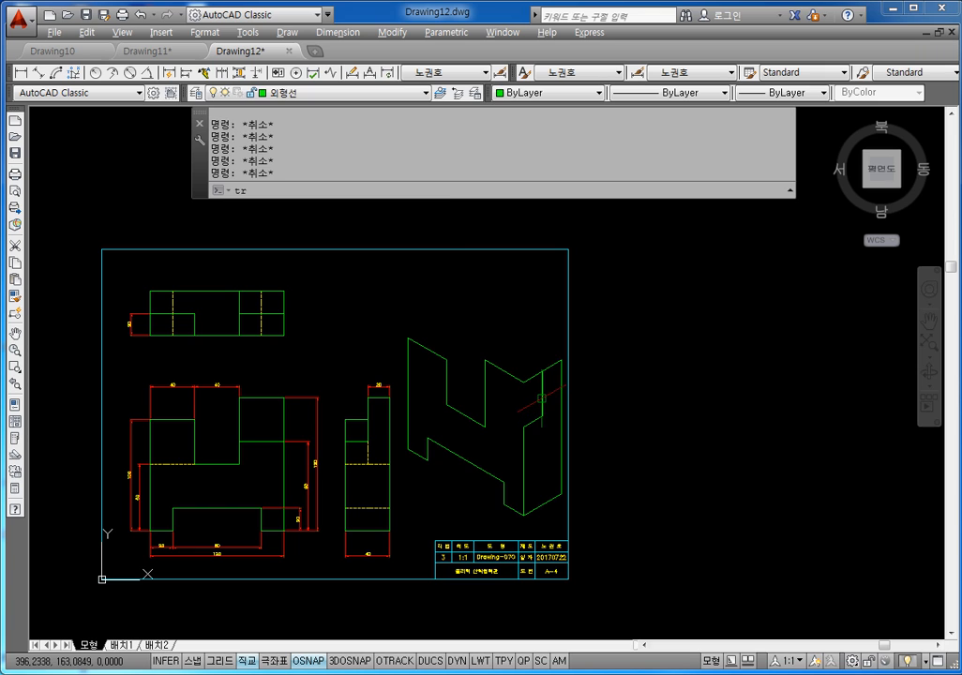
Step: Trim the part of the side face's top edge that lies in front of the 40-high step edge
text(tr)
key(Return)
key(Return)
click(528, 379)
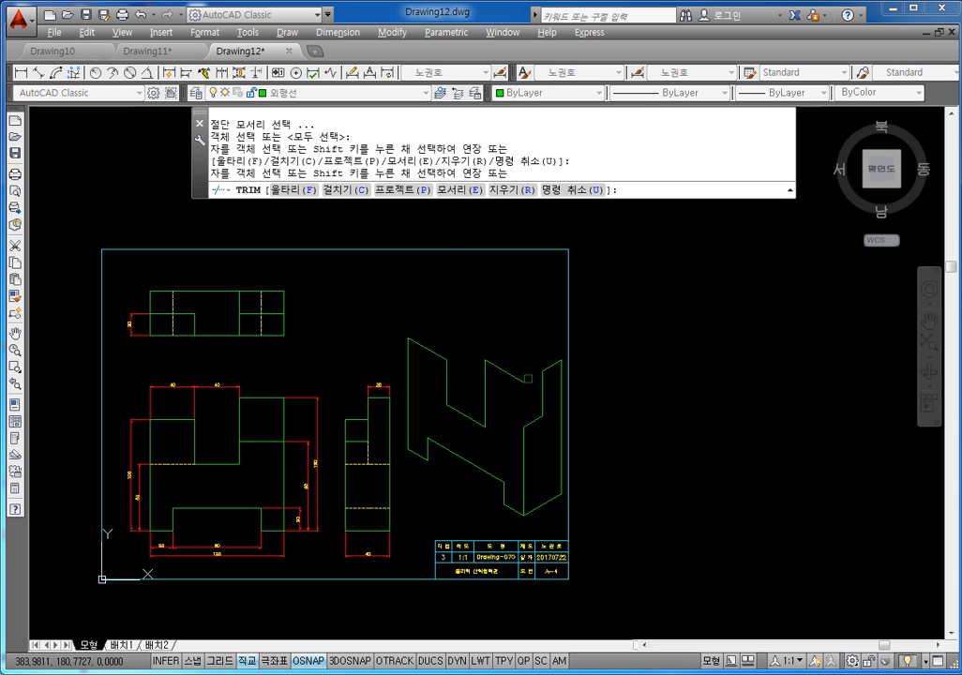
key(Escape)
key(Escape)
Step: Delete the leftover 40-long sloping top edge between the front face's notch and the removed corner
click(506, 372)
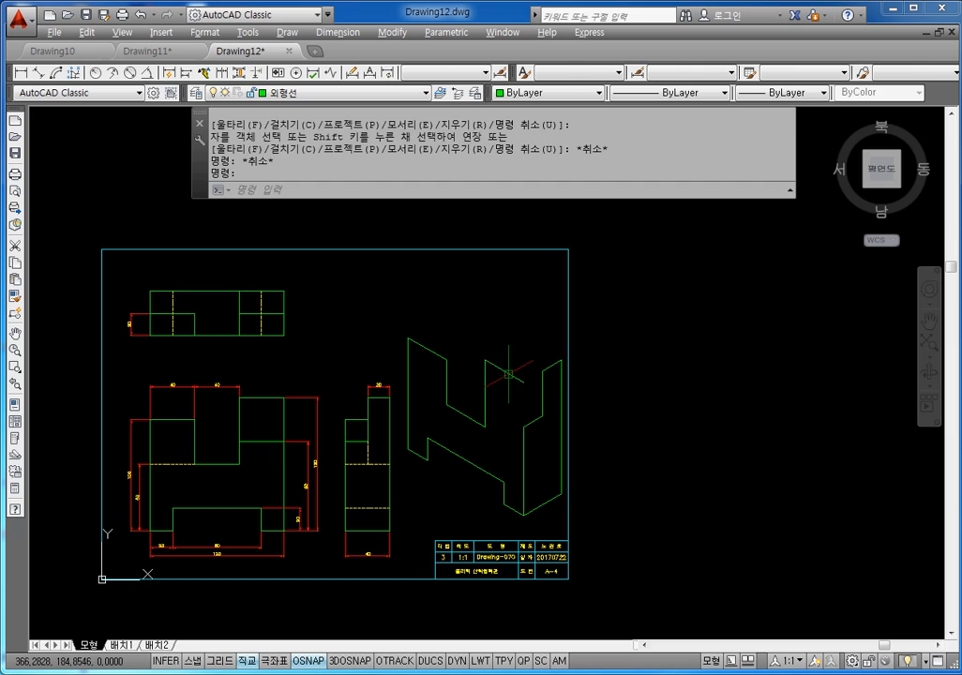
key(Escape)
key(Escape)
key(Escape)
click(519, 377)
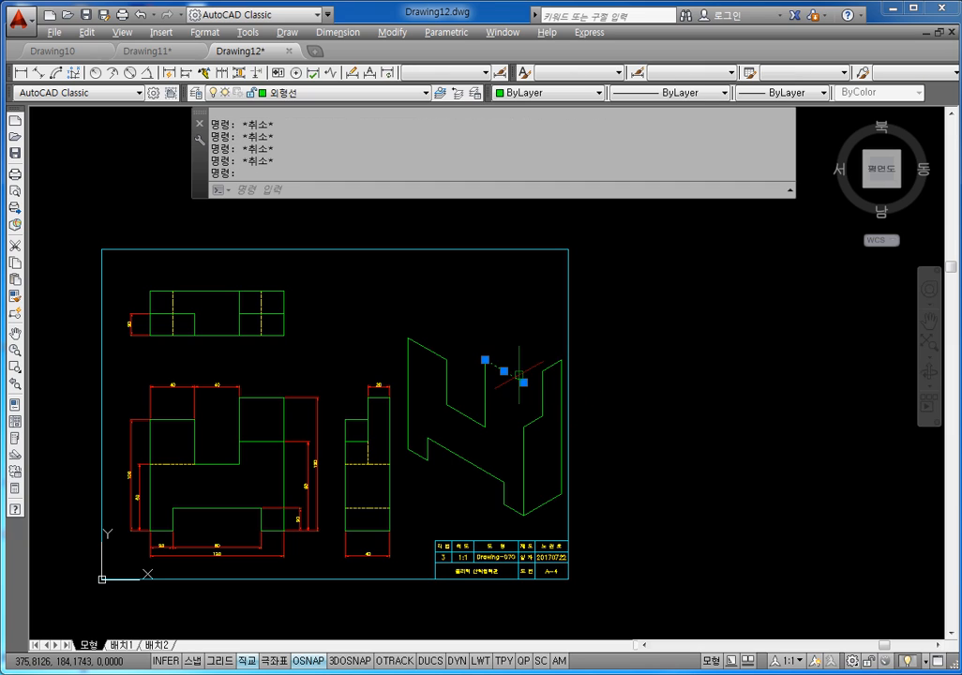
key(Delete)
key(Escape)
key(Escape)
key(Escape)
key(Escape)
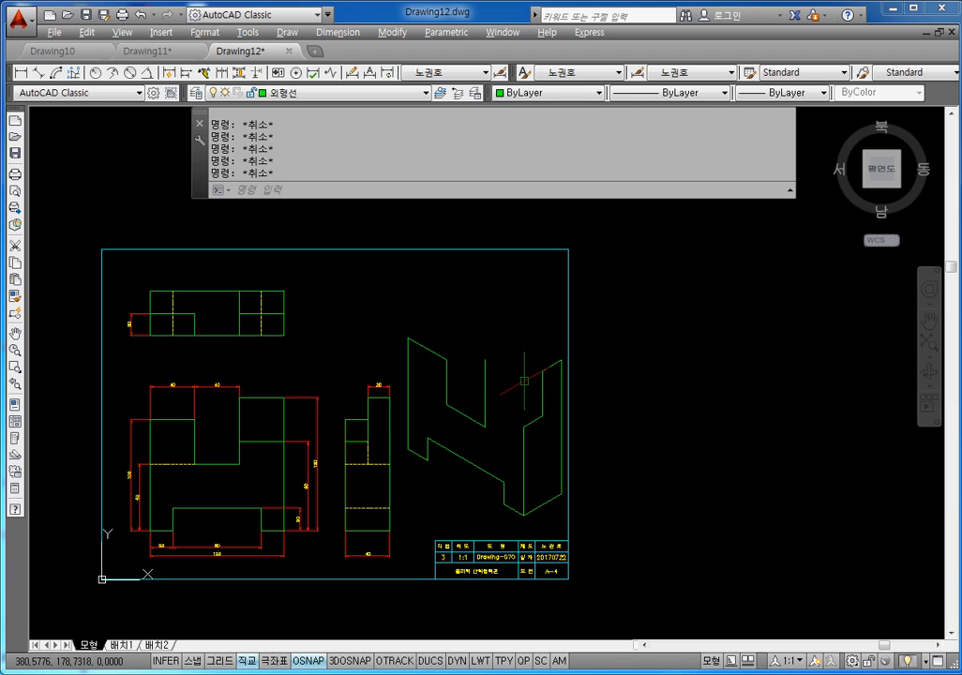
Step: On the top isoplane, draw a 40-long edge at 150° from the side face's top rear corner
key(F5)
key(F5)
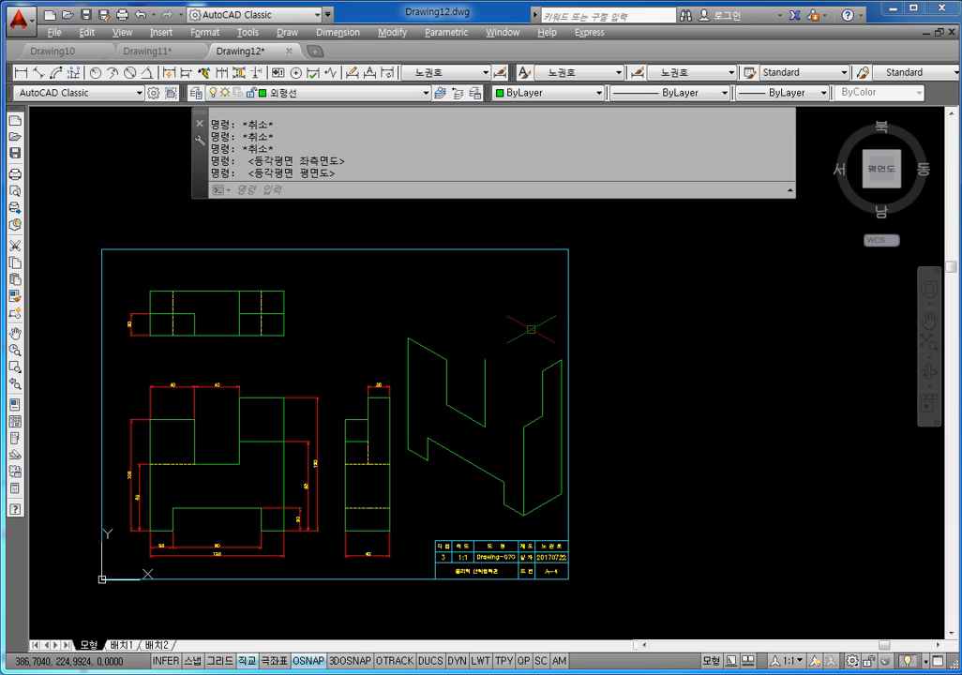
key(Escape)
key(Escape)
key(Escape)
key(Escape)
key(Escape)
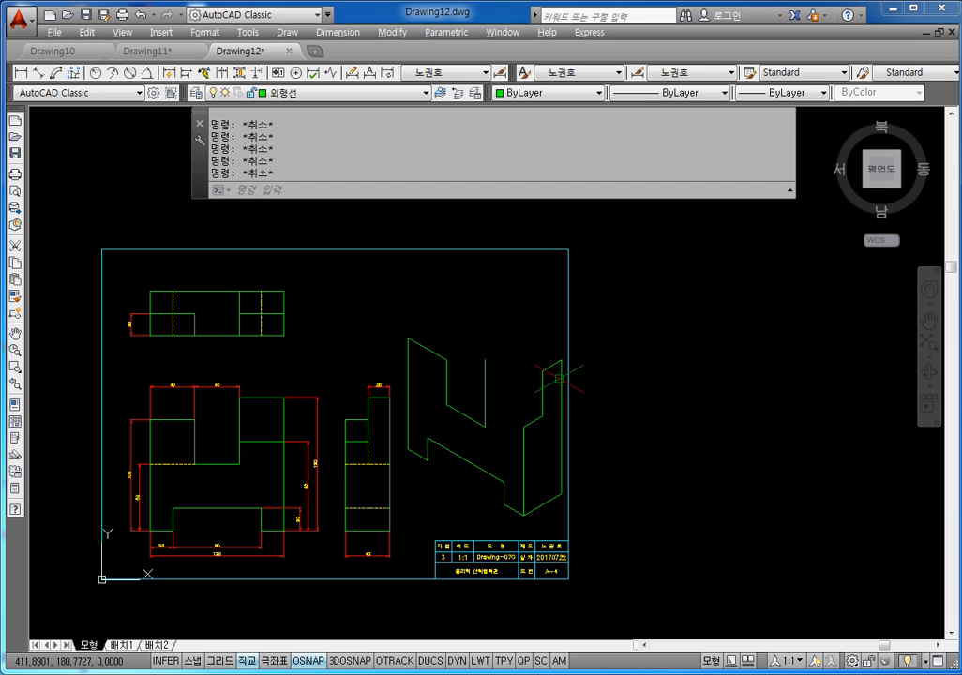
text(L)
key(Return)
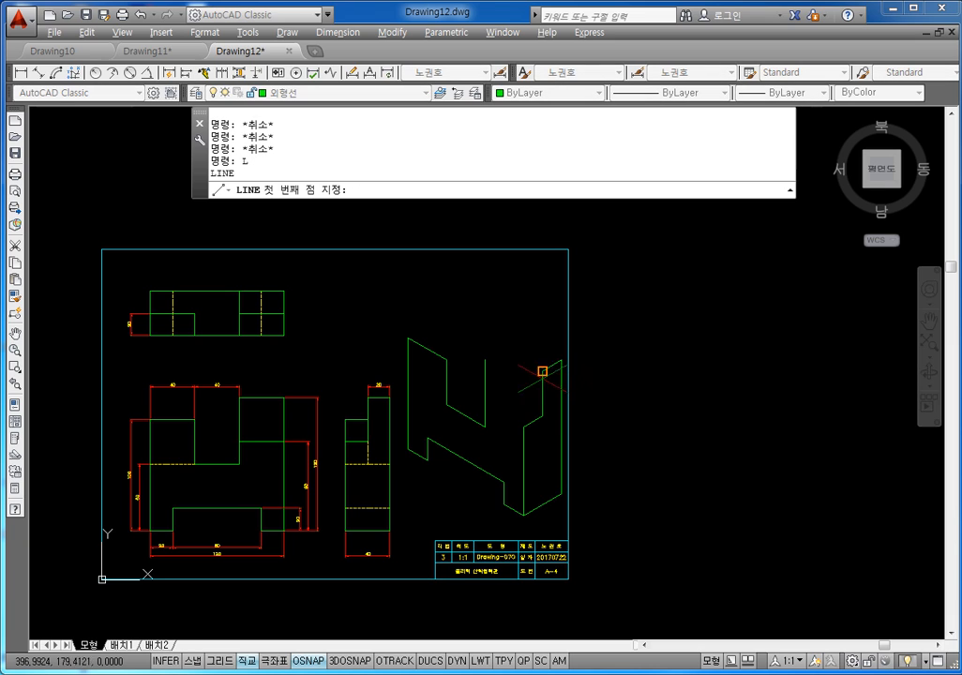
click(562, 359)
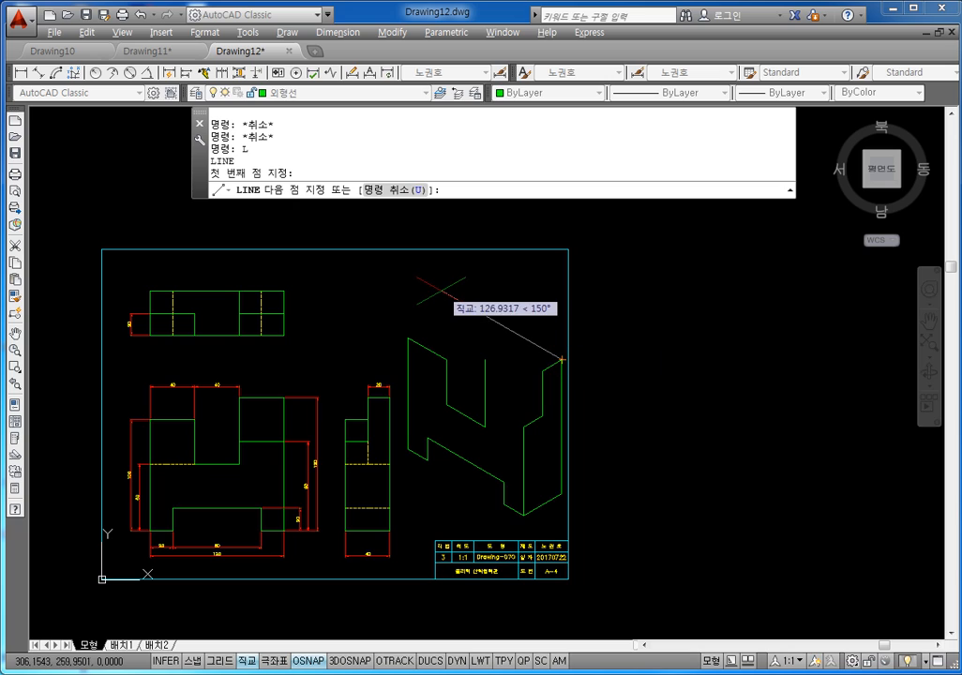
text(4)
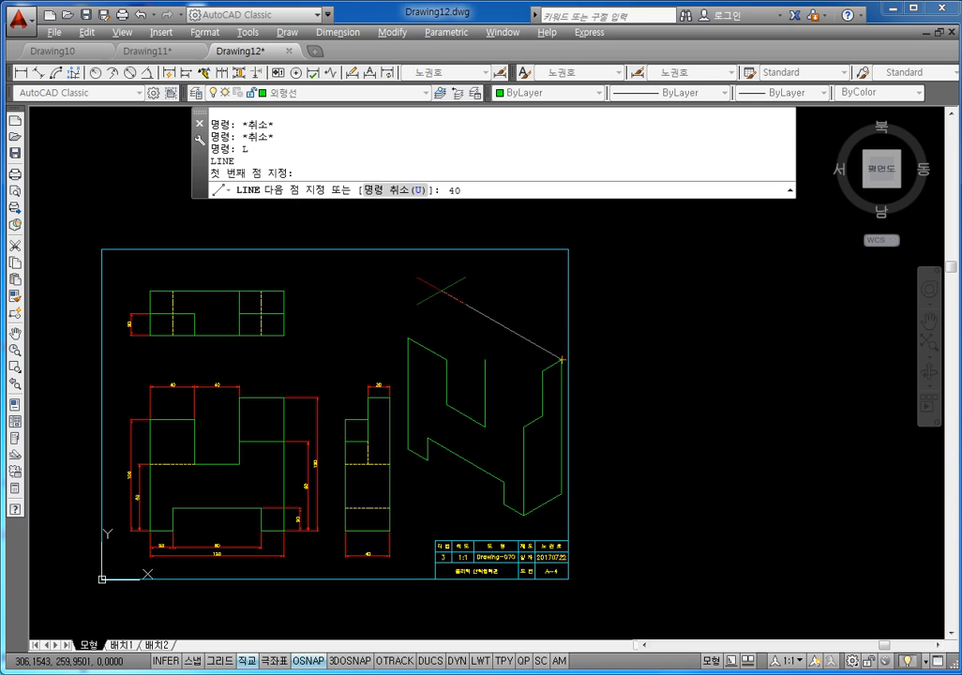
text(0)
key(Return)
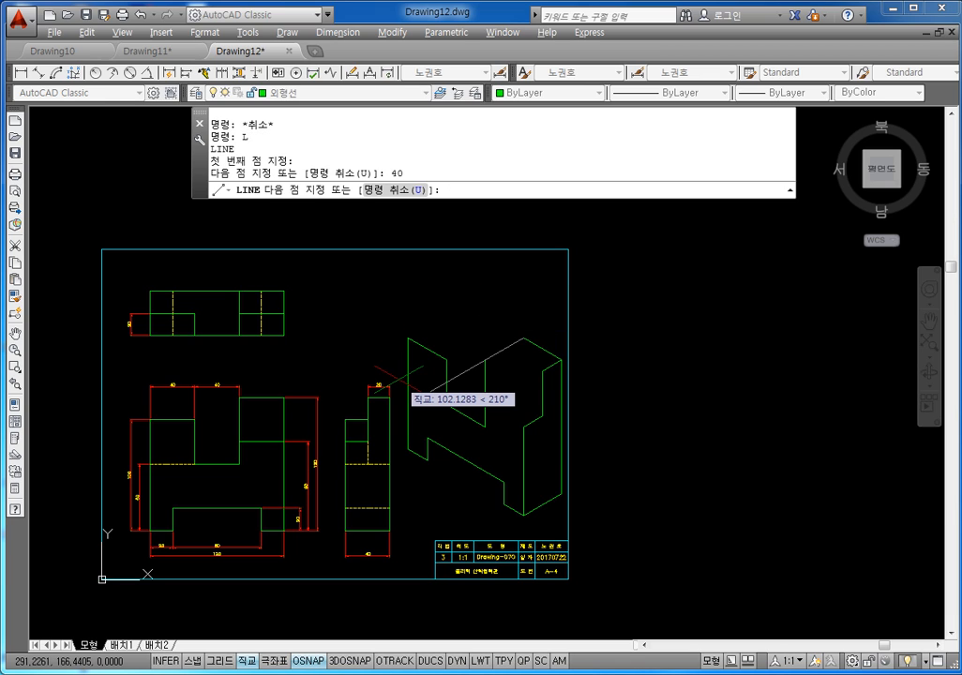
Step: Close the raised block's top face with a 20-long edge at 210° and a 40-long edge at 330°
text(20)
key(Return)
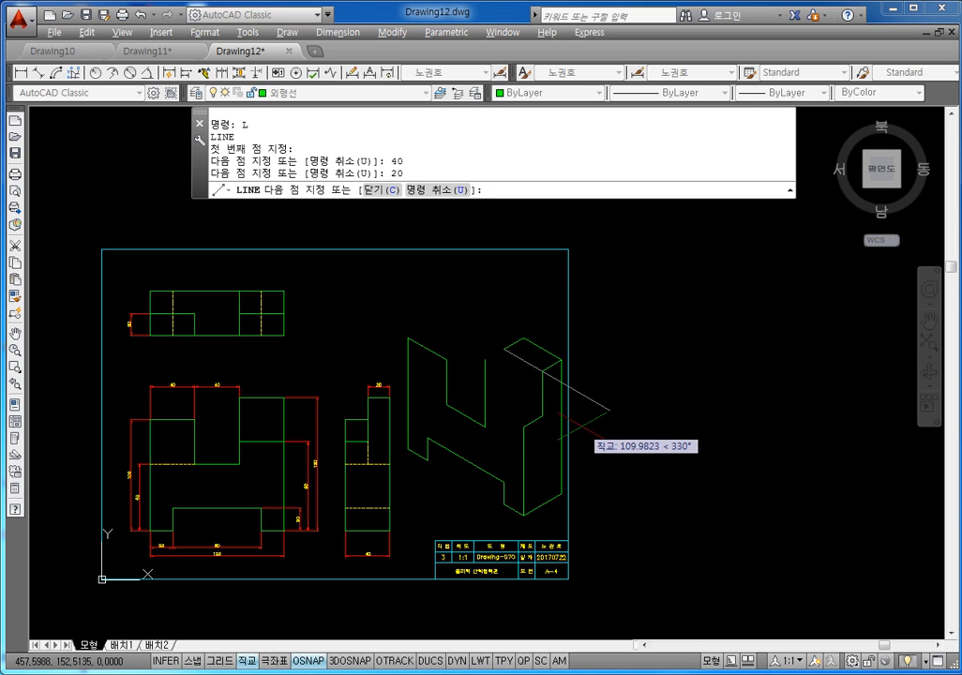
text(40)
key(Return)
key(Escape)
key(Escape)
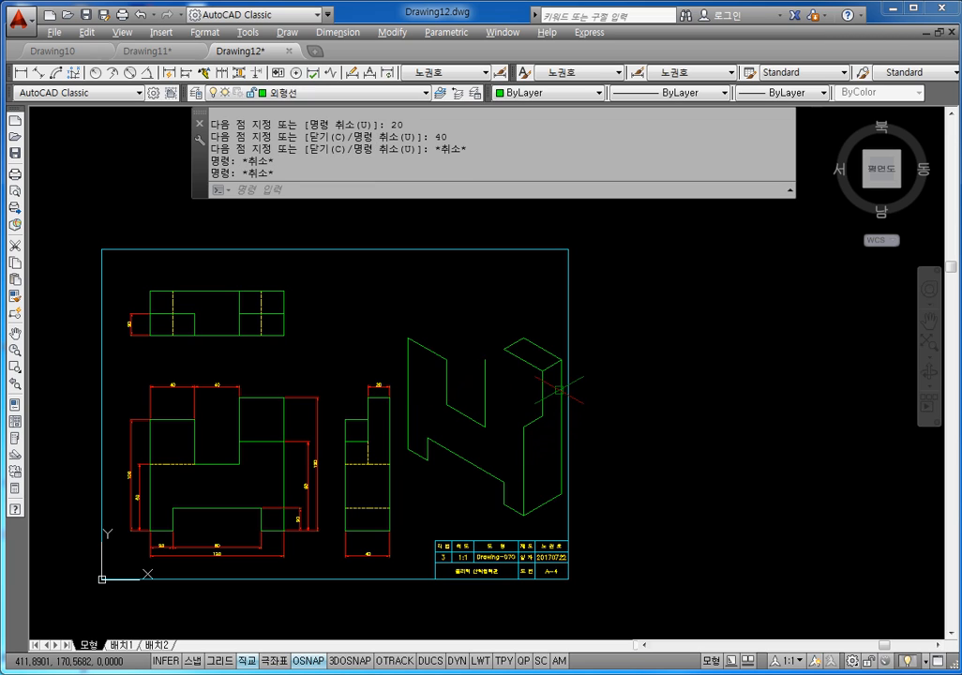
key(Escape)
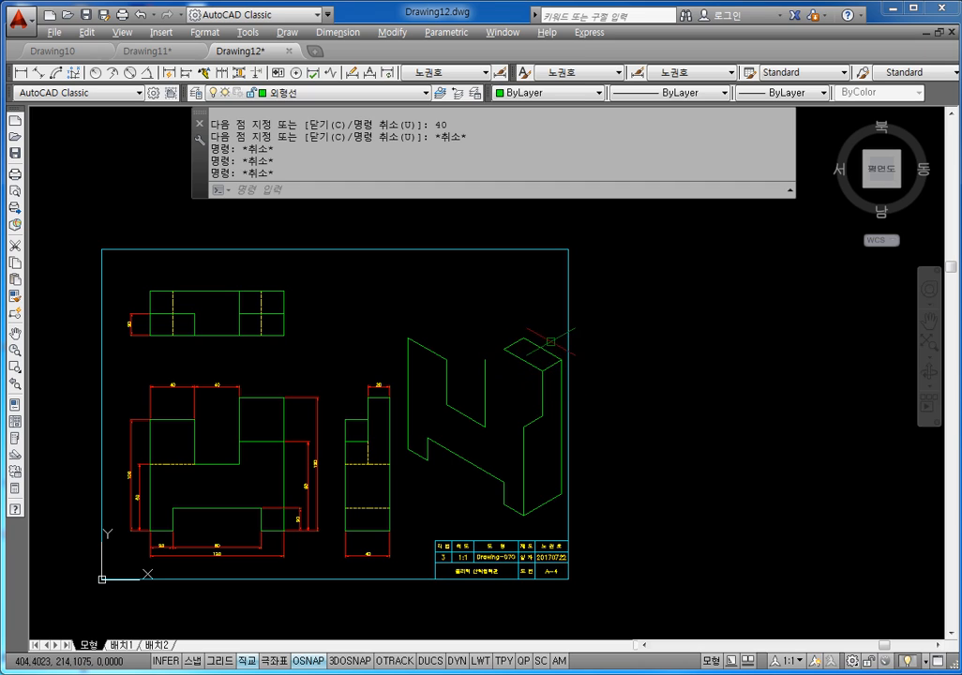
key(Escape)
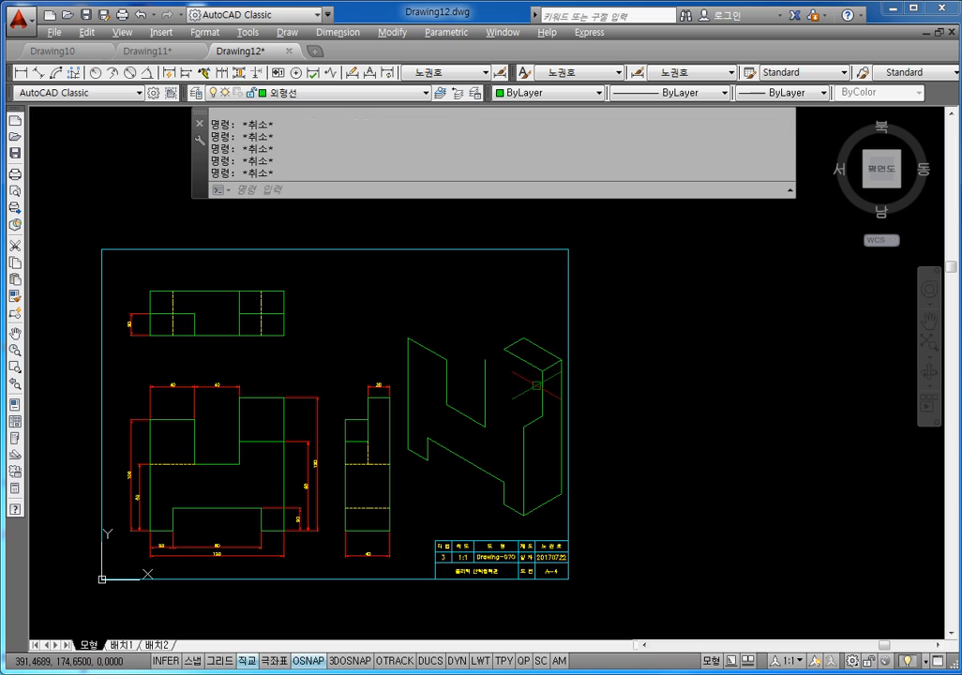
Step: Draw the raised block's front face with a 40-long lower edge at 150° and a vertical edge up to its top face's corner
text(l)
key(Return)
click(541, 415)
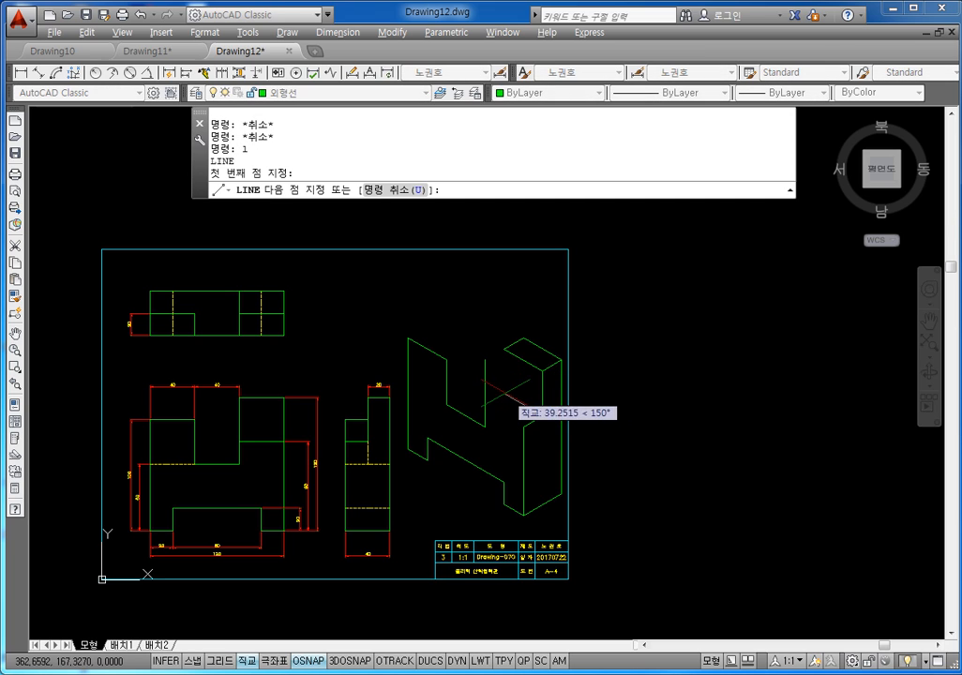
text(40)
key(Return)
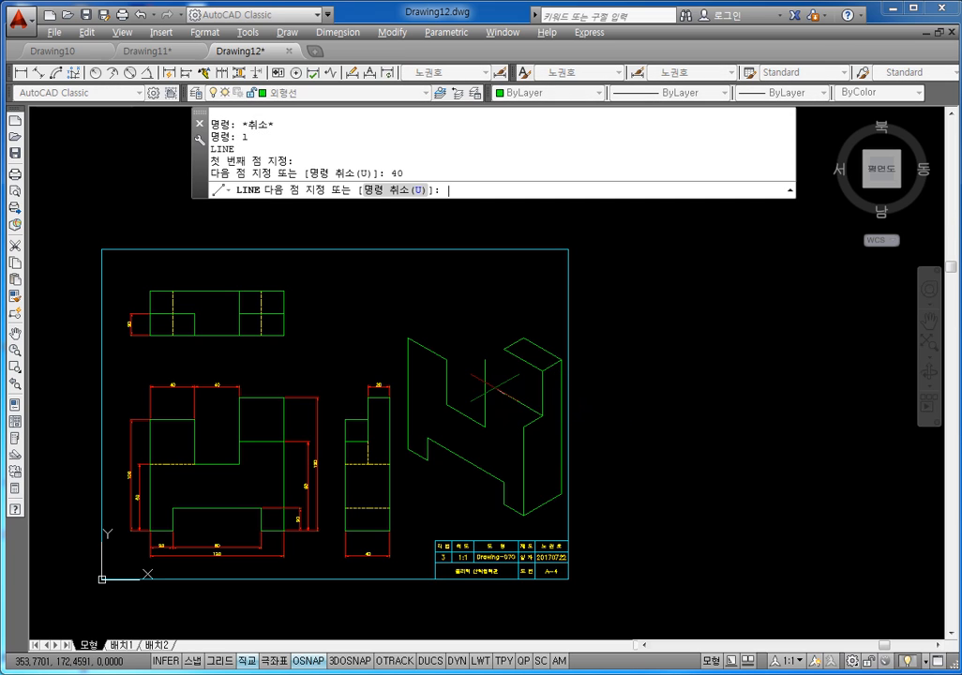
click(504, 349)
key(Escape)
key(Escape)
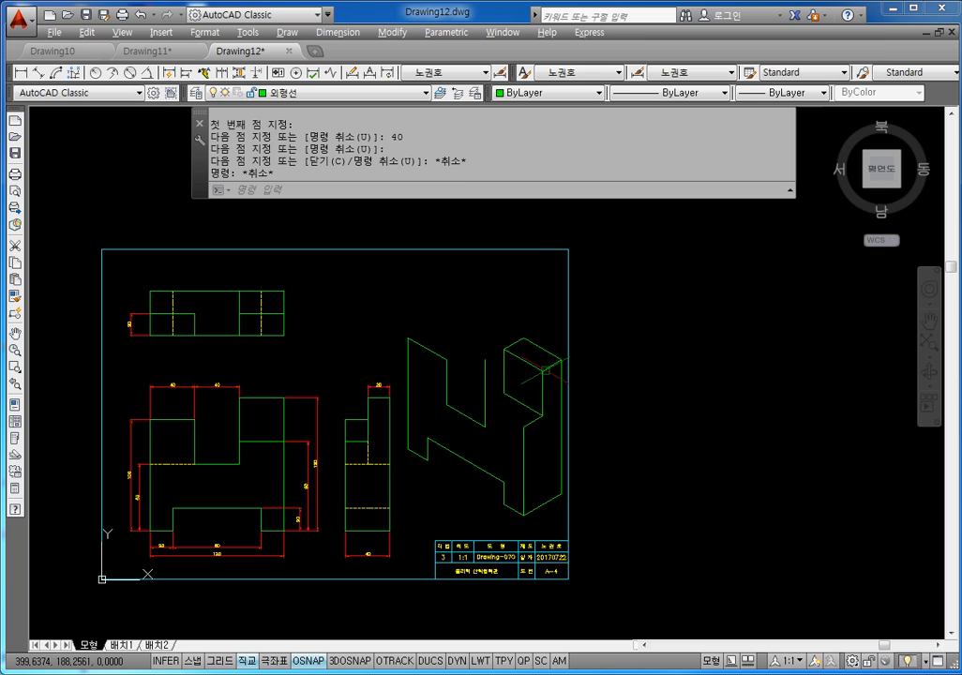
key(Escape)
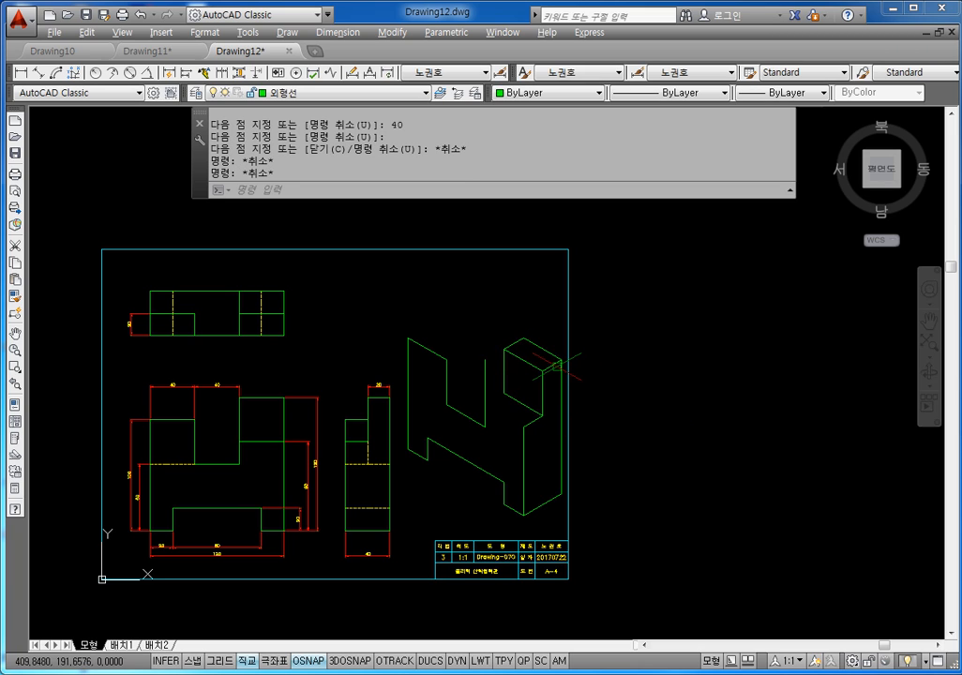
key(Escape)
key(Escape)
key(Escape)
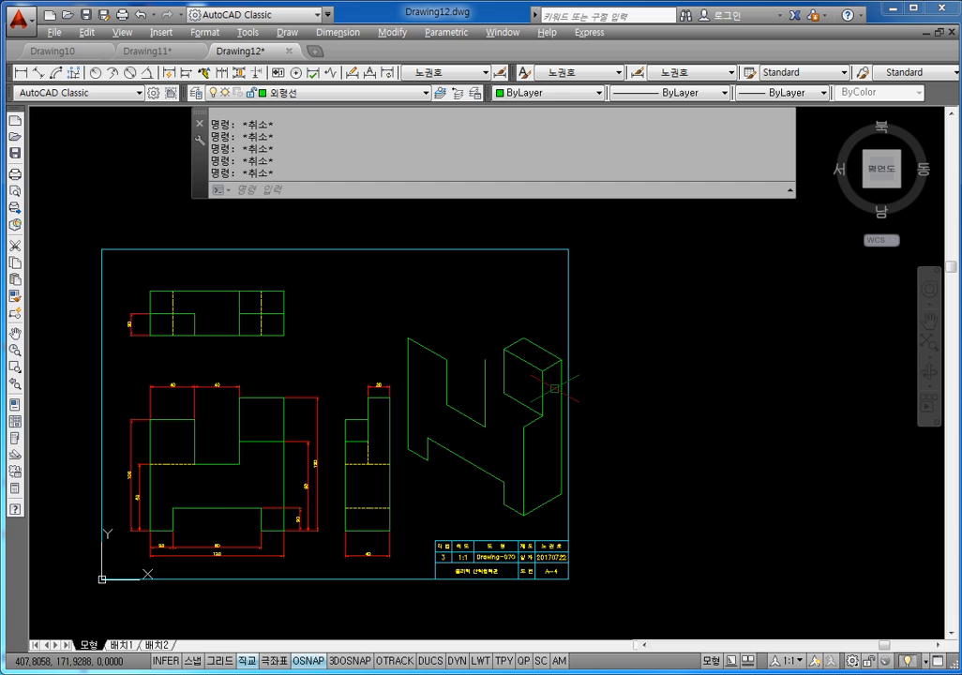
Step: Draw the step's top face with a 40-long front edge at 150° and a closing edge back to the raised block's lower corner
text(l)
key(Return)
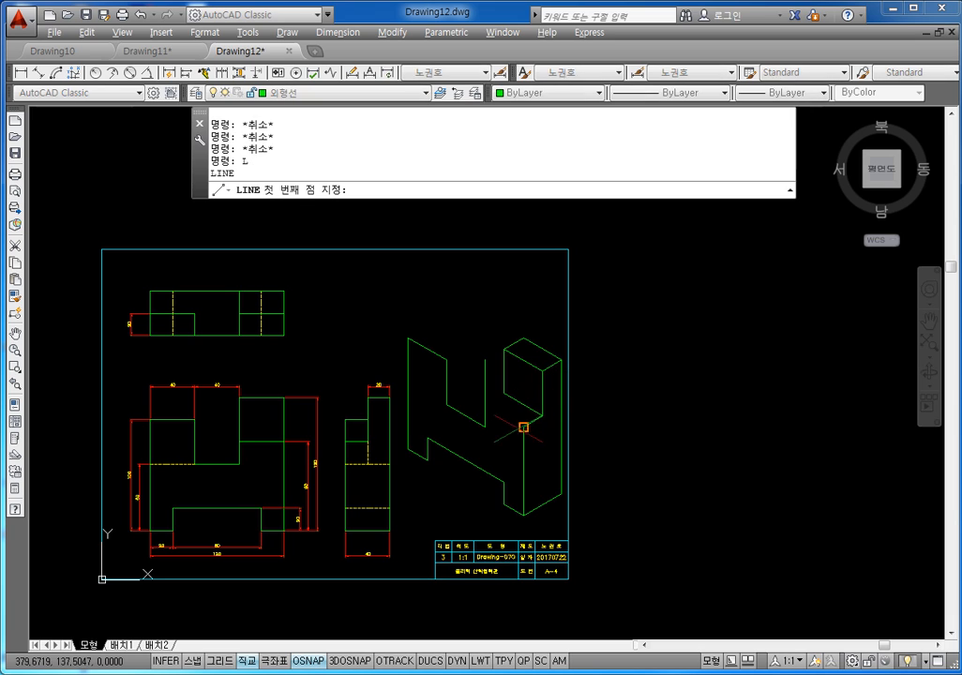
click(522, 426)
text(40)
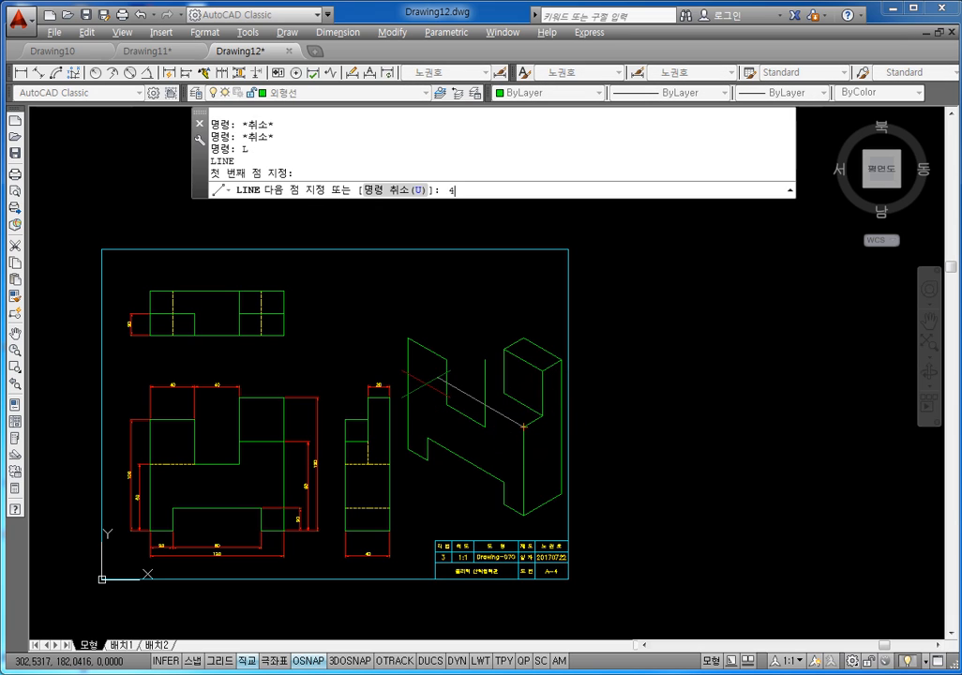
key(Return)
click(501, 392)
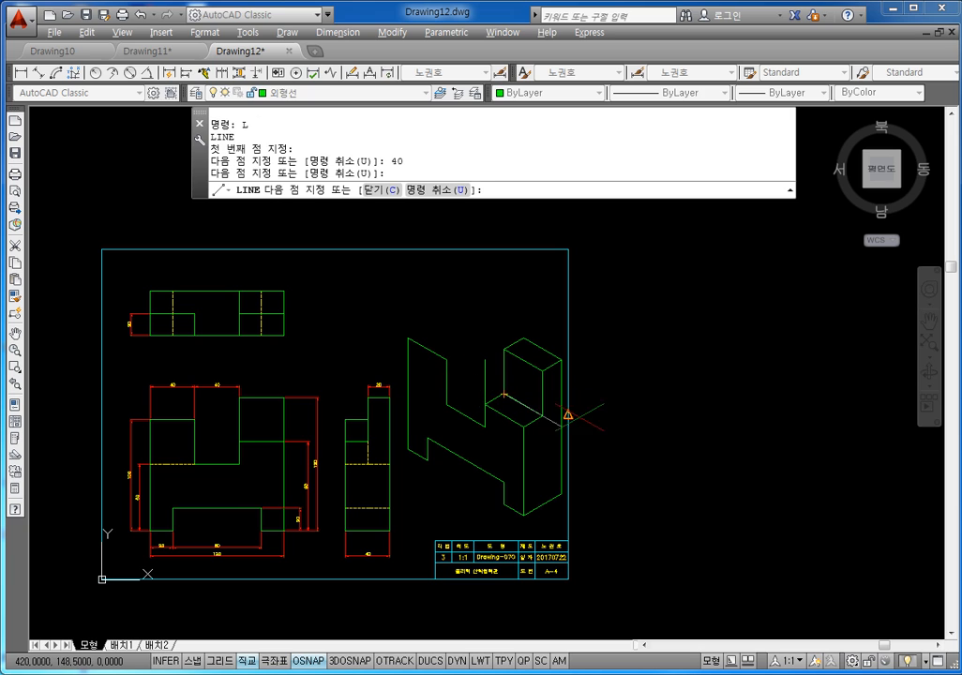
key(Escape)
key(Escape)
key(Escape)
key(Escape)
key(Escape)
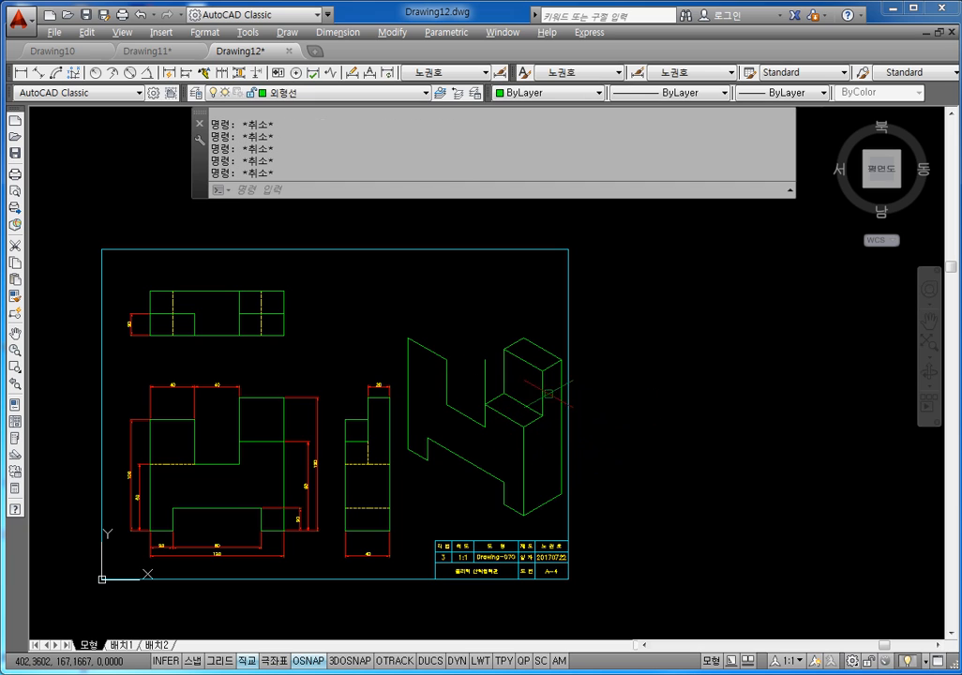
Step: Trim the part of the notch's vertical edge that extends above the step's top face
text(tr)
key(Return)
key(Return)
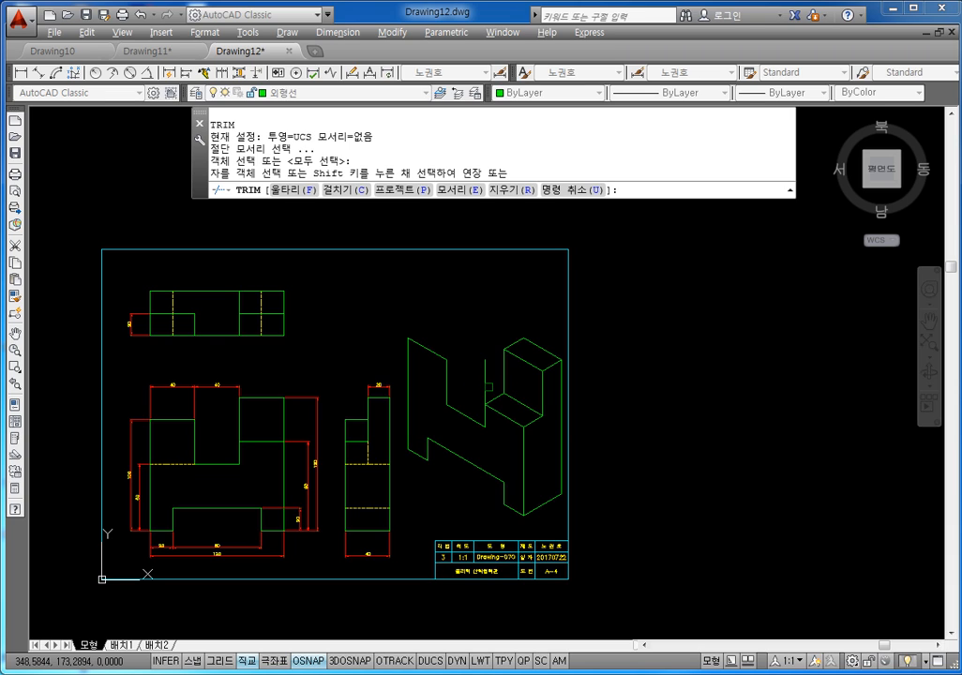
click(485, 373)
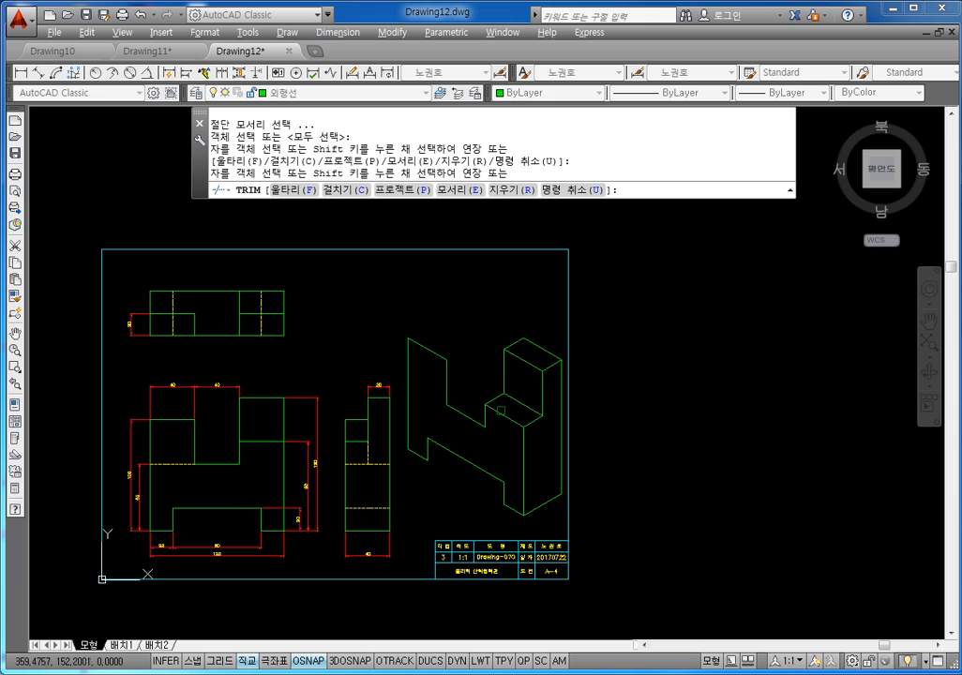
key(Escape)
key(Escape)
key(Escape)
key(Escape)
key(Escape)
key(Escape)
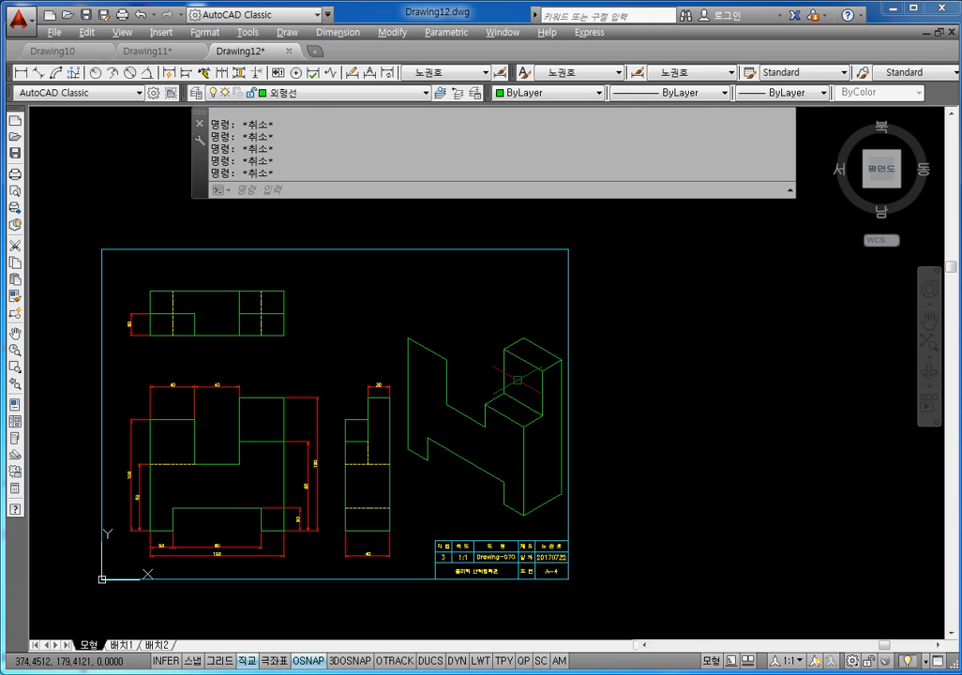
Step: Draw the other block's top face from its outer front corner with edges of 20 at 30°, 40 at 330° and 20 at 210°
middle_drag(519, 347, 528, 344)
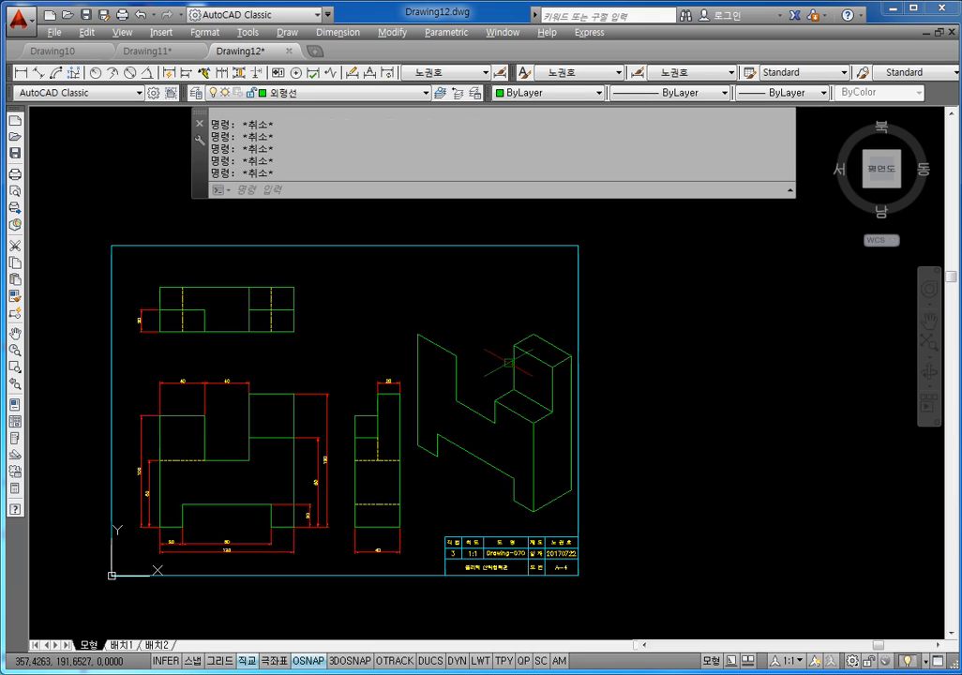
text(L)
key(Return)
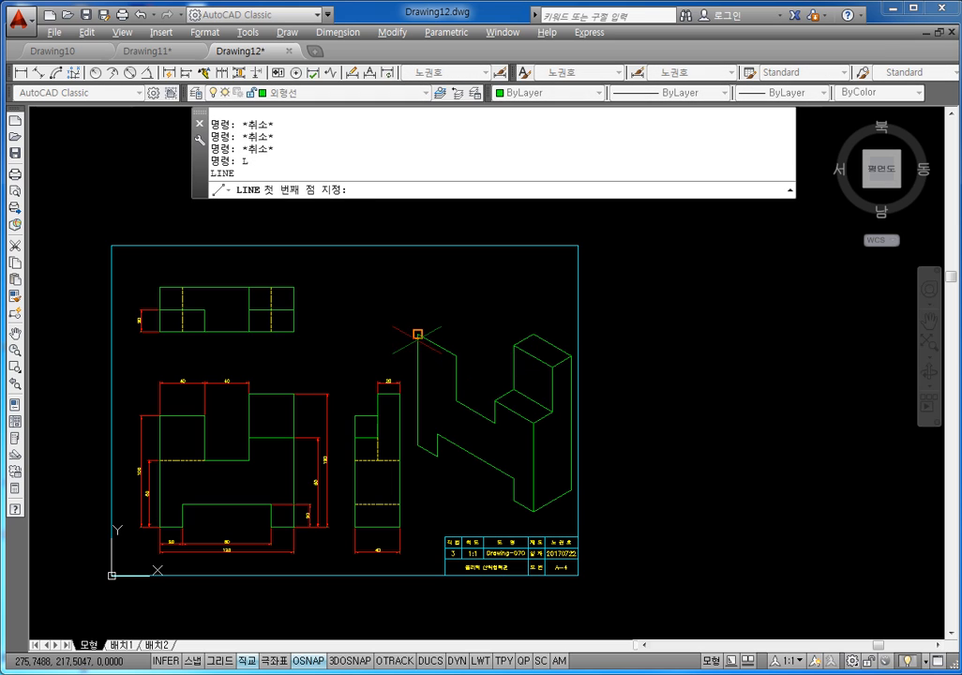
click(419, 333)
text(20)
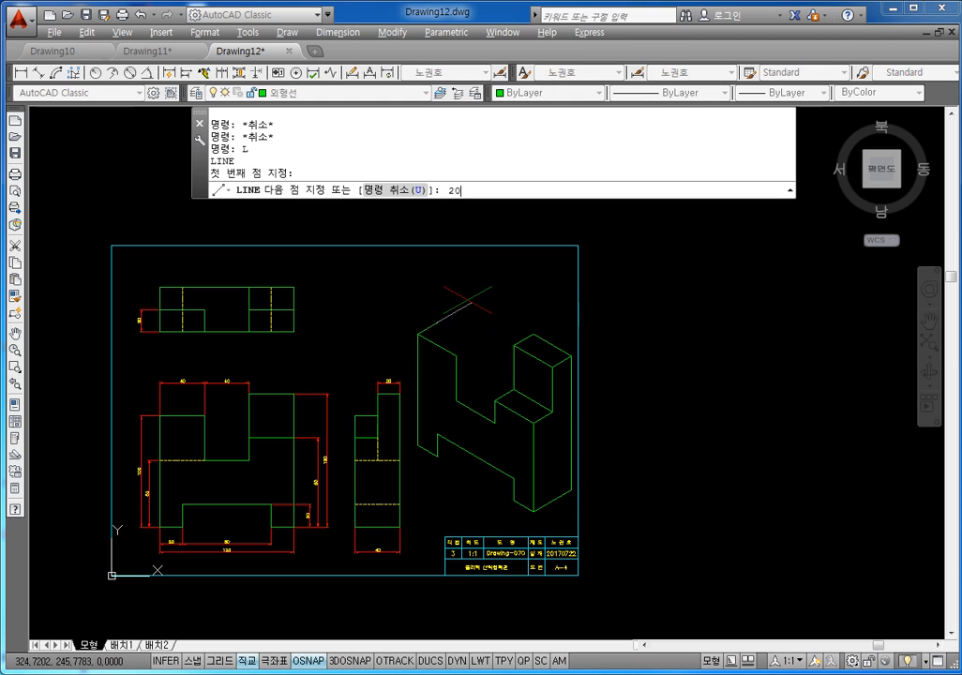
key(Return)
text(40)
key(Return)
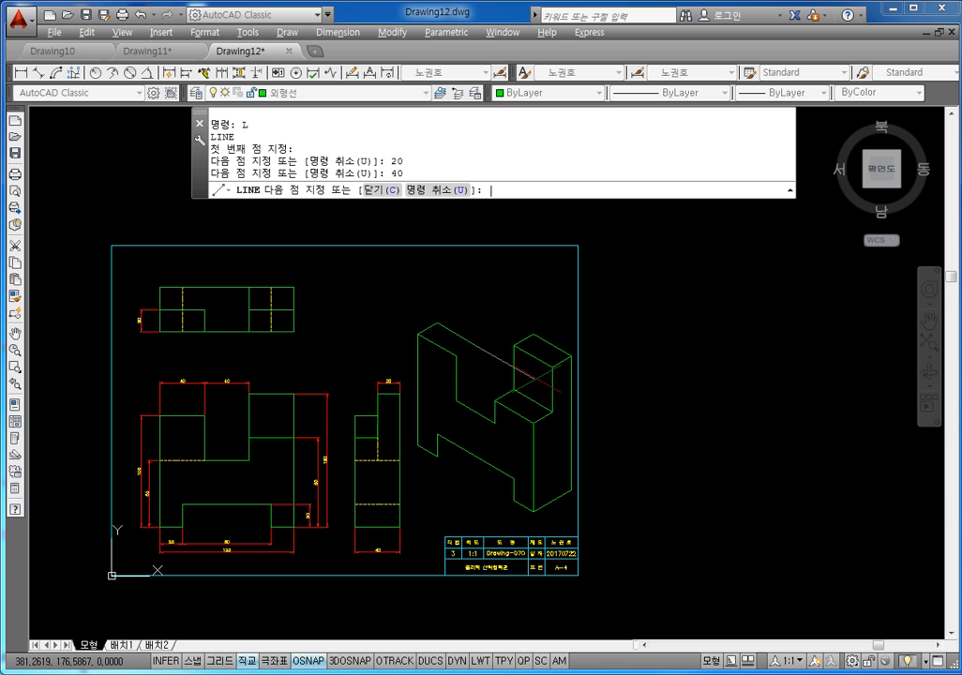
text(20)
key(Return)
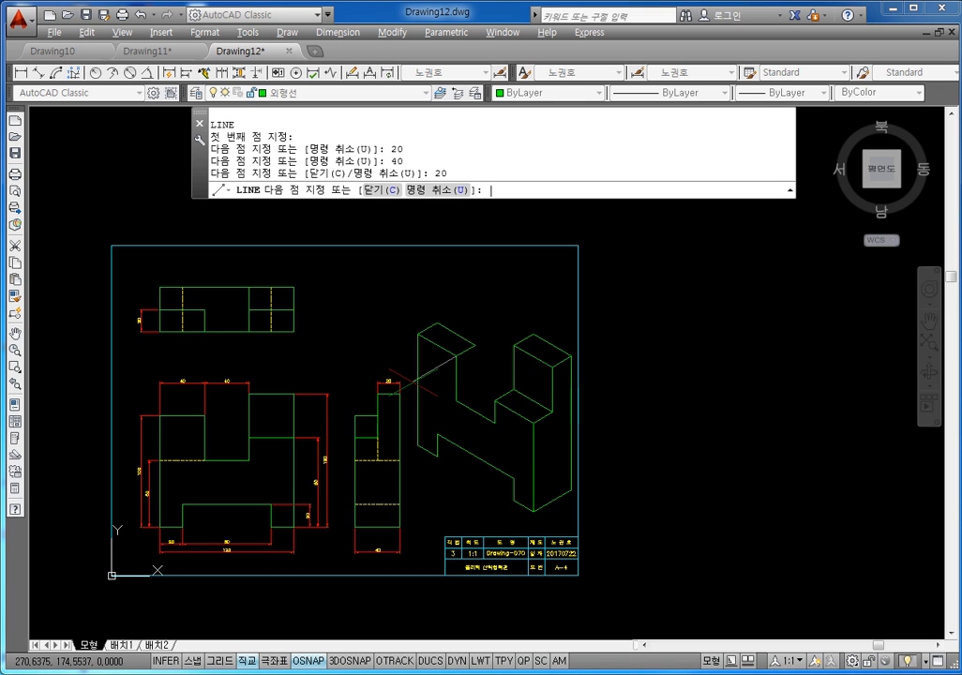
key(Escape)
key(Escape)
key(Escape)
key(Escape)
Step: On the right isoplane, draw the block's notch-side face with a 40-long vertical edge down and an edge to the notch's lower corner
scroll(159, 480, up, 1)
middle_click(528, 338)
middle_click(528, 337)
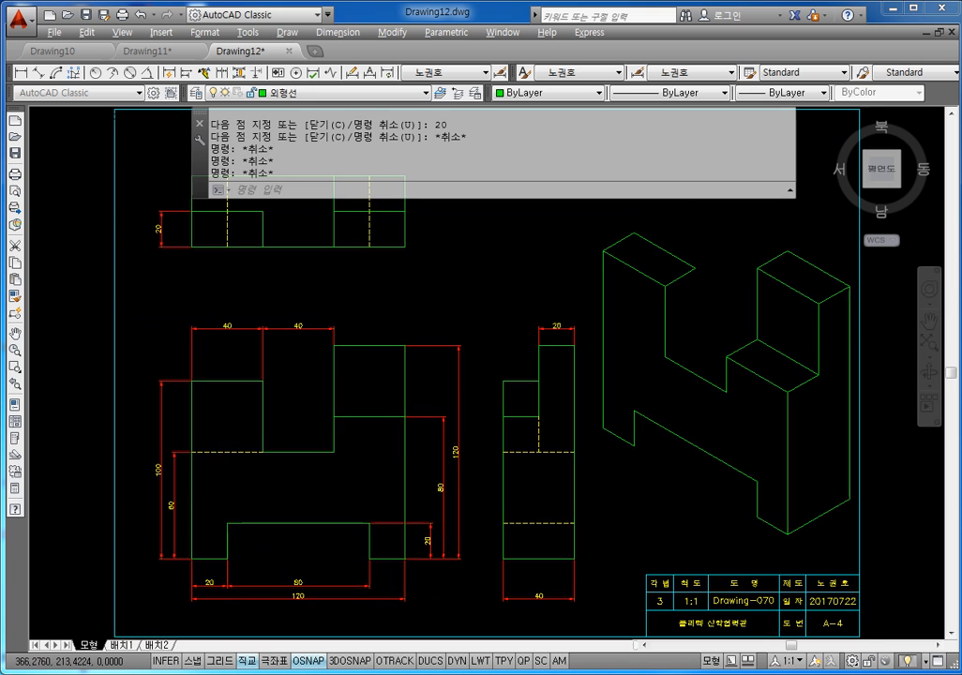
key(Escape)
middle_drag(562, 366, 440, 355)
key(Escape)
key(F5)
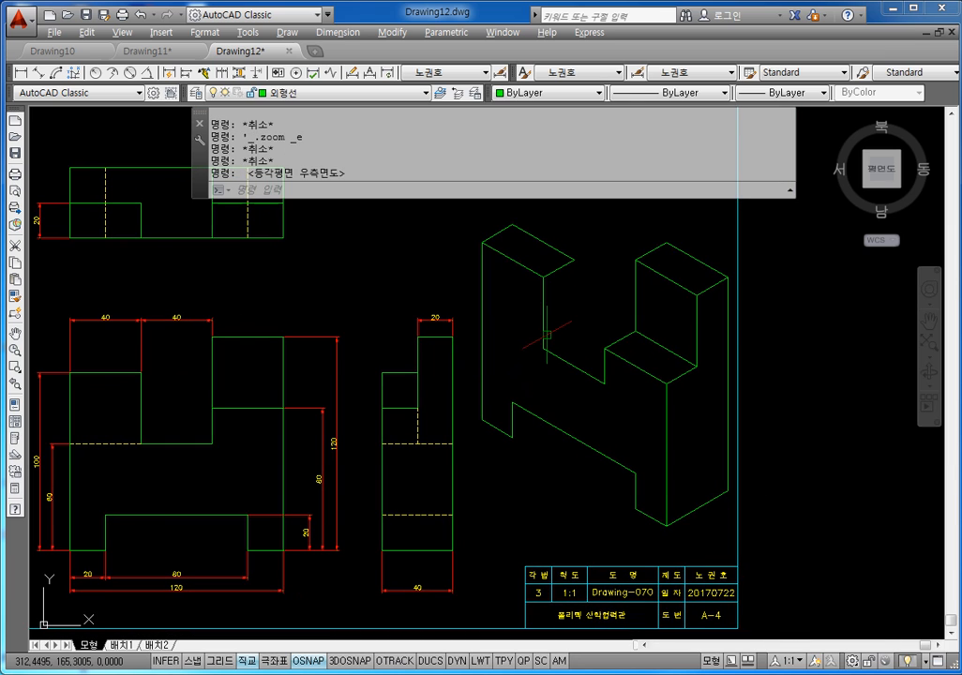
key(Escape)
key(Escape)
key(Escape)
key(Escape)
key(Escape)
middle_drag(545, 335, 506, 355)
scroll(490, 310, down, 3)
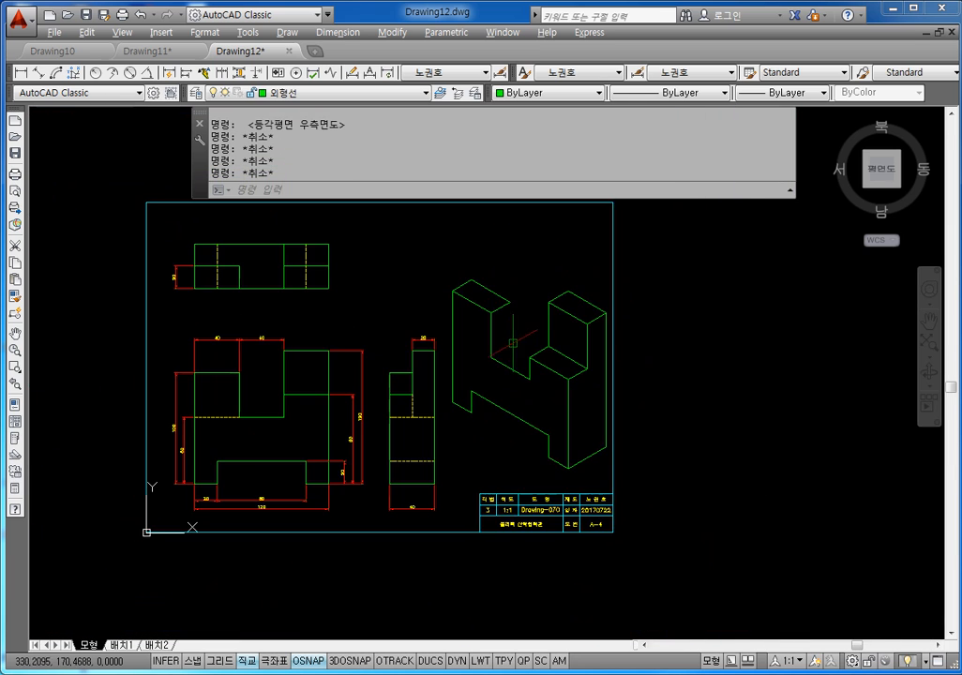
text(l)
key(Return)
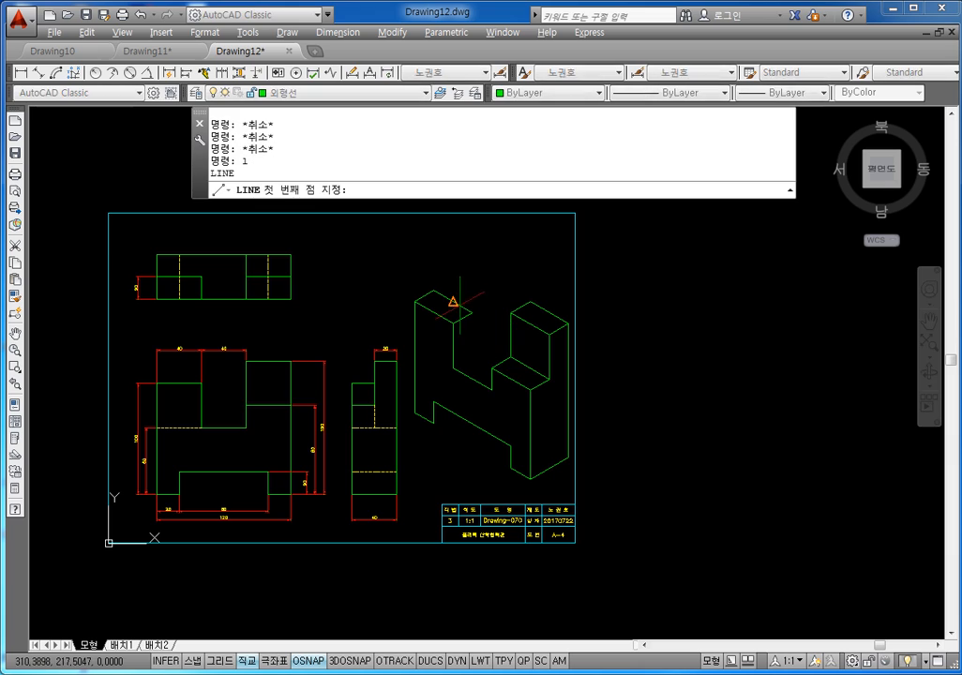
click(472, 312)
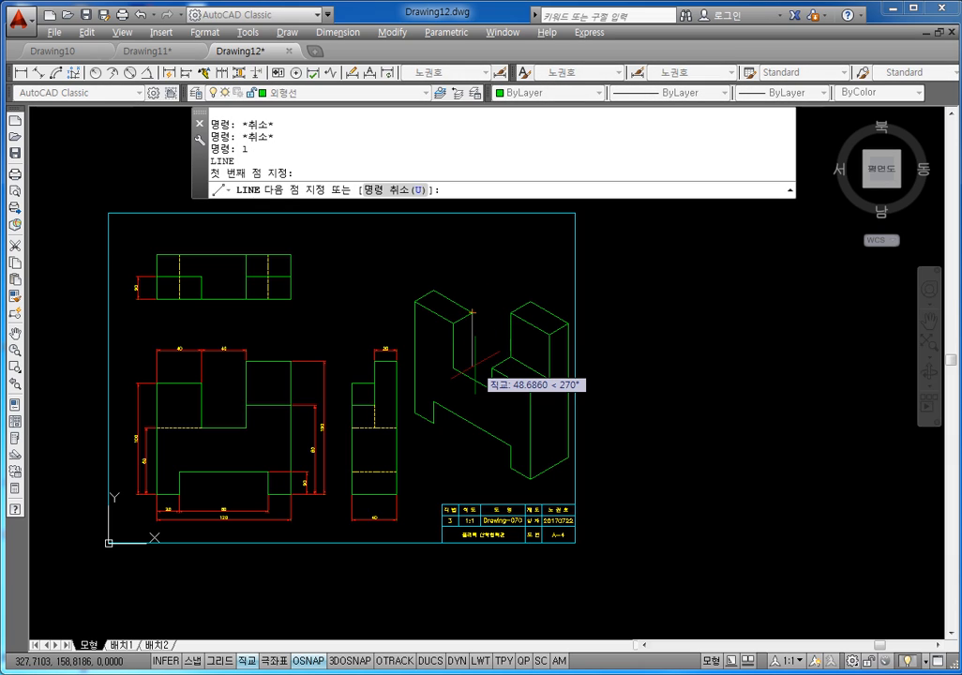
text(40)
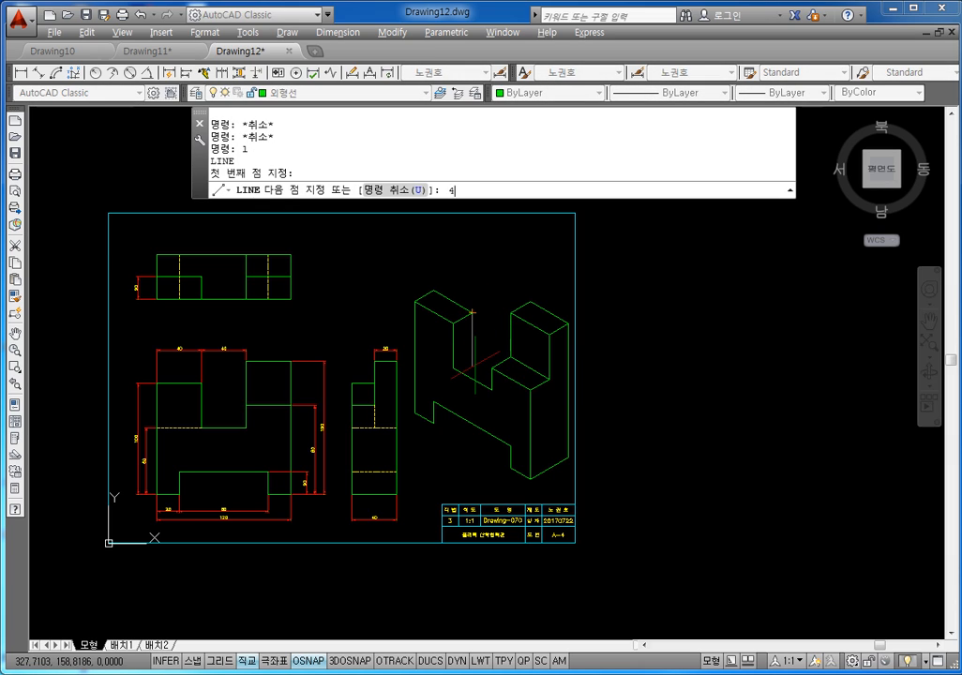
key(Return)
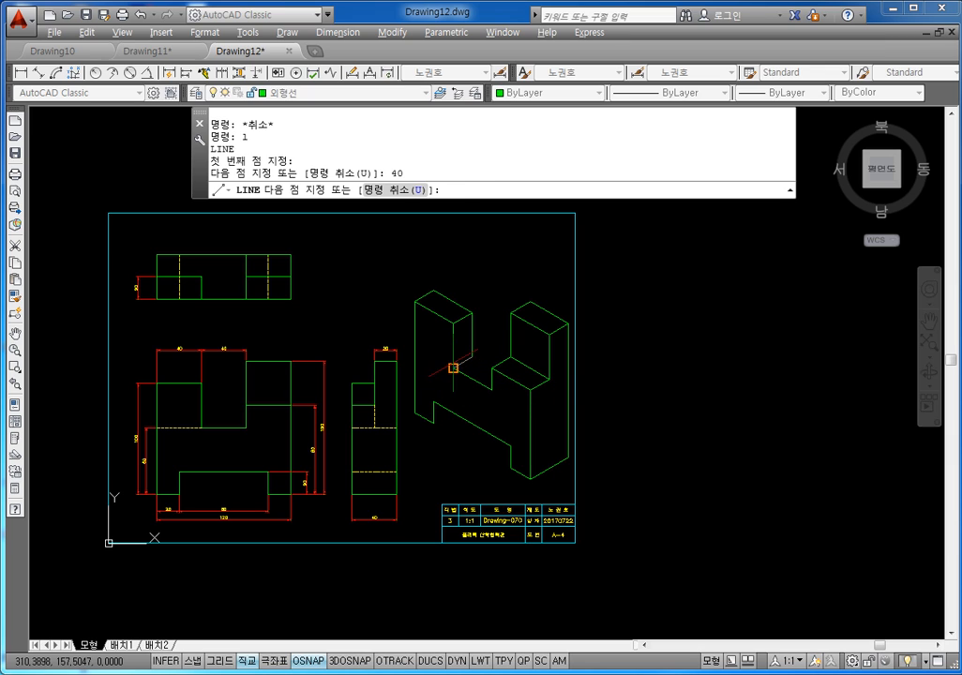
click(455, 370)
key(Escape)
key(Escape)
key(Escape)
key(Escape)
key(Escape)
key(Escape)
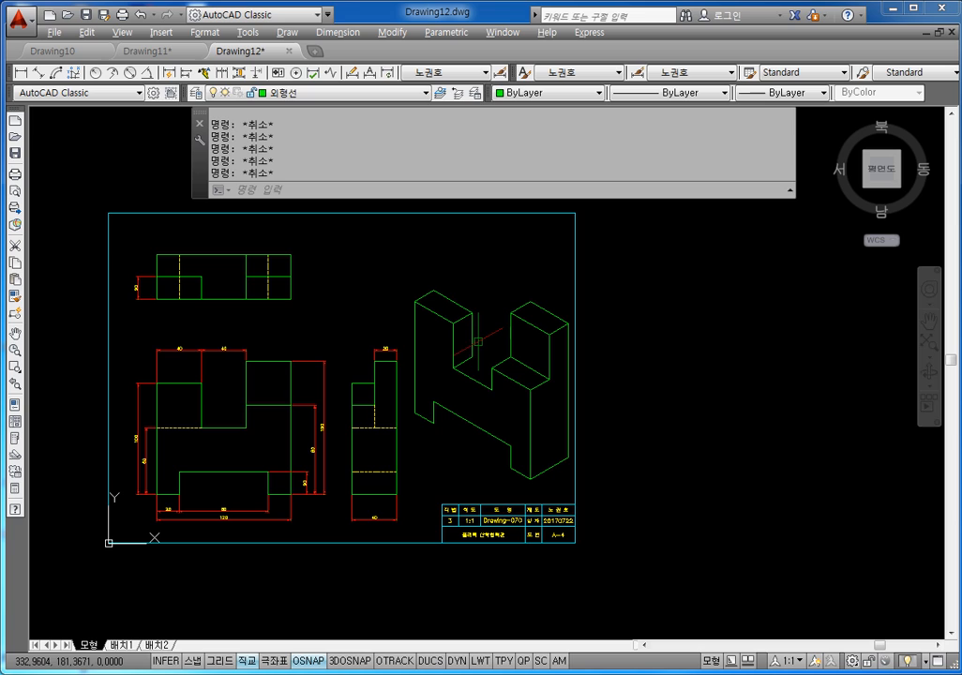
Step: On the left isoplane, draw a 40-long line at 150° from the notch's lower corner to the front face's outer vertical edge
key(F5)
key(Escape)
key(Escape)
key(Escape)
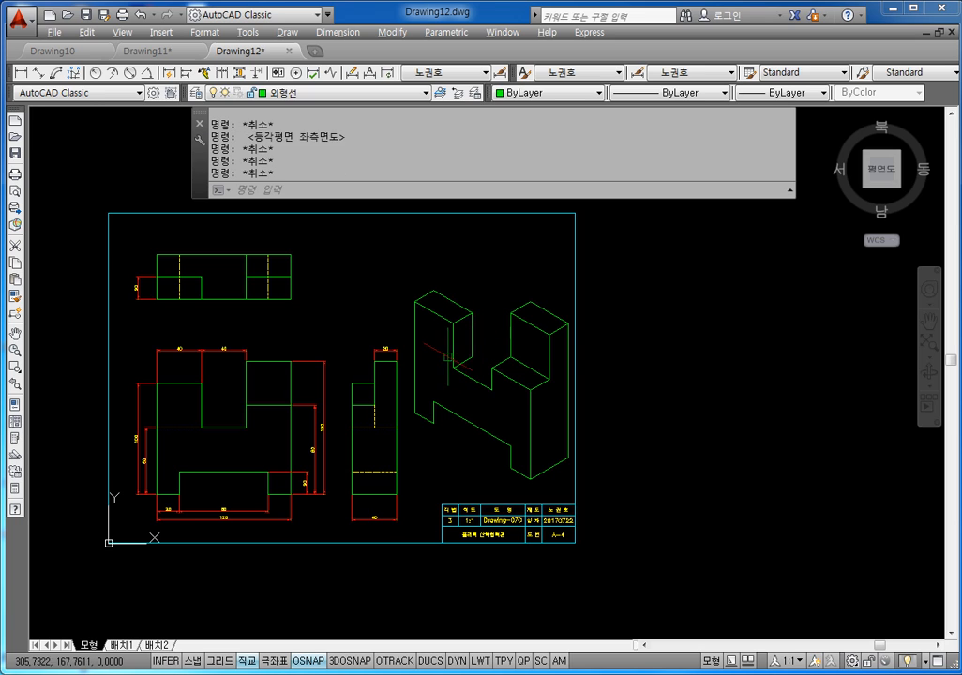
text(L)
key(Return)
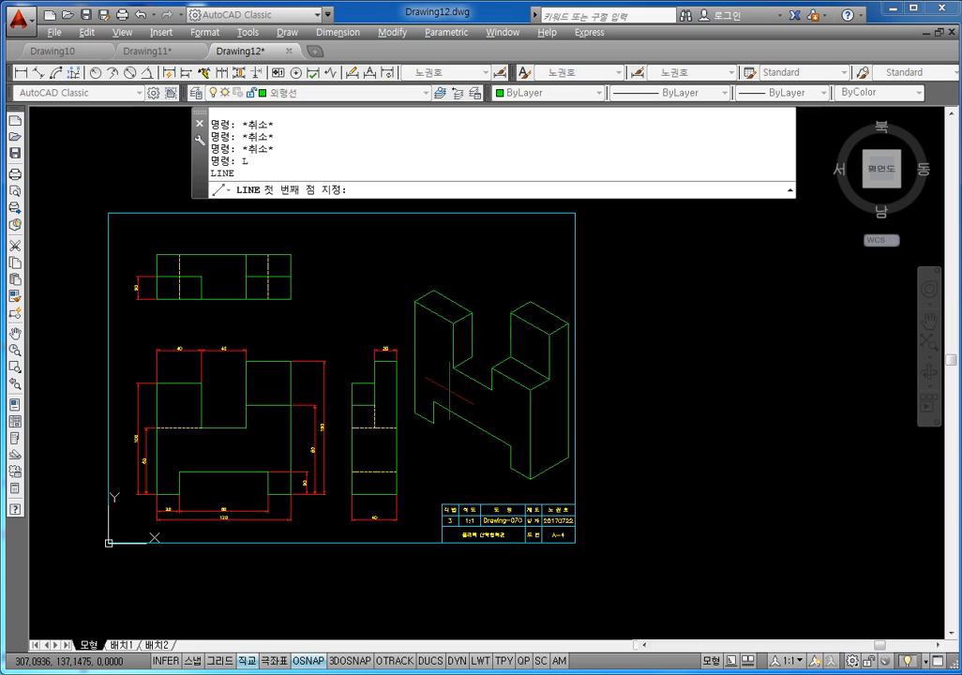
click(453, 368)
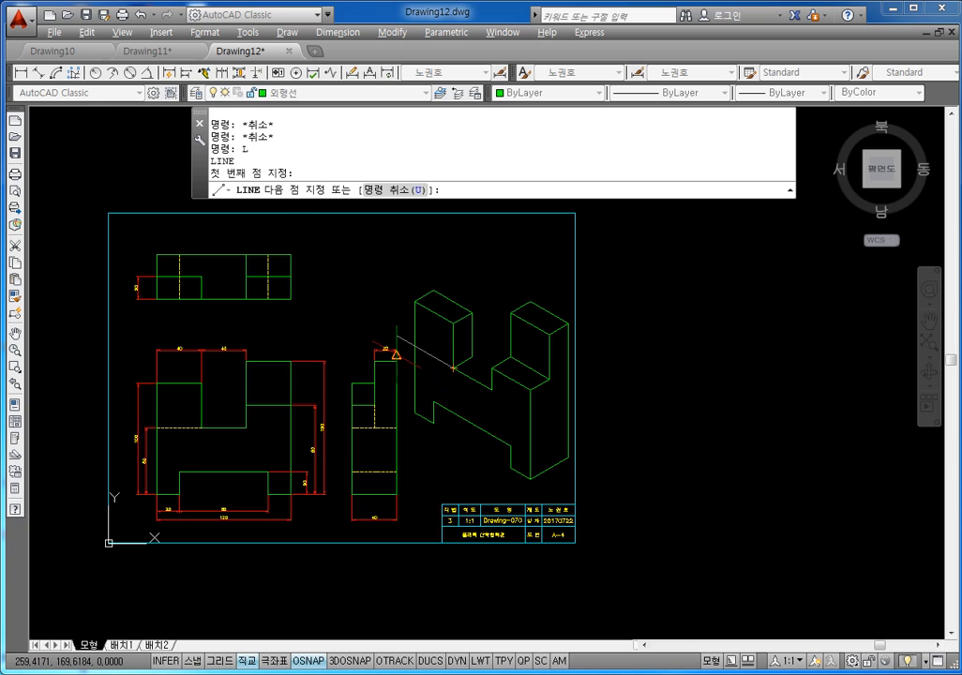
text(40)
key(Return)
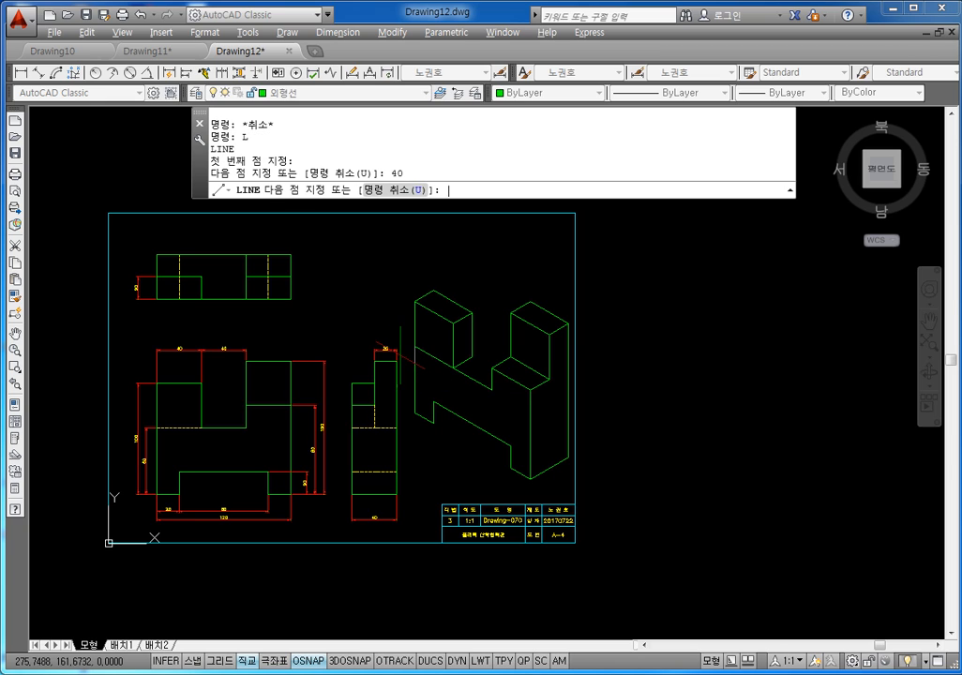
Step: On the top isoplane, continue the line with a 40-long segment at 30° and a 120-long segment at 330°
key(F5)
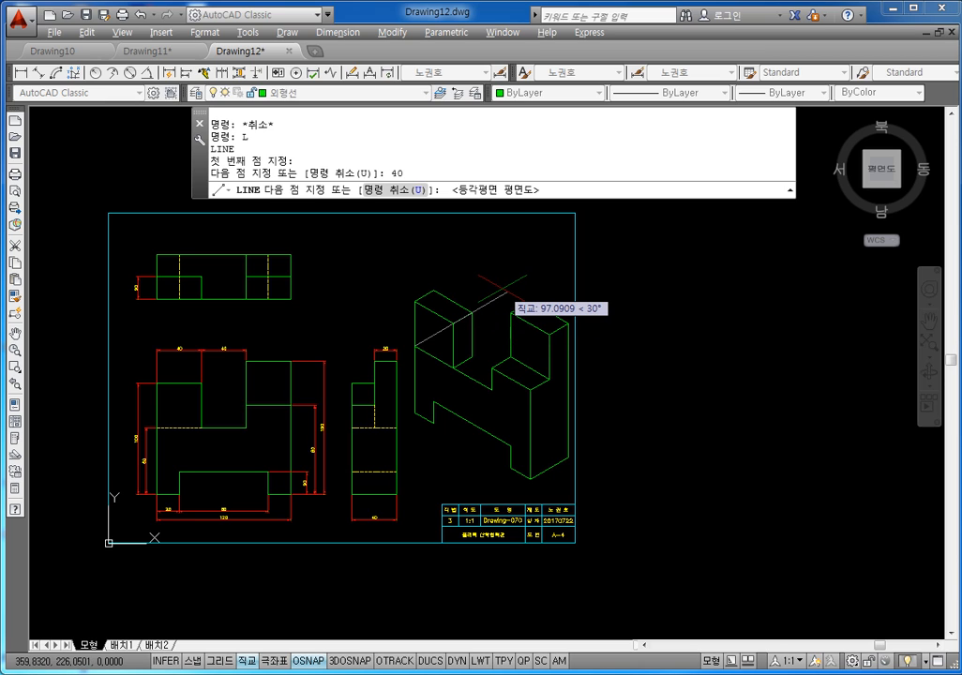
text(40)
key(Return)
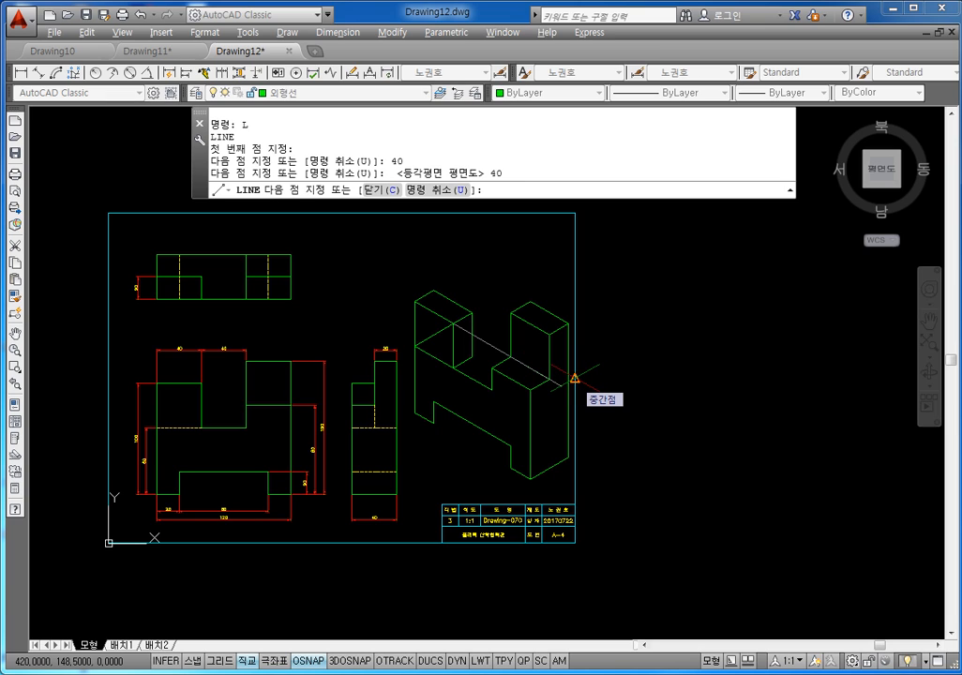
text(120)
key(Return)
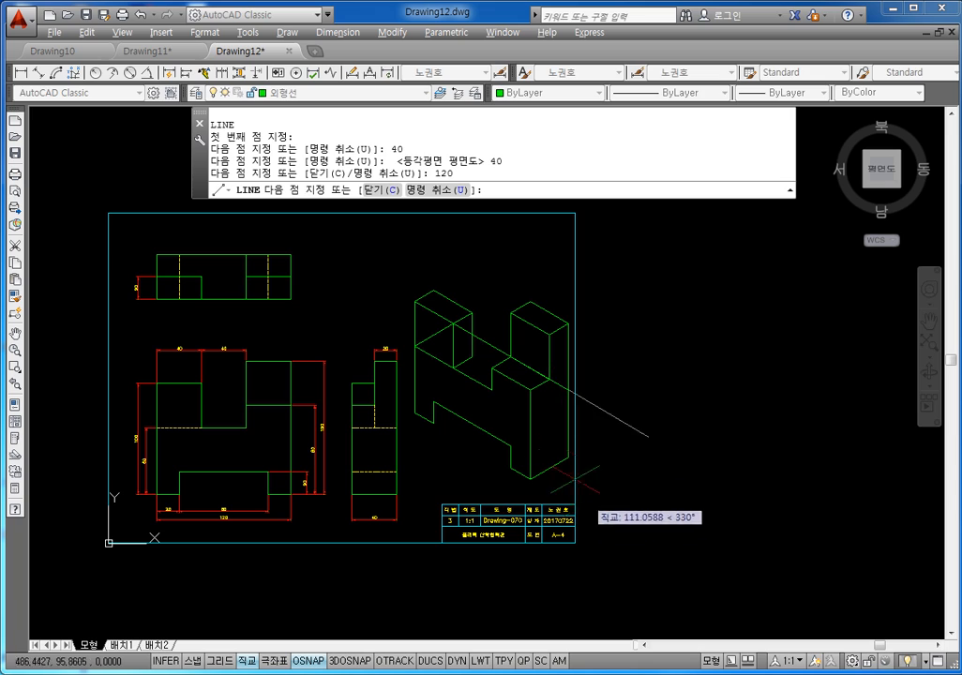
key(Escape)
key(Escape)
key(Escape)
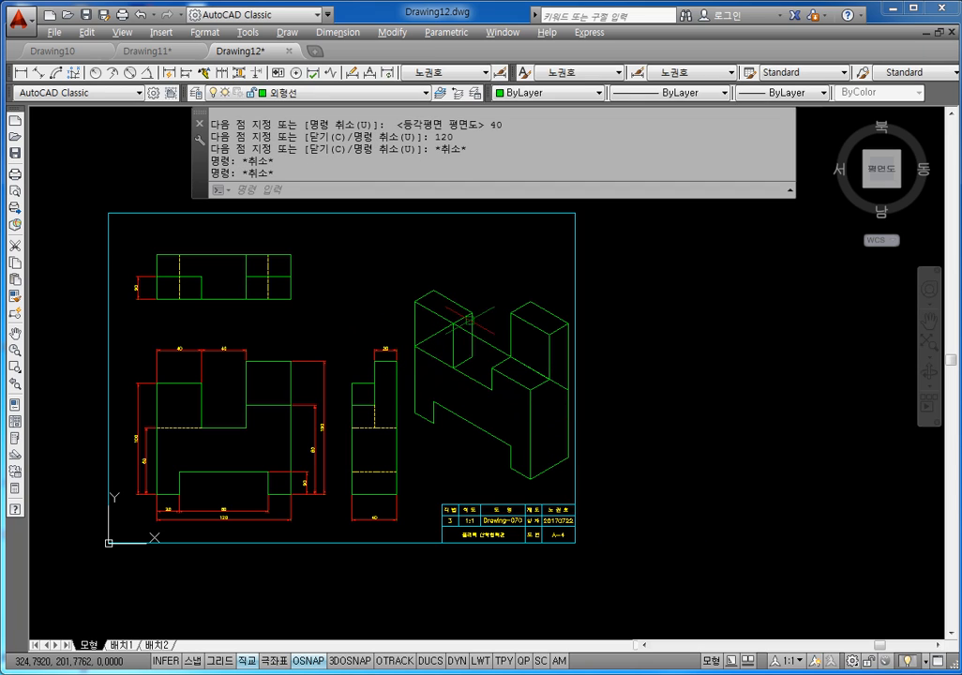
key(Escape)
key(Escape)
key(Escape)
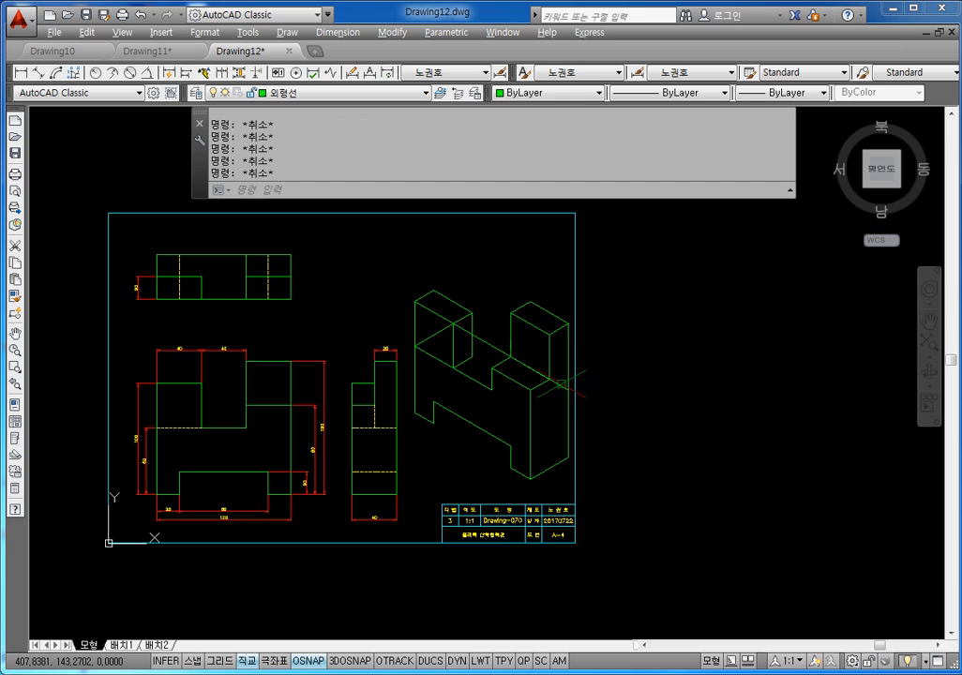
Step: Erase the two leftover sloping construction lines, at 30° and 330°, crossing the 100-high block's front face
click(431, 336)
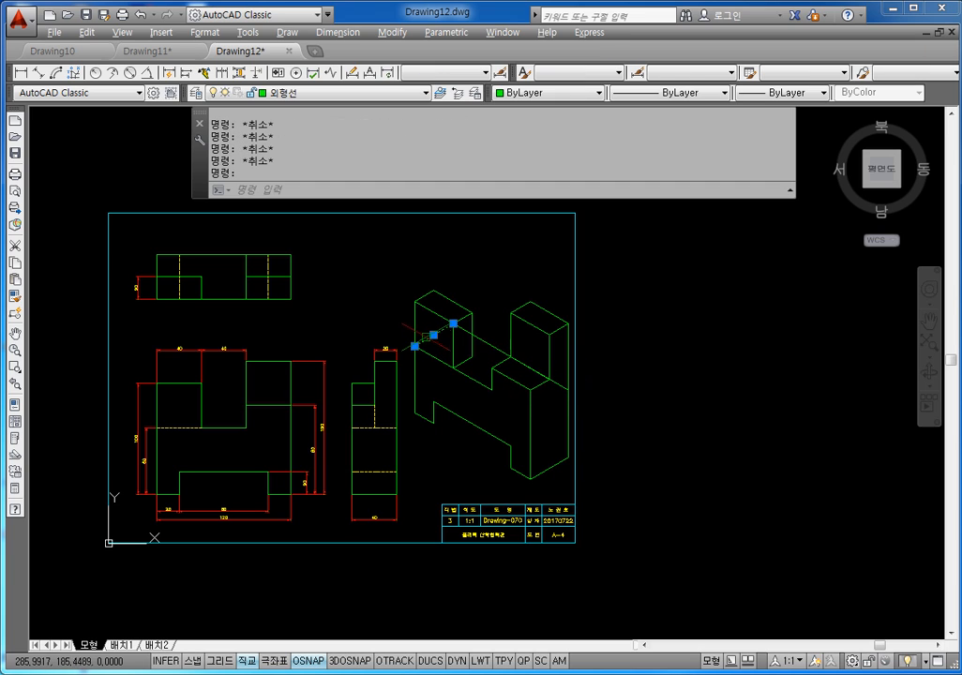
key(Delete)
click(437, 358)
key(Delete)
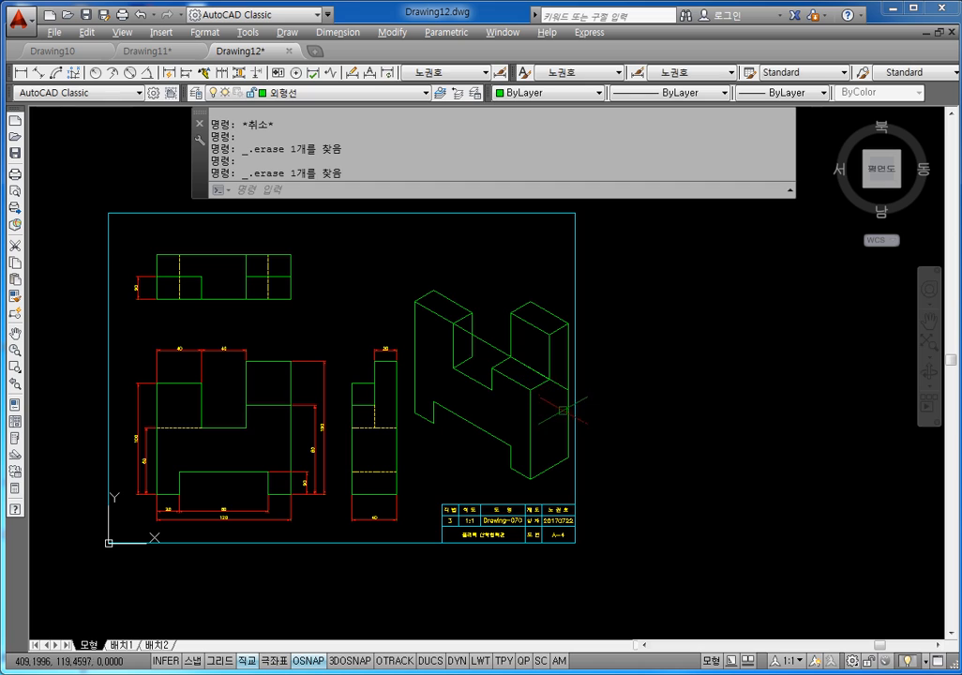
key(Escape)
key(Escape)
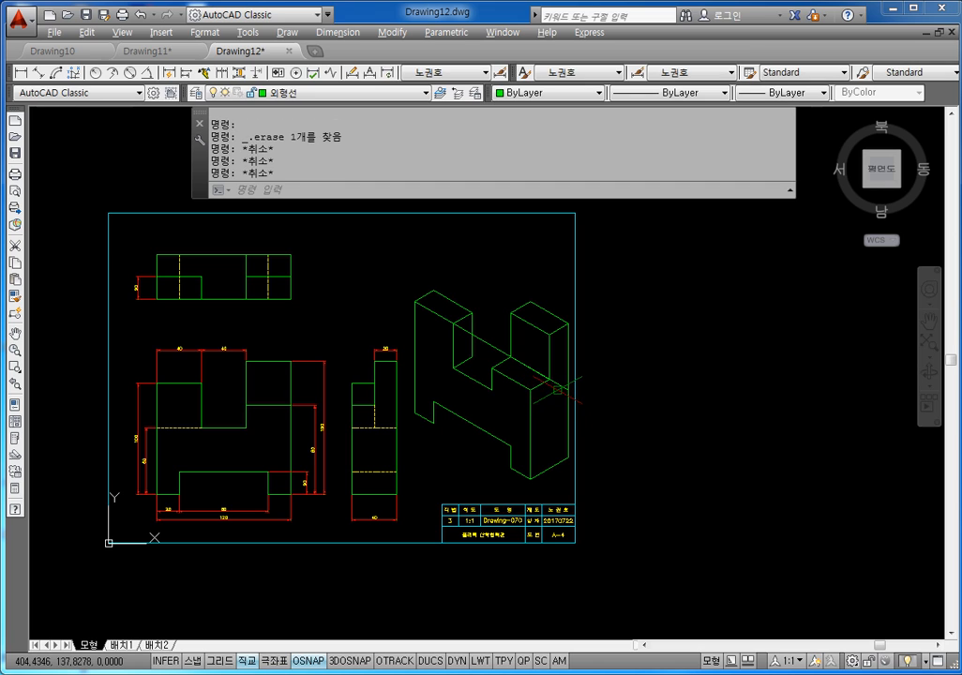
Step: Trim the 120-long line's overhang beyond the taller block, using that block's inner vertical edge as the cutting edge
text(tr)
key(Return)
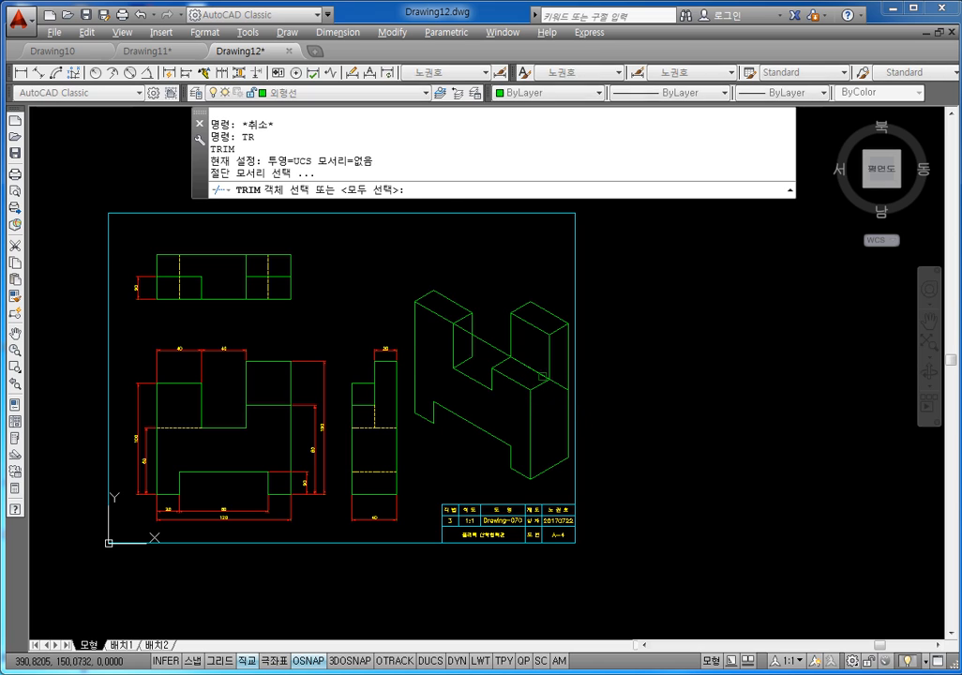
click(510, 337)
key(Return)
click(571, 386)
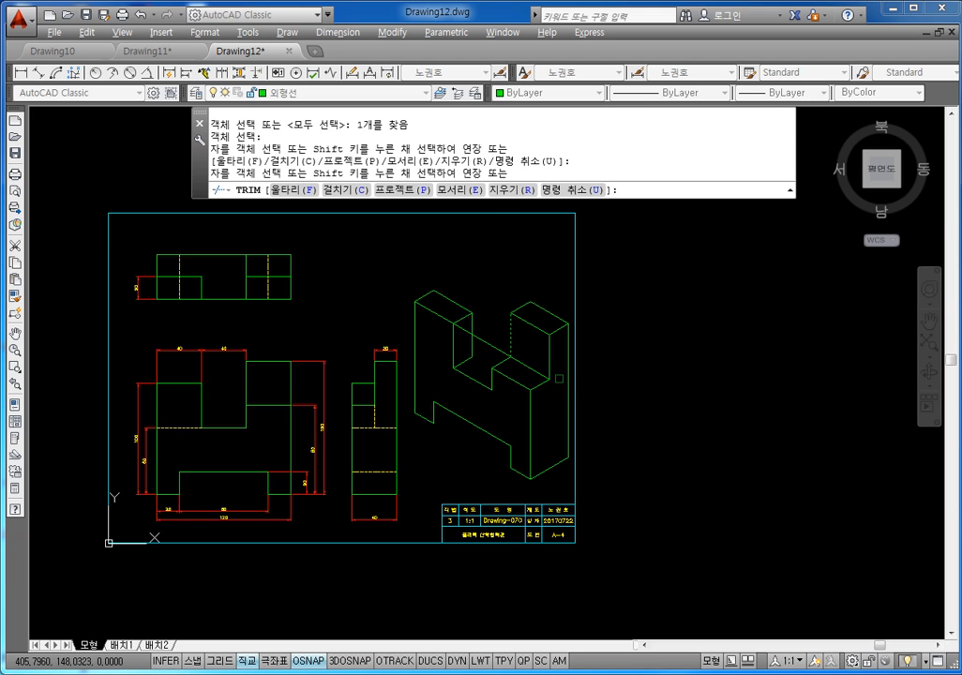
key(Escape)
key(Escape)
key(Escape)
key(Escape)
key(Escape)
key(Escape)
scroll(480, 333, up, 5)
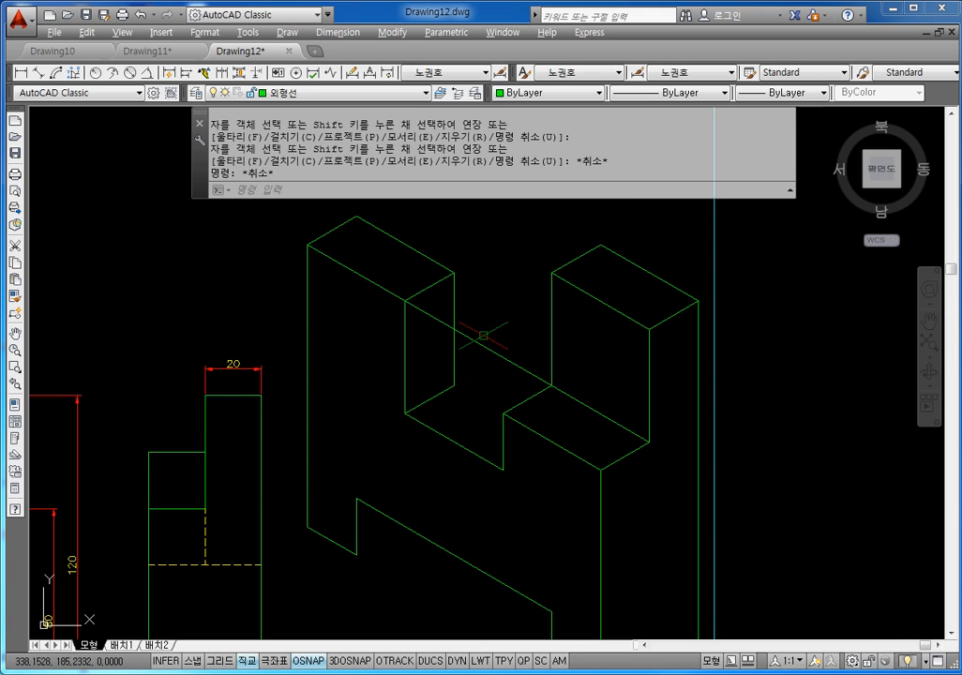
Step: Trim the part of the 120-long rear line hidden behind the lower block, using all objects as cutting edges
text(tr)
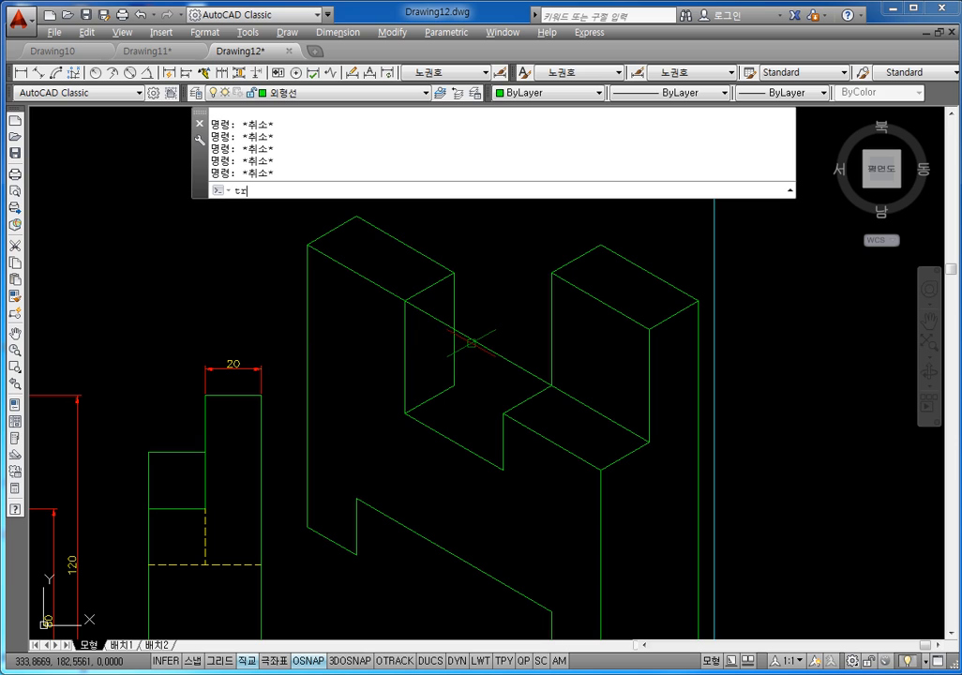
key(Return)
key(Return)
key(Escape)
scroll(517, 349, down, 3)
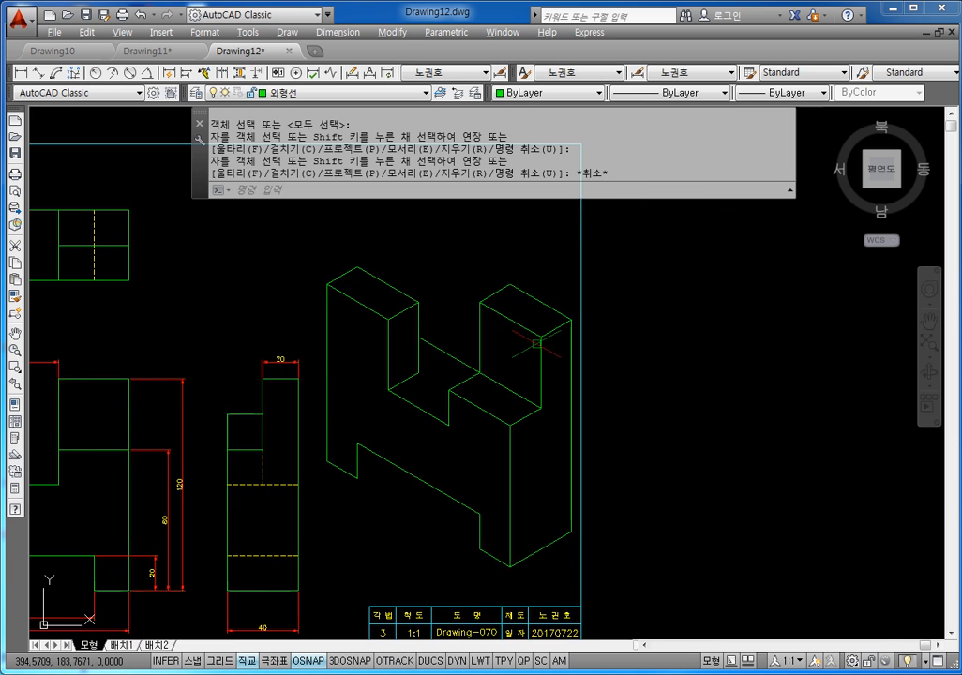
Step: Copy the lower block's 30° top edge from its front corner to the inner bottom corner of the foot below that block
scroll(554, 375, down, 2)
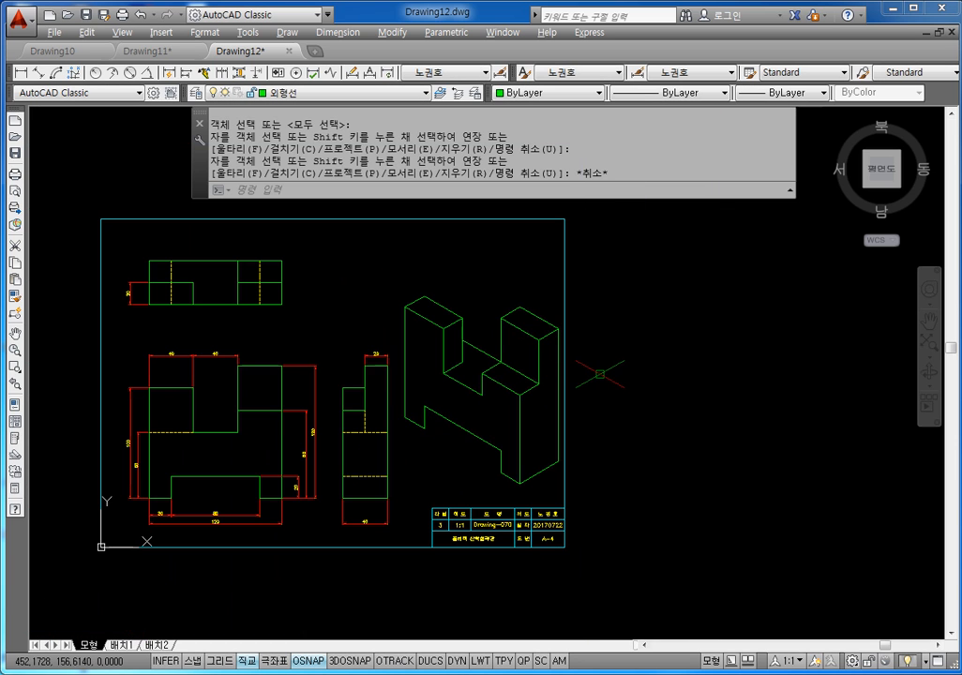
middle_drag(535, 386, 535, 372)
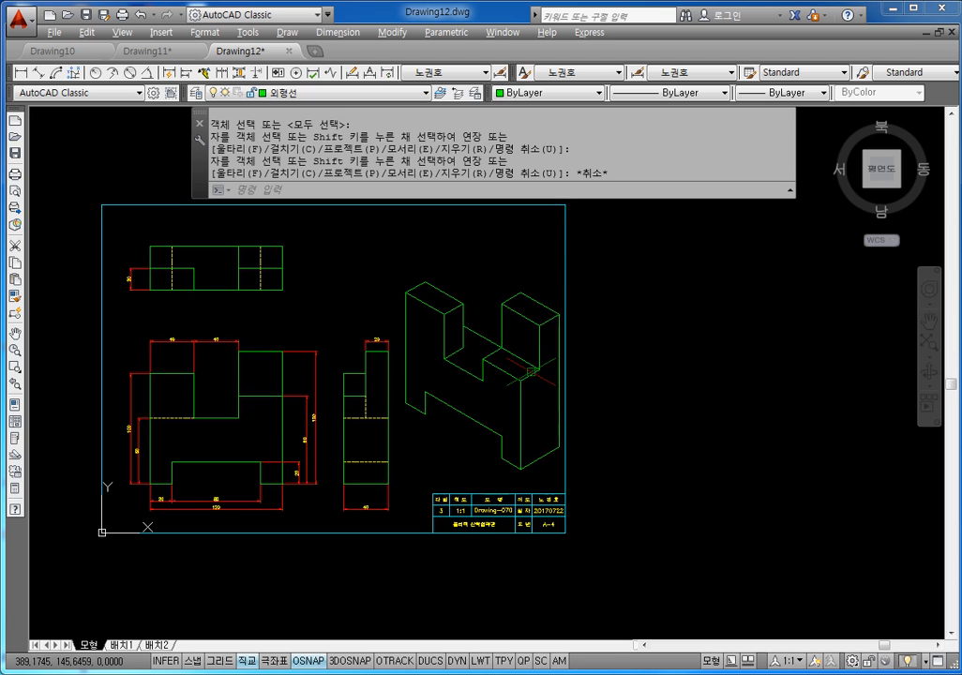
scroll(448, 415, up, 6)
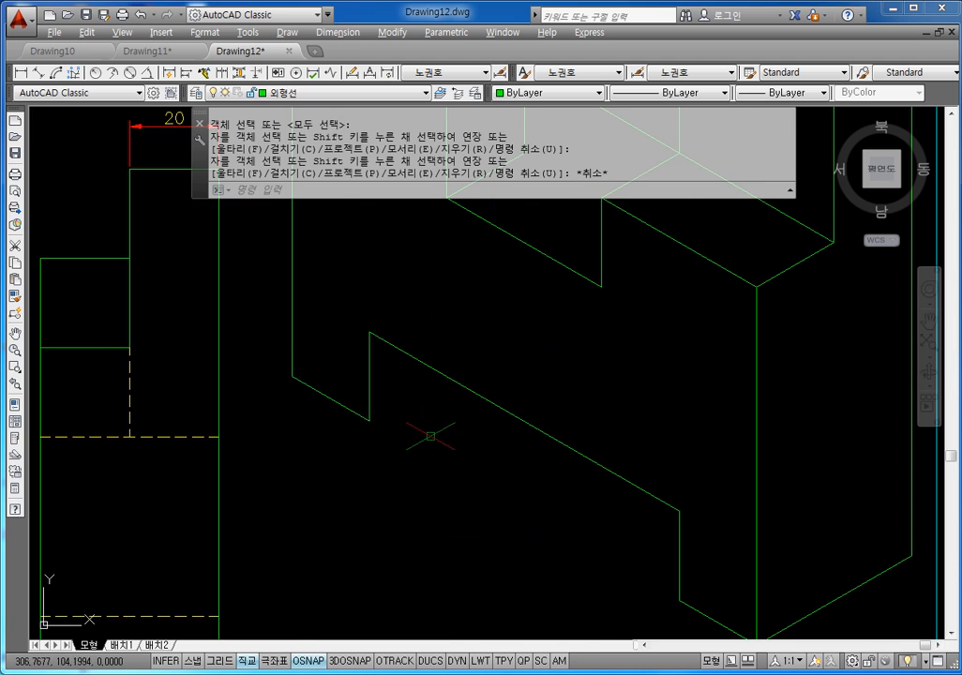
scroll(375, 414, down, 5)
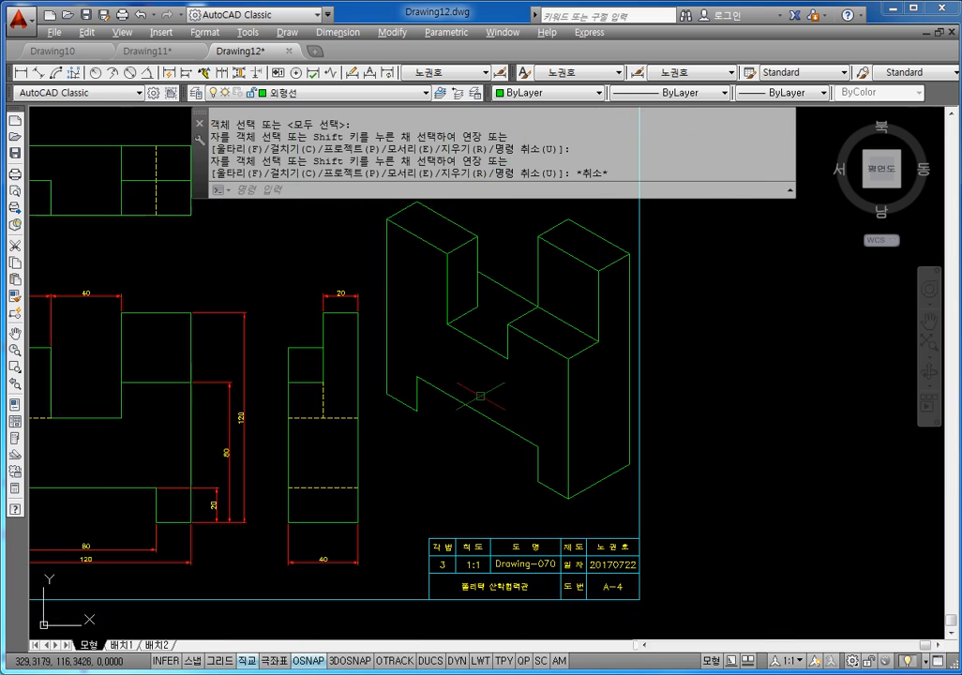
key(Escape)
key(Escape)
key(Escape)
middle_drag(446, 386, 453, 401)
text(co)
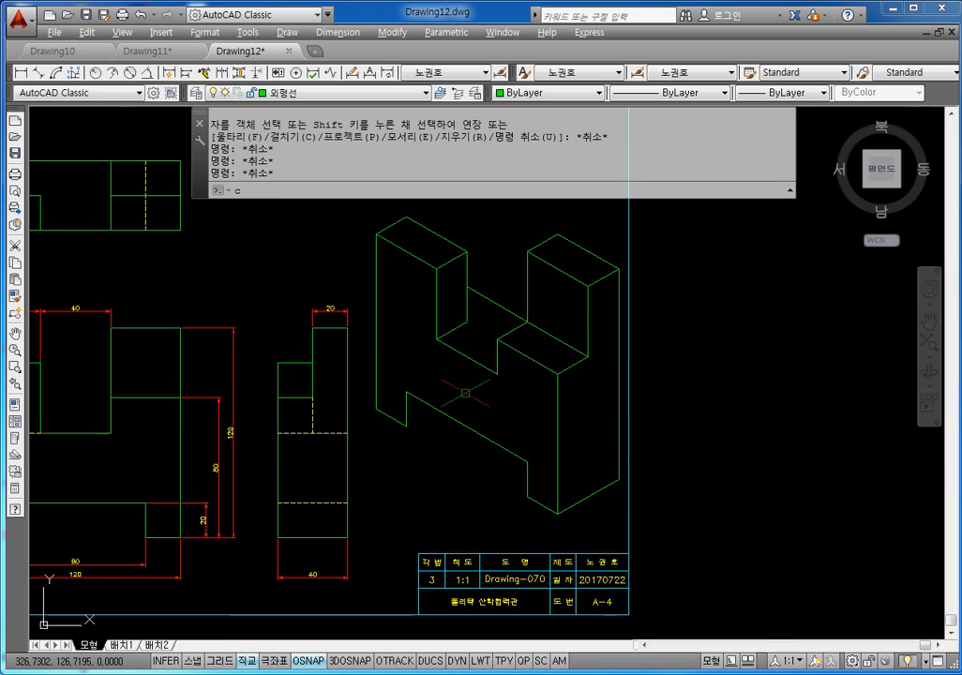
key(Return)
click(450, 264)
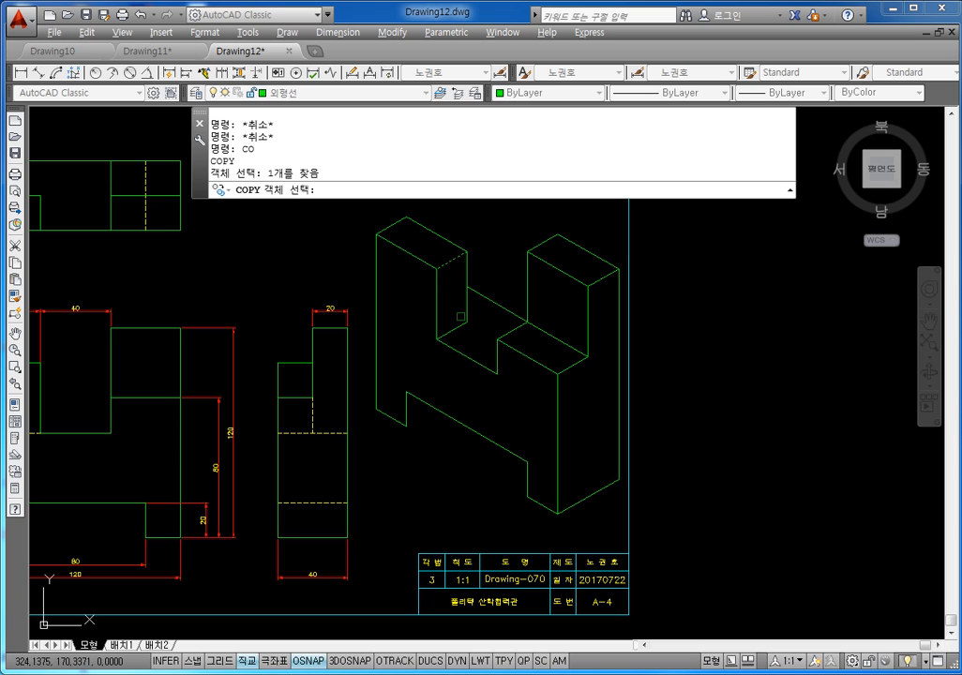
key(Return)
click(436, 269)
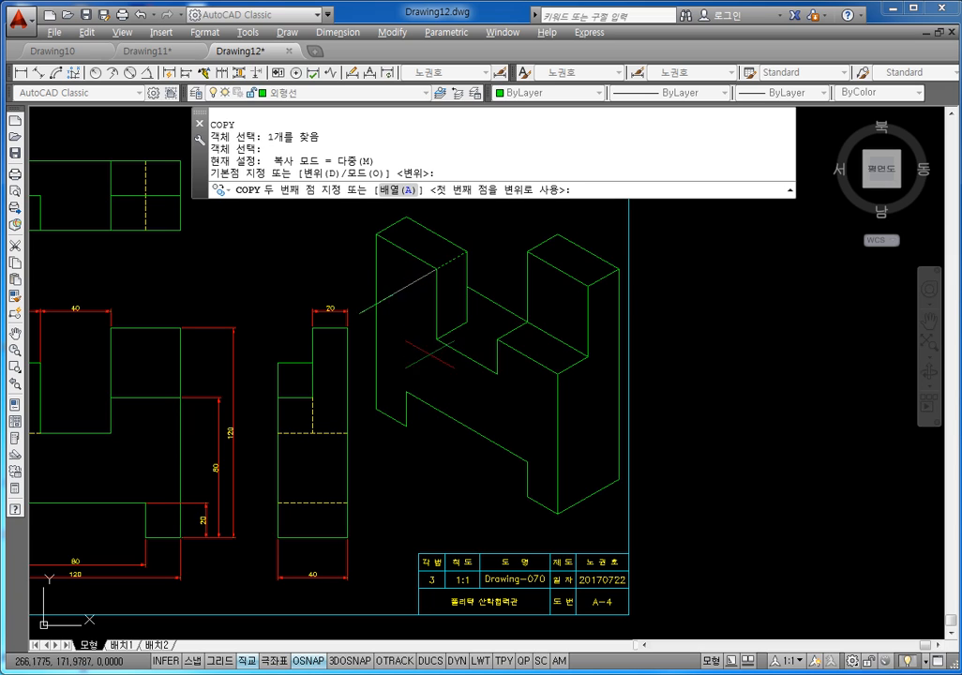
click(399, 423)
key(Escape)
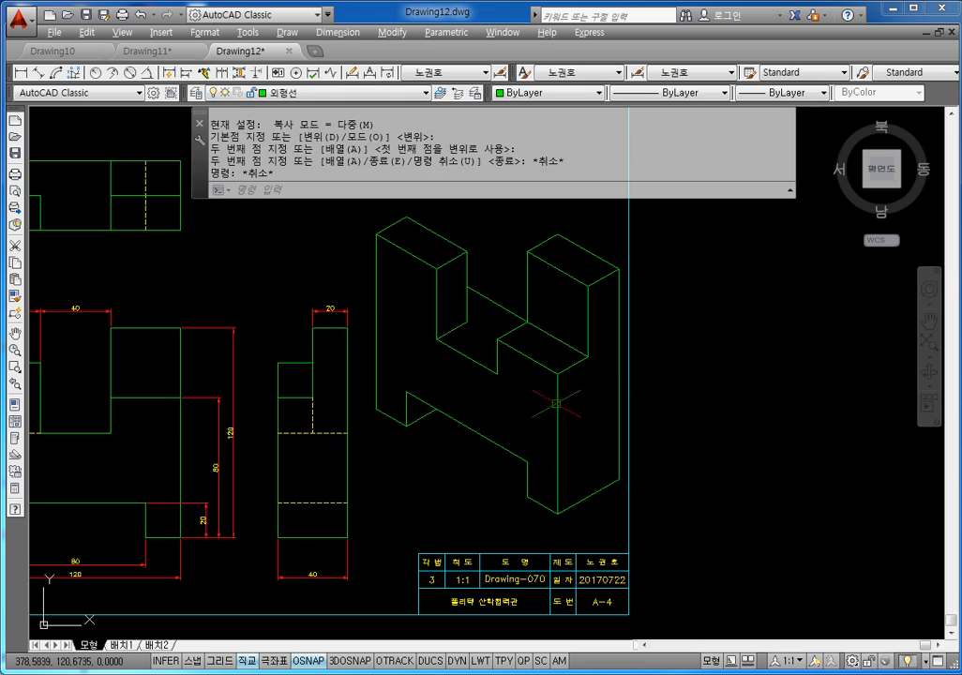
key(Escape)
scroll(549, 340, down, 2)
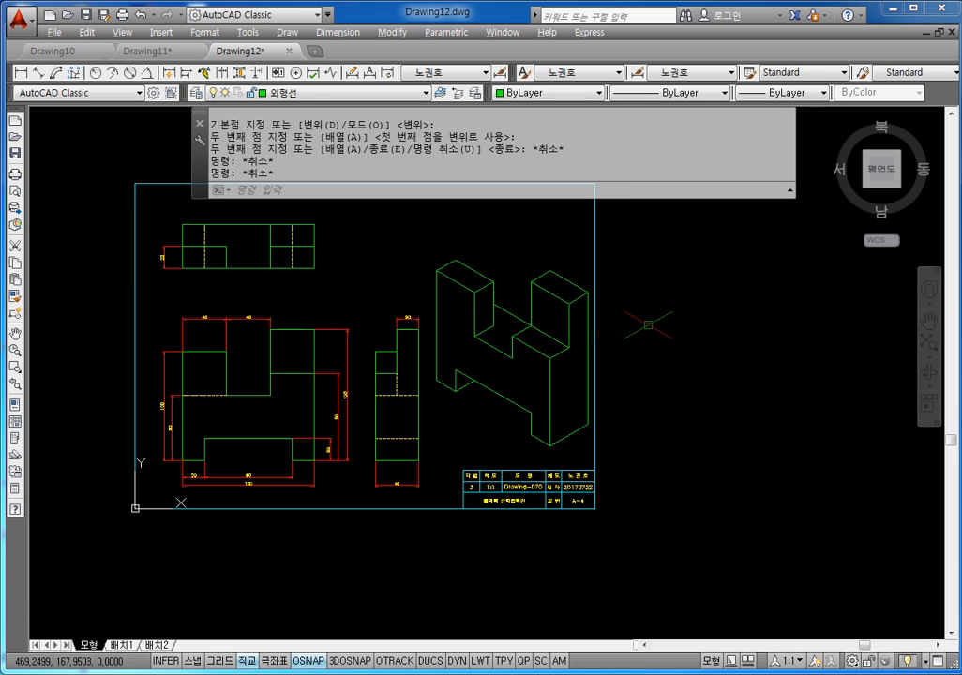
middle_drag(577, 299, 553, 309)
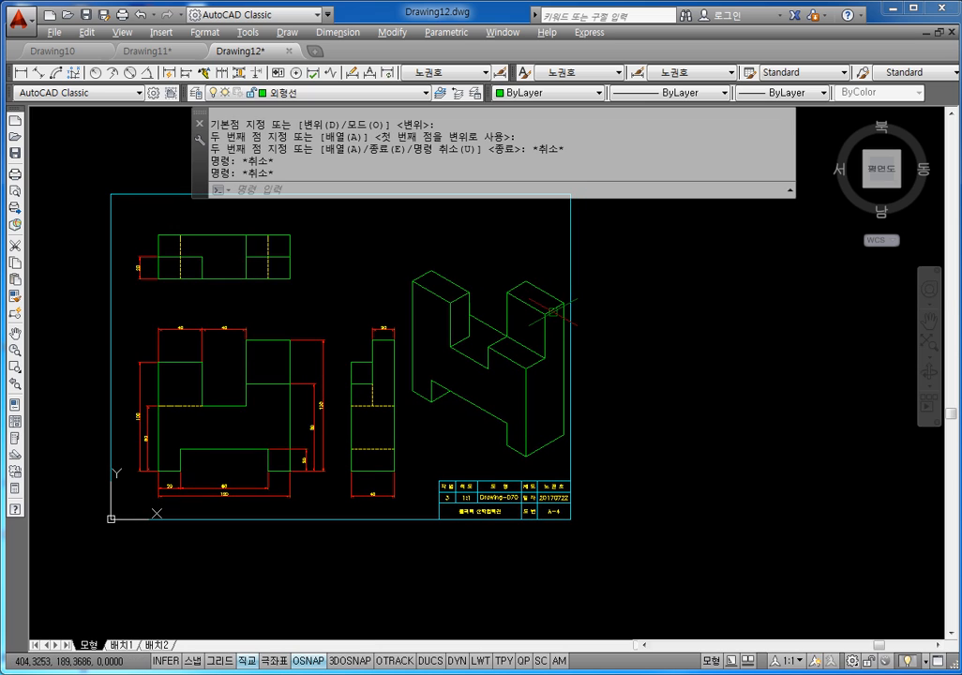
middle_drag(563, 312, 544, 302)
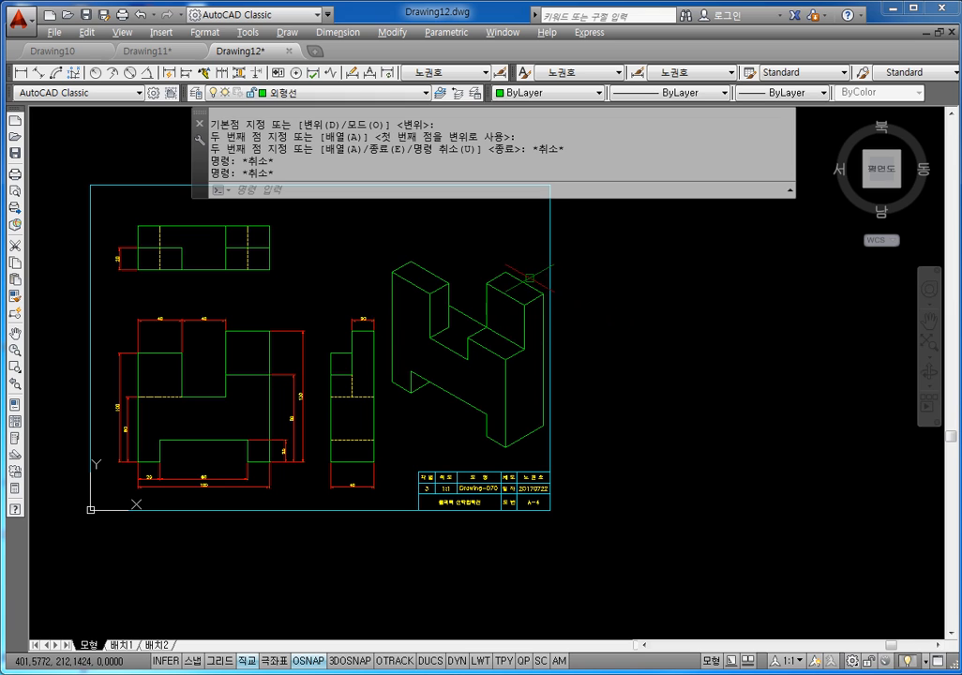
mouse_move(528, 287)
middle_down()
mouse_move(490, 284)
mouse_move(464, 300)
middle_up()
scroll(491, 284, down, 2)
scroll(464, 300, up, 2)
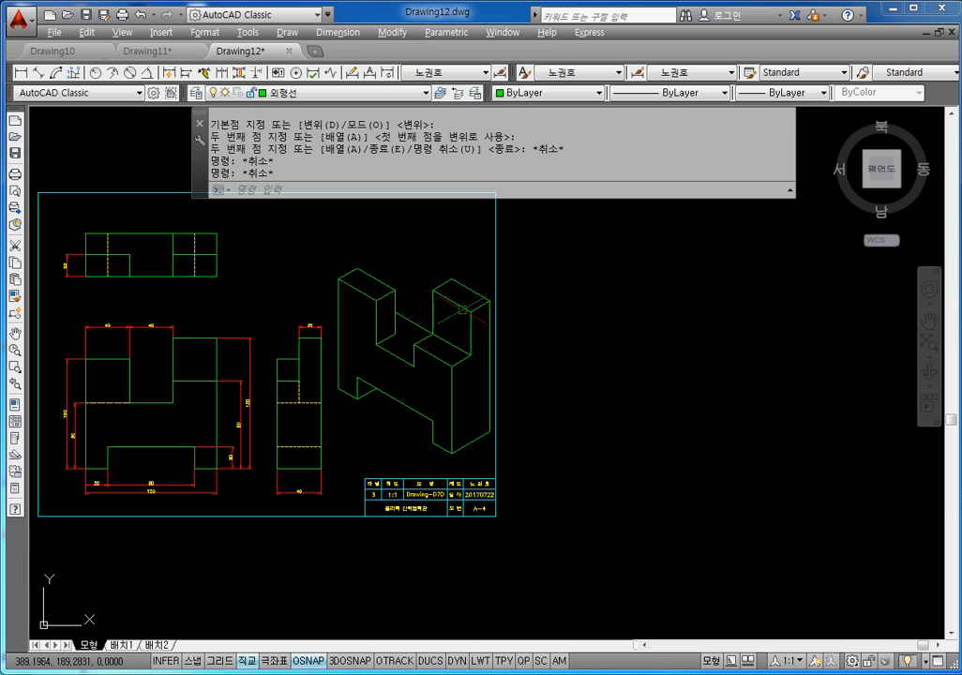
middle_drag(373, 265, 360, 246)
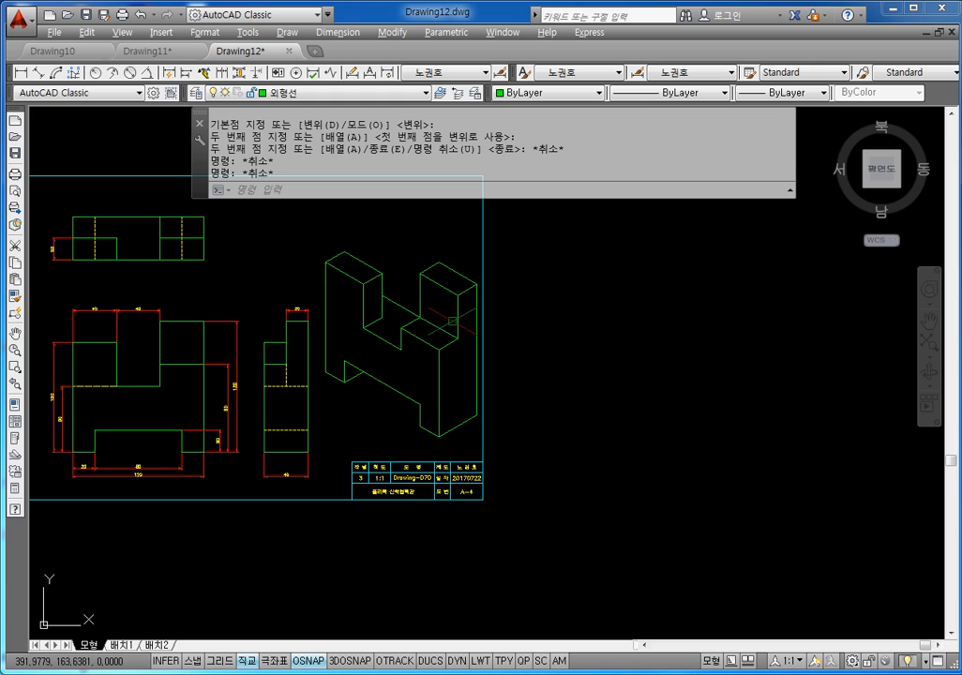
middle_drag(457, 316, 445, 311)
key(Escape)
middle_drag(506, 296, 476, 335)
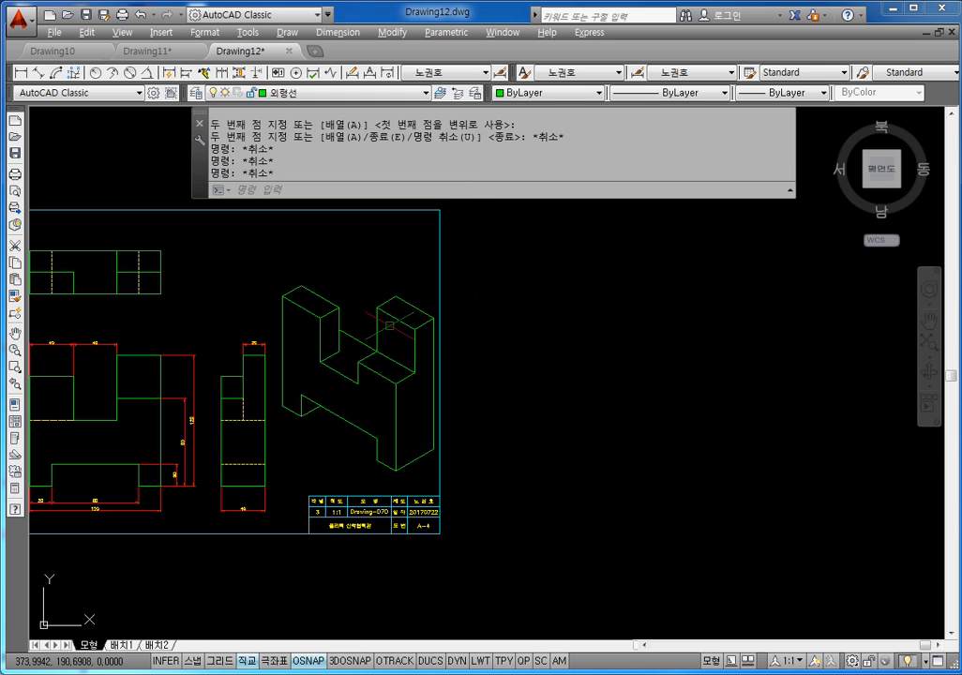
mouse_move(404, 345)
middle_down()
mouse_move(469, 307)
mouse_move(476, 356)
mouse_move(496, 349)
middle_up()
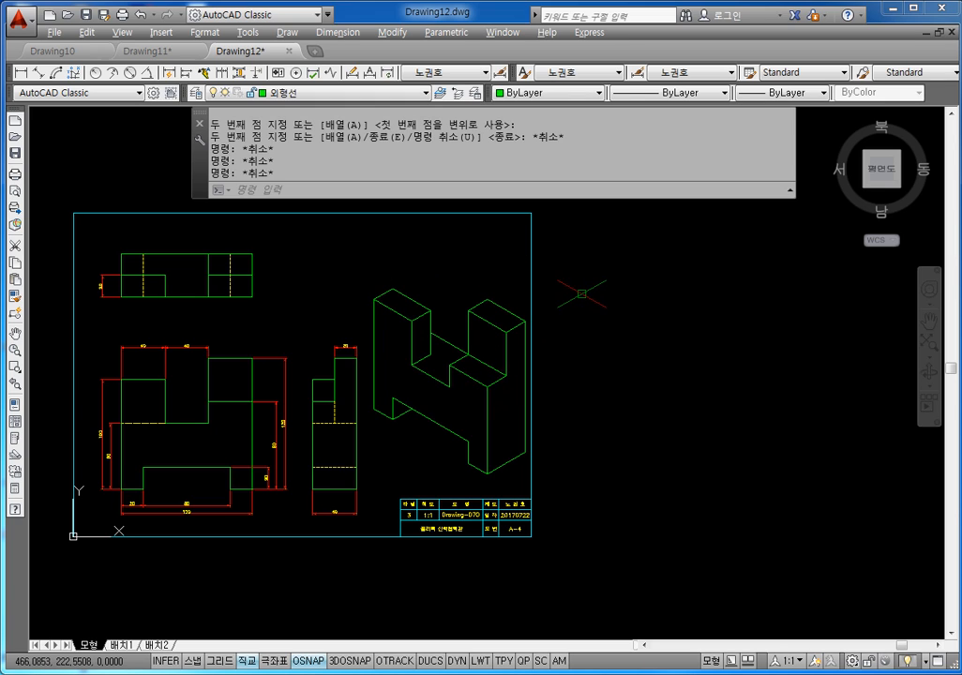
middle_drag(583, 292, 511, 283)
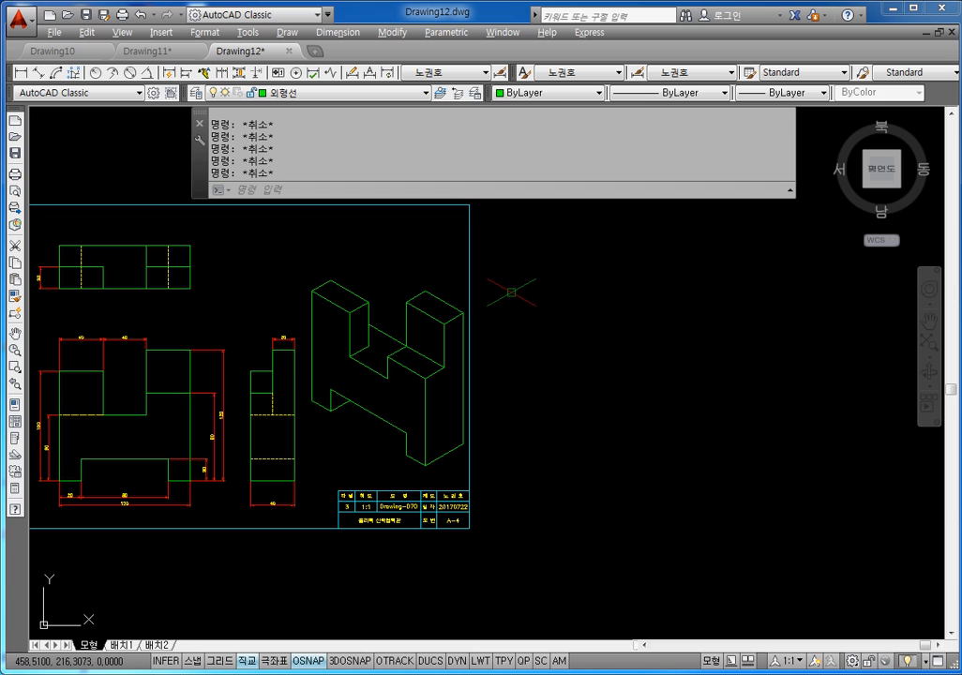
mouse_move(495, 292)
middle_down()
mouse_move(486, 264)
mouse_move(443, 302)
middle_up()
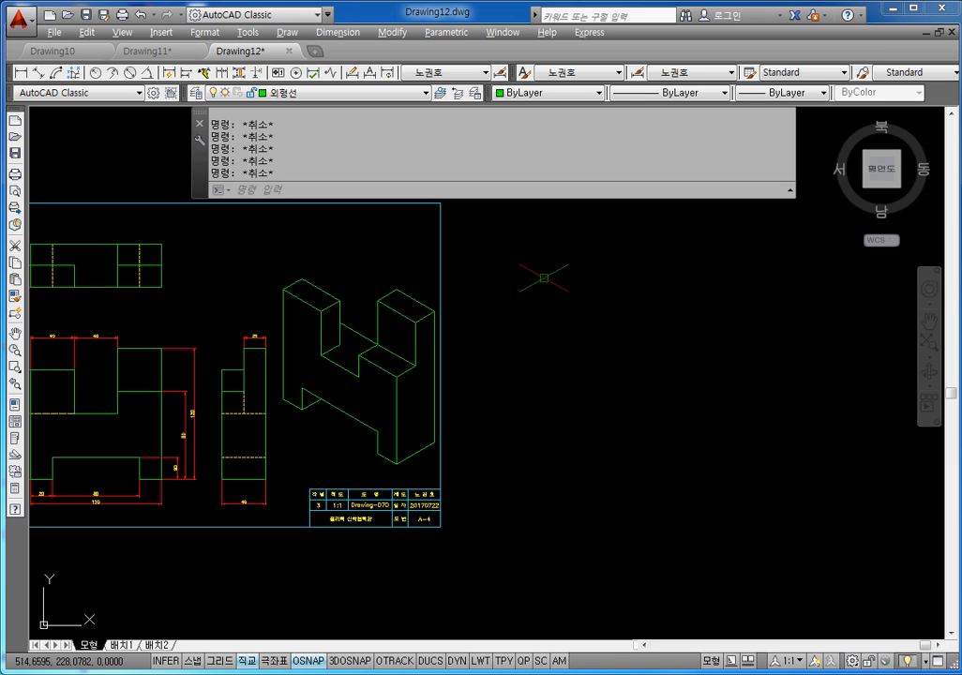
Step: Scale the entire isometric view by 0.7 about the midpoint of the notch's lower front edge
text(sc)
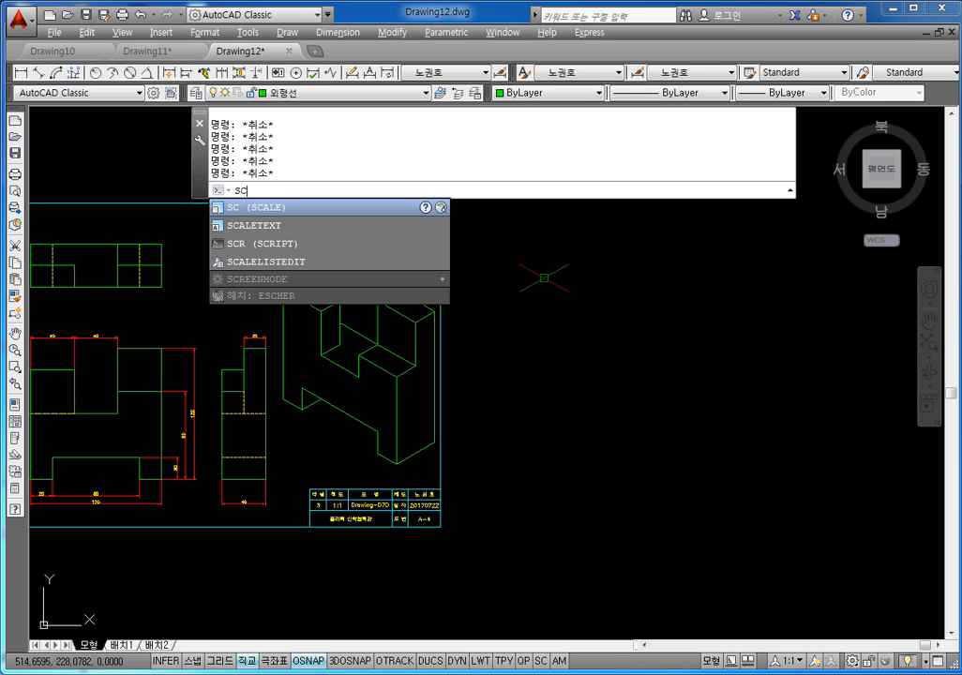
key(Return)
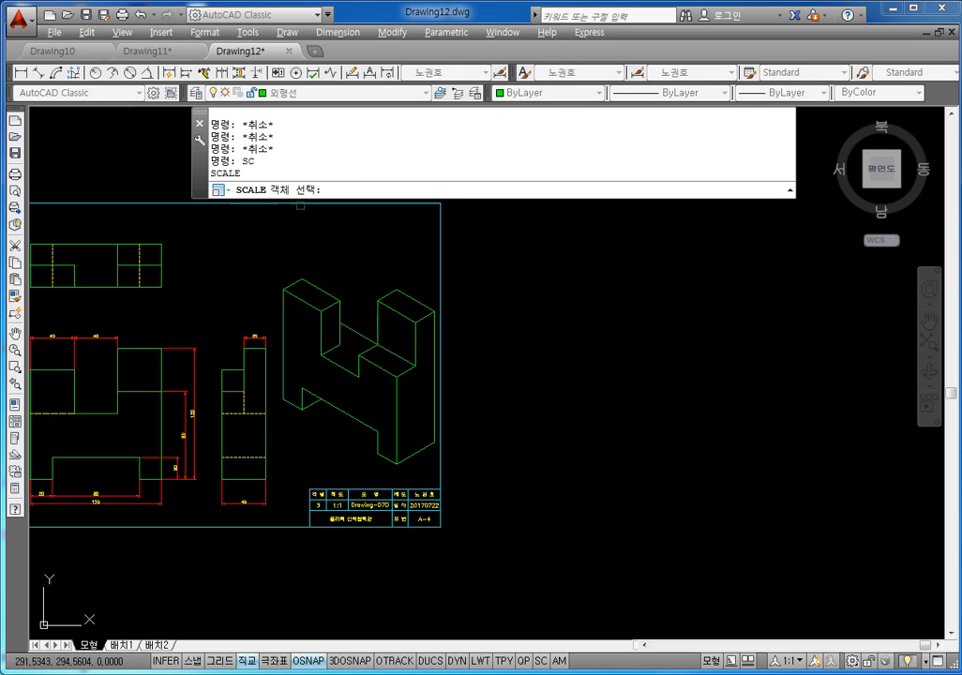
click(377, 252)
click(275, 430)
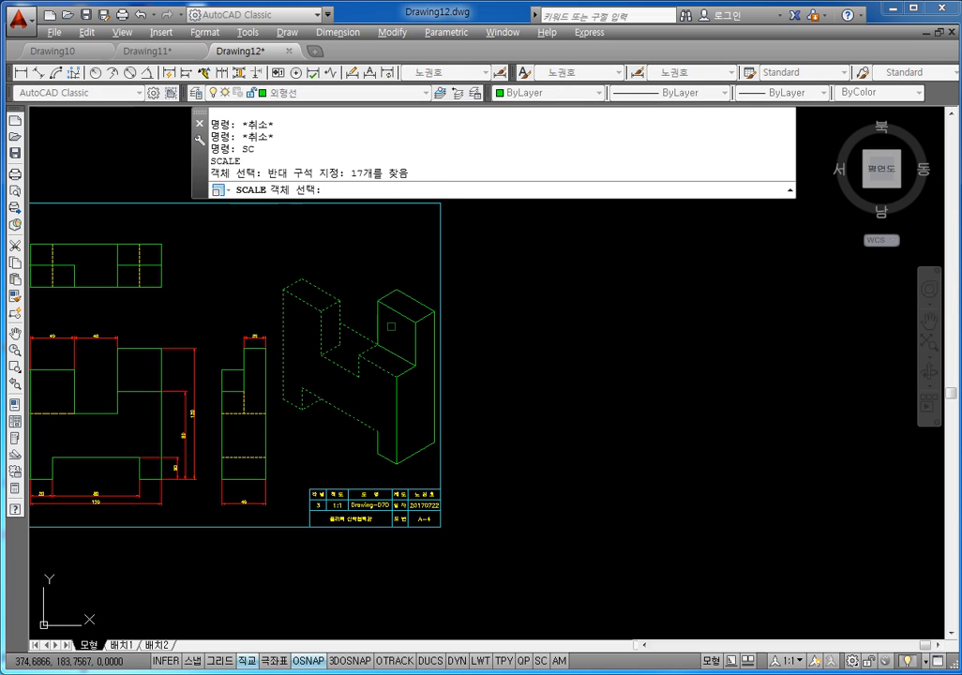
click(434, 274)
click(355, 457)
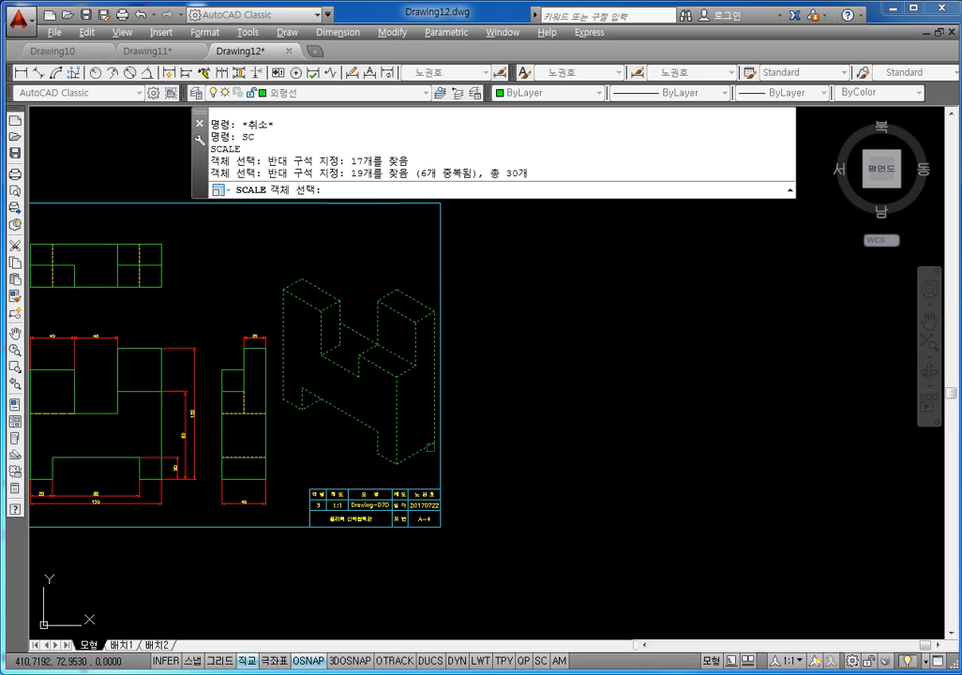
key(Return)
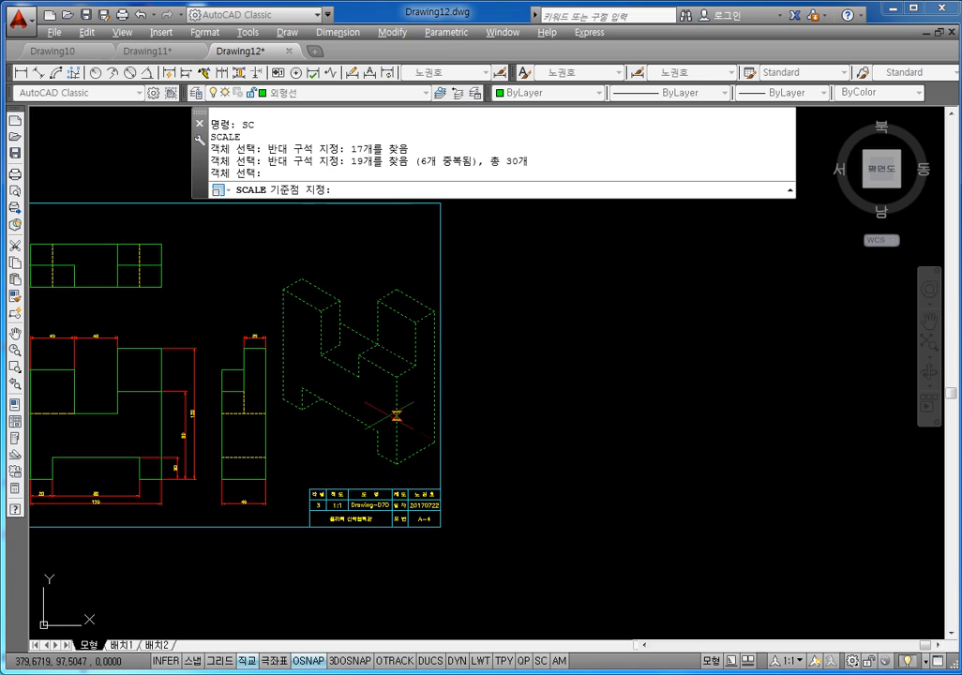
click(339, 366)
text(0.)
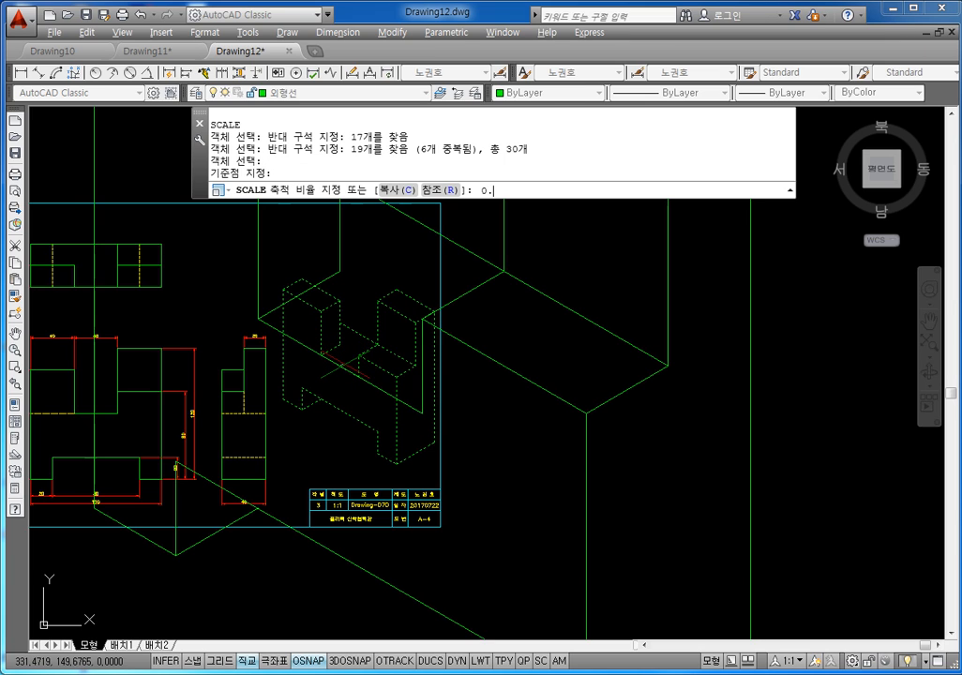
text(7)
key(Return)
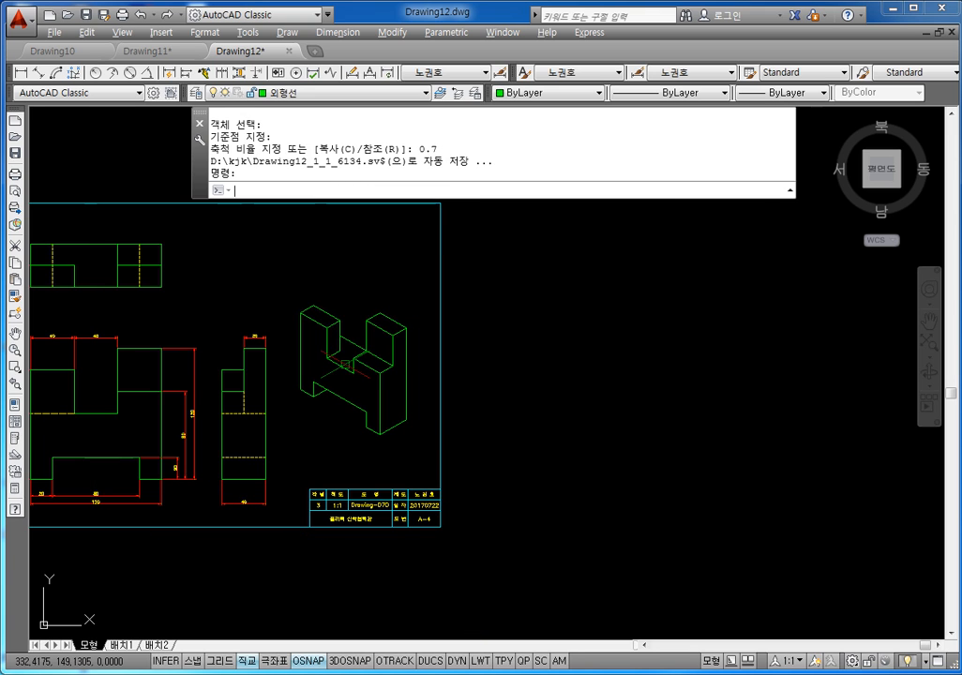
key(Escape)
middle_drag(368, 316, 404, 349)
key(Escape)
key(Escape)
key(Escape)
key(Escape)
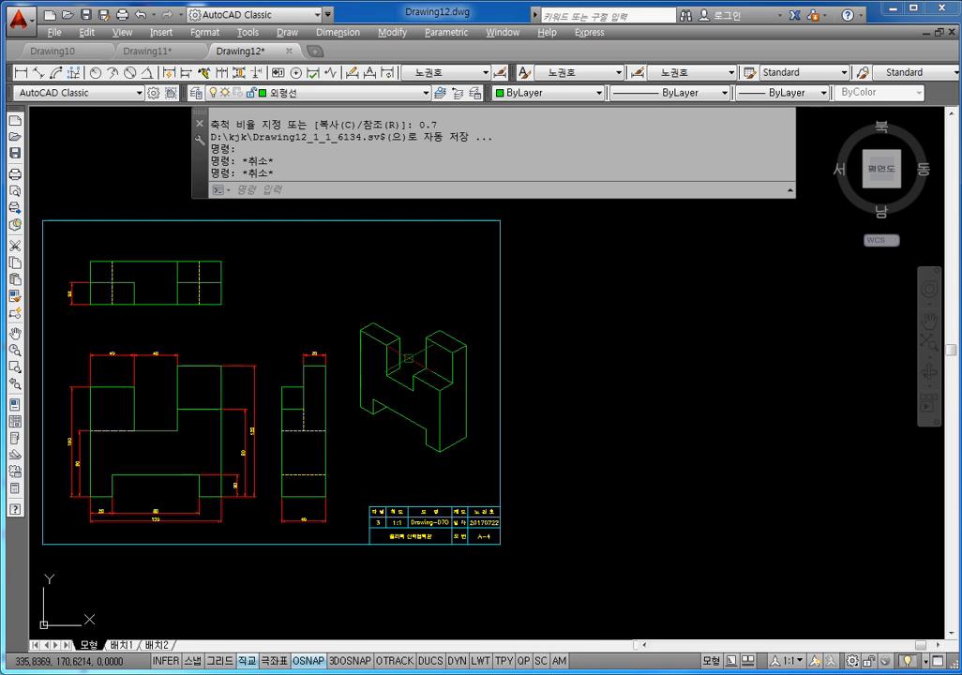
Step: Turn ortho mode off and move the isometric view from its notch corner up into the sheet's open upper corner area
text(m)
key(Return)
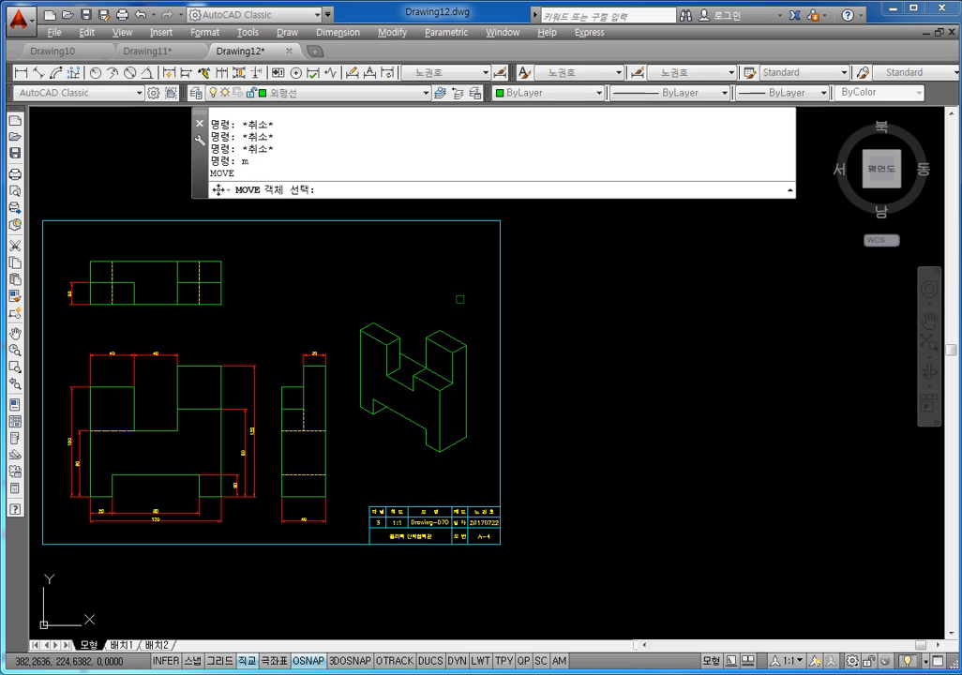
click(471, 288)
click(357, 414)
key(Return)
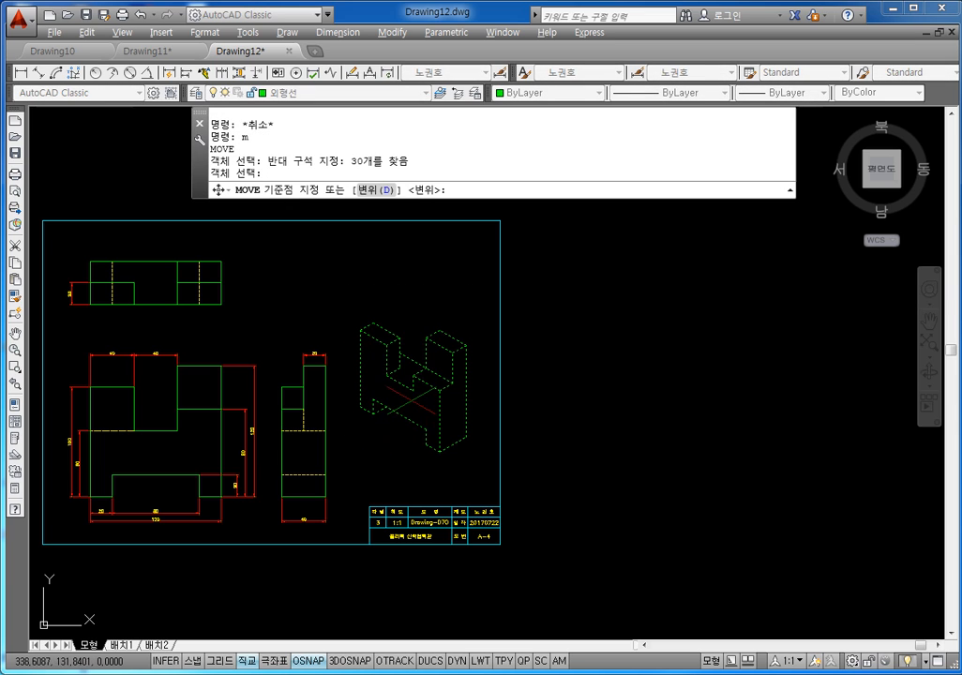
click(410, 389)
key(F8)
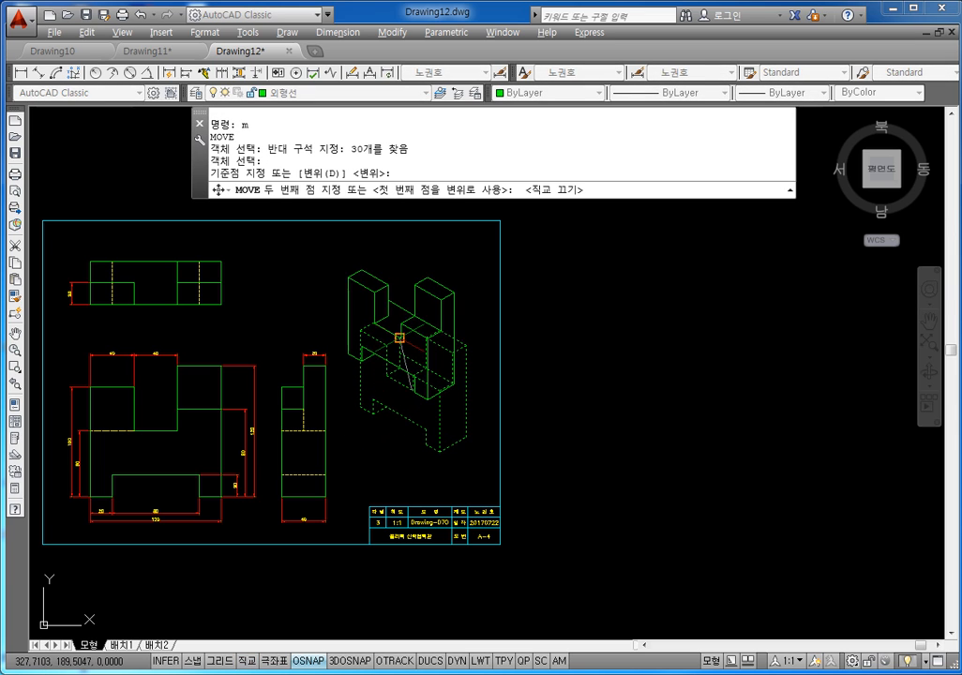
click(409, 326)
key(Escape)
middle_drag(548, 376, 659, 387)
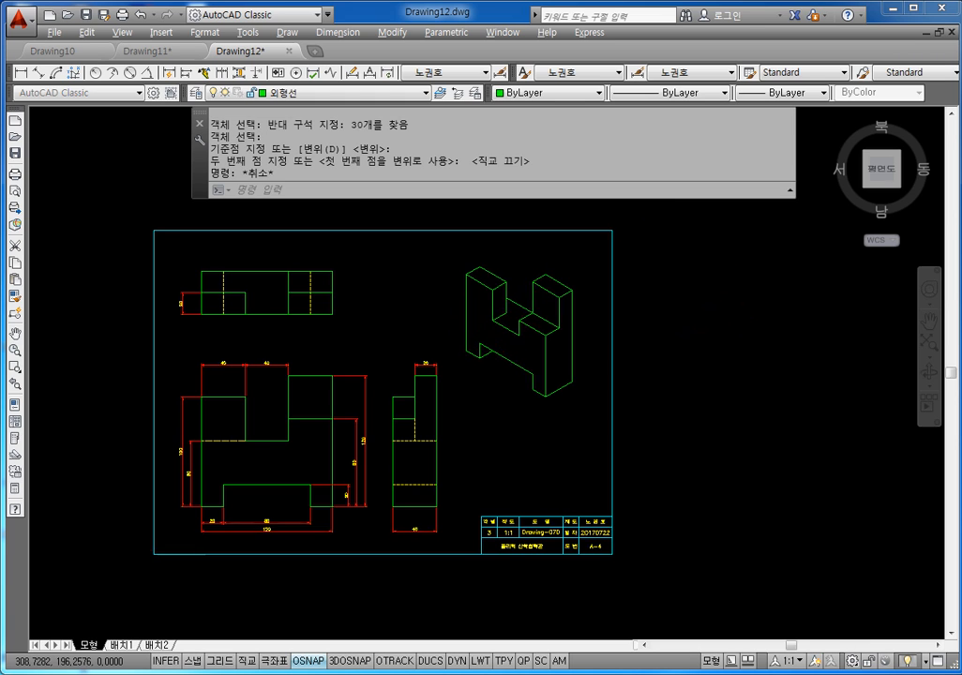
middle_click(490, 339)
middle_click(490, 340)
scroll(511, 327, down, 5)
middle_drag(522, 343, 505, 345)
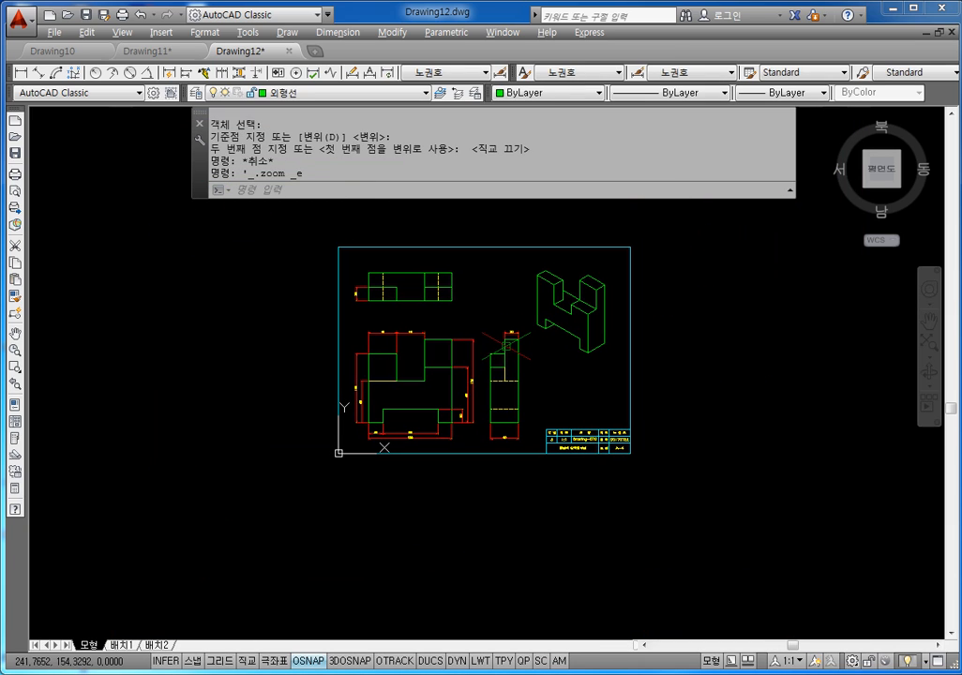